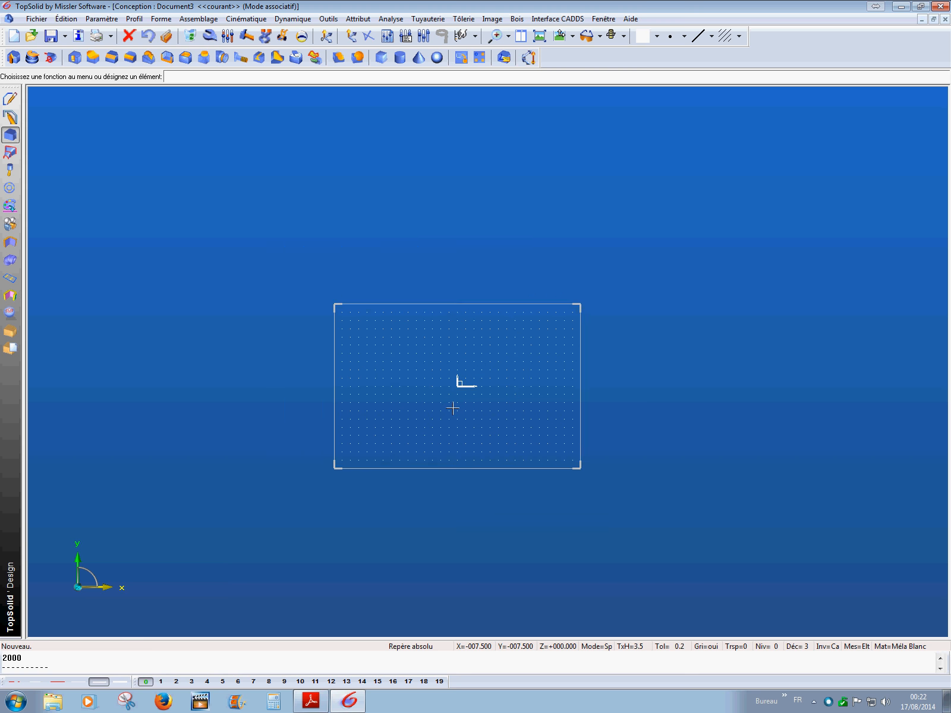
Step: Examine the empty work plane at several zoom levels and from a tilted angle, and return to the top view
scroll(453, 409, up, 5)
scroll(453, 408, down, 6)
scroll(451, 408, up, 6)
scroll(451, 408, up, 2)
scroll(450, 408, up, 2)
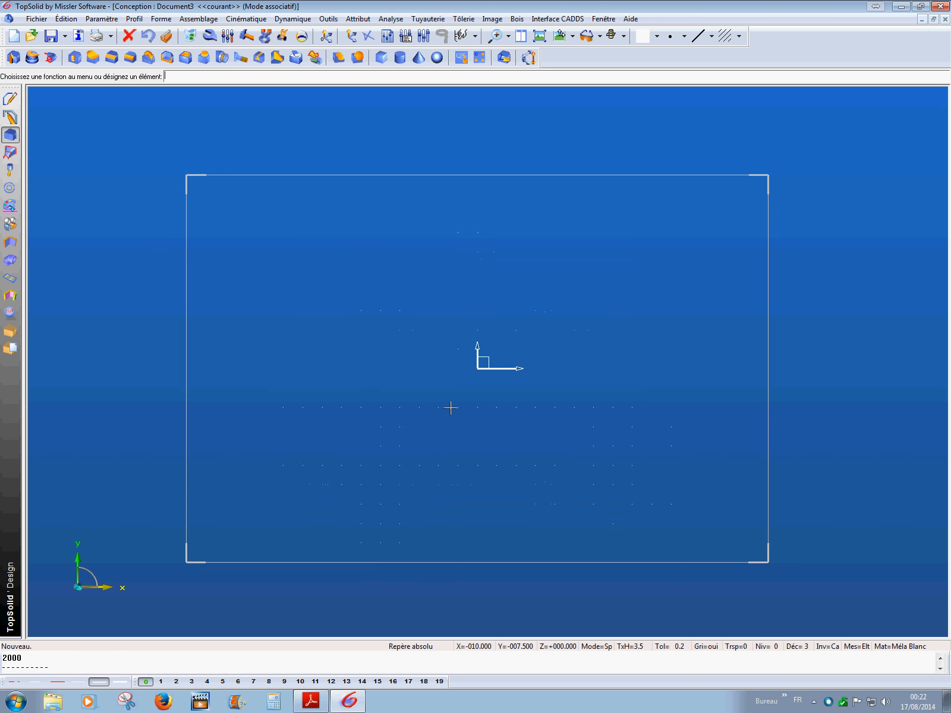
scroll(449, 408, down, 3)
middle_drag(437, 393, 450, 416)
scroll(466, 375, down, 1)
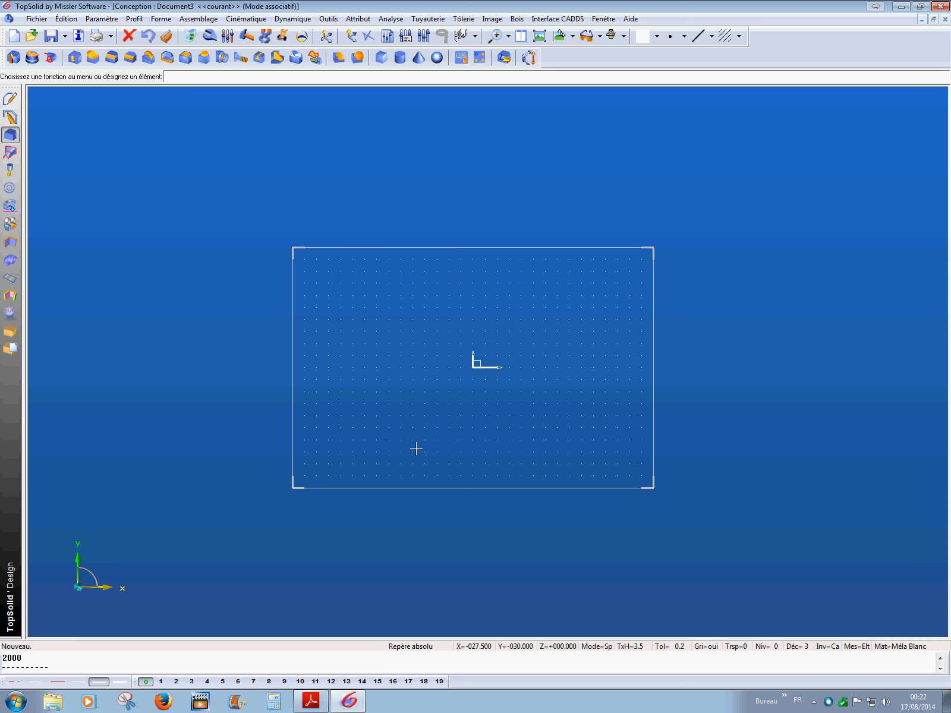
middle_drag(416, 448, 569, 215)
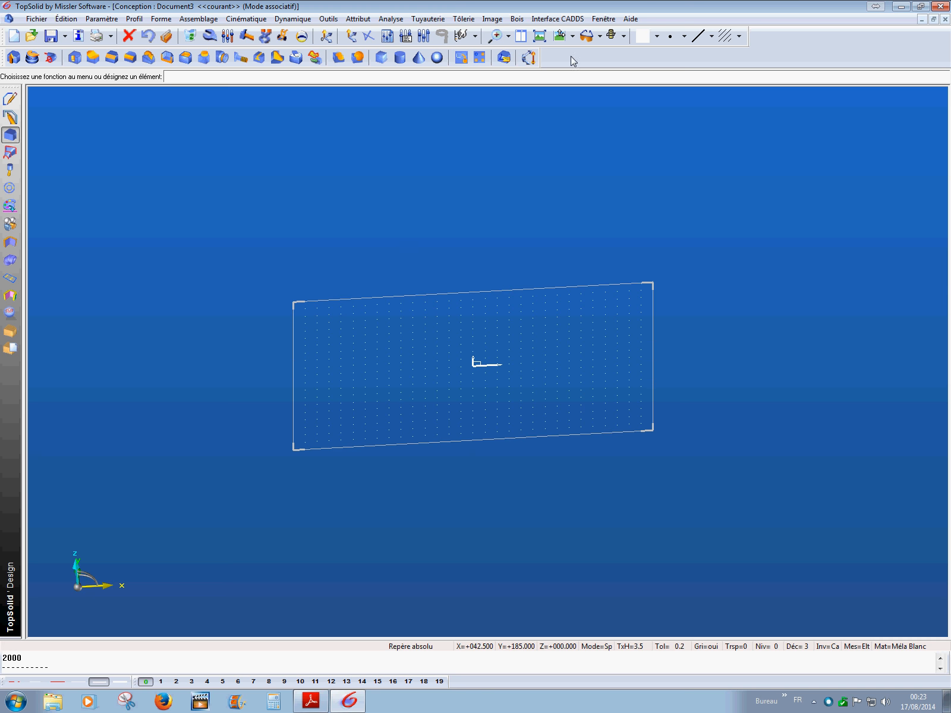
click(560, 35)
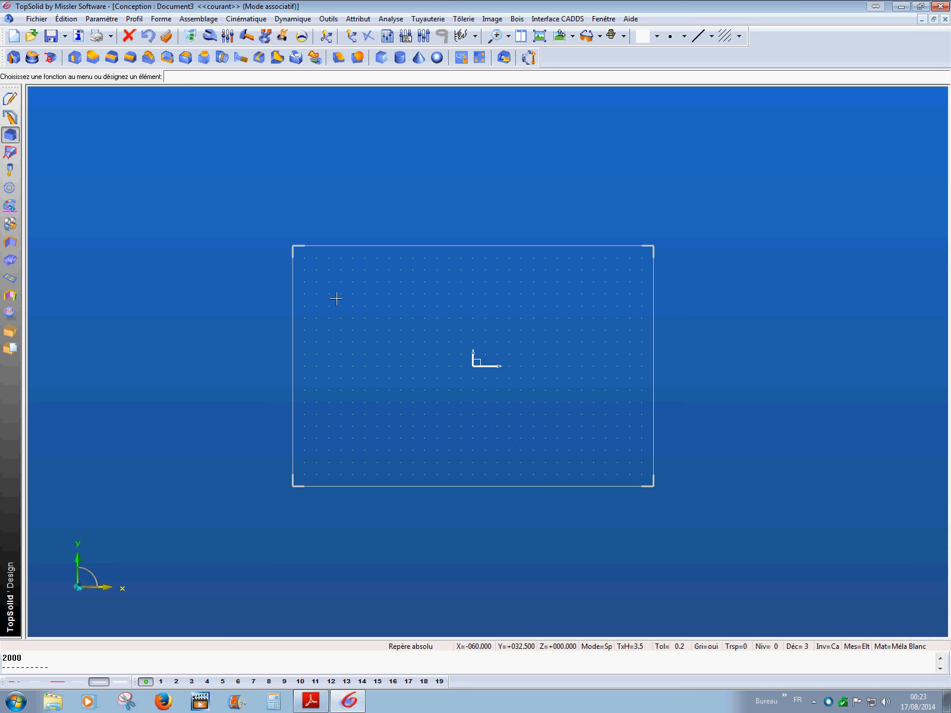
scroll(410, 371, down, 2)
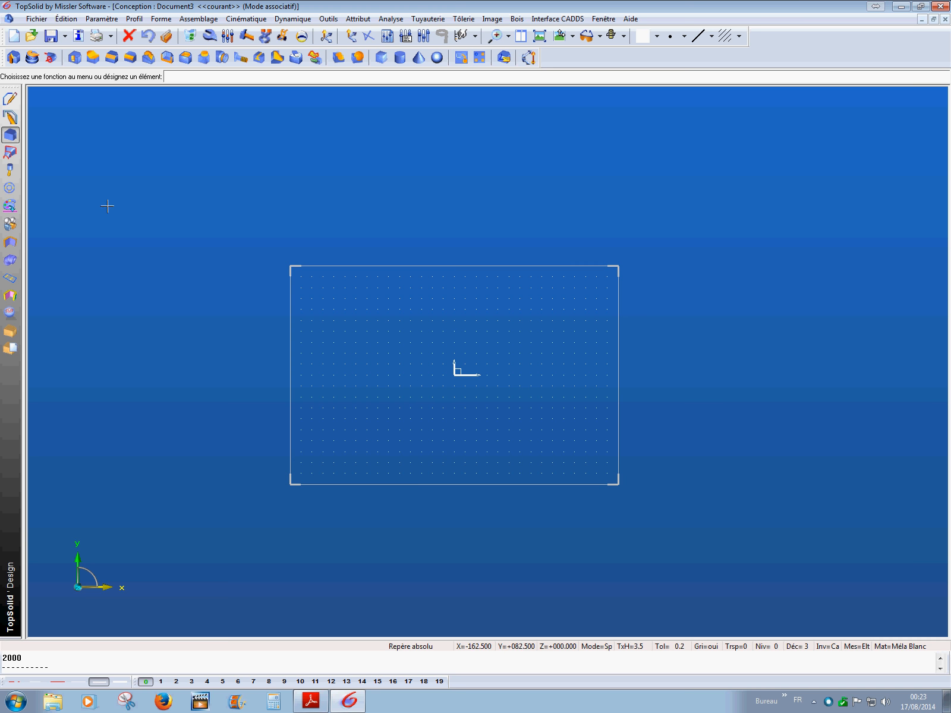
middle_drag(332, 318, 340, 301)
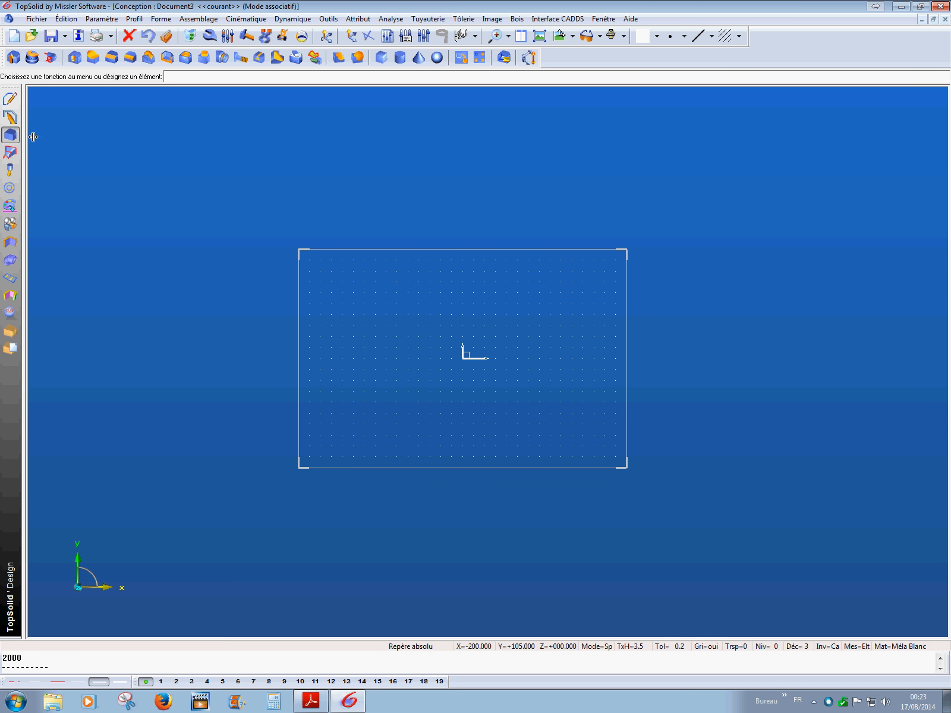
middle_drag(390, 324, 369, 335)
scroll(376, 336, up, 1)
scroll(357, 348, down, 2)
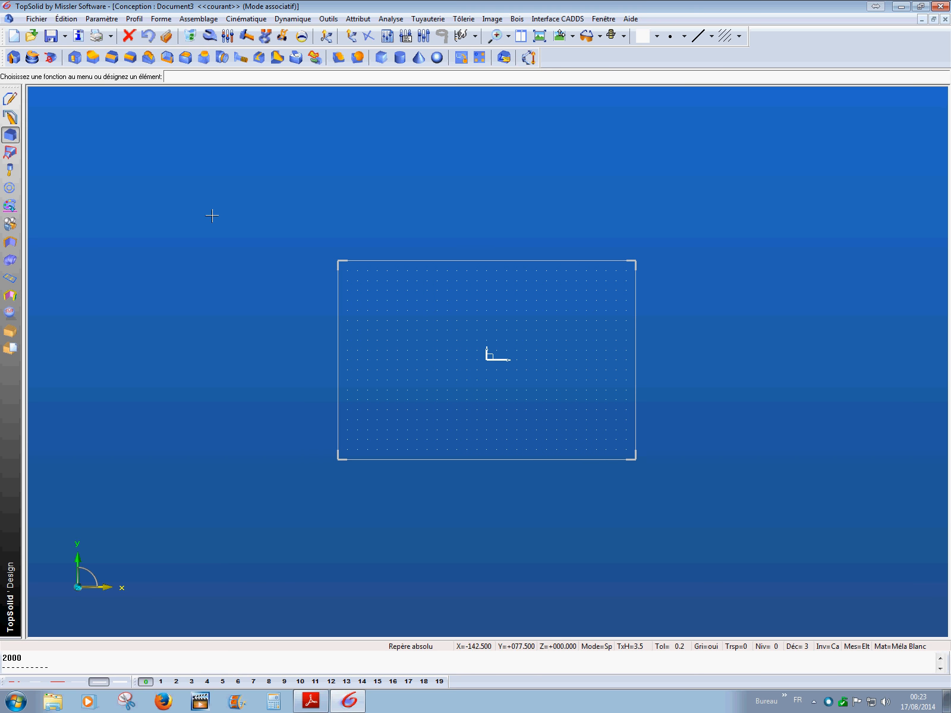
Step: Sketch a rectangular contour about 237.5 × 157.5 mm surrounding the work plane grid and origin
click(9, 117)
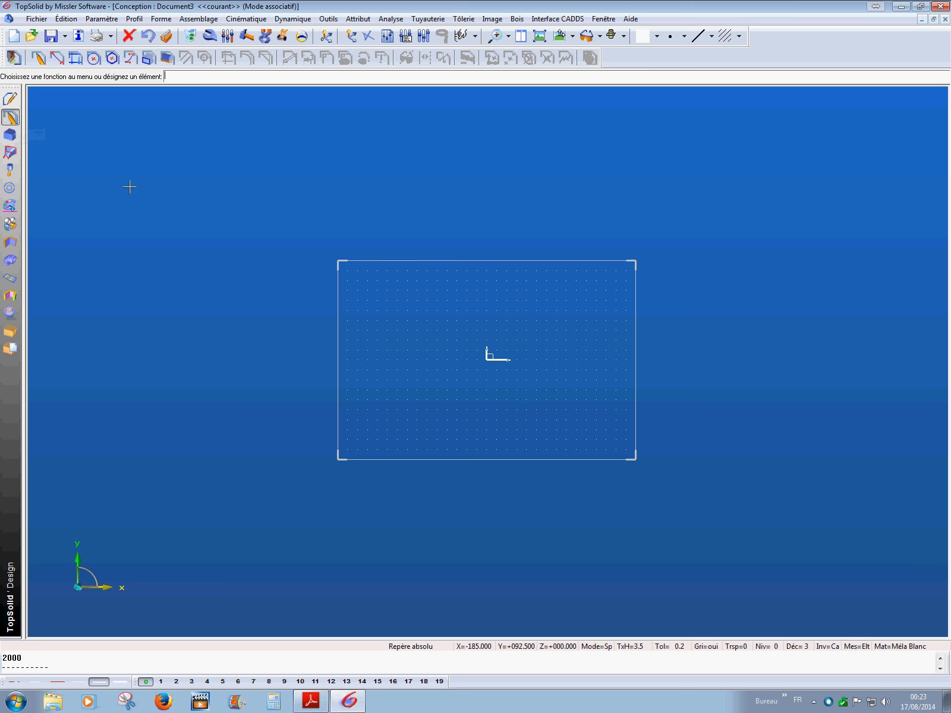
click(38, 58)
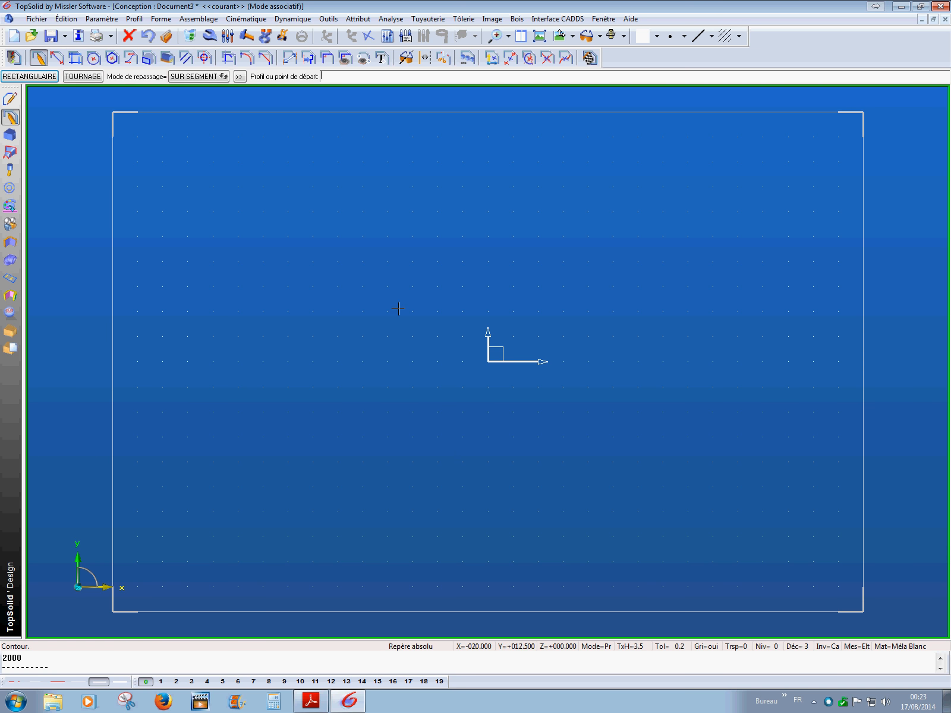
scroll(387, 321, down, 1)
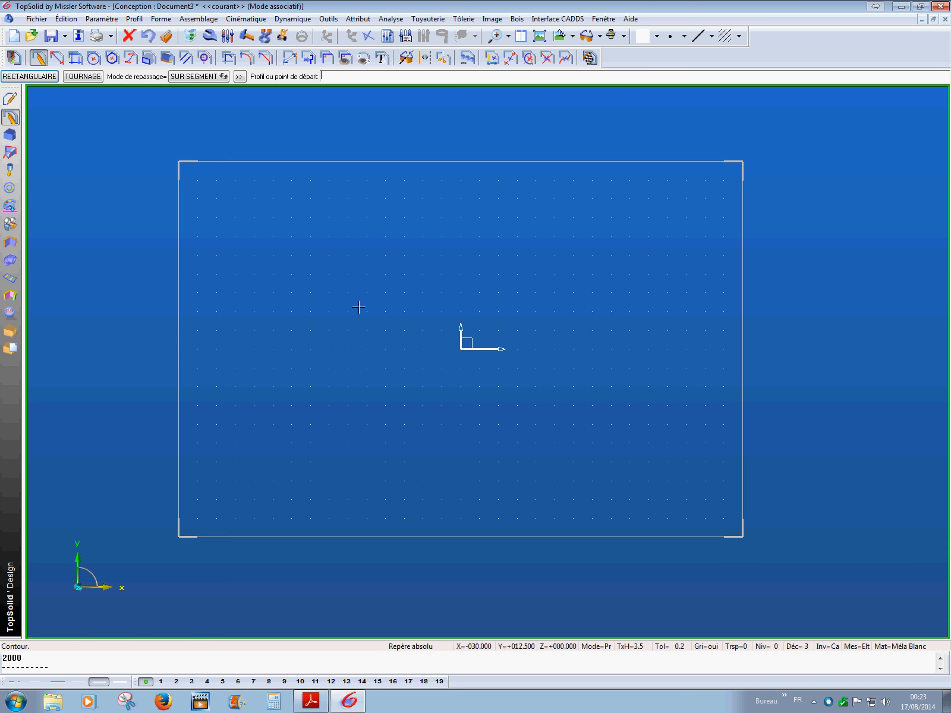
key(Return)
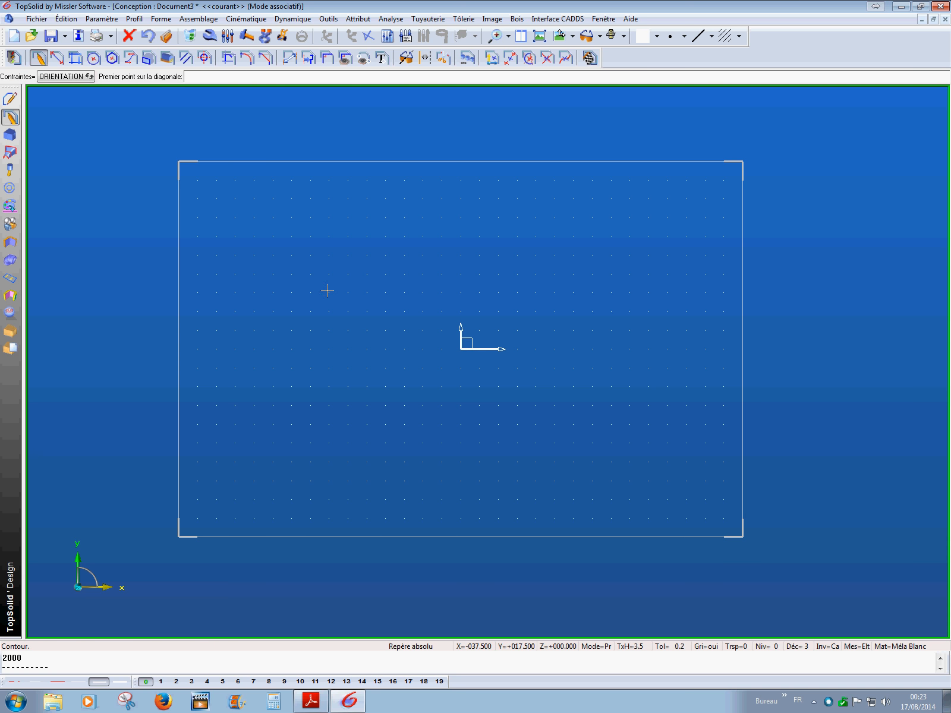
click(156, 37)
click(34, 78)
click(149, 39)
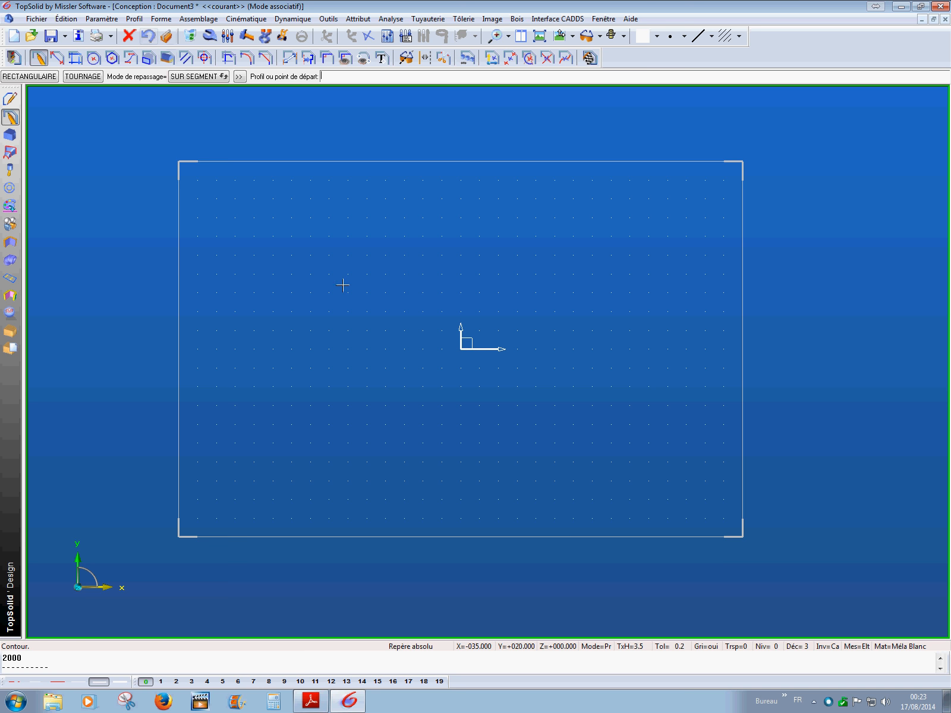
key(Return)
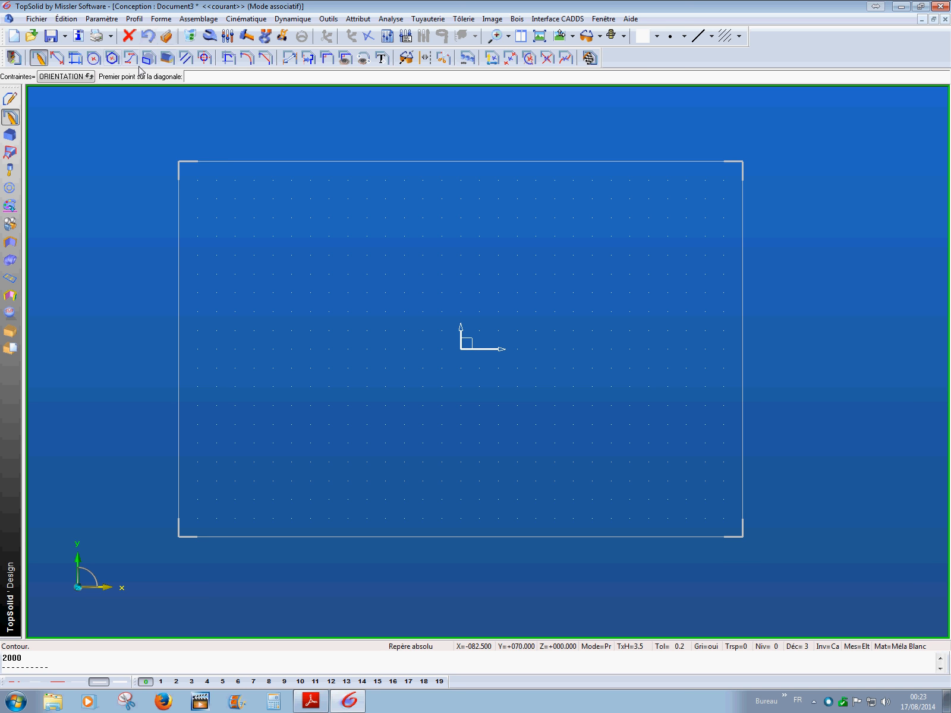
scroll(212, 224, down, 2)
middle_drag(249, 257, 280, 309)
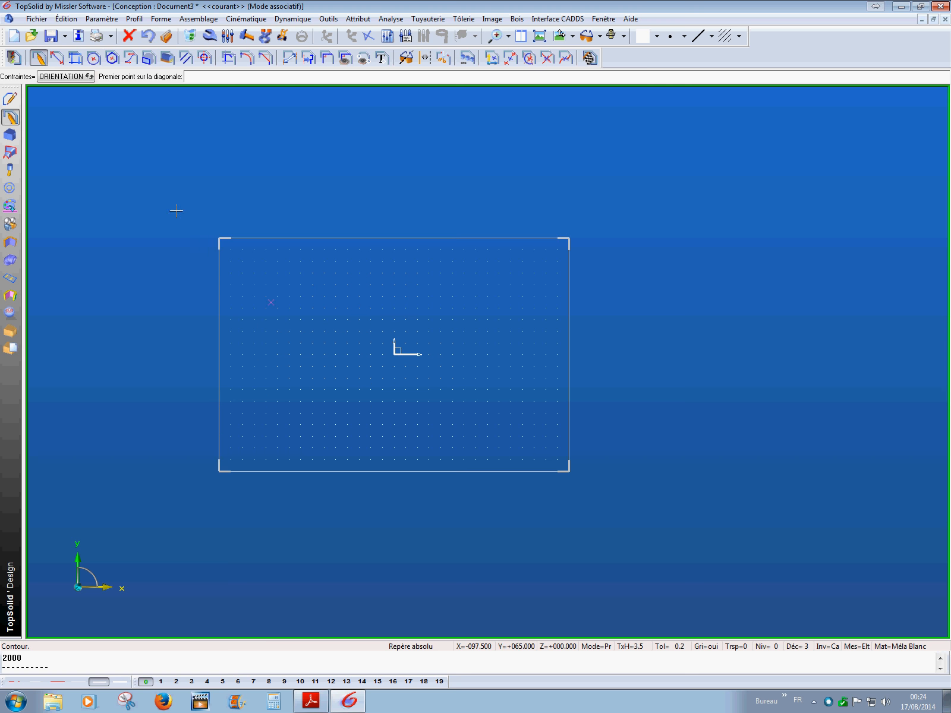
click(132, 169)
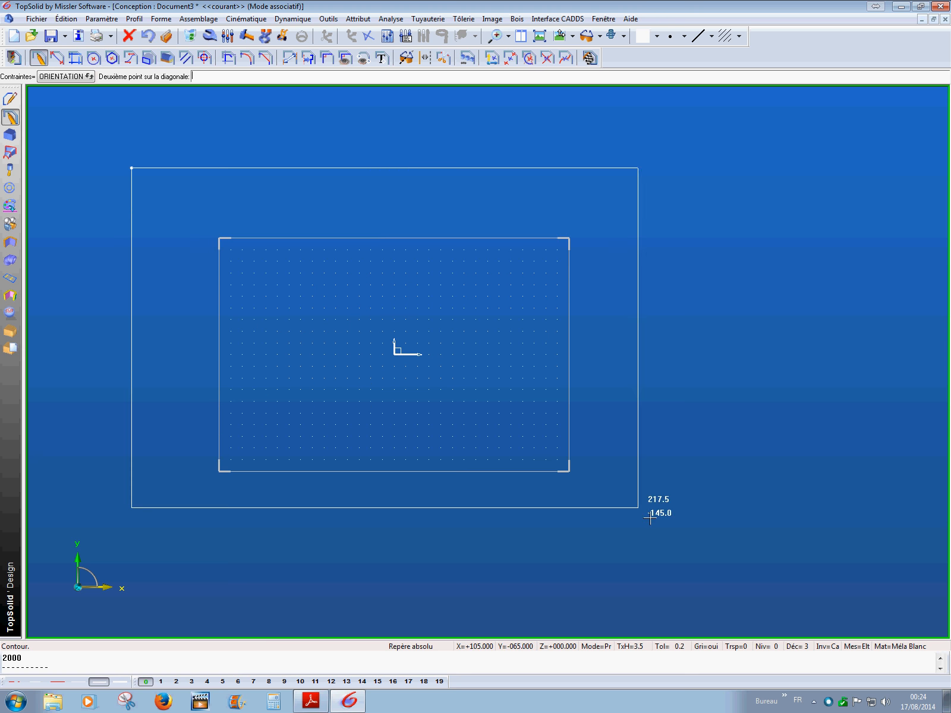
click(697, 548)
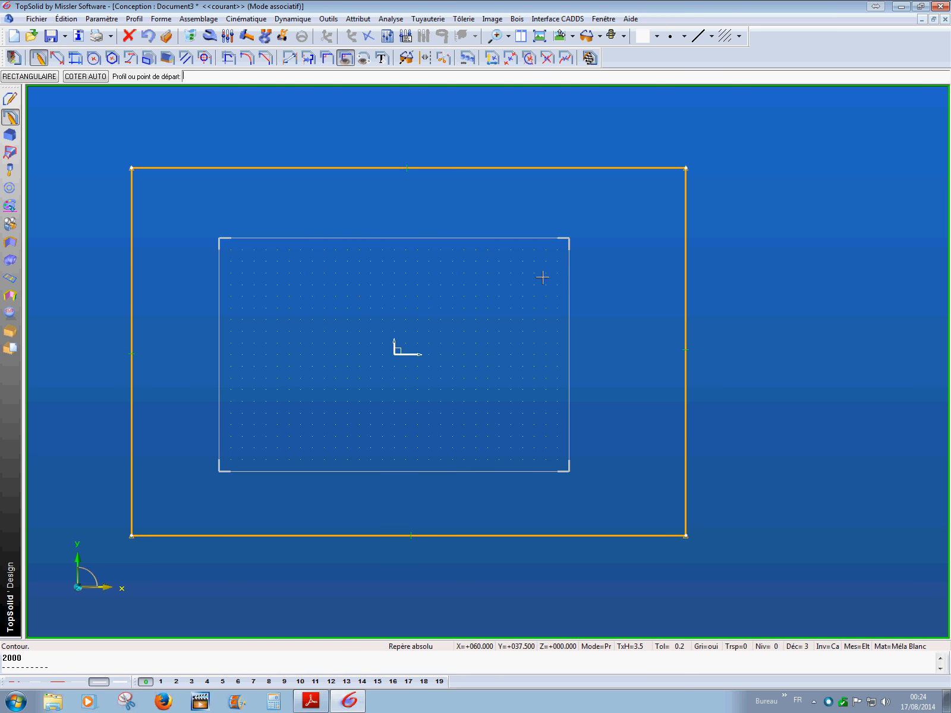
Step: Dimension the rectangle automatically and constrain it symmetrically about the X and Y axes
right_click(423, 217)
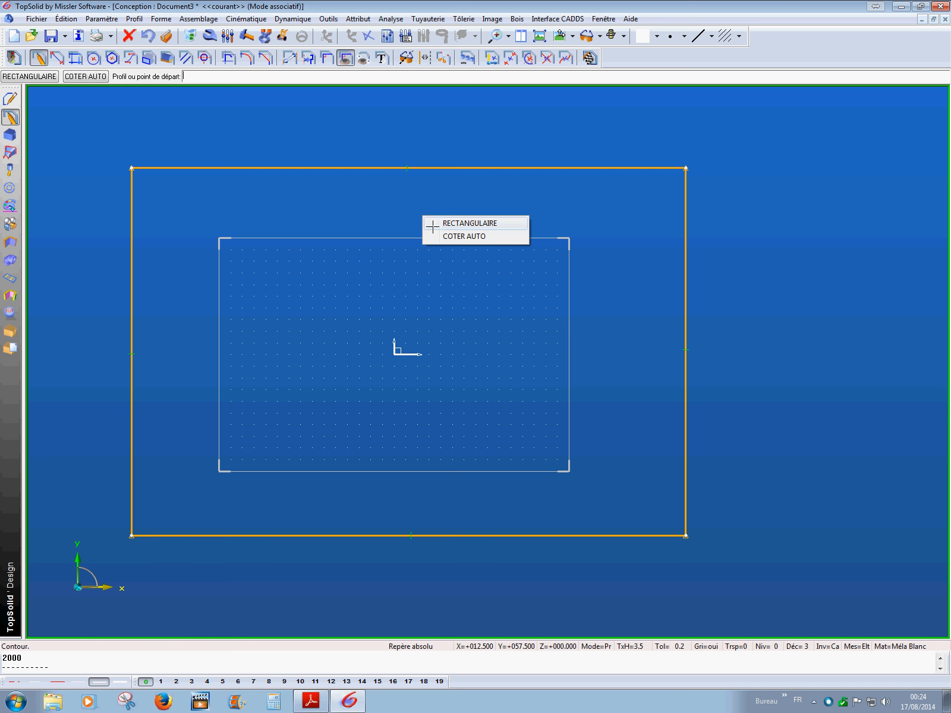
click(474, 243)
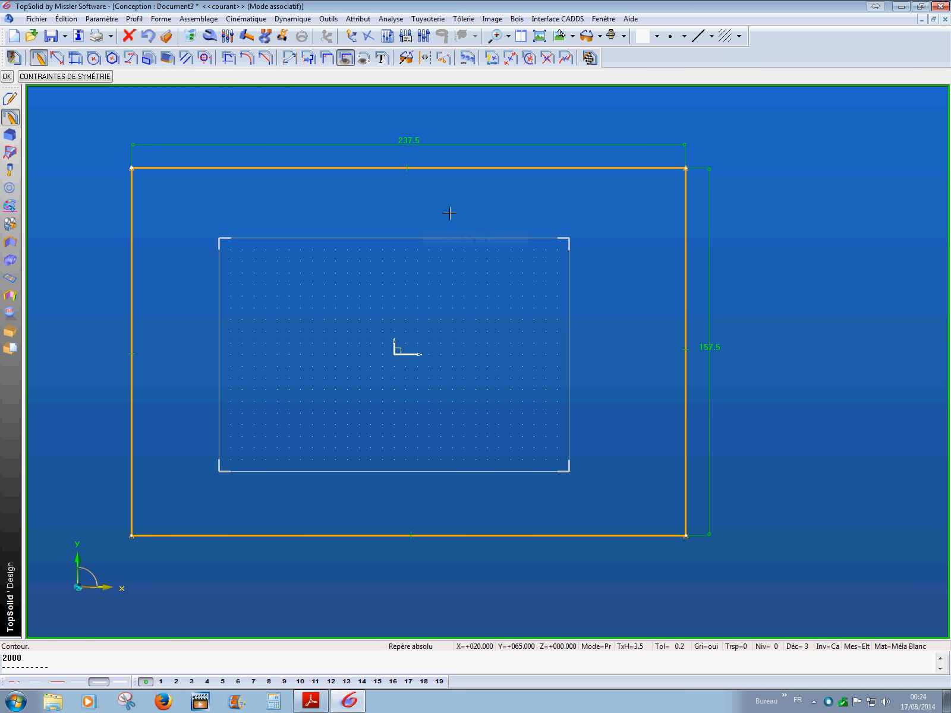
right_click(372, 218)
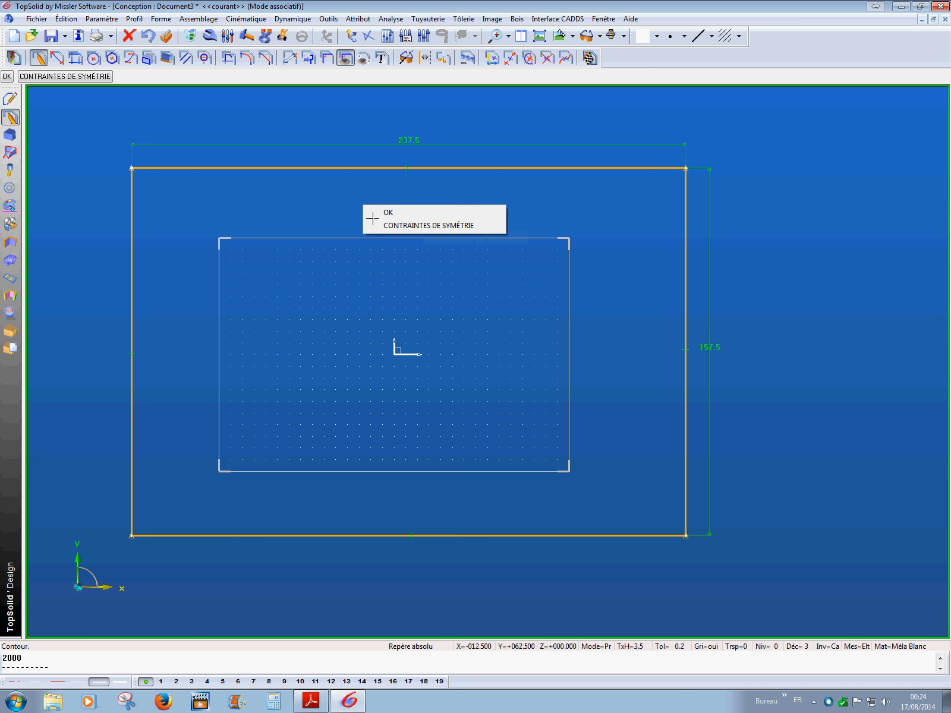
click(416, 232)
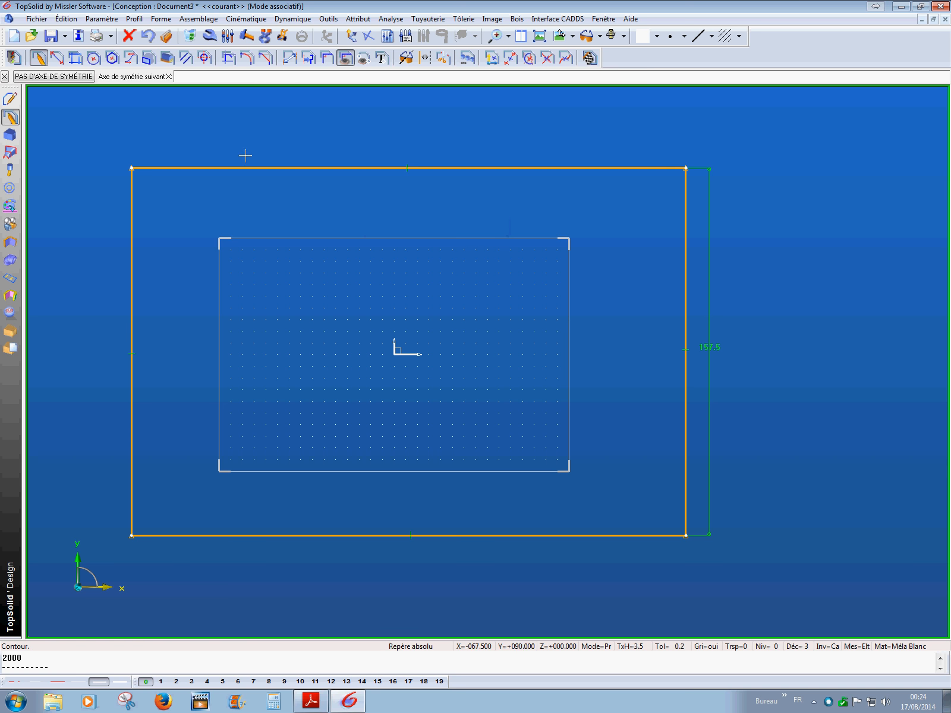
click(4, 76)
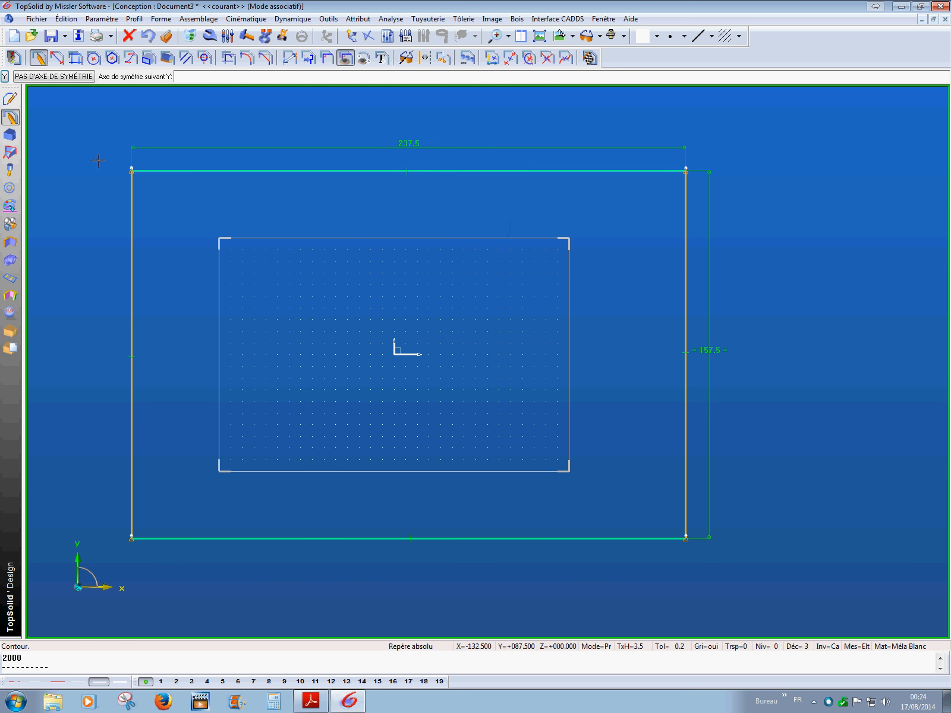
click(7, 78)
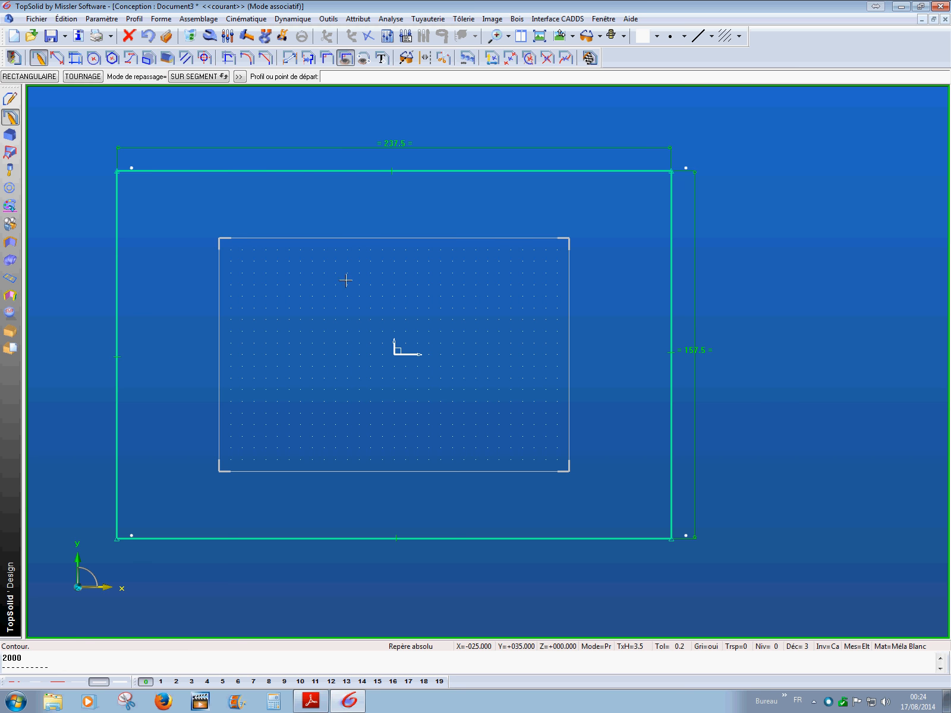
Step: Set the rectangle's horizontal dimension to 1500 mm
middle_drag(342, 279, 349, 309)
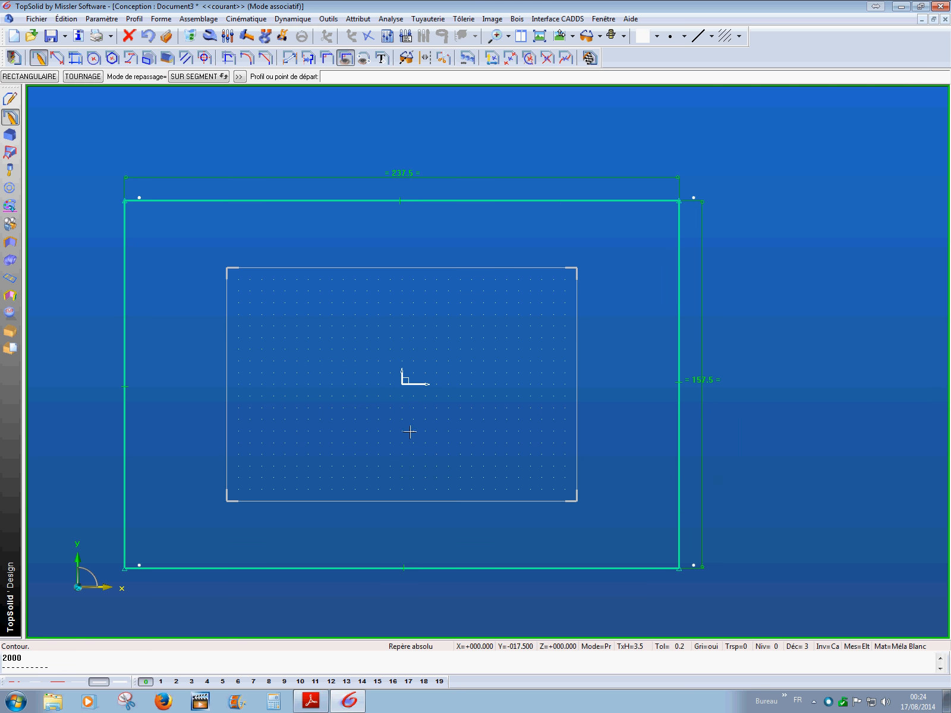
mouse_move(384, 396)
middle_down()
mouse_move(422, 371)
mouse_move(435, 397)
middle_up()
scroll(448, 386, down, 2)
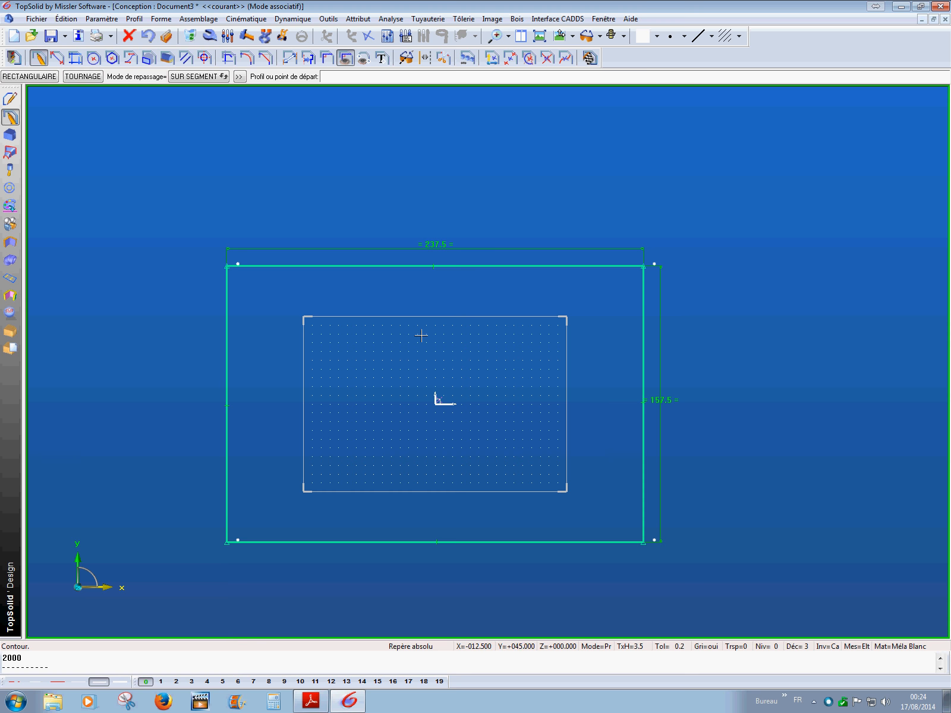
middle_drag(421, 336, 401, 349)
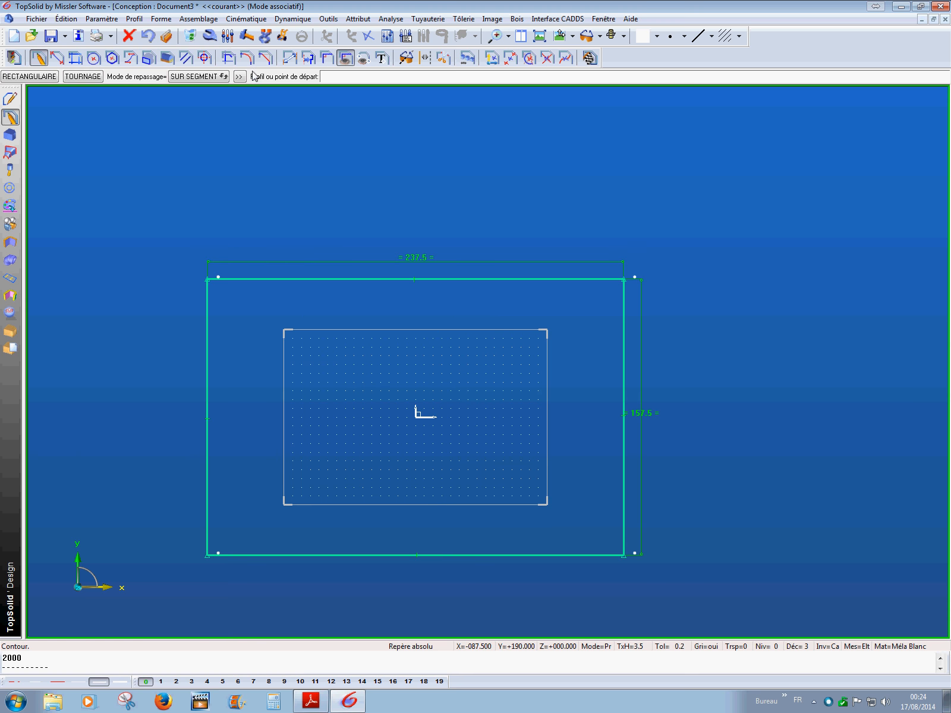
click(228, 37)
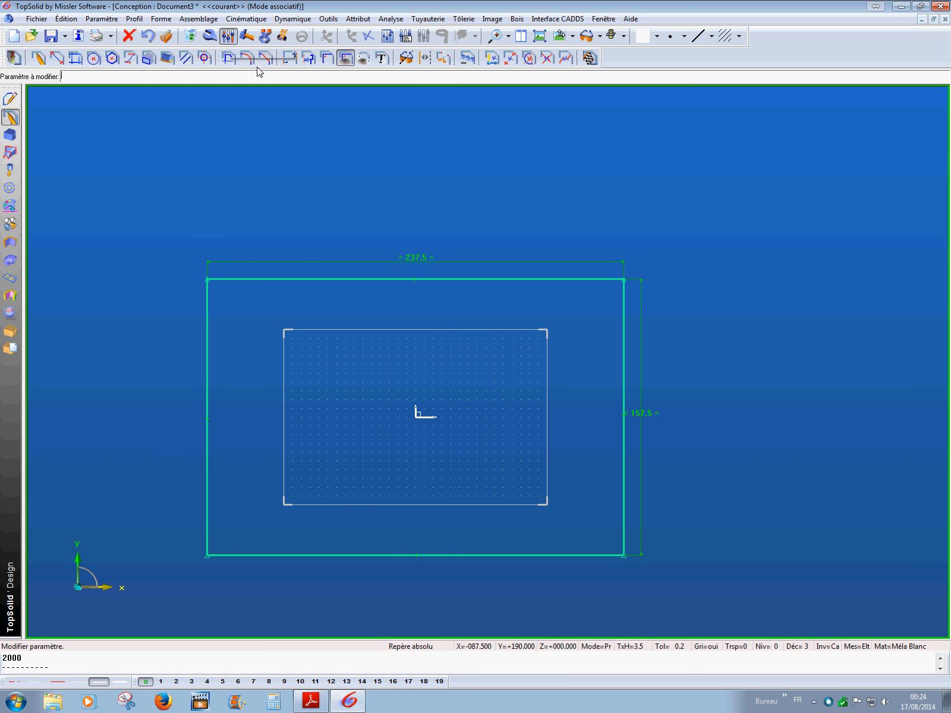
click(433, 261)
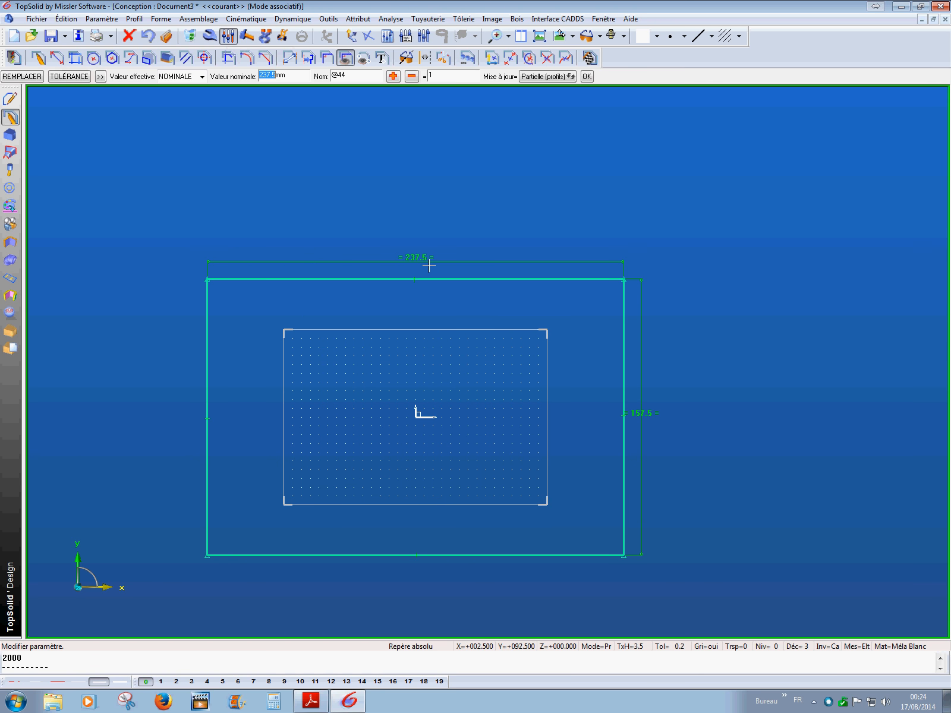
double_click(298, 80)
text(1500)
key(Return)
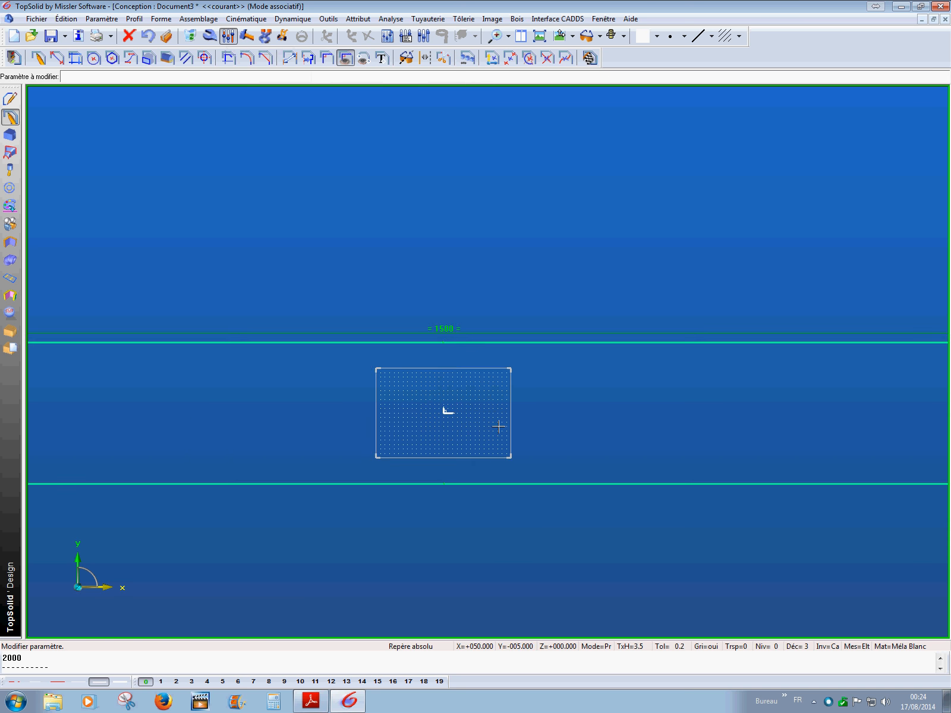
Step: Set the rectangle's vertical dimension to 500 mm and finish the sketch
scroll(498, 424, down, 3)
middle_drag(652, 409, 562, 372)
scroll(562, 371, down, 3)
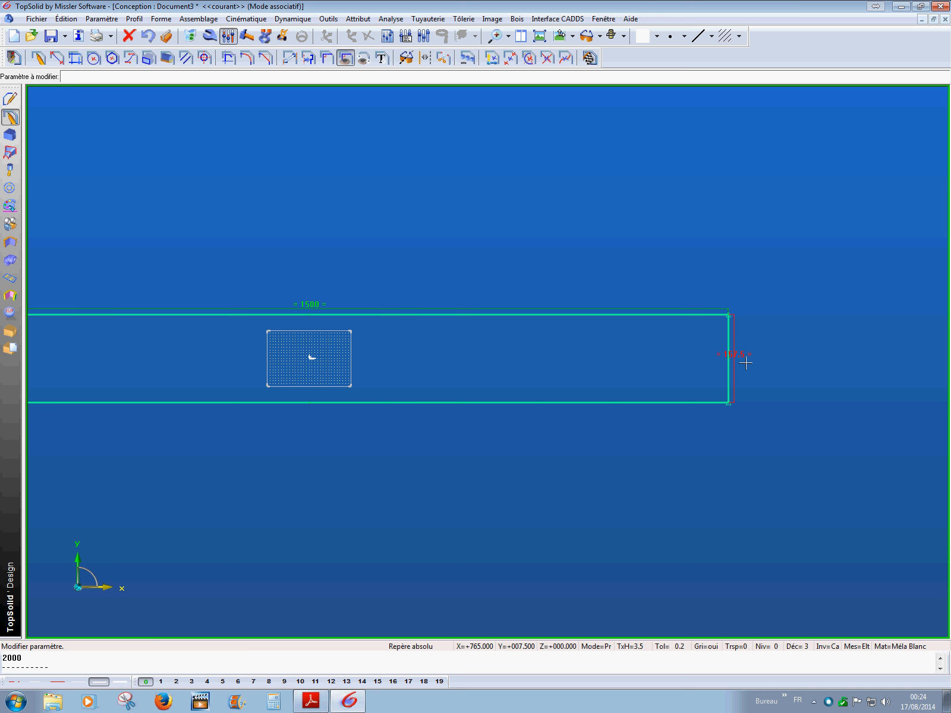
click(746, 363)
drag(275, 77, 282, 81)
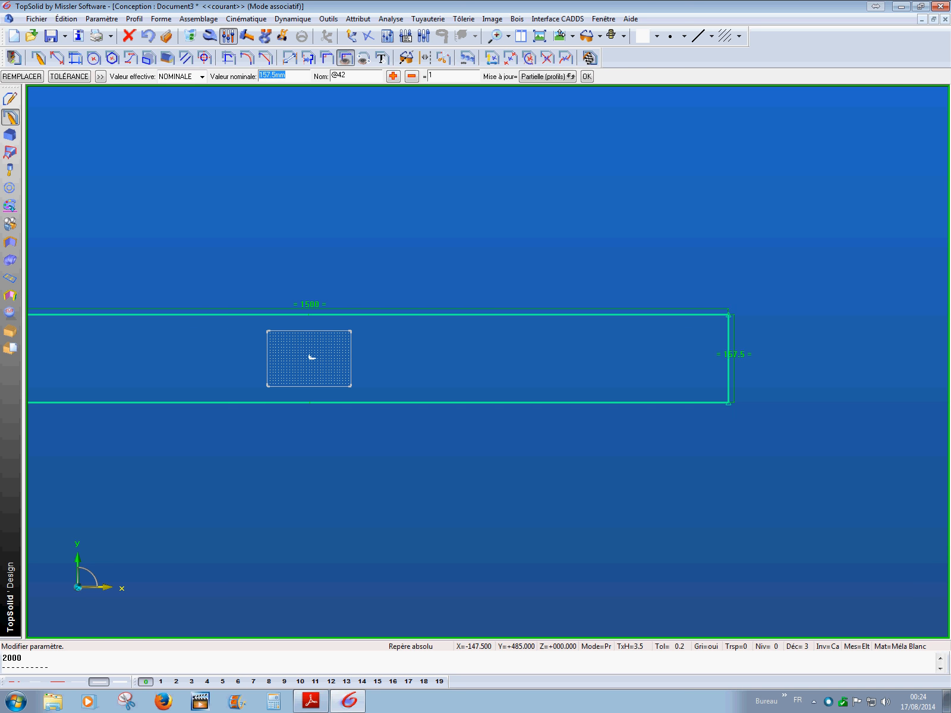
text(500)
key(Return)
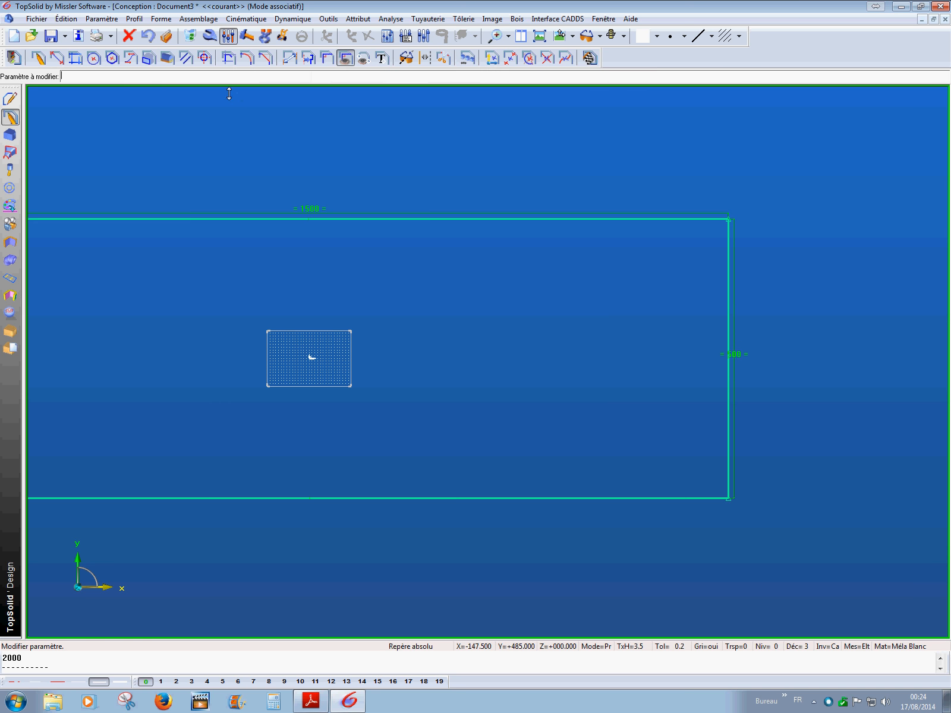
scroll(308, 334, down, 2)
middle_drag(308, 334, 366, 340)
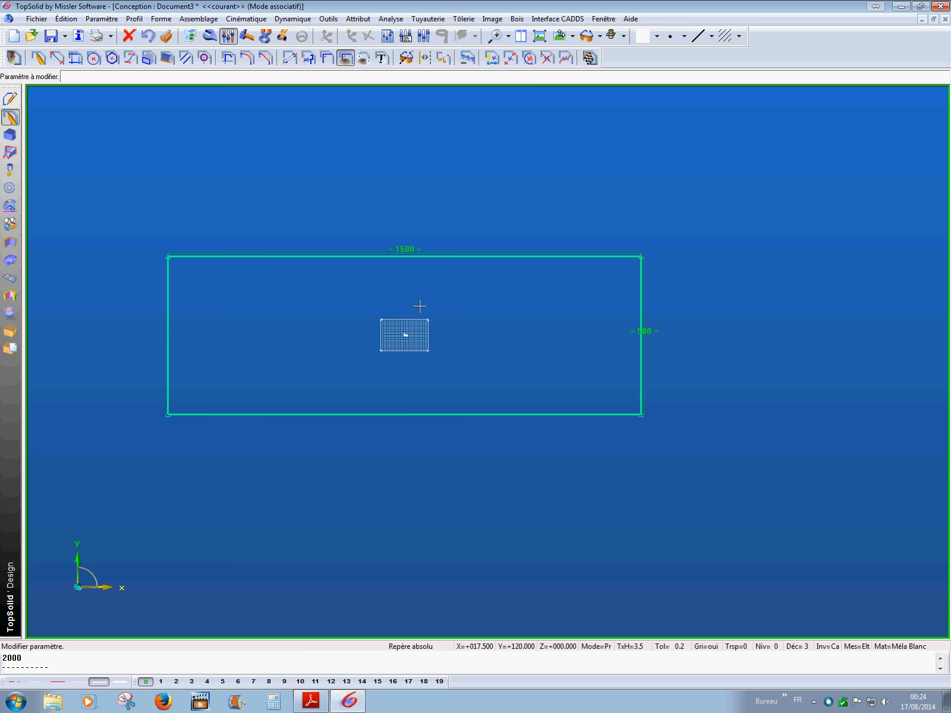
click(590, 59)
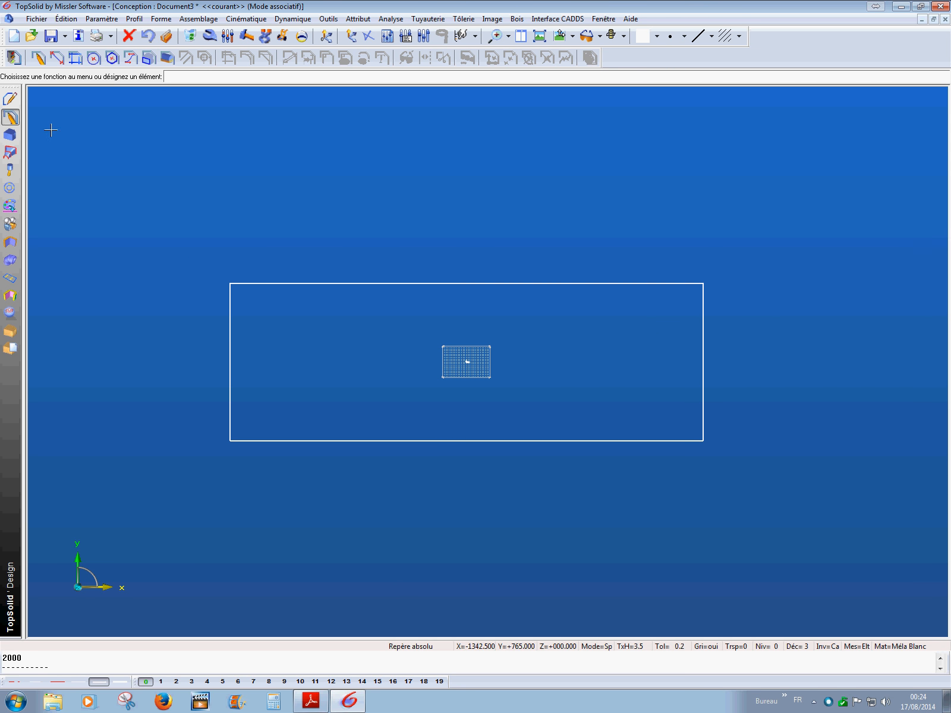
Step: Extrude the rectangle into a solid 2000 mm high with normal alignment
click(10, 136)
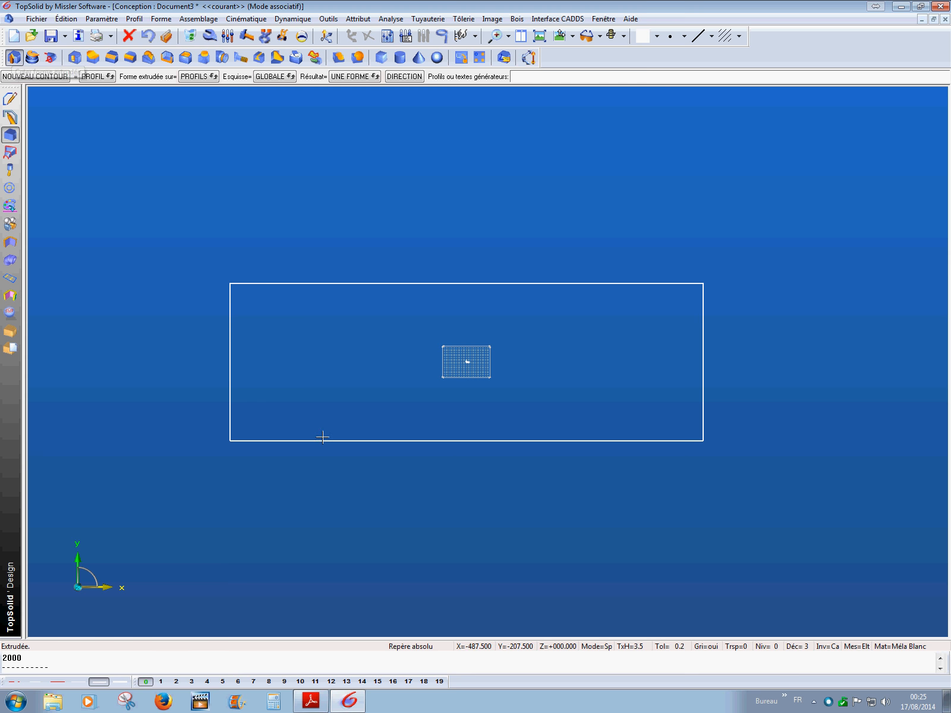
click(309, 450)
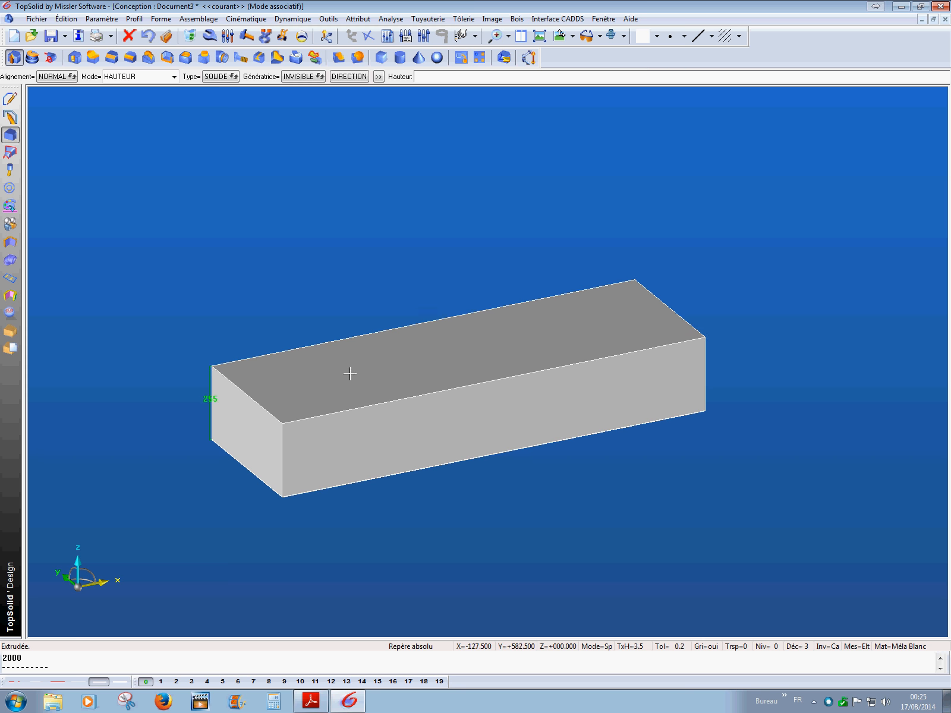
middle_click(348, 359)
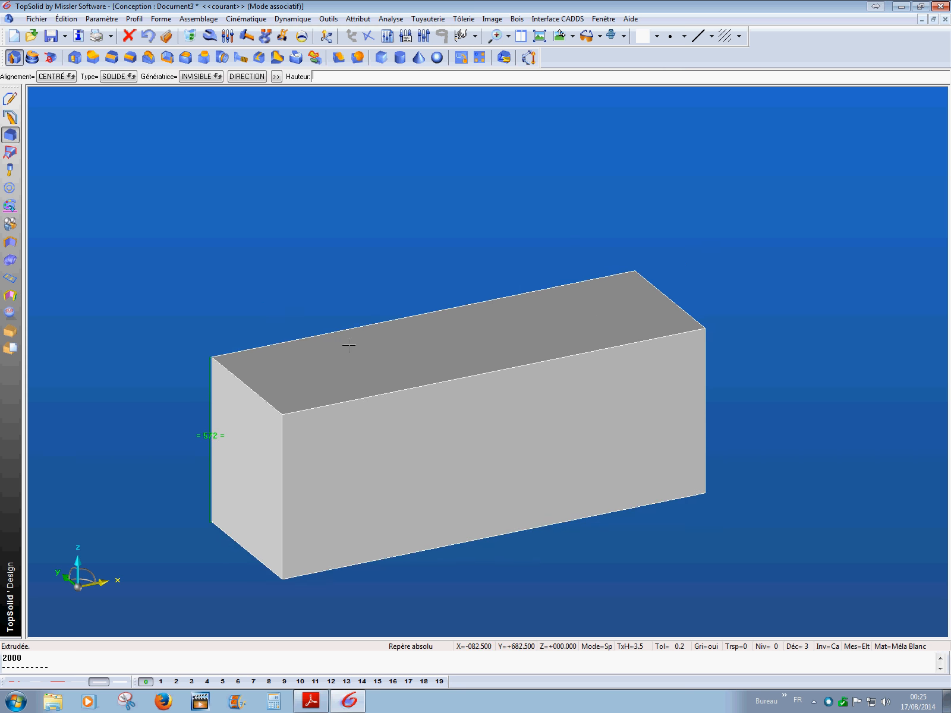
middle_click(349, 306)
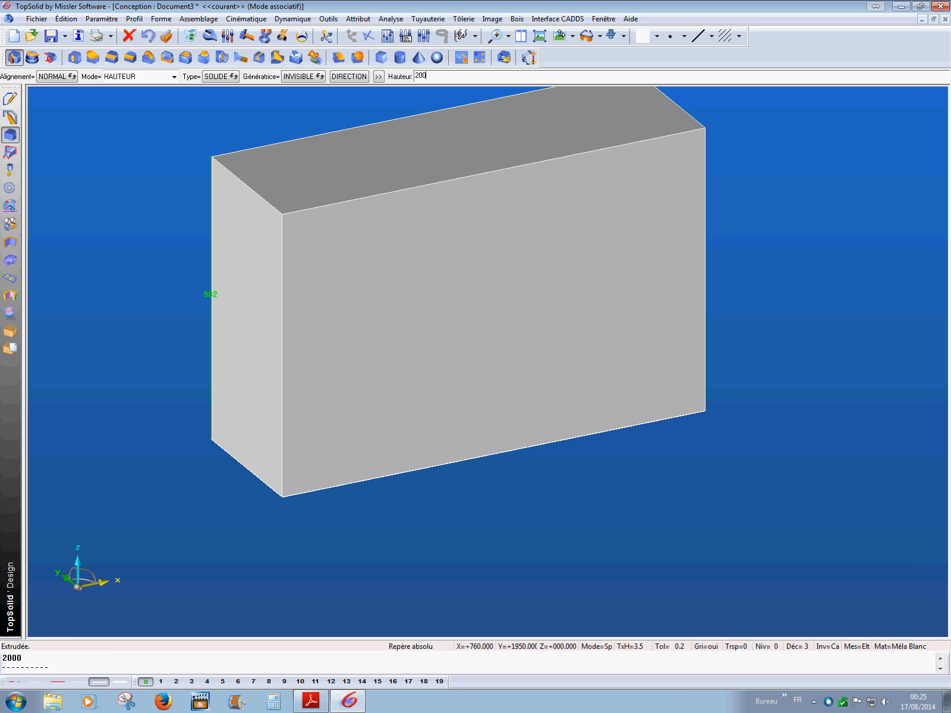
key(Return)
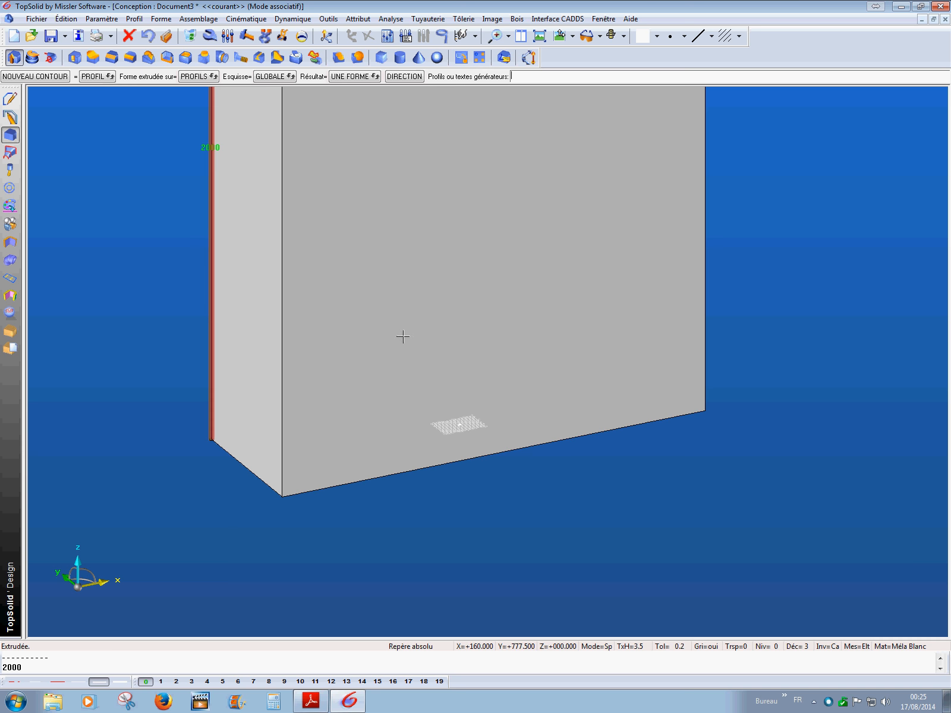
scroll(421, 401, down, 5)
middle_drag(432, 353, 372, 386)
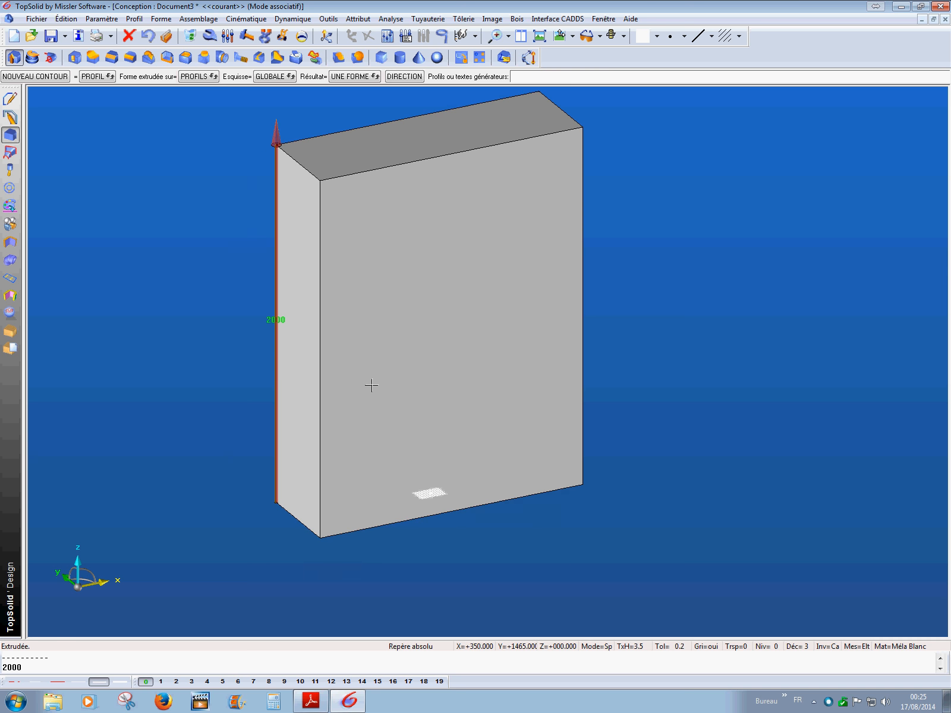
Step: Assign the extruded block to level 19 with that level active, and make level 1 the current level
right_click(439, 682)
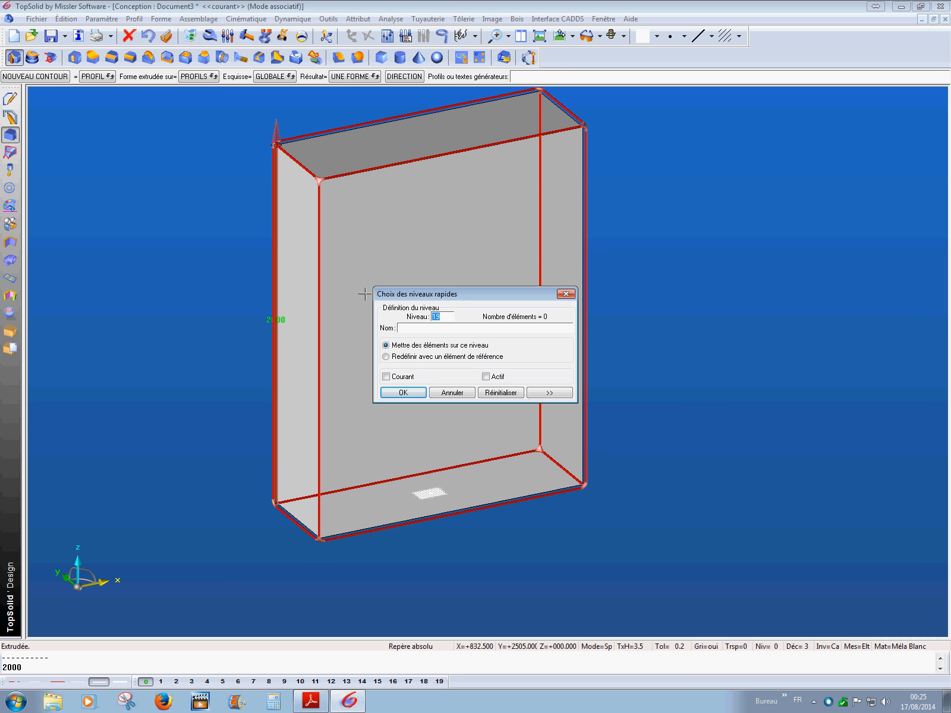
click(358, 269)
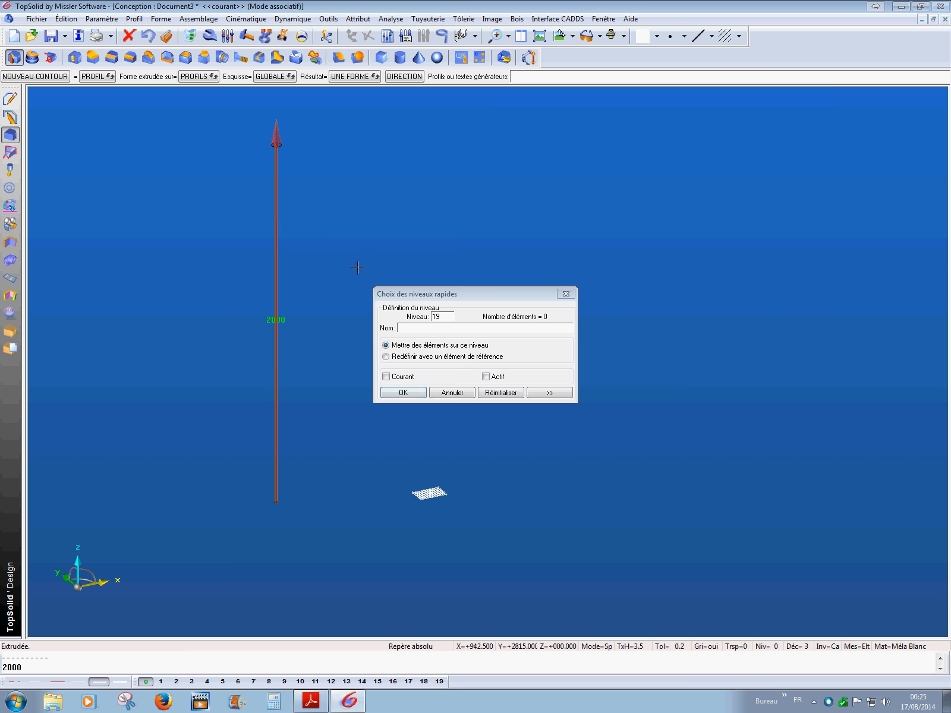
click(487, 377)
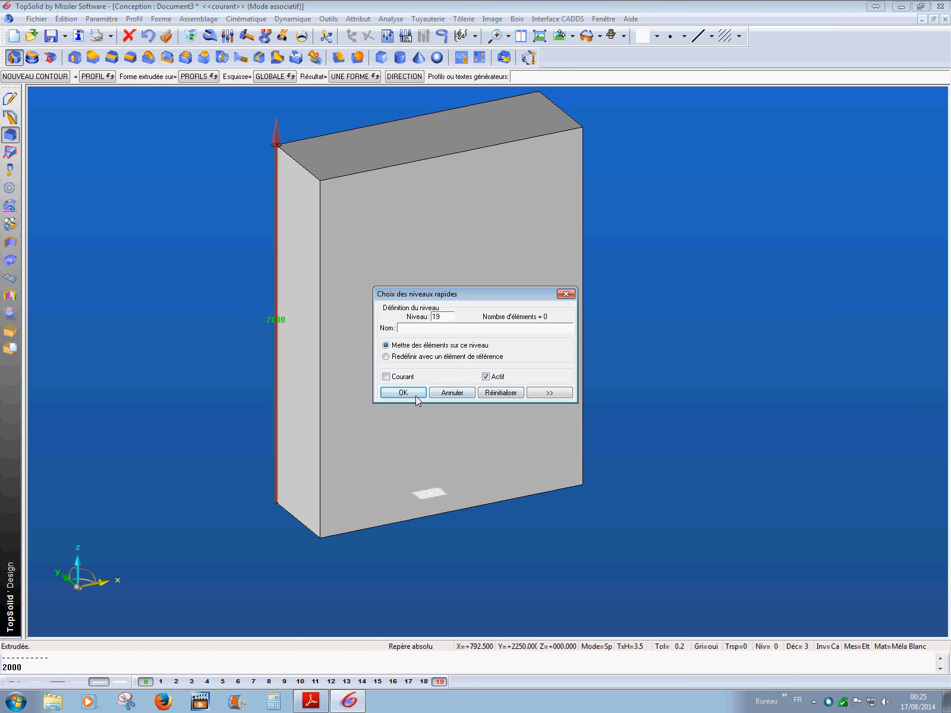
click(413, 395)
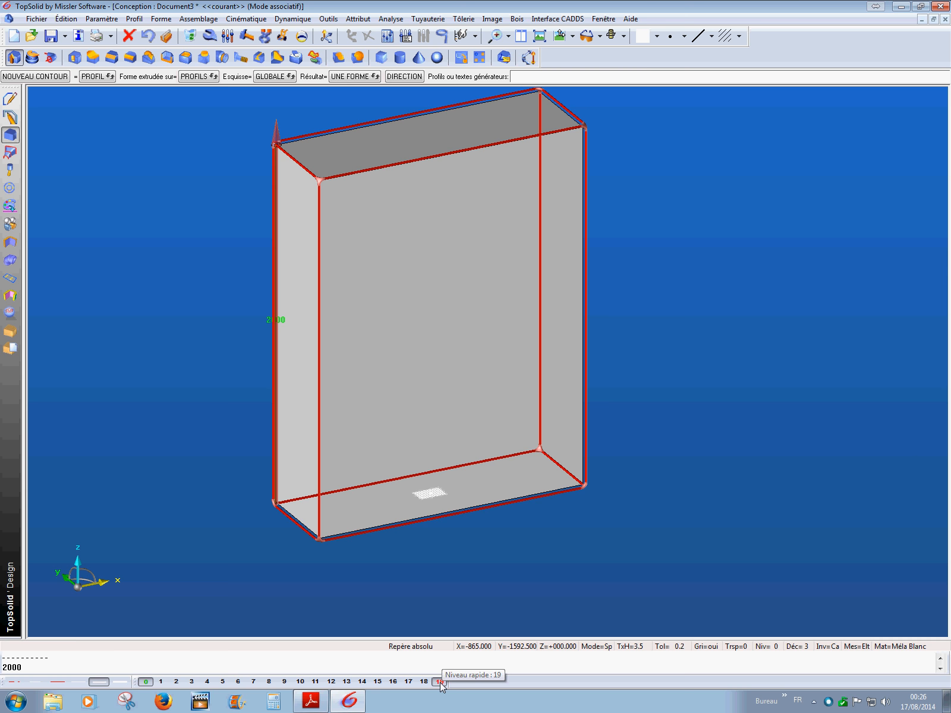
click(439, 681)
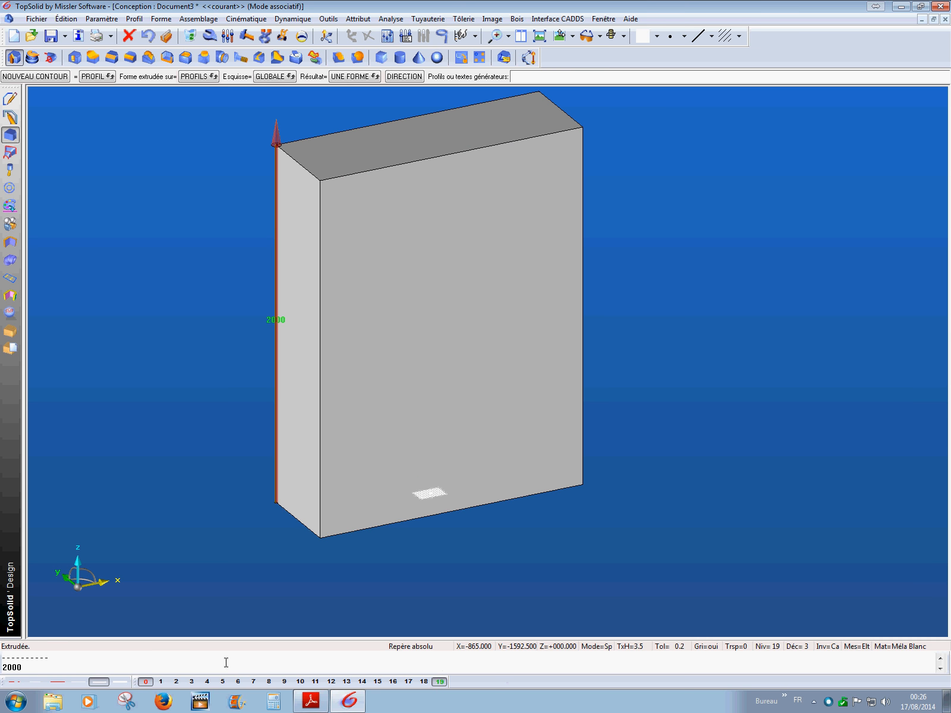
click(165, 685)
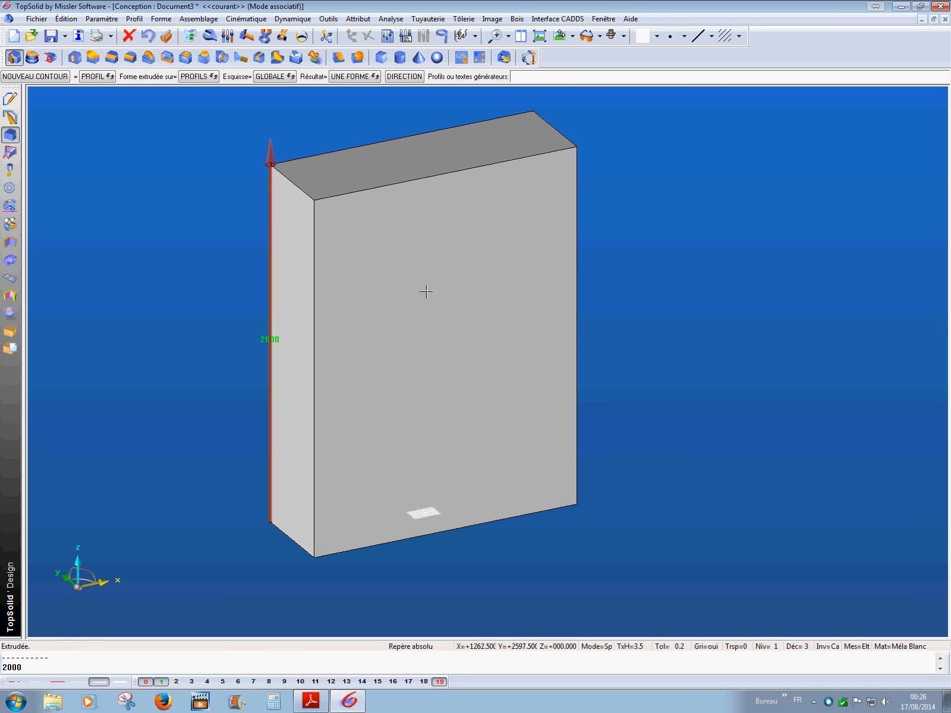
Step: Apply transparency level 9 to the extruded block
scroll(424, 398, down, 3)
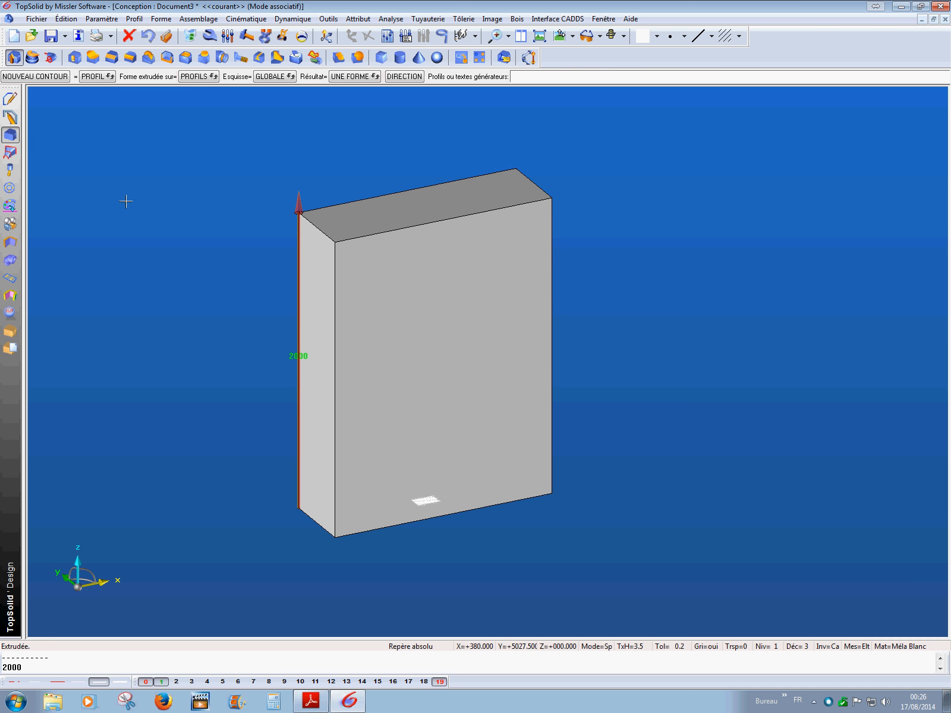
click(9, 207)
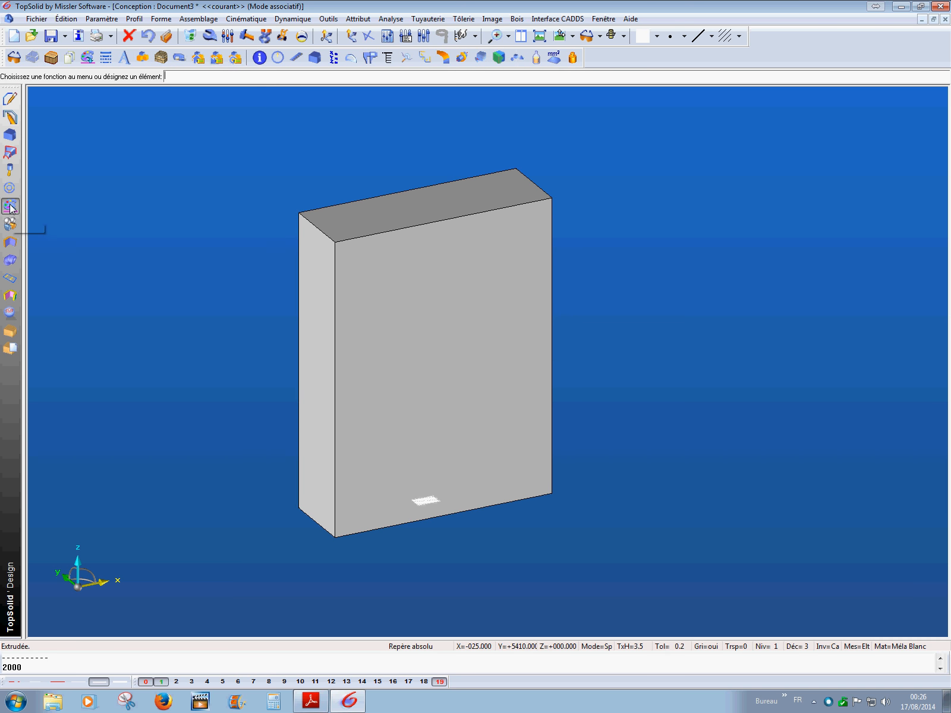
click(33, 57)
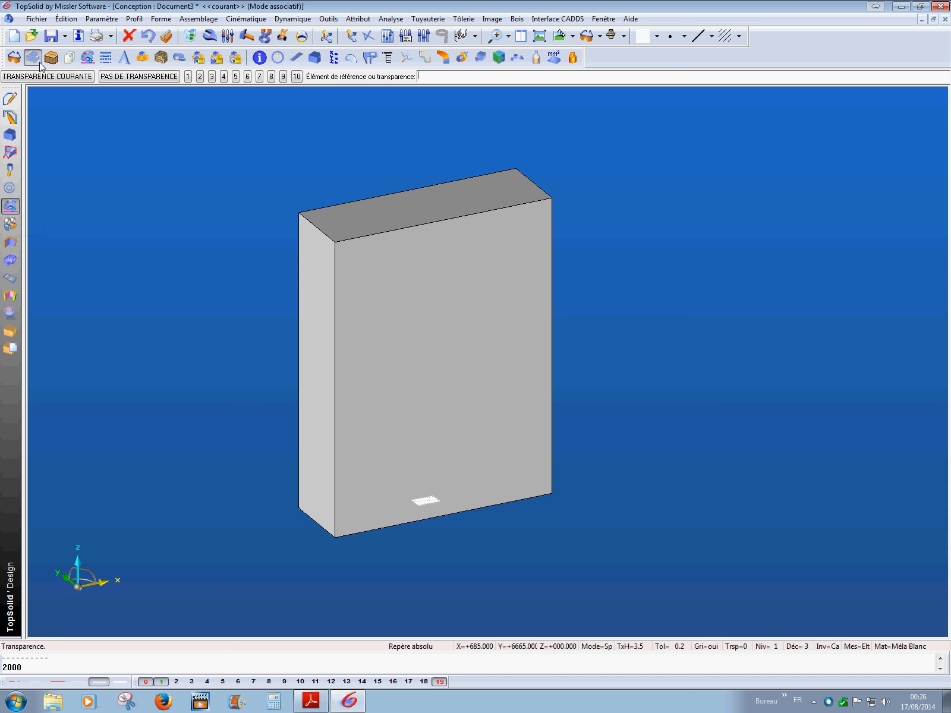
click(283, 76)
click(422, 297)
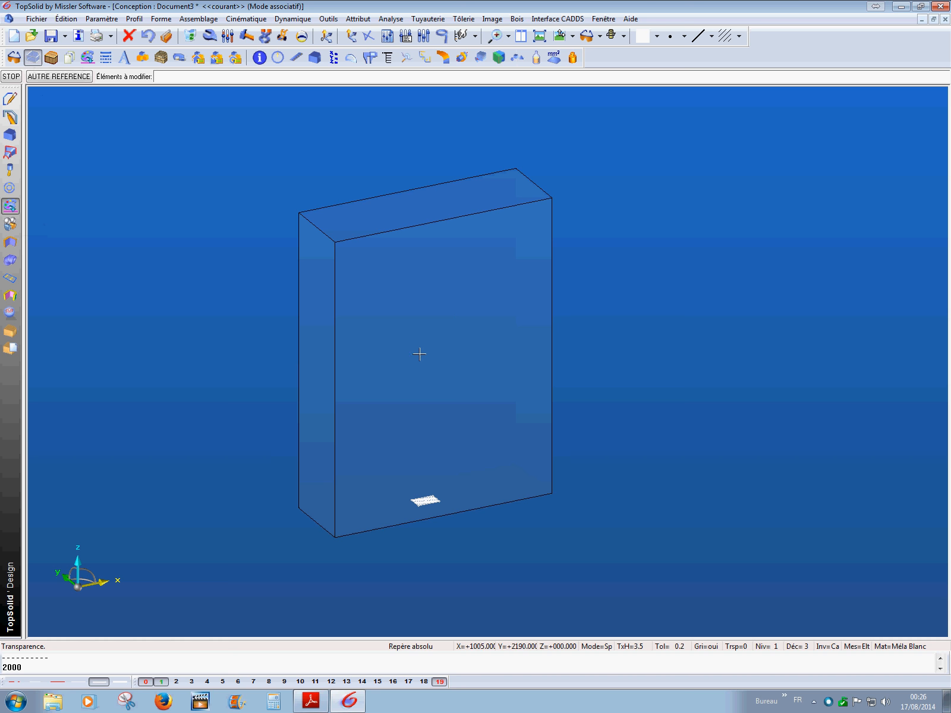
middle_drag(420, 354, 408, 378)
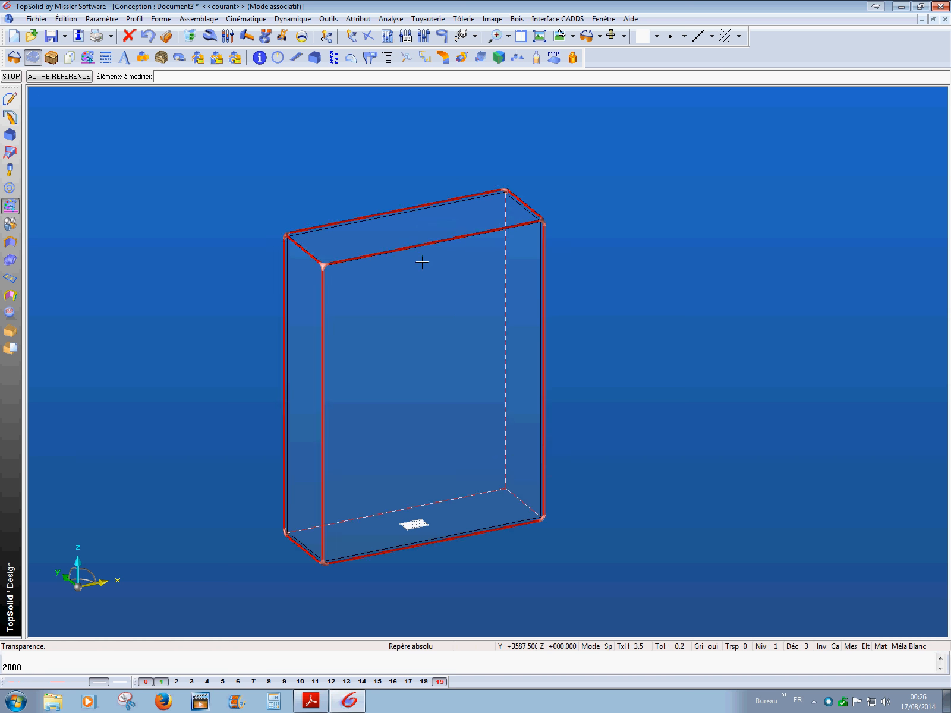
Step: Place a 19 mm thick constrained wood block with 0 mm positioning clearance on the envelope's side face at the negative X end
click(11, 335)
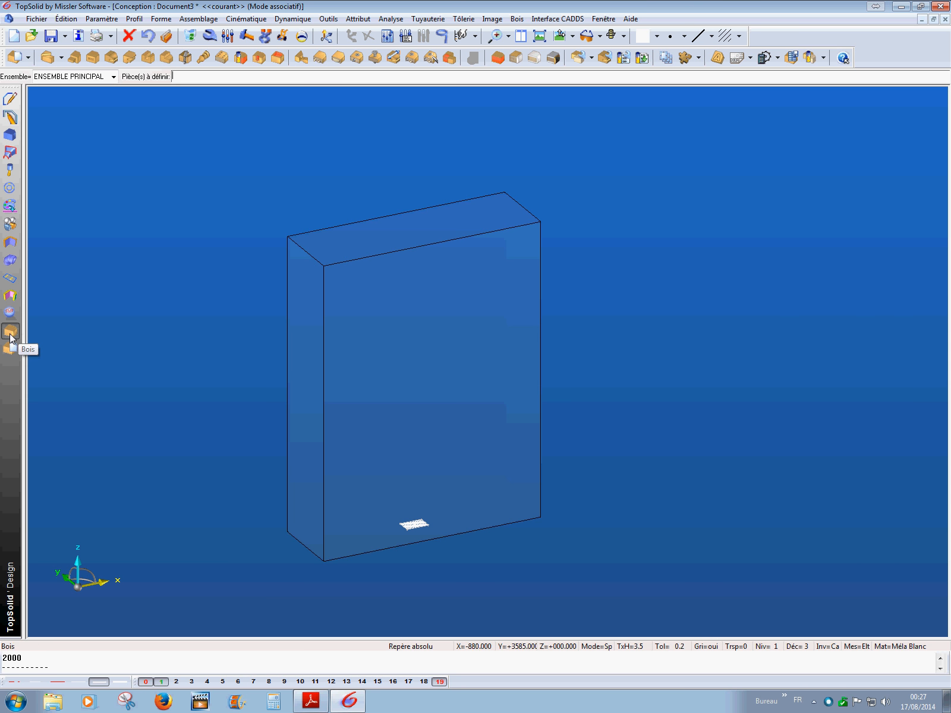
click(497, 59)
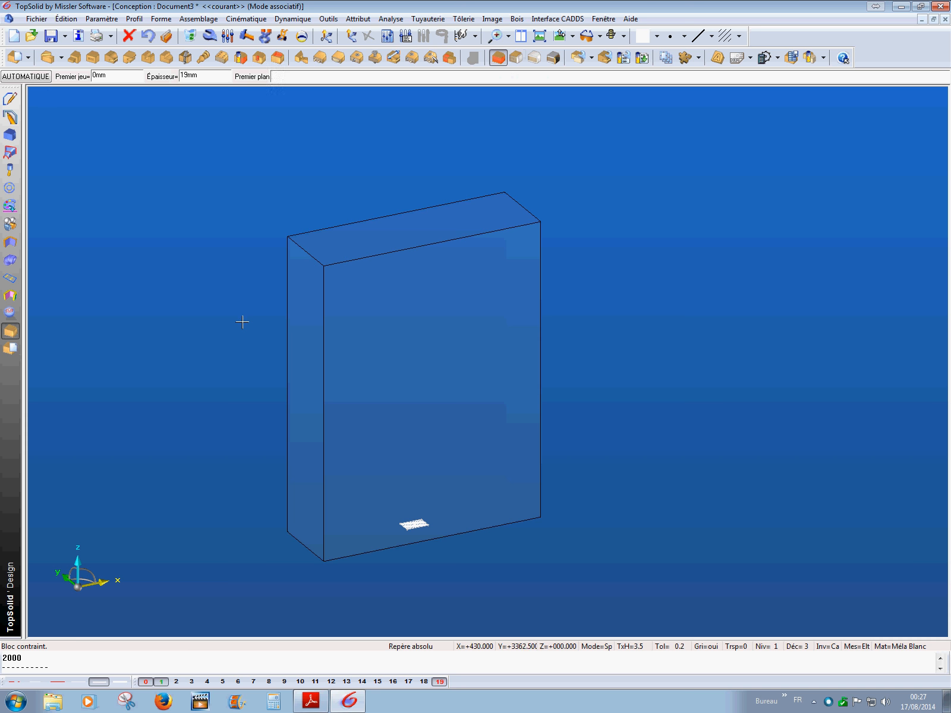
key(Return)
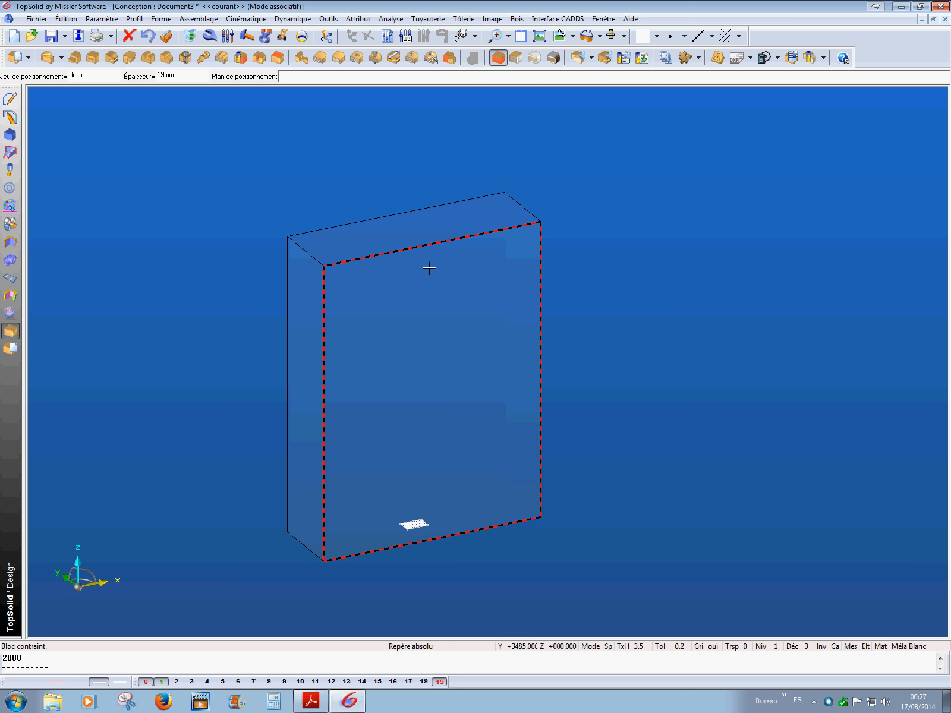
middle_drag(367, 359, 389, 328)
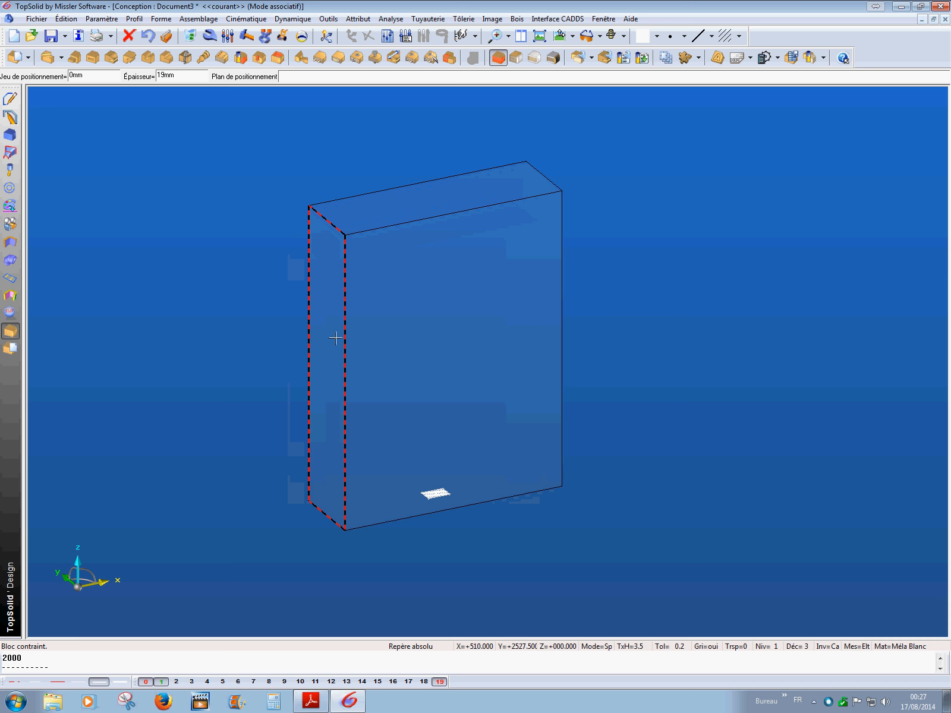
click(335, 338)
scroll(345, 330, up, 3)
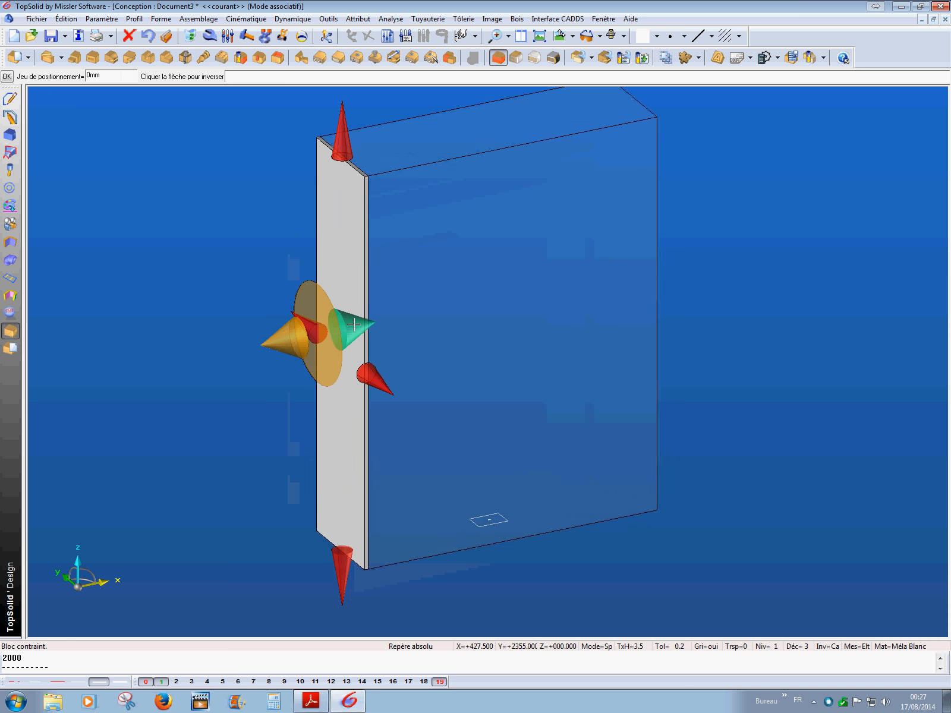
middle_drag(354, 324, 353, 374)
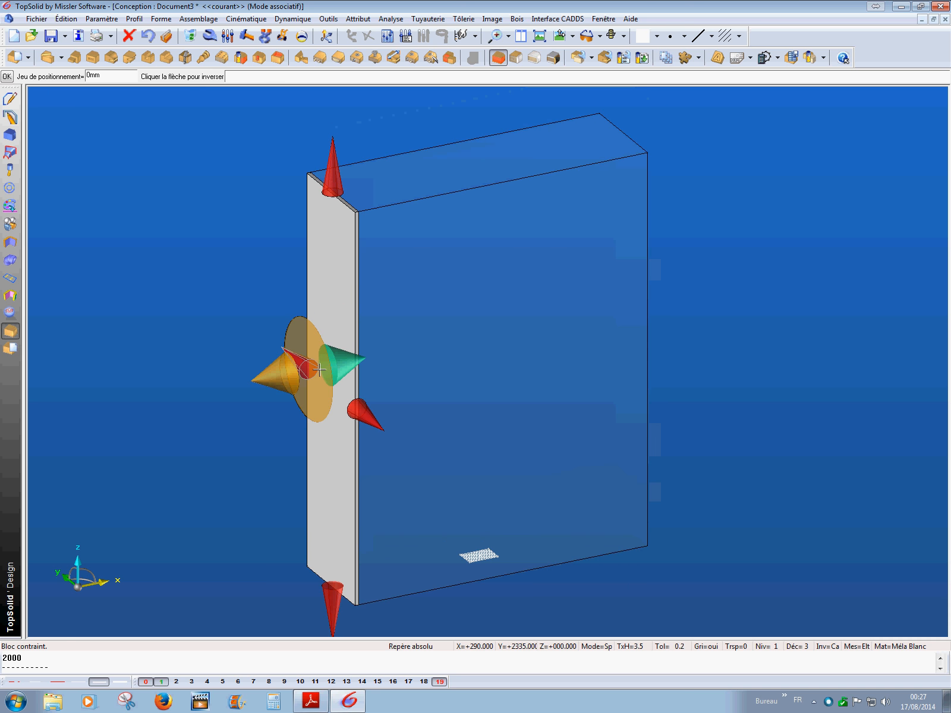
Step: Reverse the first side panel's direction so its thickness lies inside the envelope, and validate the panel
click(282, 384)
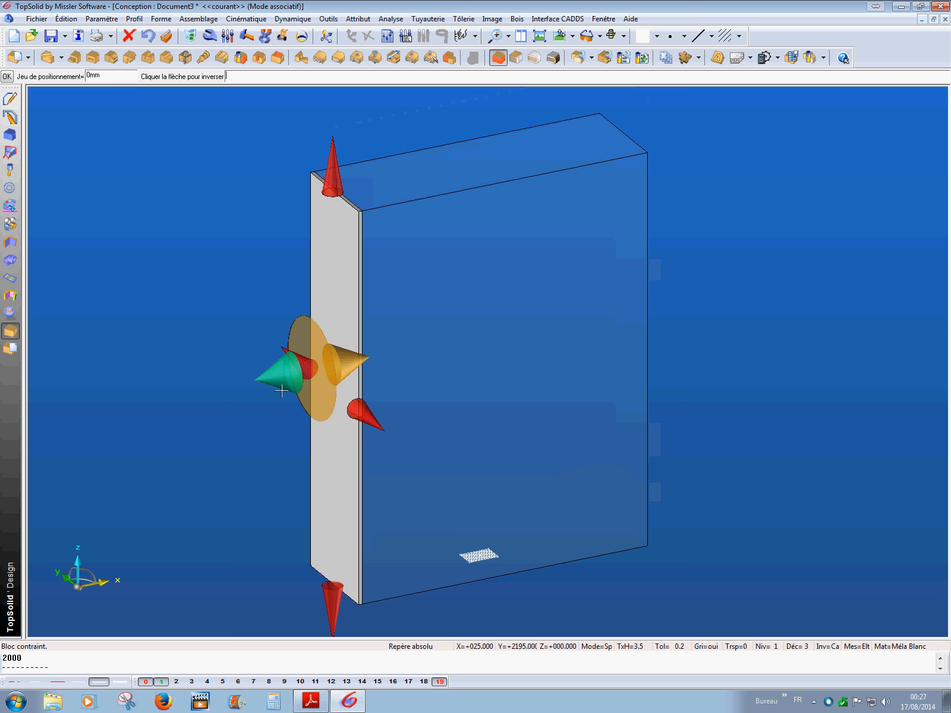
click(357, 372)
click(286, 387)
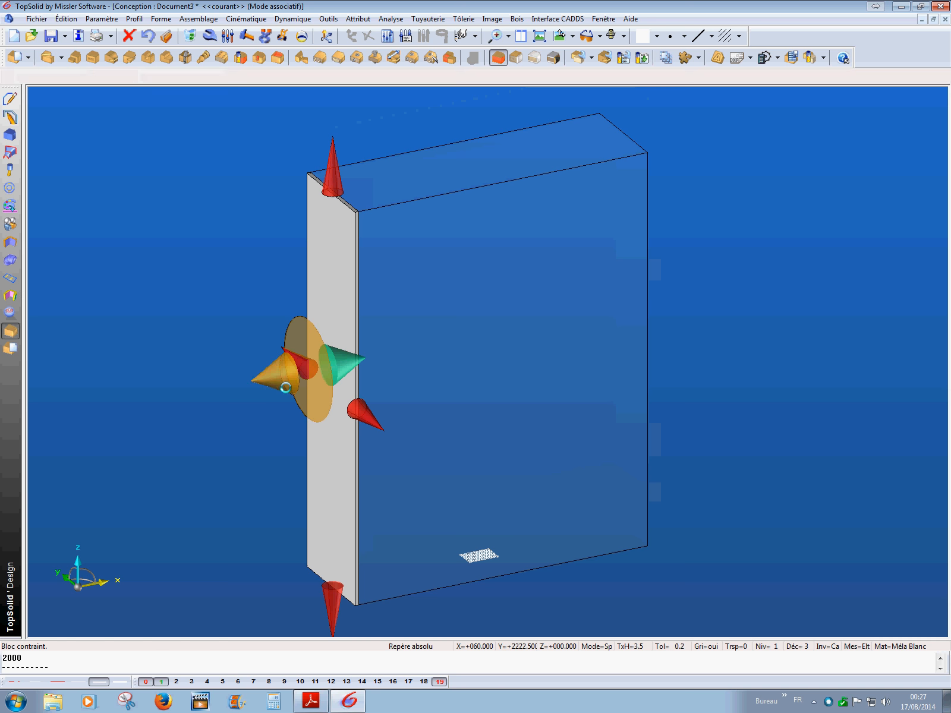
click(365, 373)
click(366, 372)
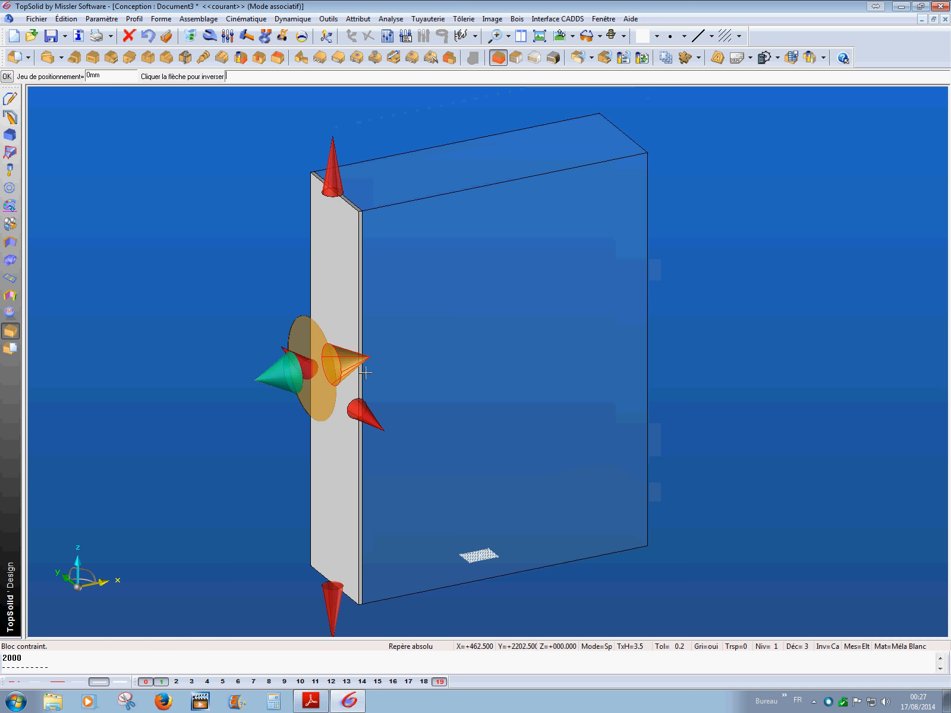
click(365, 374)
click(365, 373)
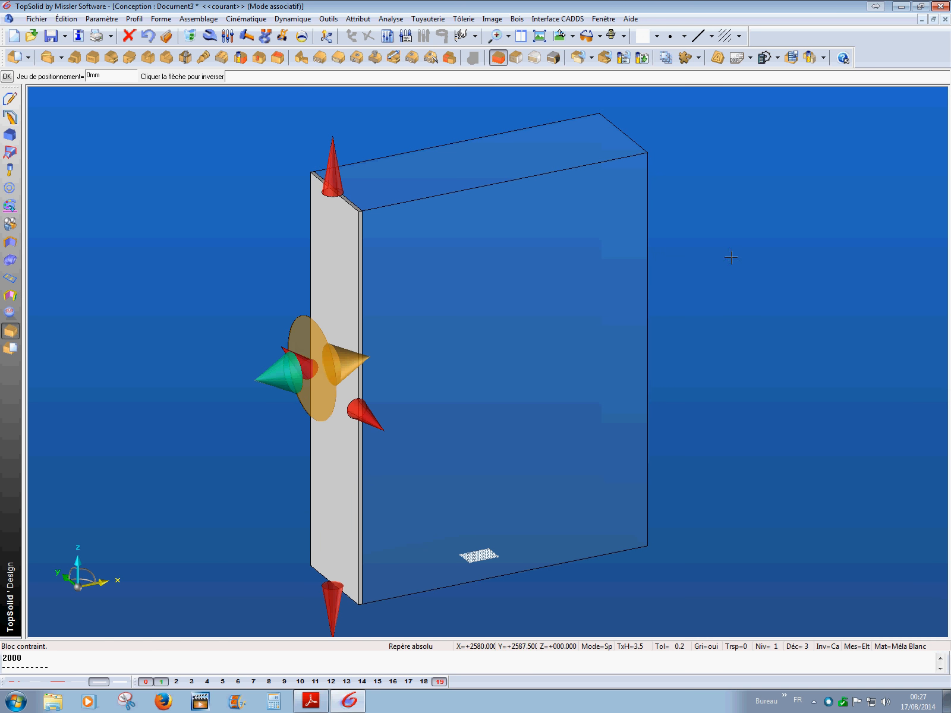
click(7, 76)
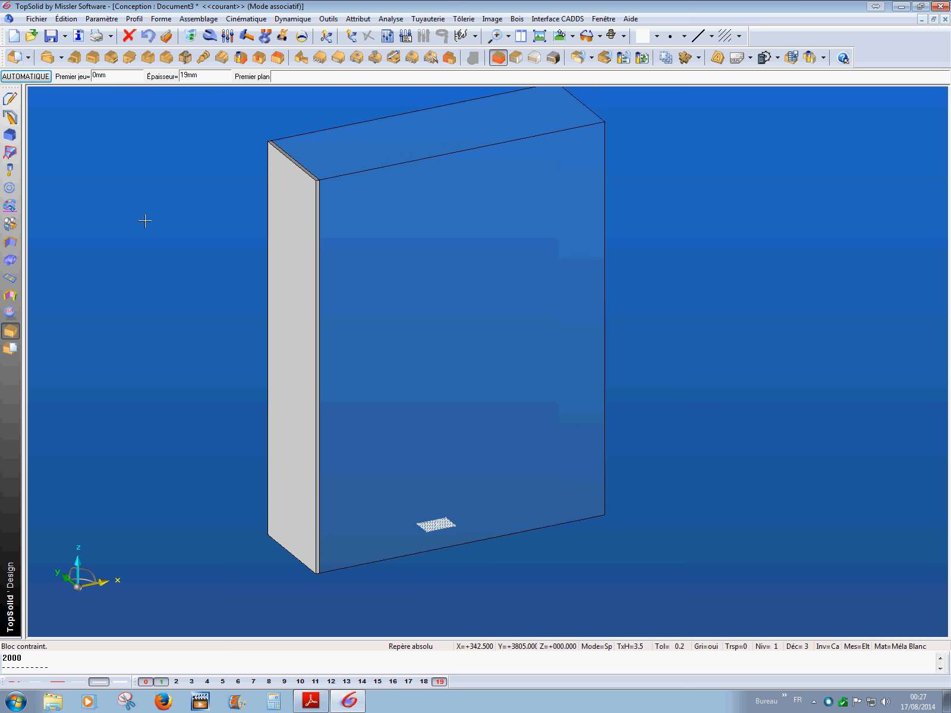
Step: Place a second constrained panel, 19 mm thick with 0 mm clearance, on the envelope's side face at the positive X end
middle_click(203, 291)
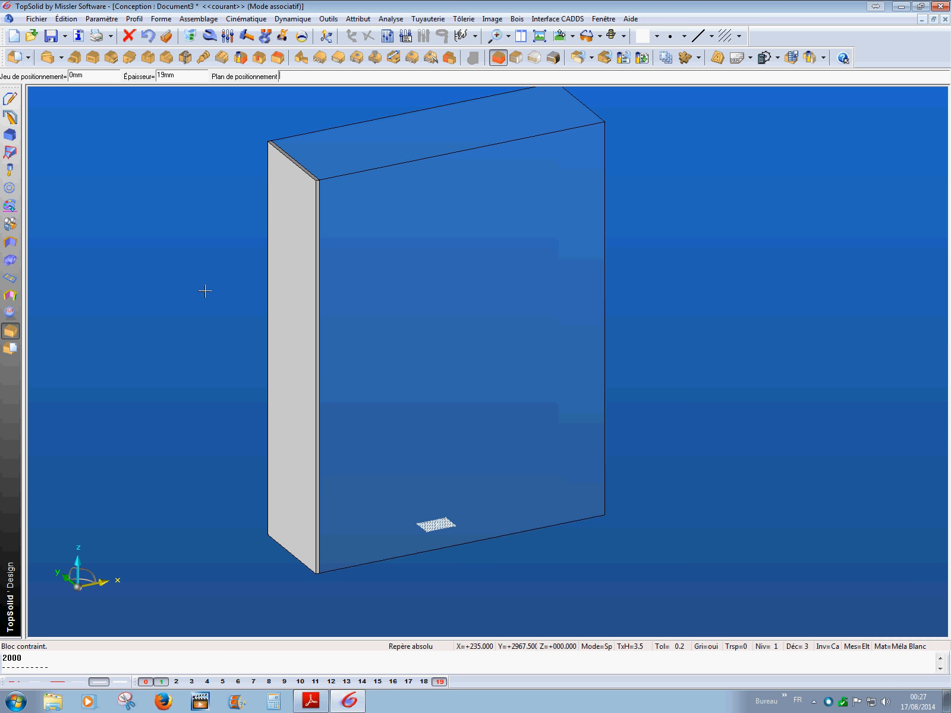
middle_drag(745, 305, 603, 327)
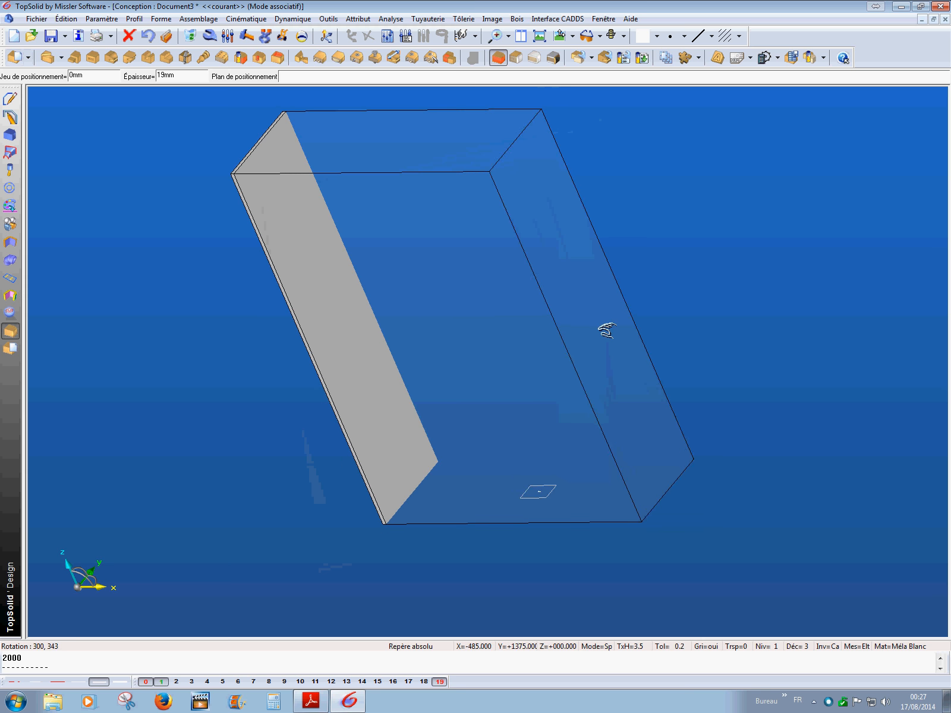
click(564, 249)
middle_drag(557, 357, 514, 397)
scroll(523, 376, down, 3)
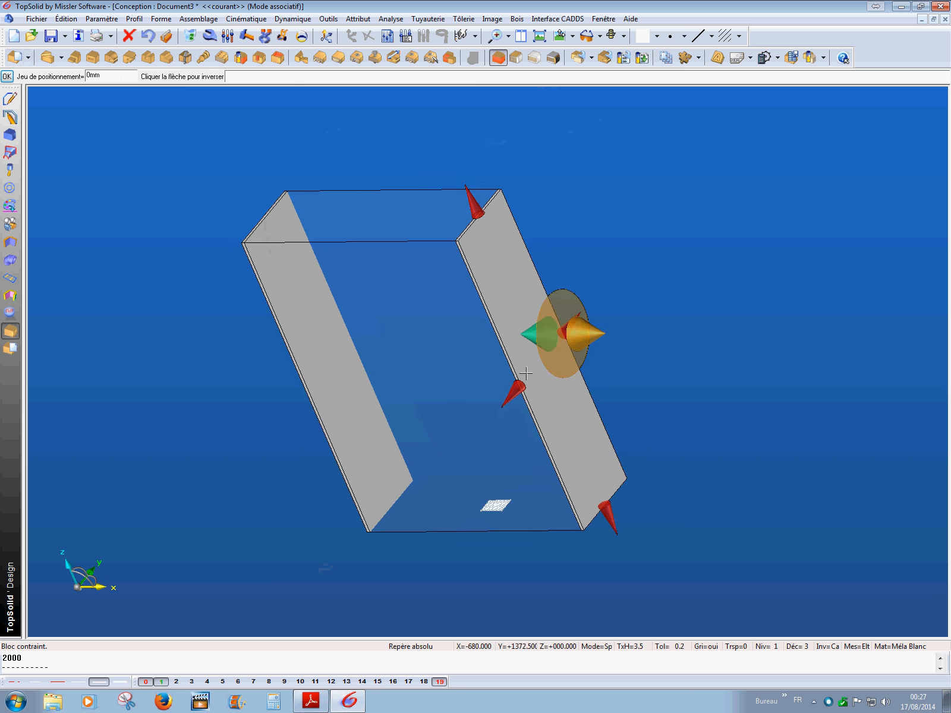
Step: Orient the second side panel's thickness toward the inside of the envelope and validate the panel
scroll(523, 372, up, 4)
click(633, 340)
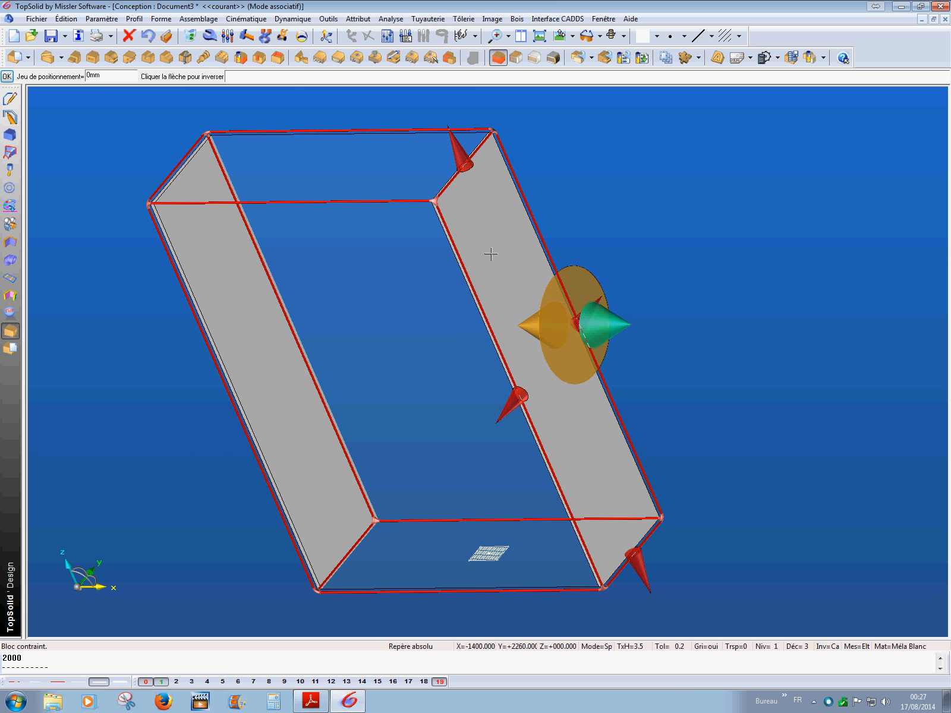
middle_drag(491, 309, 550, 337)
click(549, 337)
click(663, 333)
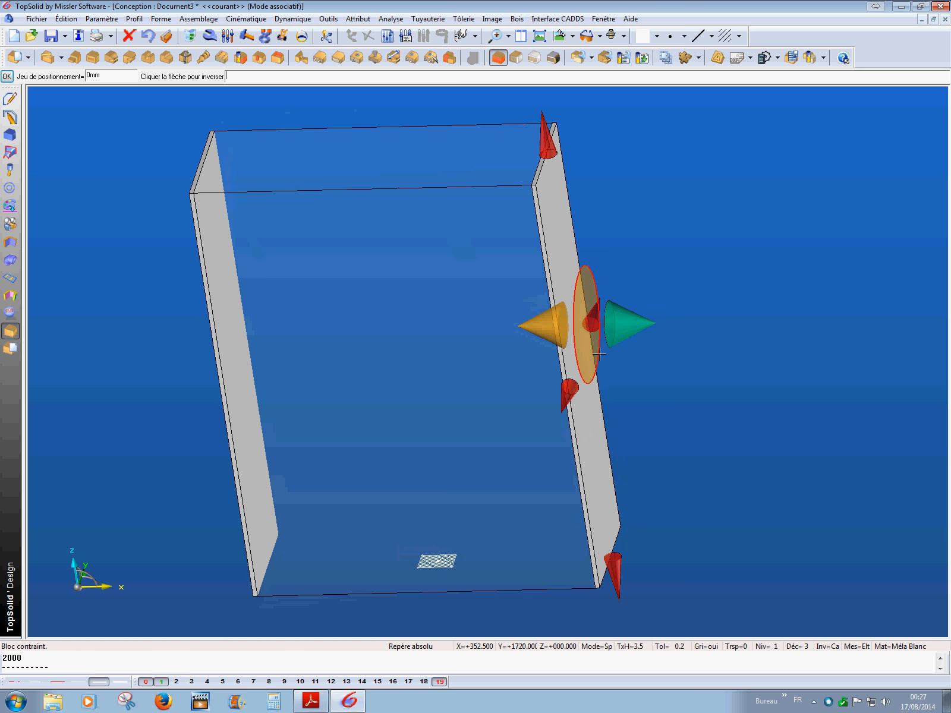
middle_drag(451, 401, 480, 371)
scroll(480, 371, down, 2)
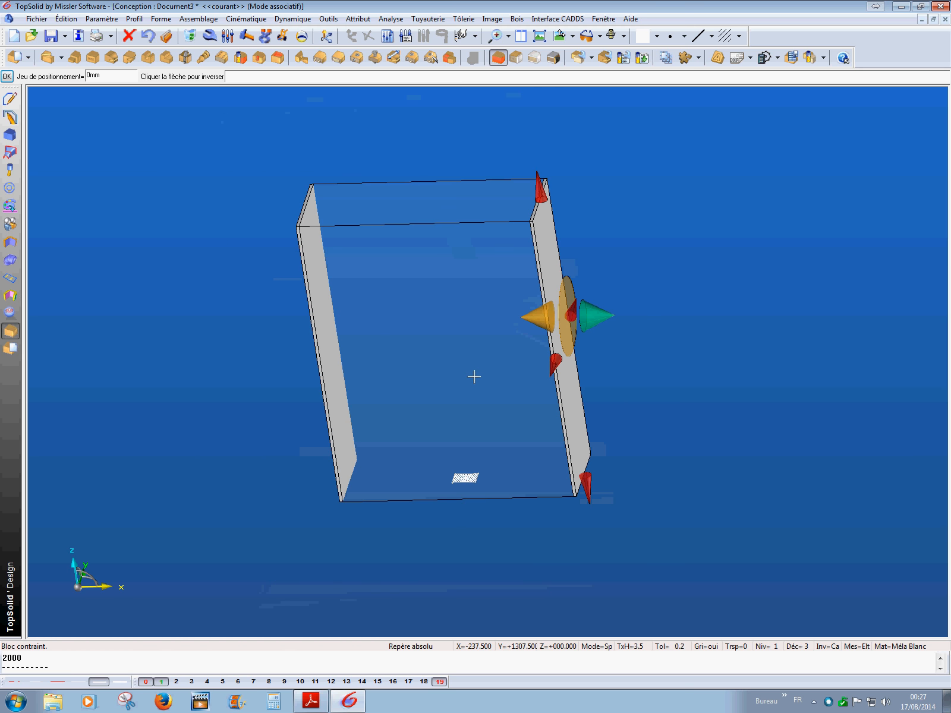
middle_click(672, 308)
middle_drag(239, 377, 262, 265)
click(17, 78)
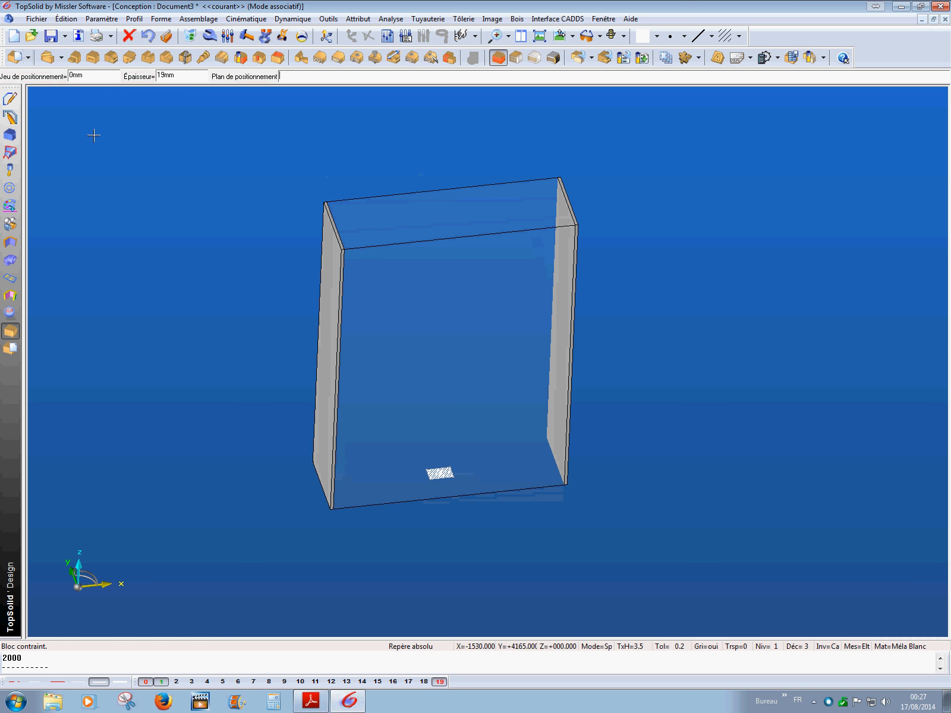
Step: Place a third constrained panel, 19 mm thick with 0 mm positioning clearance, on the envelope's top face
click(464, 226)
scroll(373, 285, up, 5)
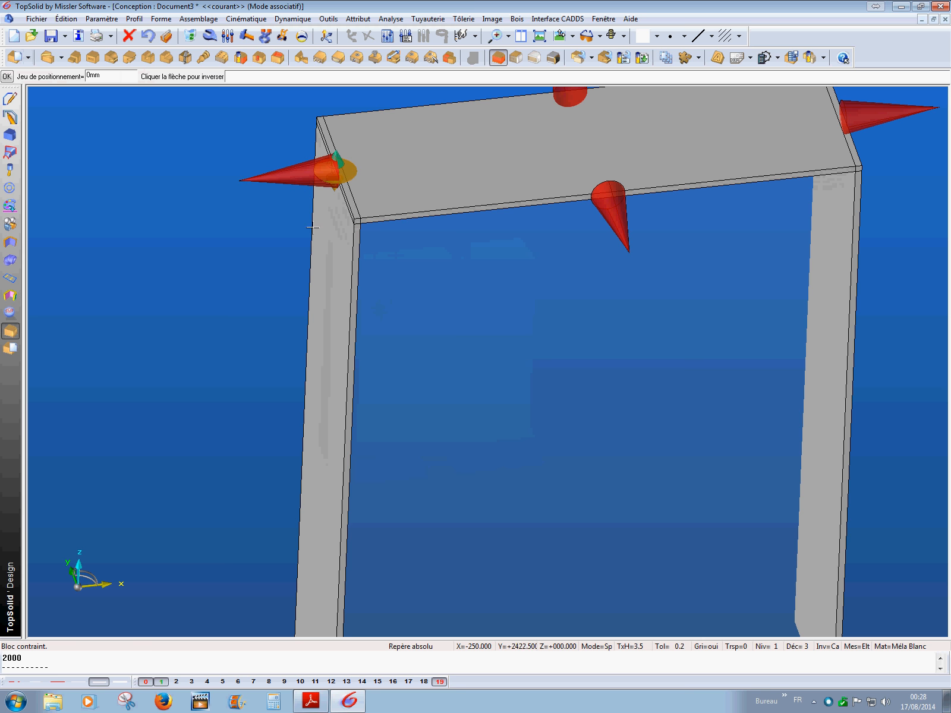
mouse_move(636, 314)
middle_down()
mouse_move(615, 336)
mouse_move(630, 321)
middle_up()
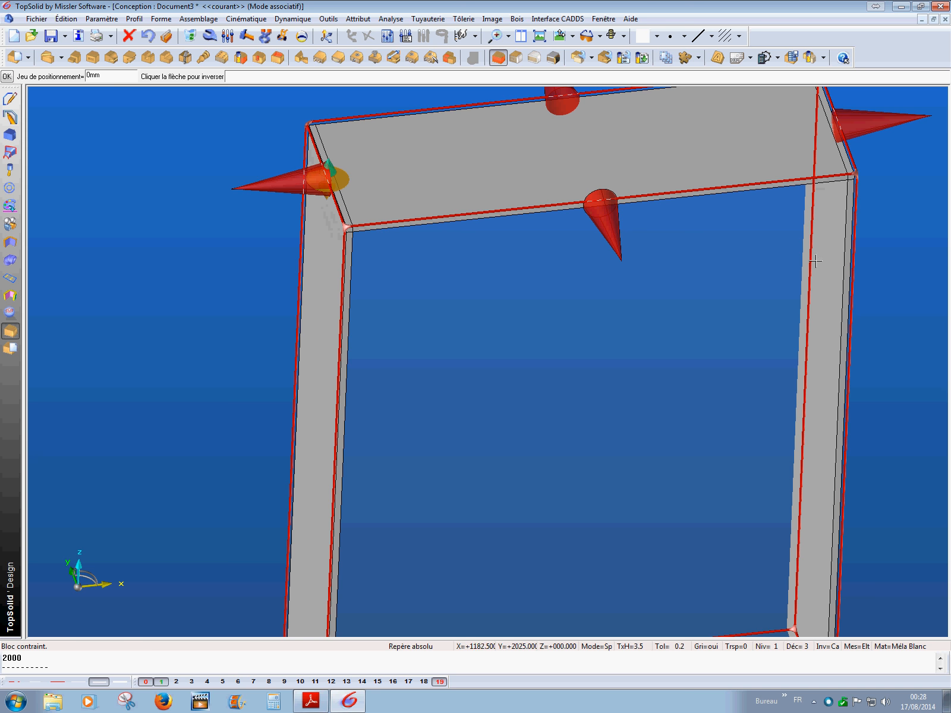
middle_drag(572, 374, 559, 333)
scroll(558, 438, down, 5)
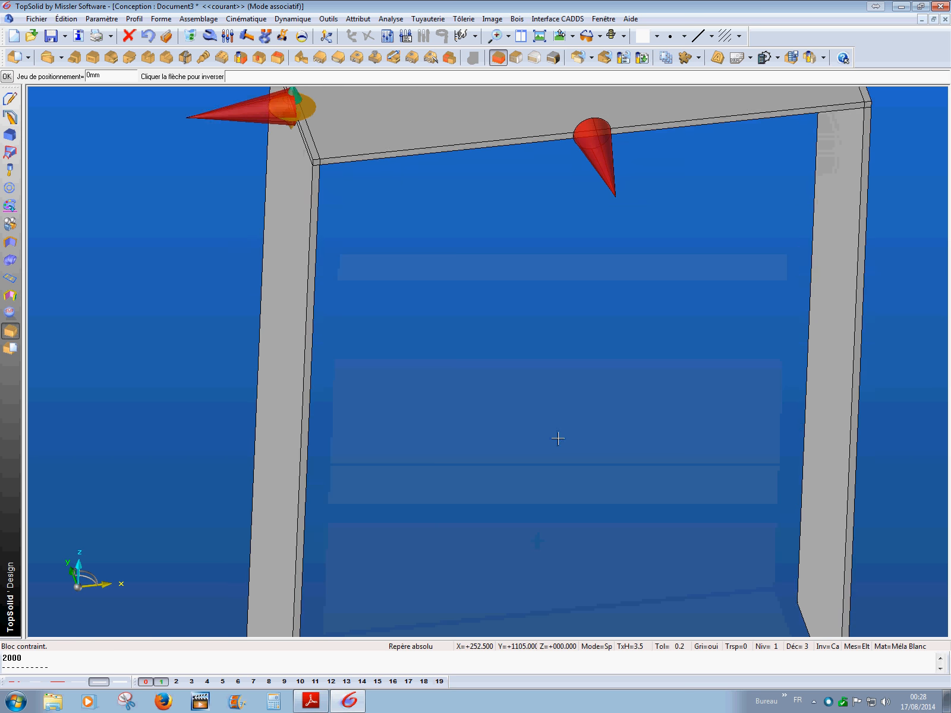
click(439, 683)
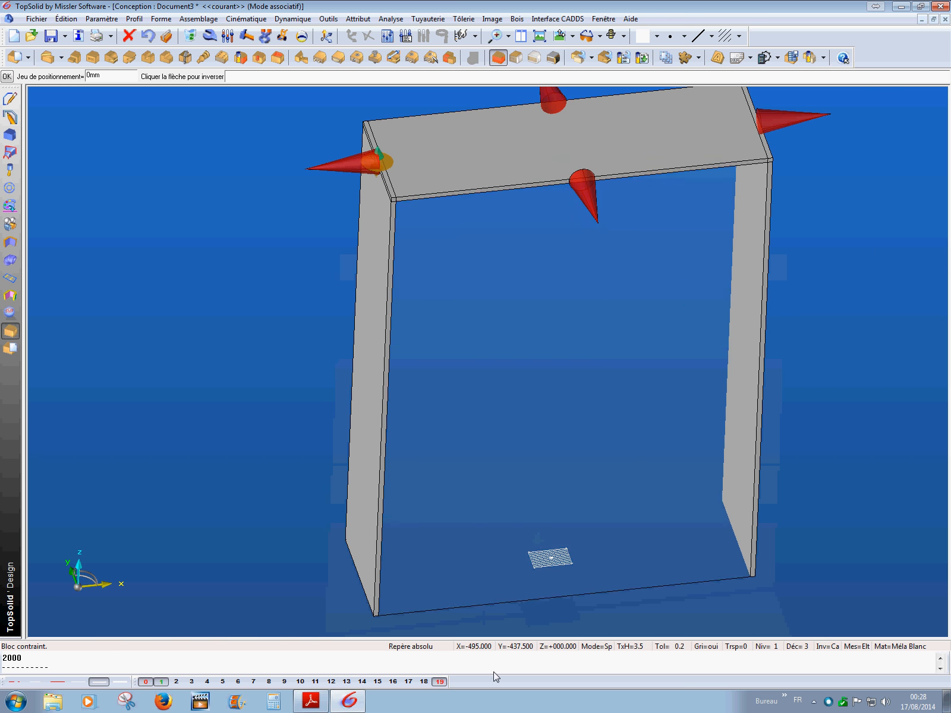
middle_drag(445, 234, 441, 287)
scroll(441, 287, down, 2)
scroll(442, 286, up, 3)
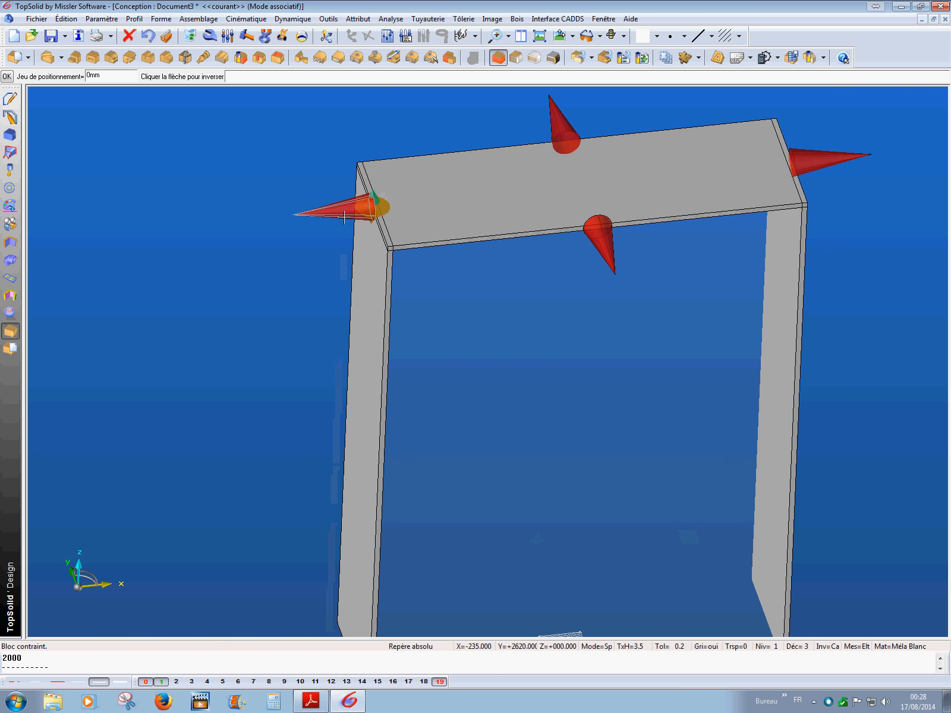
Step: Limit both ends of the top panel to the inner faces of the two side panels and validate it
click(341, 218)
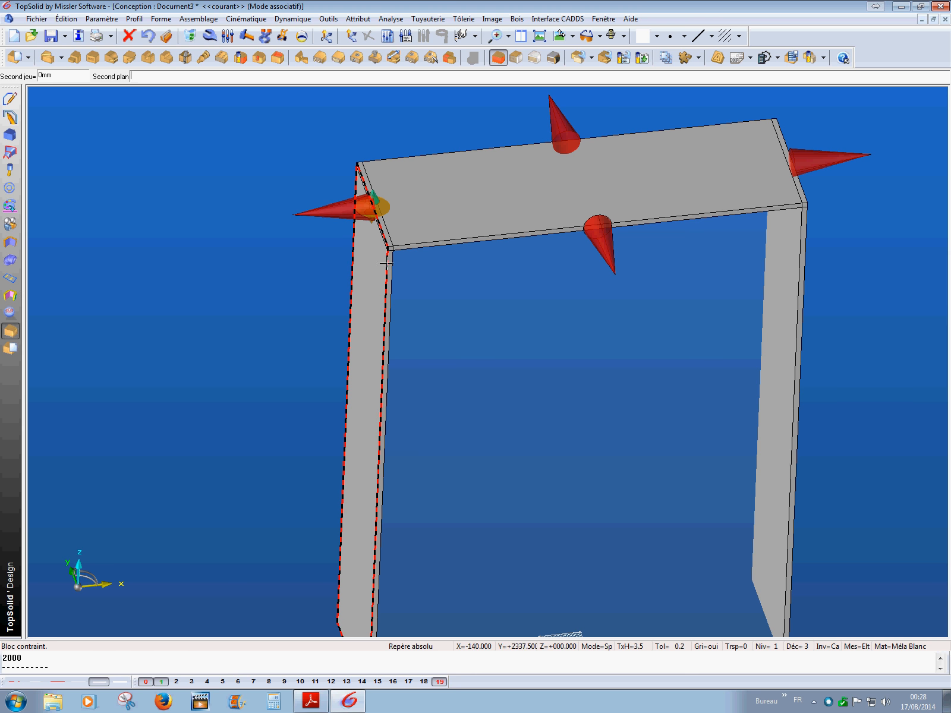
middle_drag(390, 271, 358, 279)
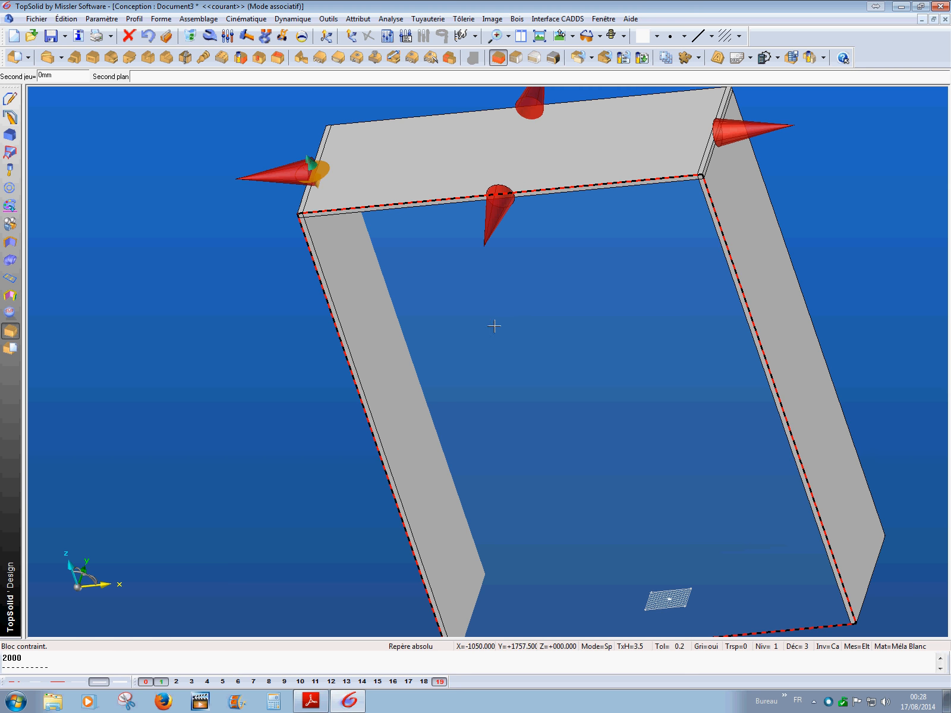
middle_drag(428, 324, 457, 323)
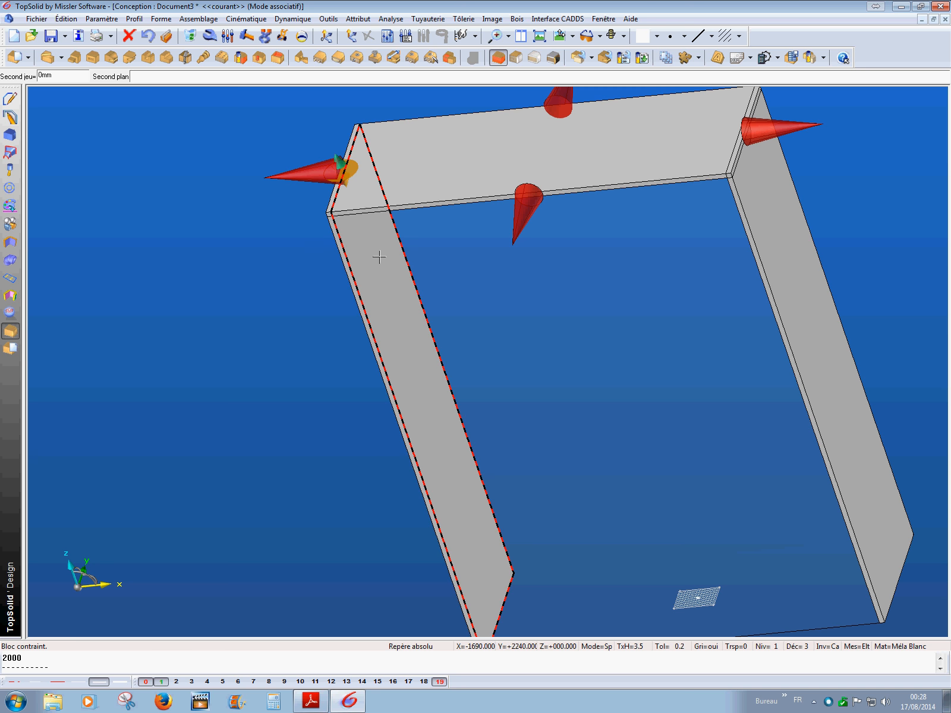
click(379, 257)
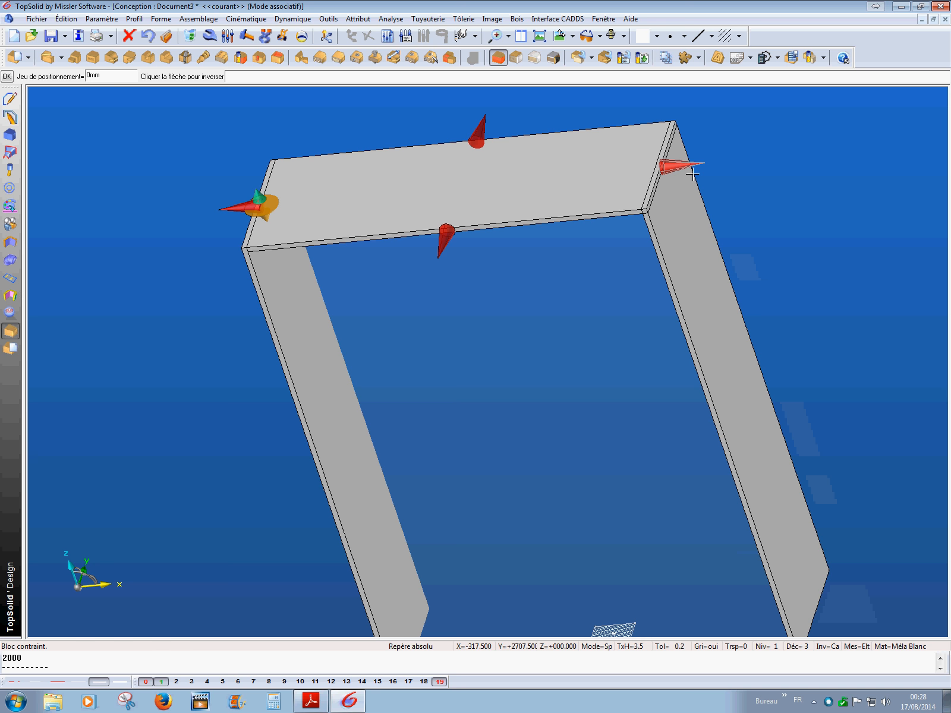
key(Return)
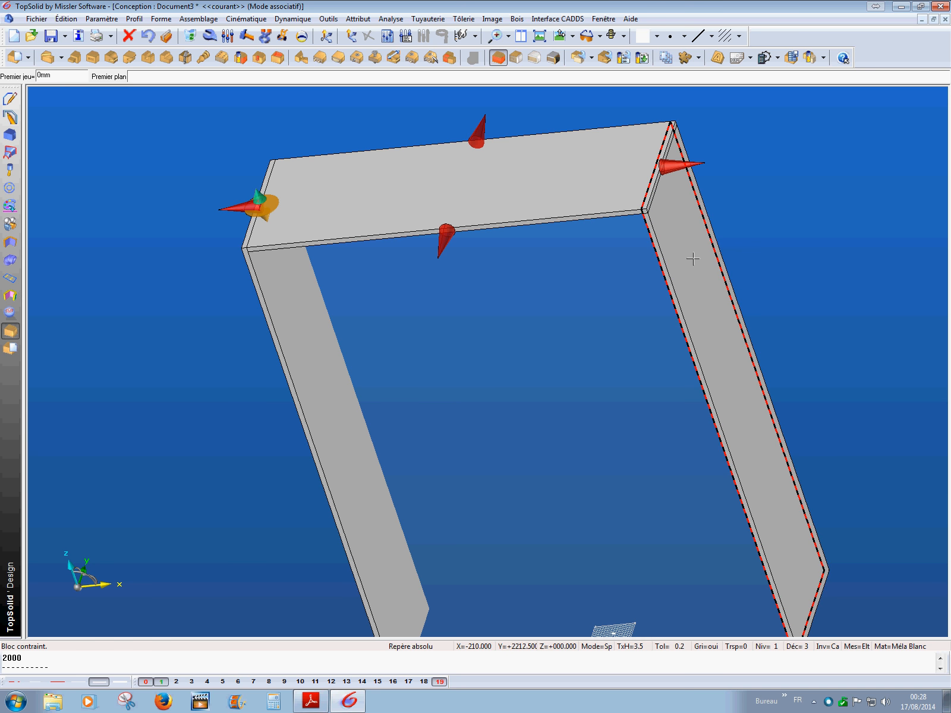
click(693, 259)
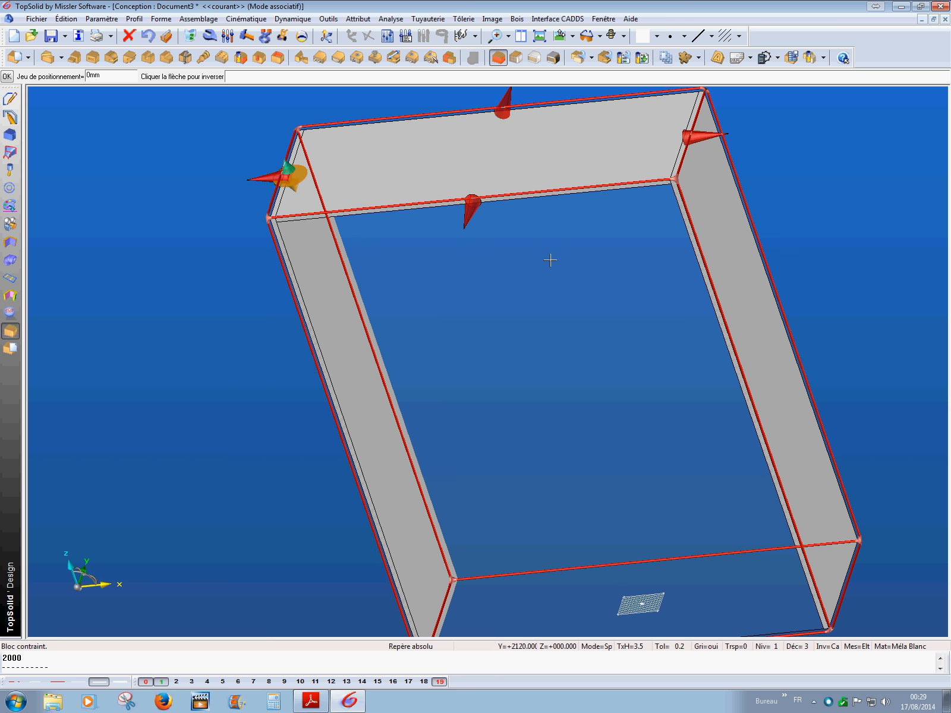
key(Return)
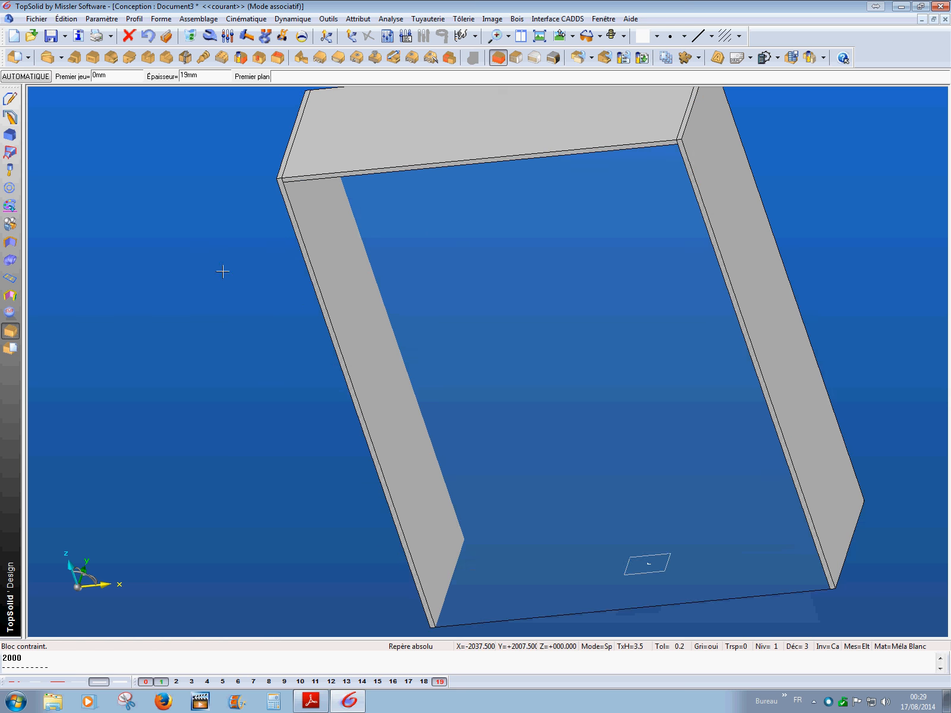
Step: Hide layer 19, which holds the transparent envelope block
scroll(224, 304, down, 1)
middle_drag(217, 316, 274, 327)
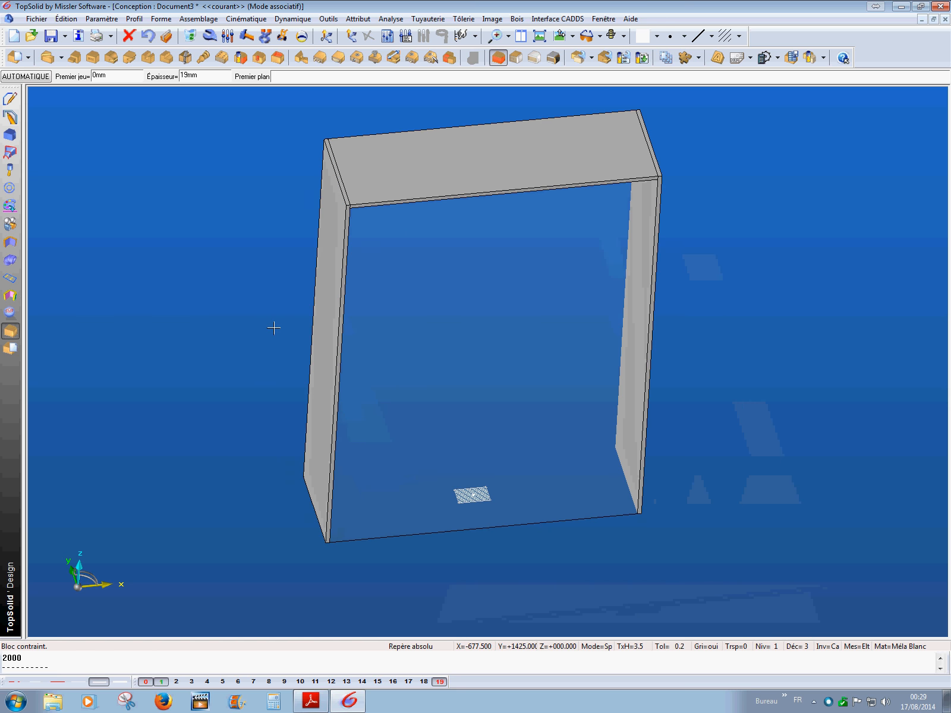
click(443, 683)
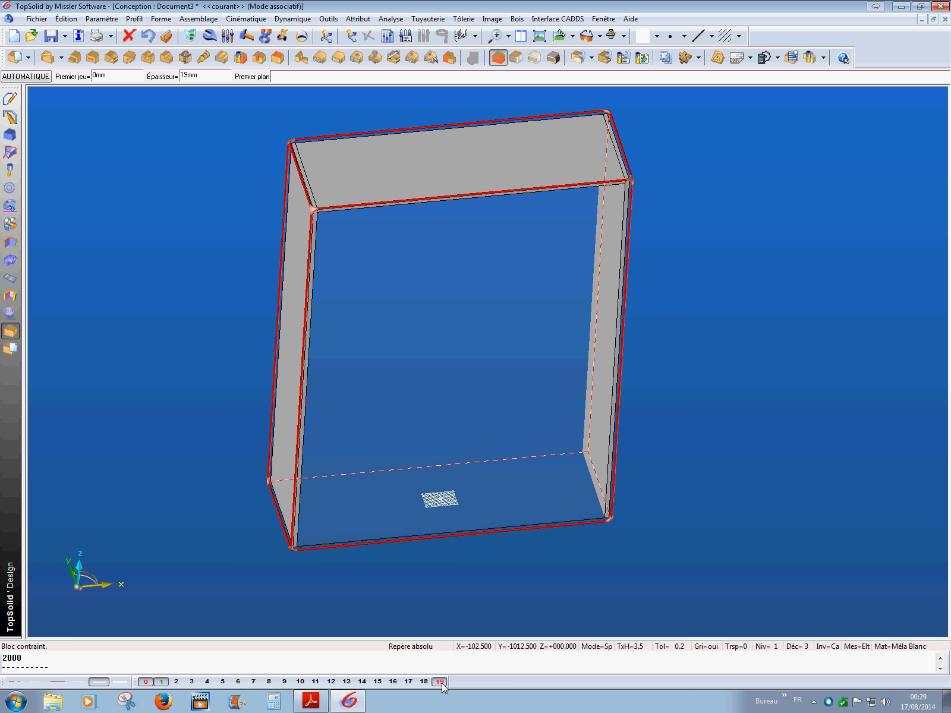
click(442, 684)
Step: Create a 19 mm constrained panel between the sides' inner faces, bounded by their front and rear edges and positioned on their bottom edge
middle_drag(532, 434, 475, 439)
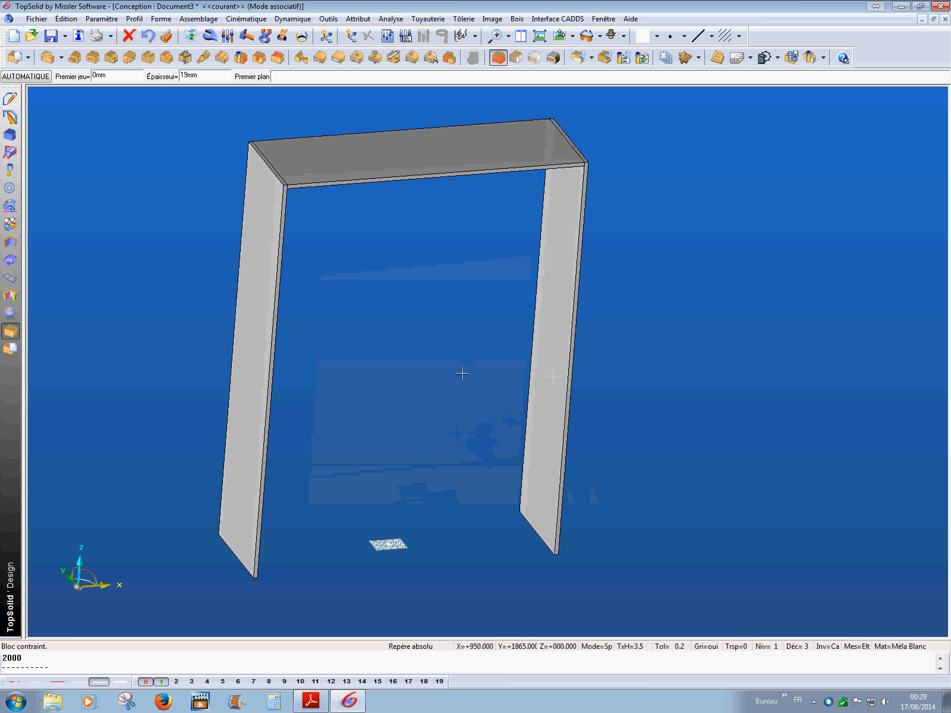
middle_drag(459, 343, 525, 242)
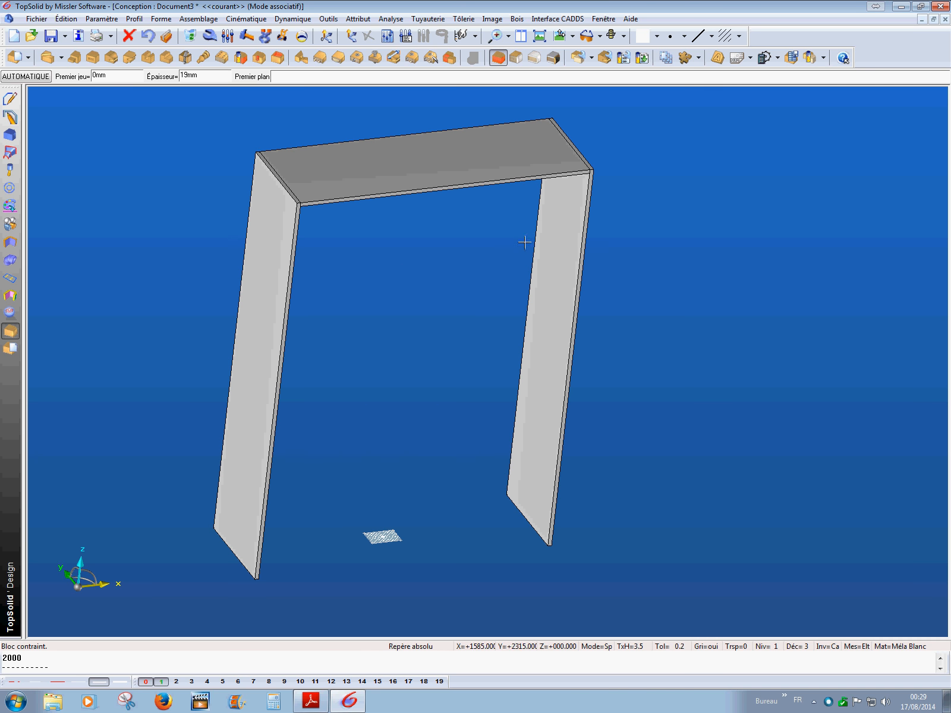
click(498, 58)
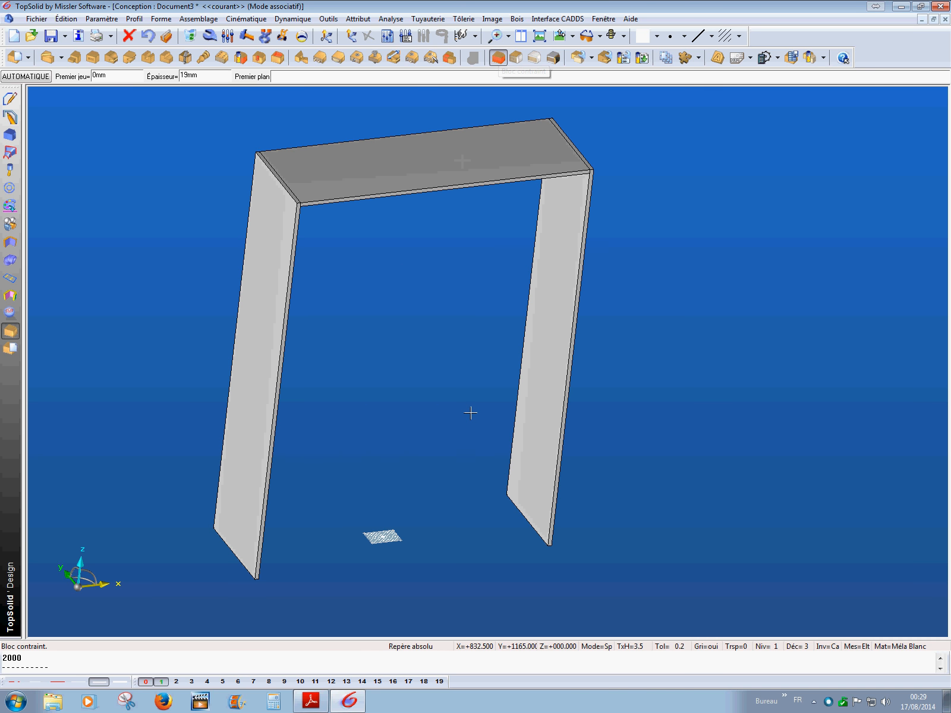
click(547, 436)
middle_drag(547, 436, 309, 443)
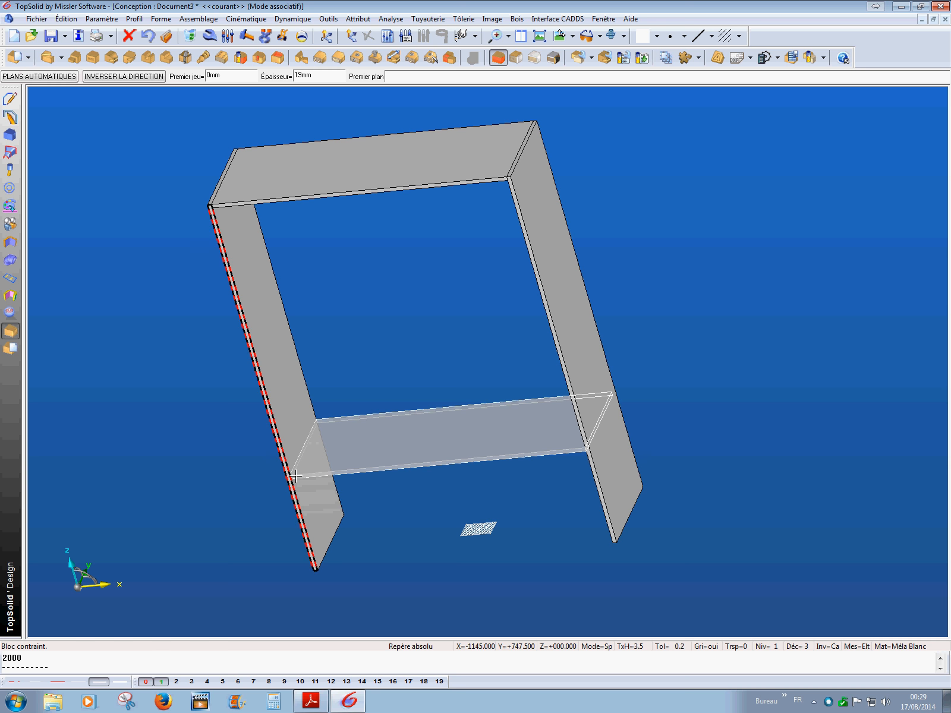
click(293, 476)
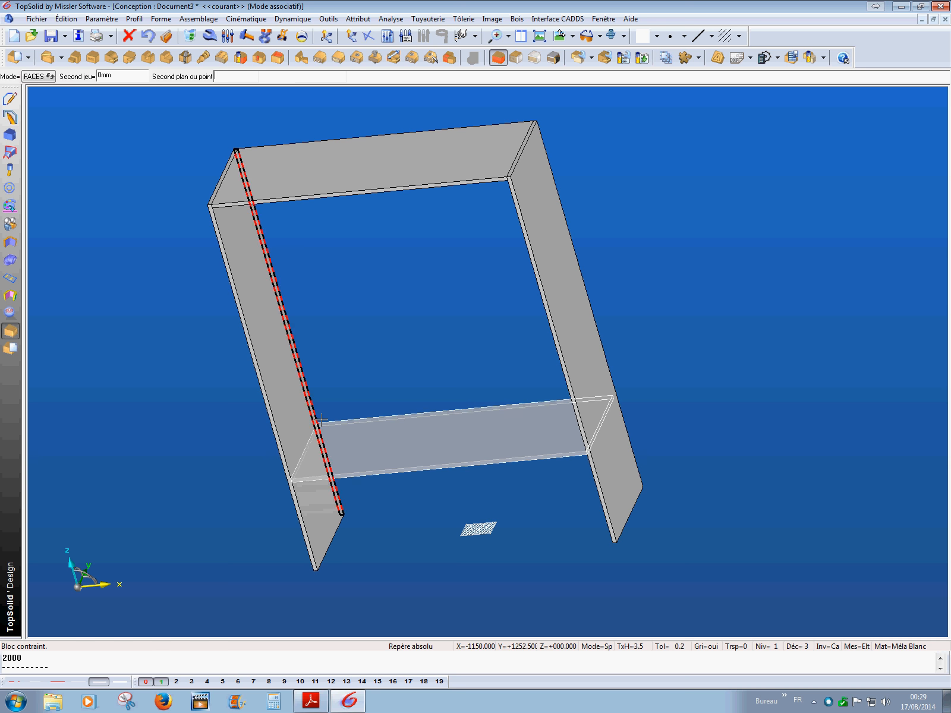
click(321, 420)
scroll(353, 503, up, 5)
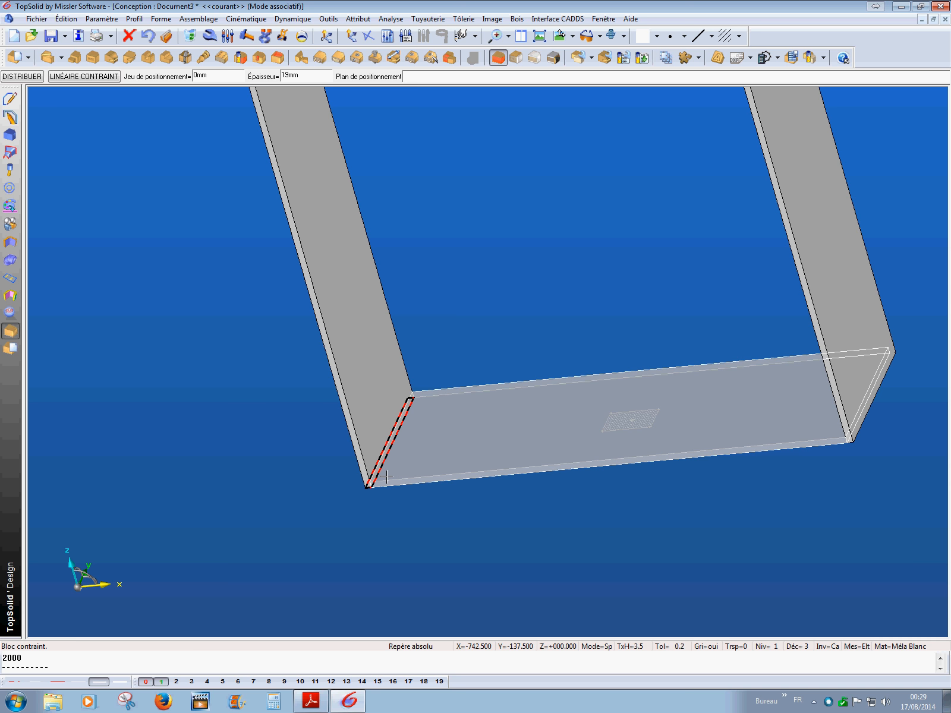
click(386, 476)
Step: Orient the bottom panel's thickness upward so it lies between the side panels, flush with their bottom edges
middle_drag(435, 531, 505, 517)
click(582, 431)
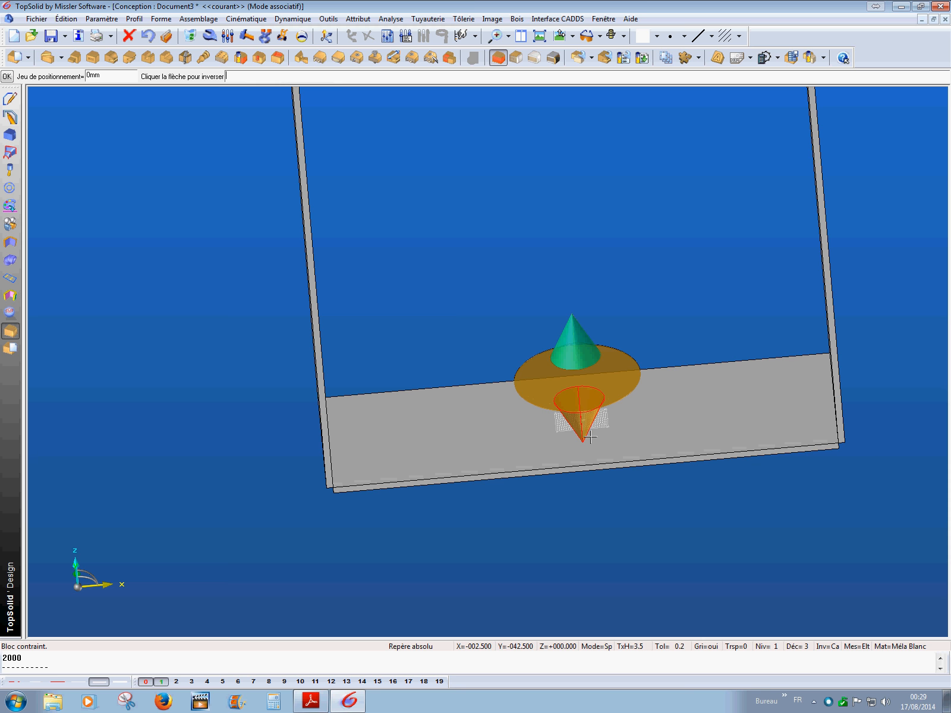
middle_drag(510, 446, 350, 535)
scroll(349, 521, up, 3)
scroll(351, 519, up, 4)
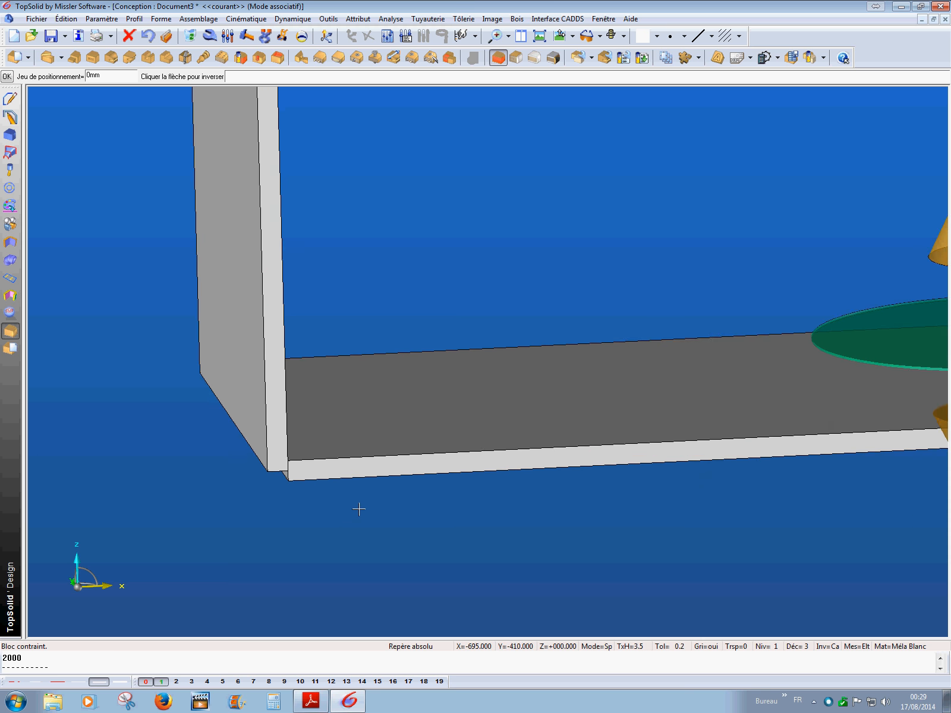
scroll(358, 509, down, 3)
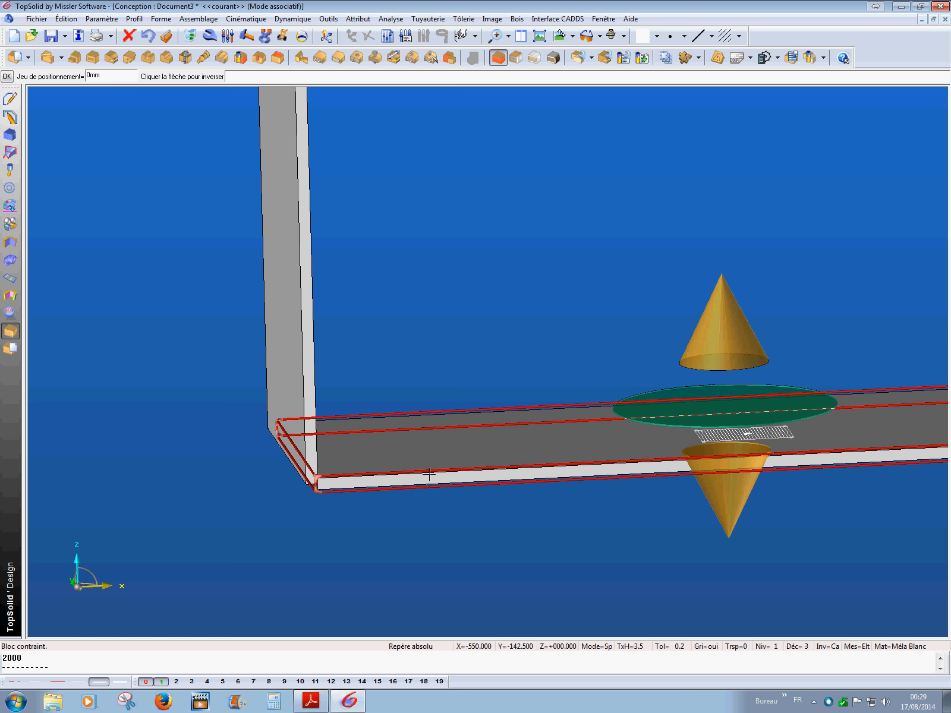
click(737, 343)
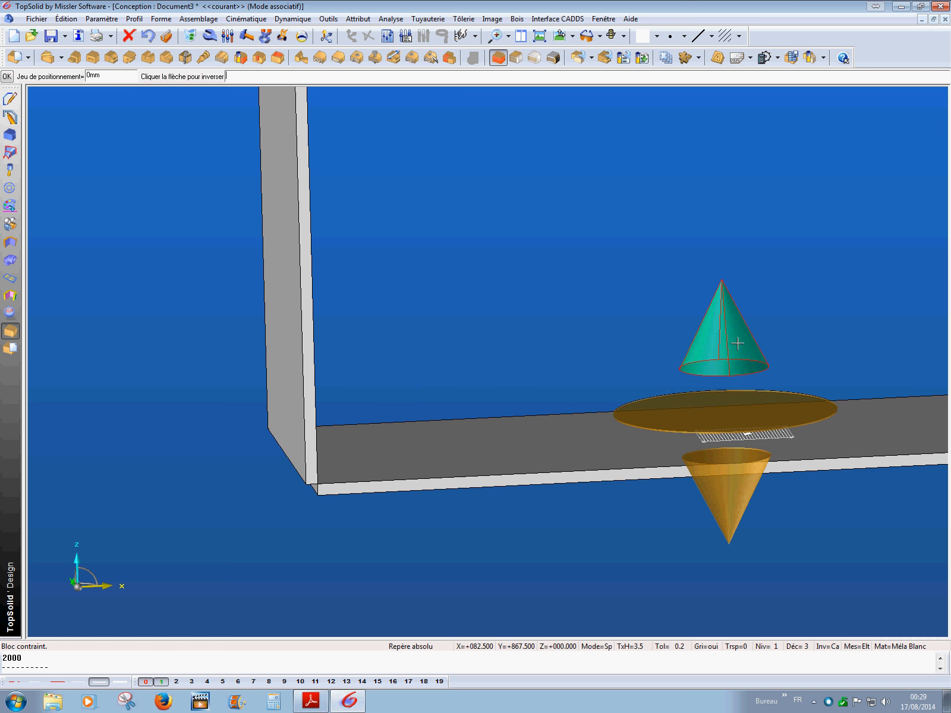
click(739, 499)
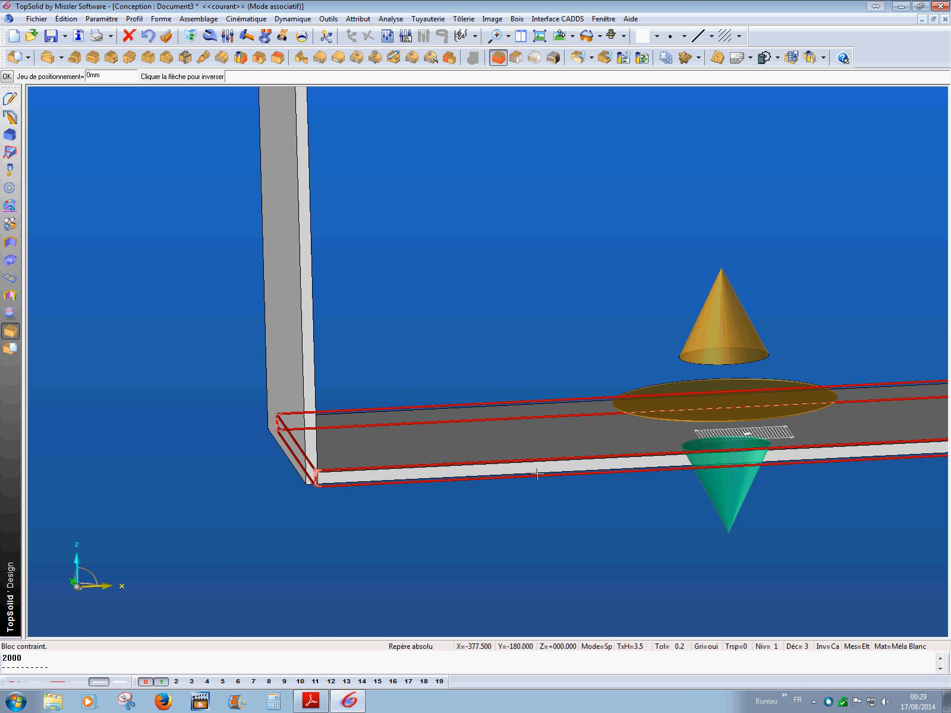
Step: Set the bottom panel's positioning clearance to 100 mm, reverse the offset so it goes upward, and validate the panel
middle_drag(542, 493, 589, 492)
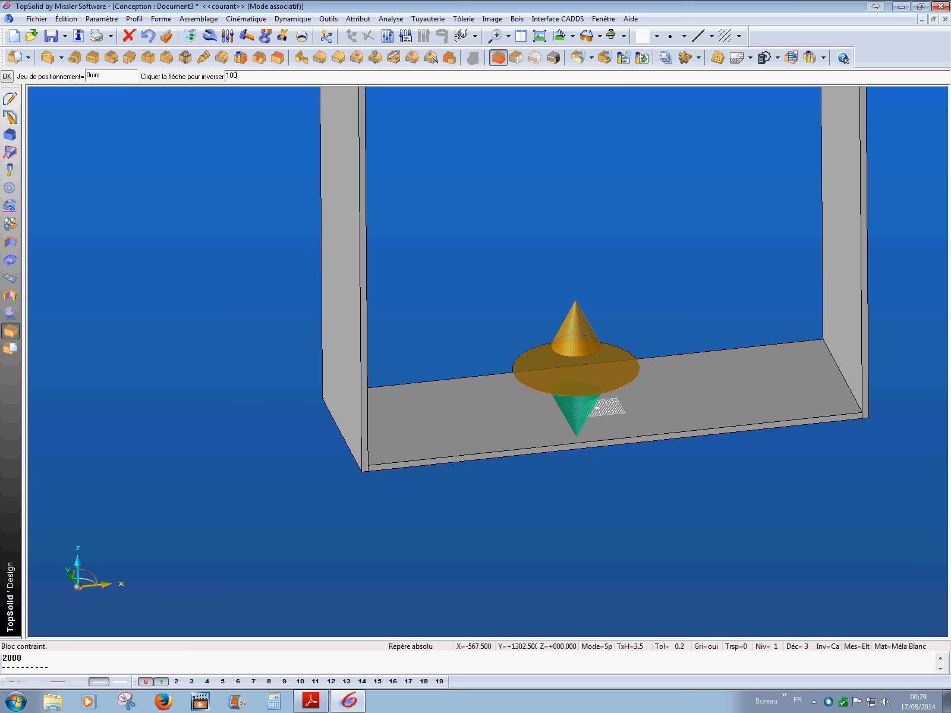
key(Return)
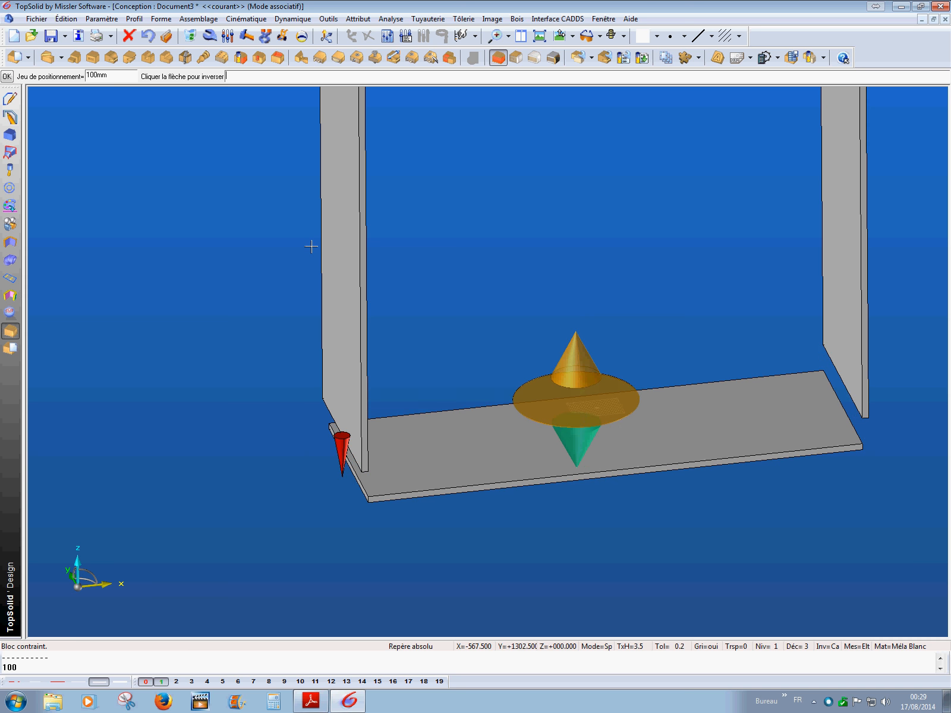
click(345, 470)
scroll(480, 448, down, 2)
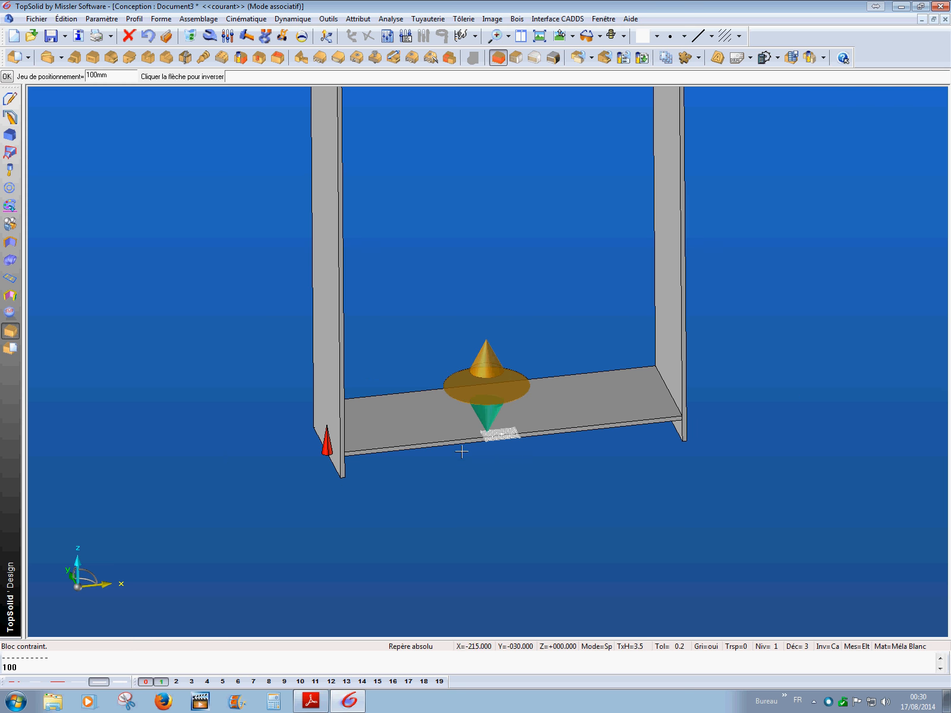
middle_drag(440, 493, 460, 475)
scroll(460, 475, down, 1)
key(Return)
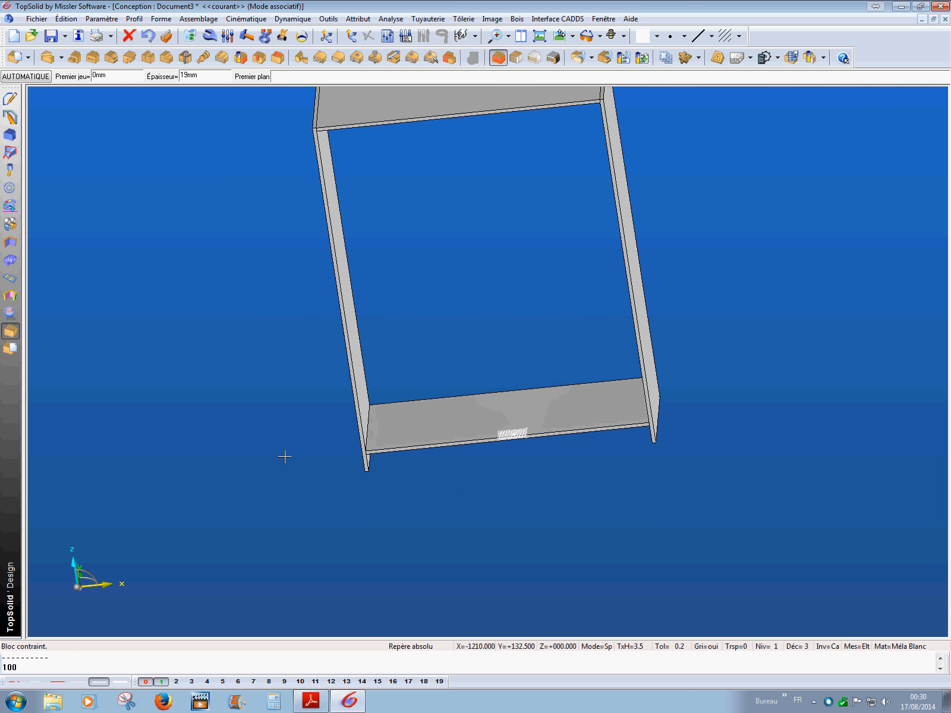
Step: Create a 19 mm constrained plinth panel between the sides, from the bottom panel's underside to the sides' lower edges, positioned on the bottom panel's front edge
middle_drag(284, 457, 342, 489)
scroll(461, 550, down, 2)
scroll(469, 558, up, 2)
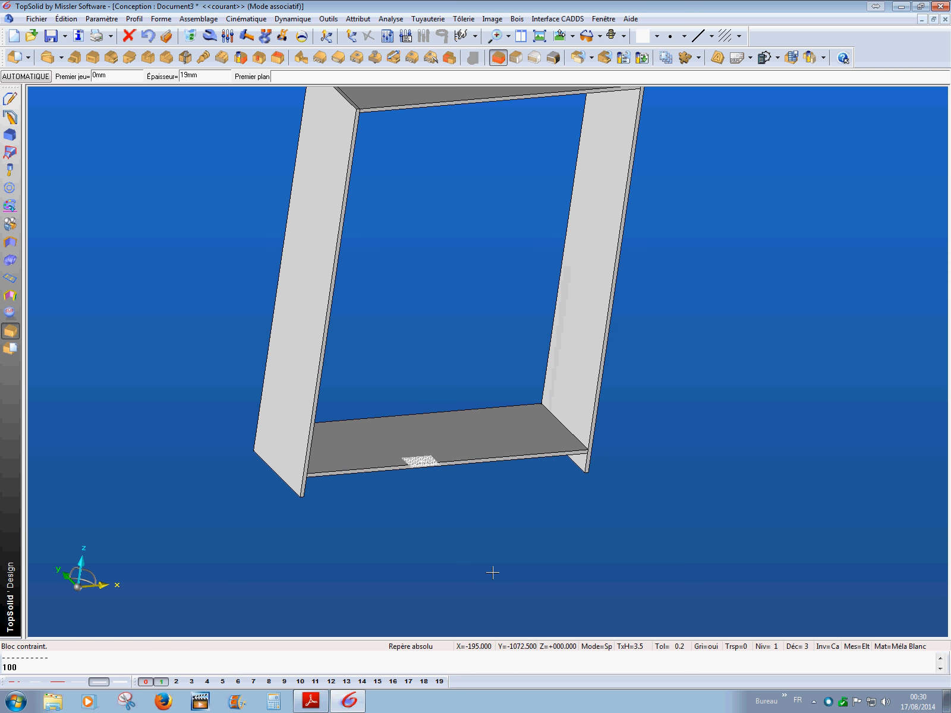
middle_drag(457, 521, 476, 509)
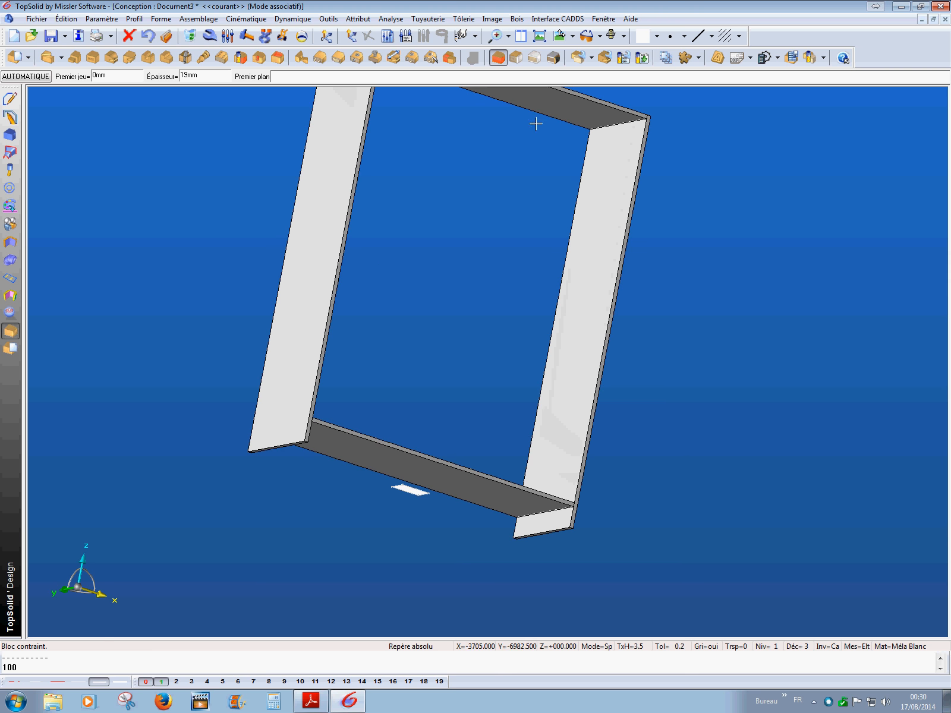
middle_drag(498, 409, 479, 474)
click(483, 485)
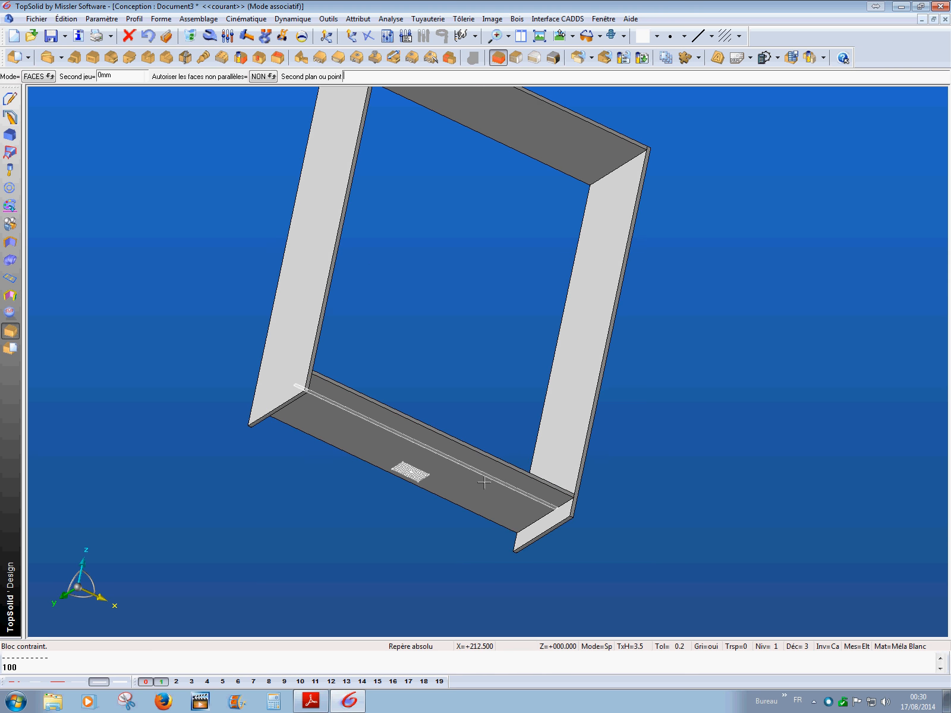
click(572, 531)
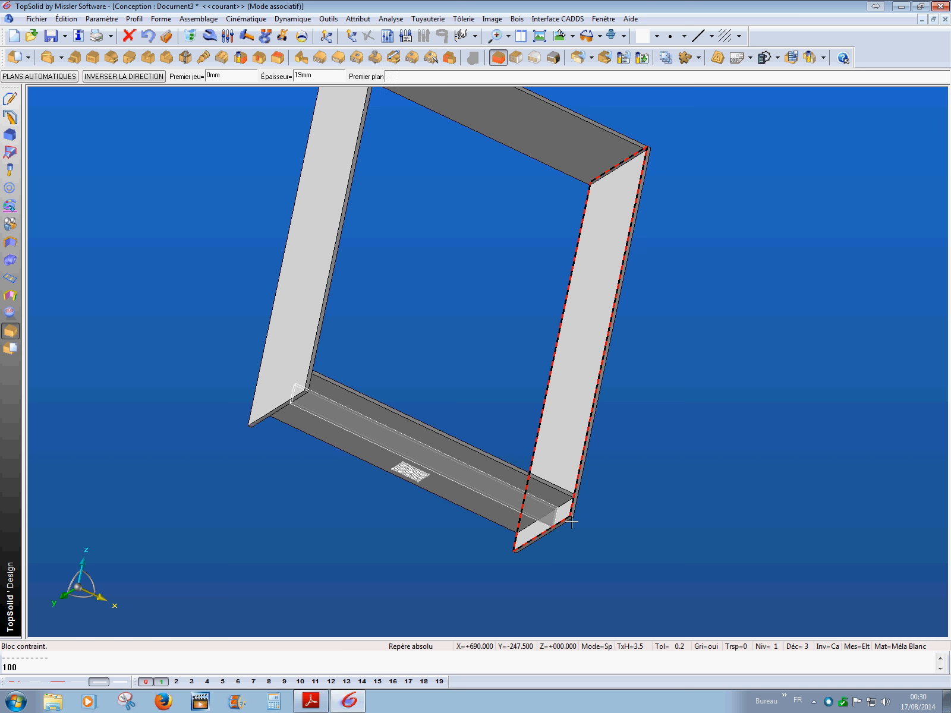
click(572, 522)
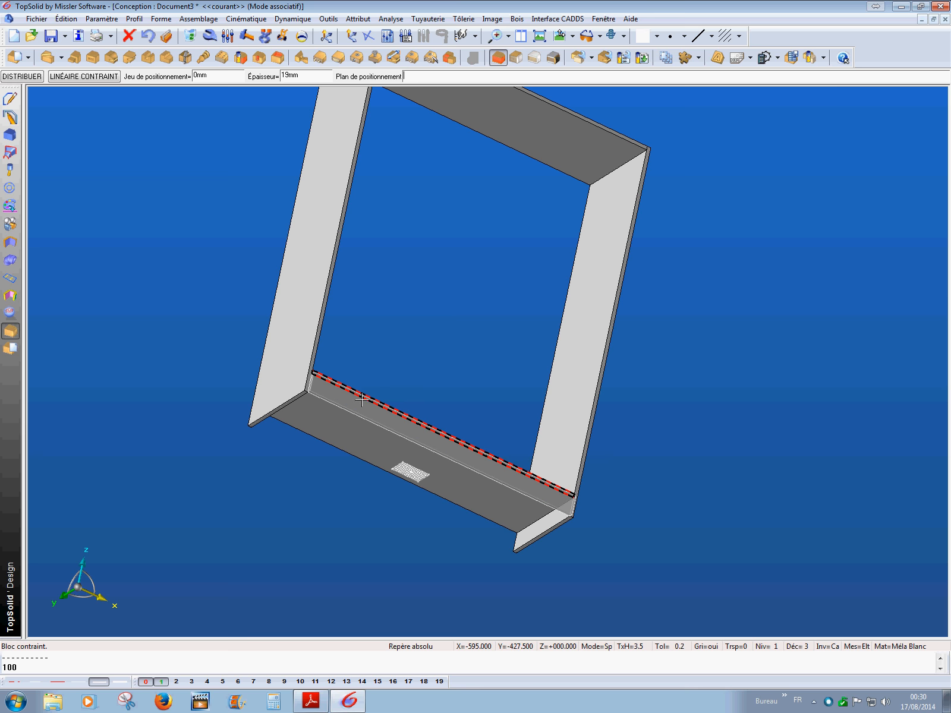
click(367, 410)
Step: Reverse the plinth's thickness direction, set its positioning clearance to 10 mm and validate the panel
scroll(378, 417, down, 2)
scroll(357, 410, up, 6)
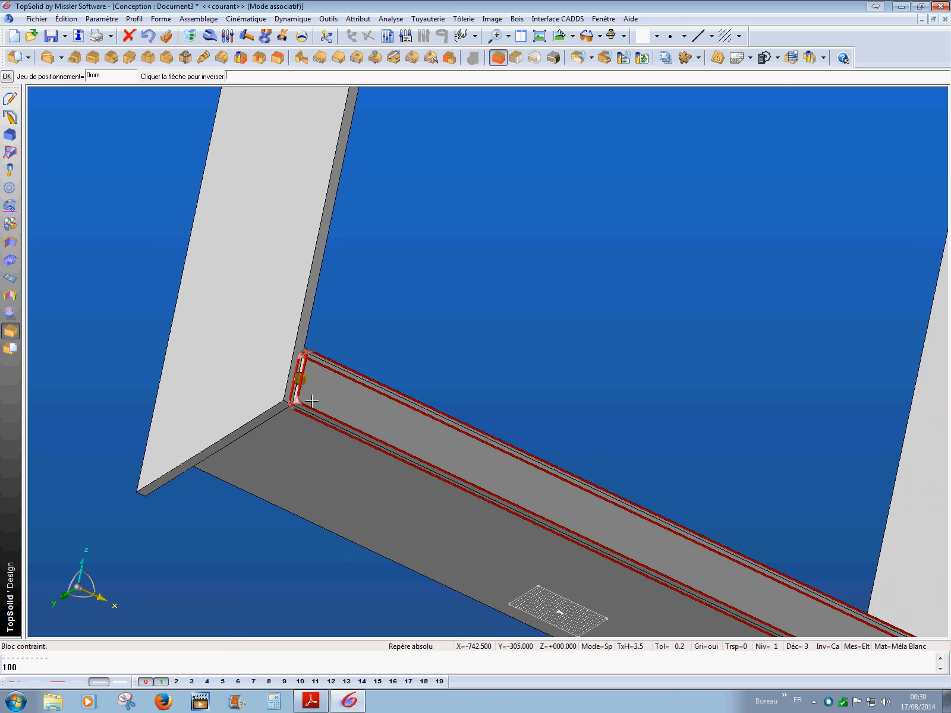
scroll(316, 389, up, 2)
scroll(380, 464, down, 3)
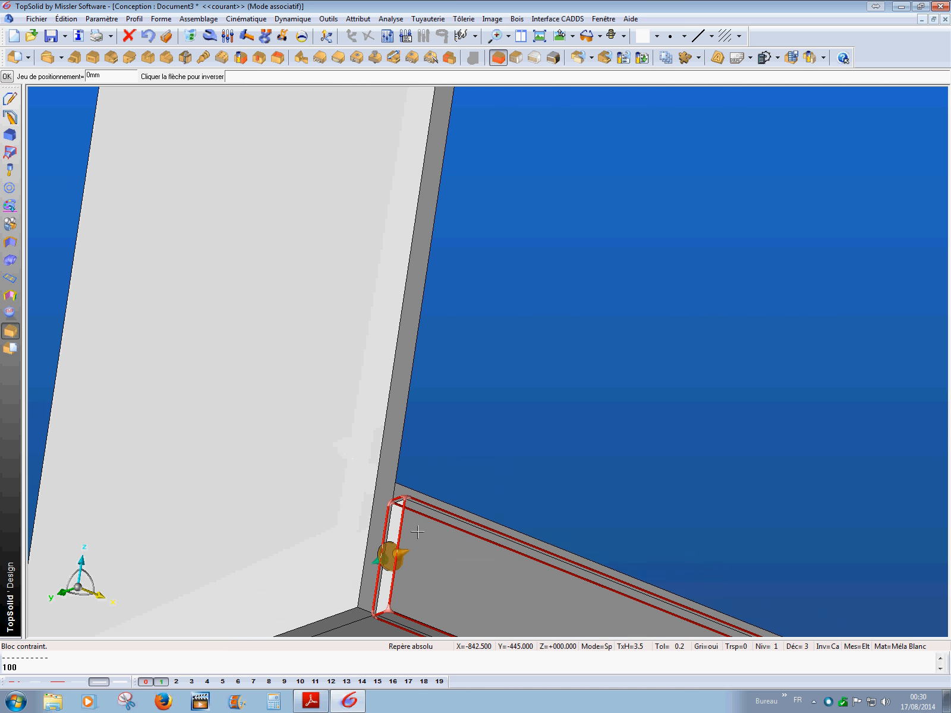
scroll(426, 486, up, 2)
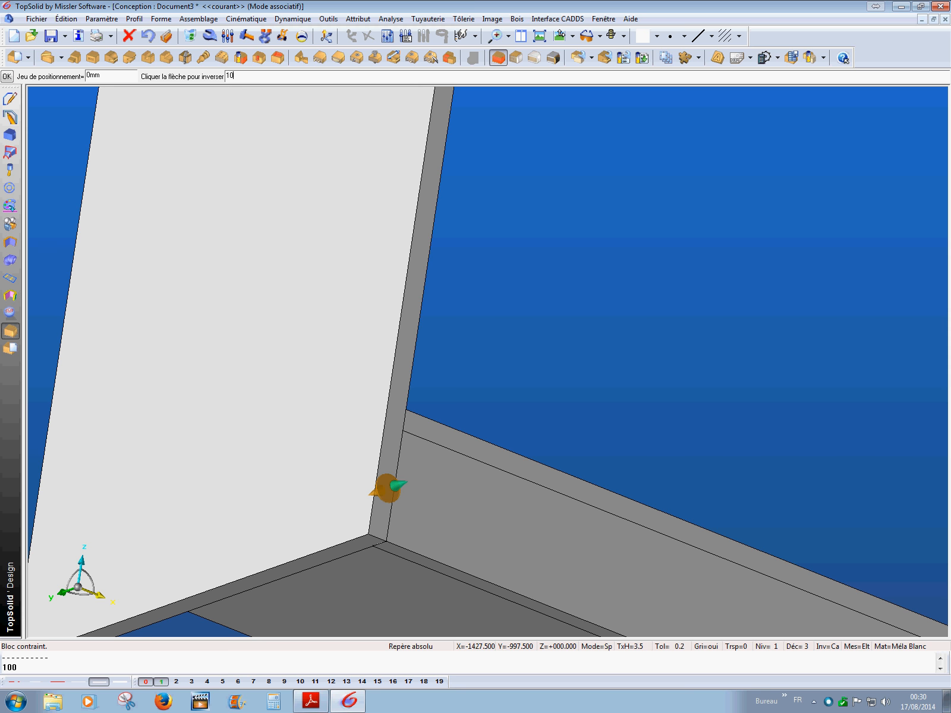
key(Return)
scroll(435, 255, down, 5)
middle_drag(451, 279, 507, 316)
scroll(528, 331, down, 2)
key(Return)
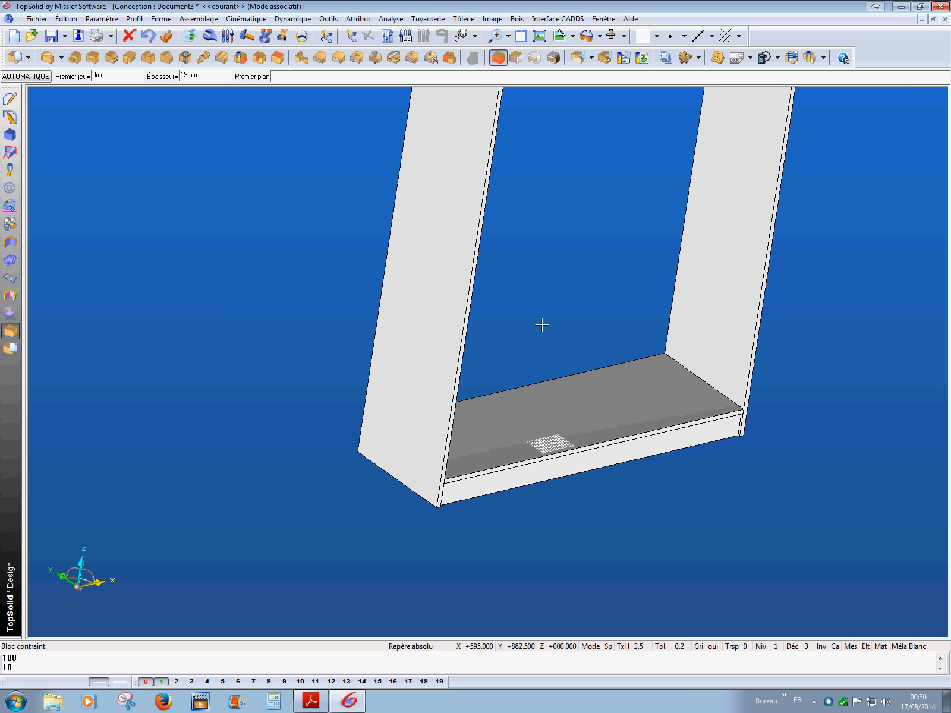
Step: Show layer 19 and create a 19 mm constrained back panel in automatic mode on the envelope block's rear face
middle_drag(662, 295, 510, 384)
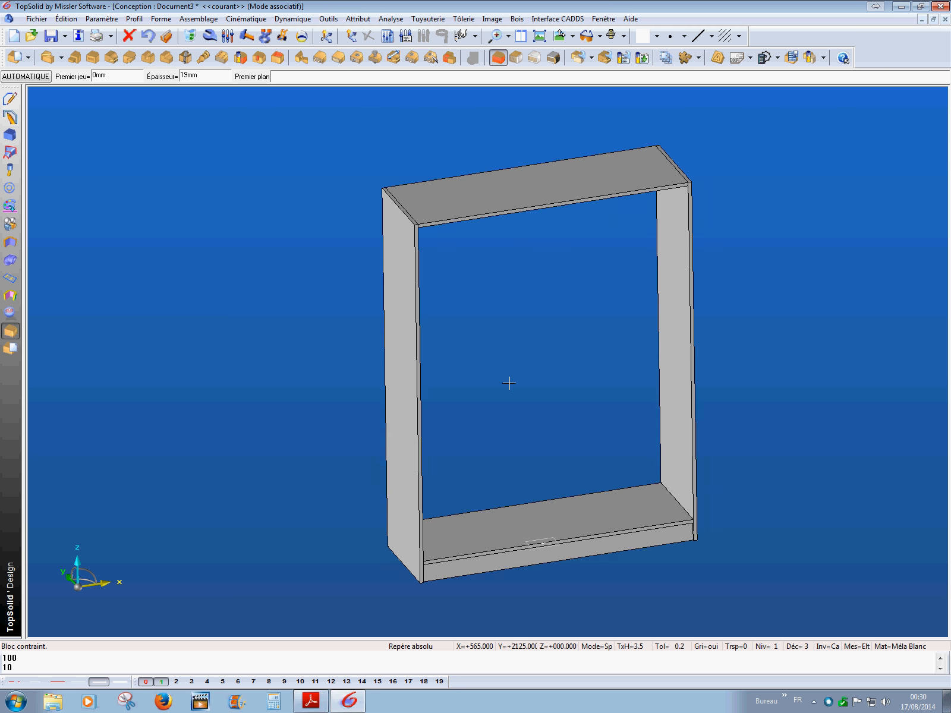
click(440, 681)
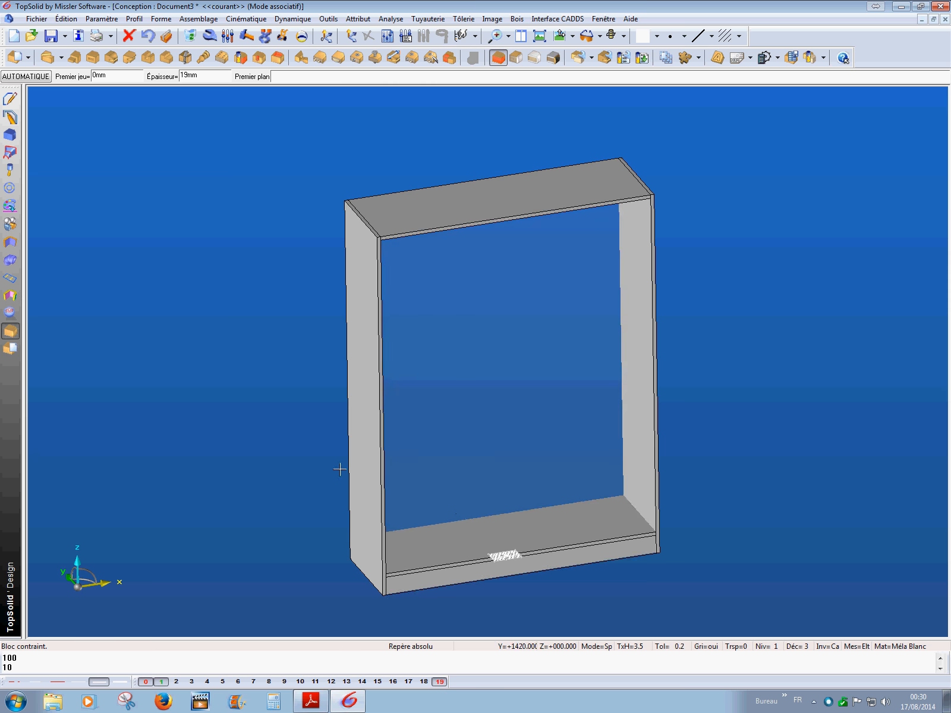
middle_drag(340, 468, 740, 540)
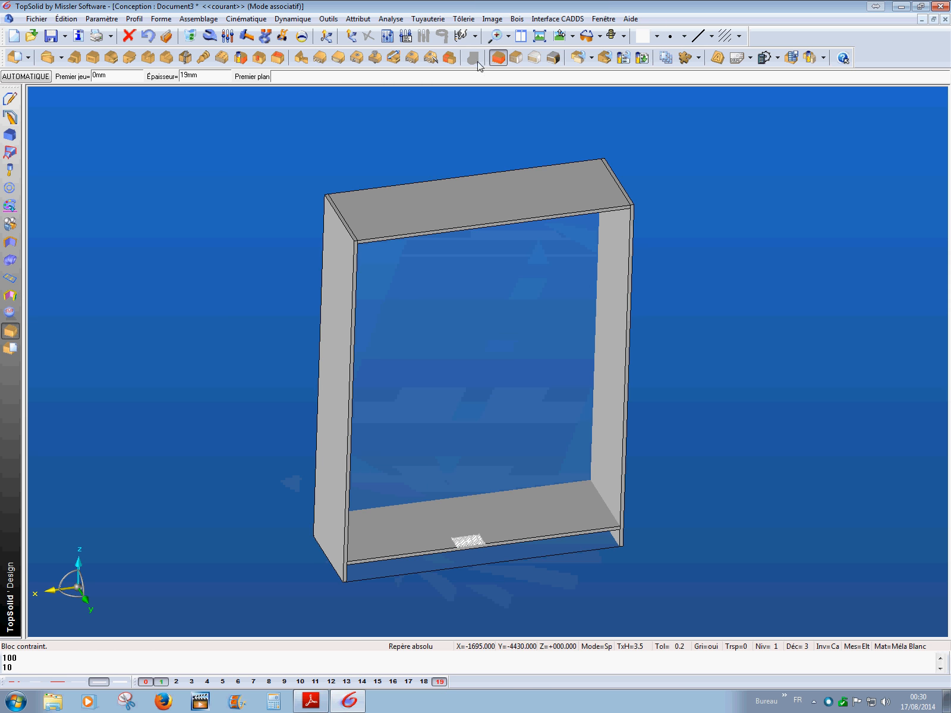
click(25, 76)
middle_drag(300, 420, 333, 419)
click(501, 428)
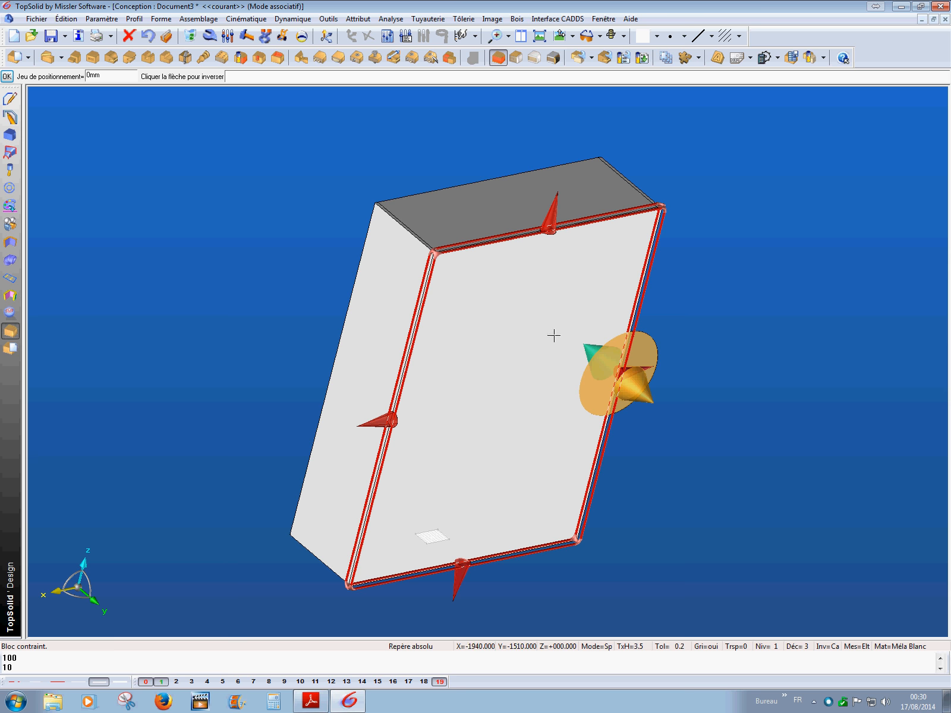
Step: Reverse the back panel's thickness direction and hide layer 19, which holds the envelope block
scroll(559, 404, up, 3)
click(699, 386)
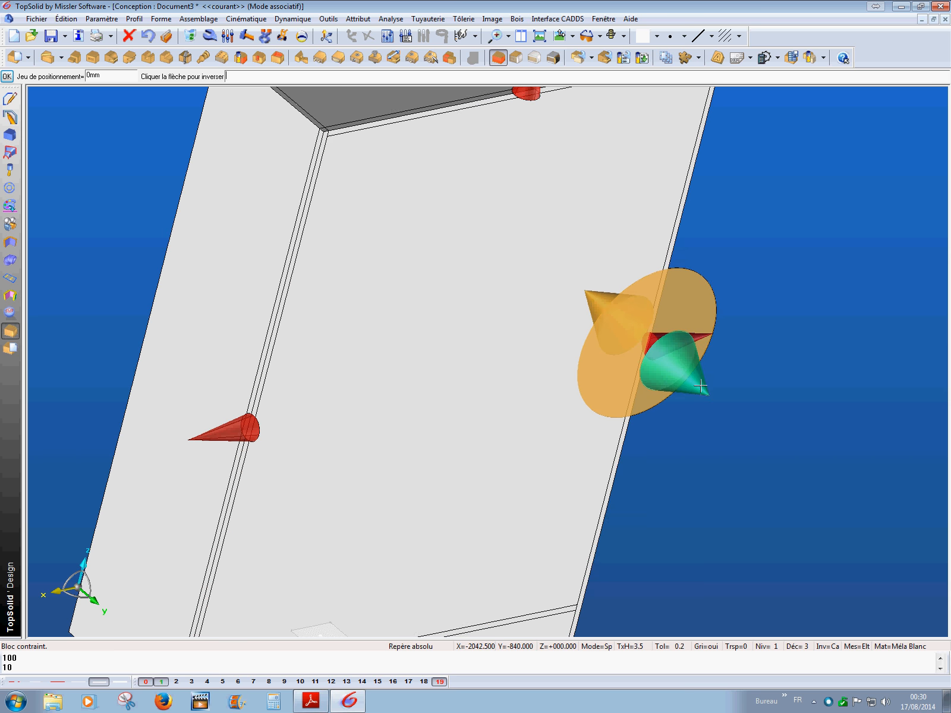
scroll(433, 401, down, 5)
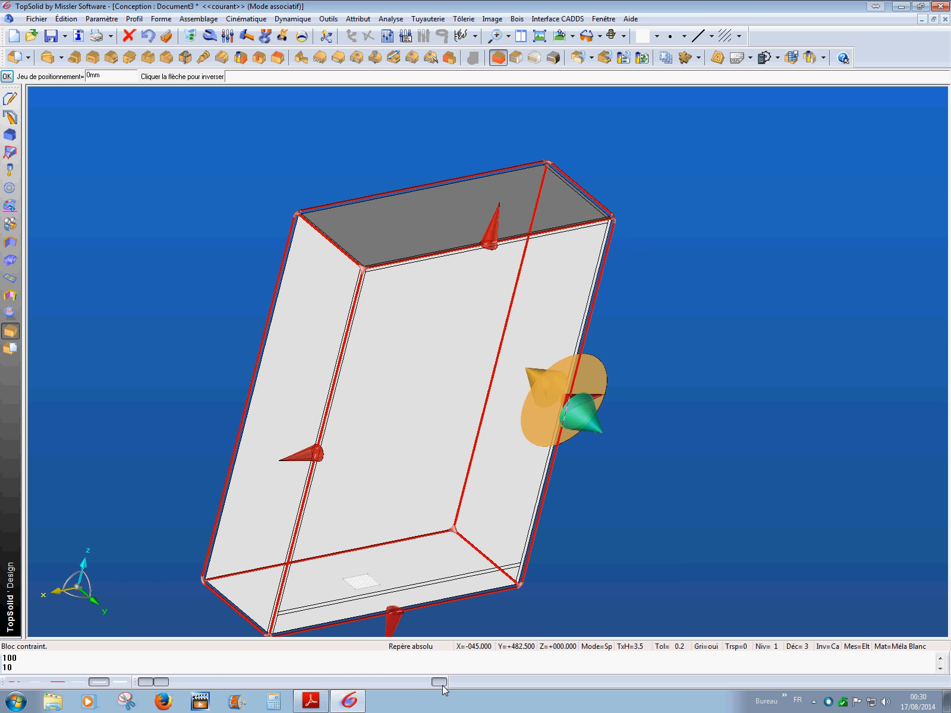
click(443, 684)
Step: Change two of the back panel's boundary planes, limiting it by the cabinet's right side panel and the top panel
middle_drag(268, 567, 603, 599)
middle_click(737, 424)
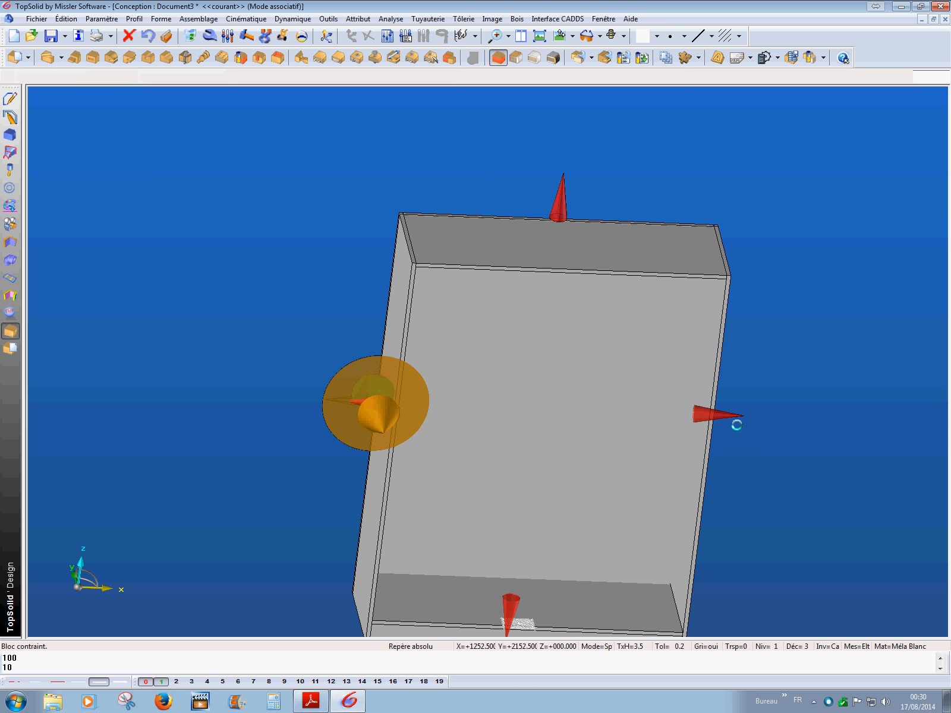
middle_drag(751, 498, 715, 452)
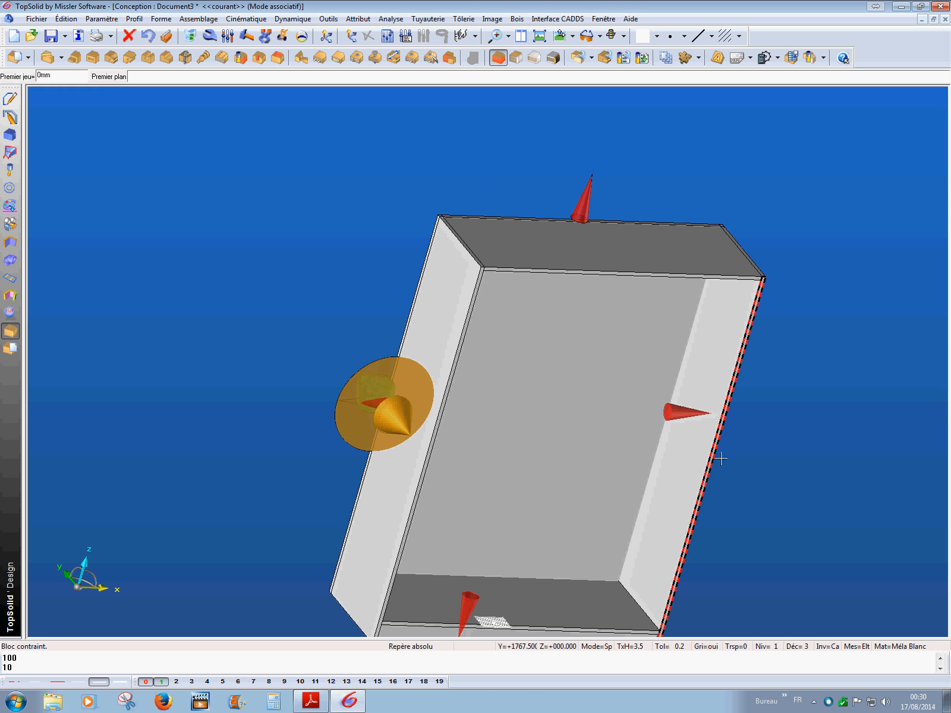
click(681, 468)
middle_click(593, 231)
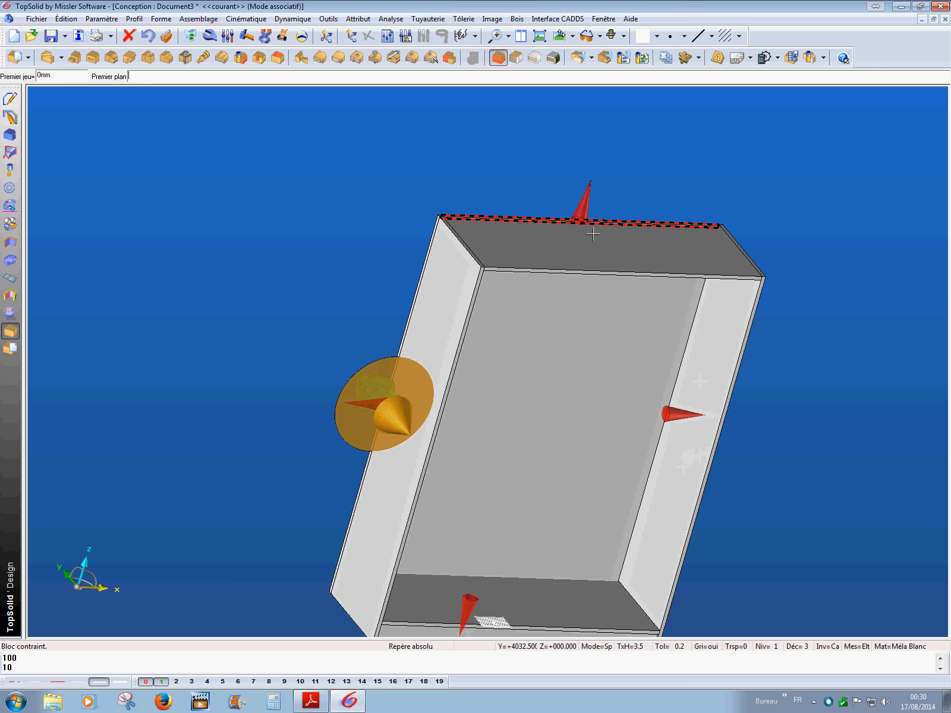
click(593, 234)
Step: Limit the back panel by the left side panel and the raised bottom panel, and validate it
middle_drag(611, 300, 445, 437)
middle_click(335, 412)
click(376, 469)
middle_drag(494, 549, 517, 441)
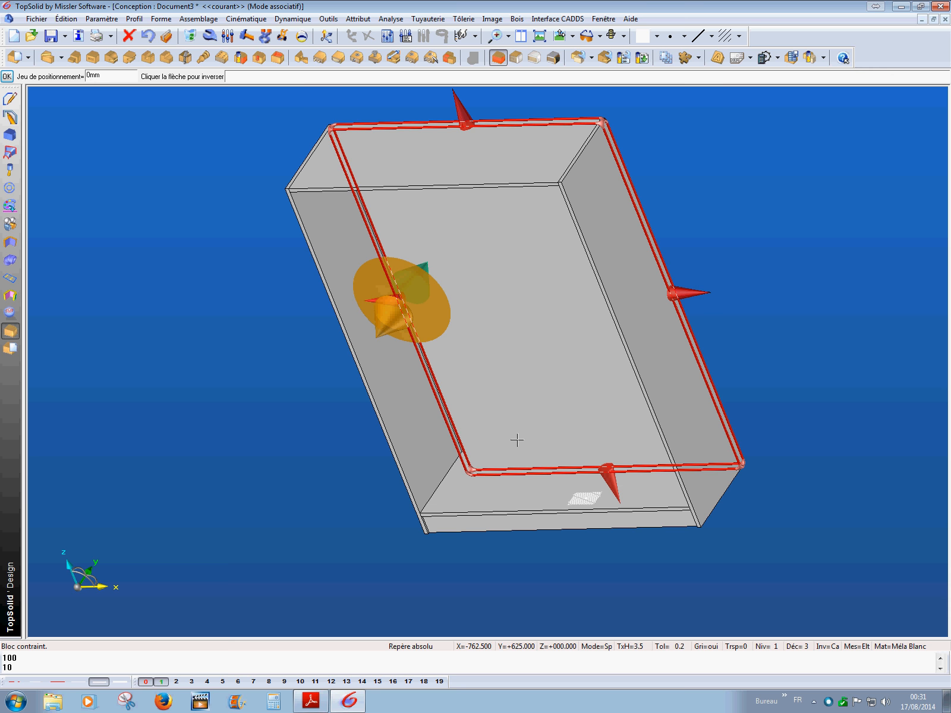
middle_click(621, 492)
click(510, 486)
middle_drag(457, 497, 400, 481)
middle_click(256, 456)
middle_drag(229, 401, 375, 363)
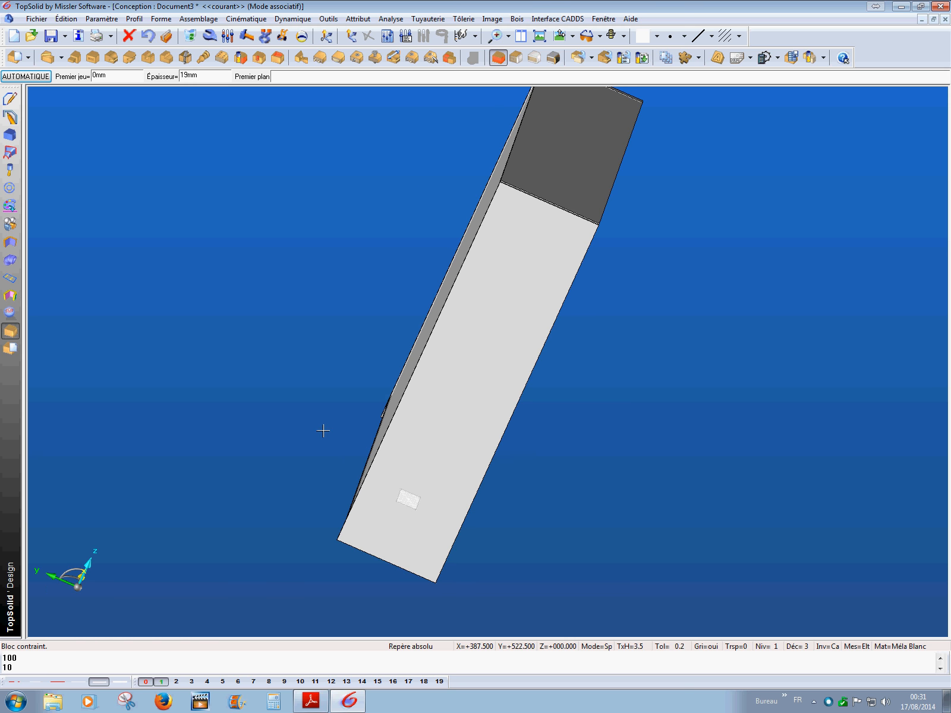
Step: Modify the back panel, setting its positioning clearance to 10 mm, and validate the change
middle_drag(324, 430, 229, 420)
scroll(306, 331, up, 4)
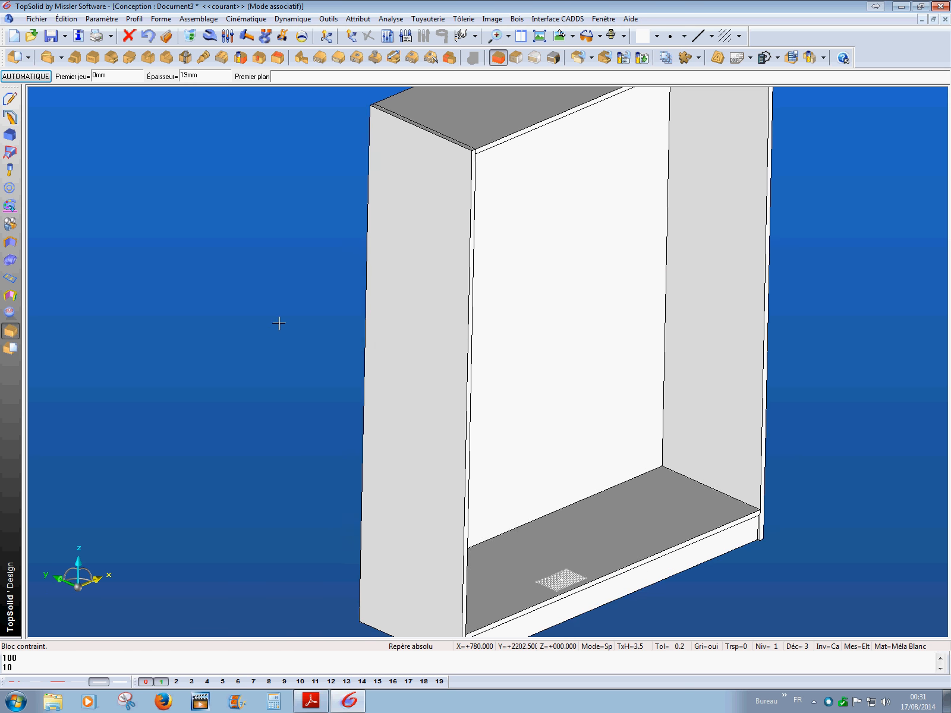
scroll(286, 334, down, 1)
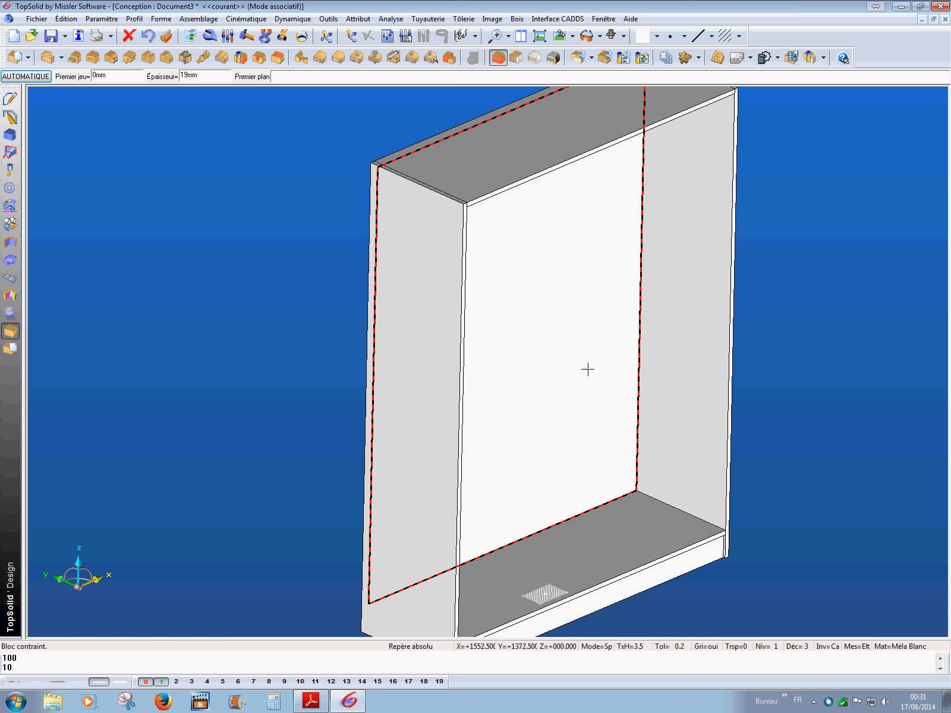
middle_drag(554, 406, 551, 383)
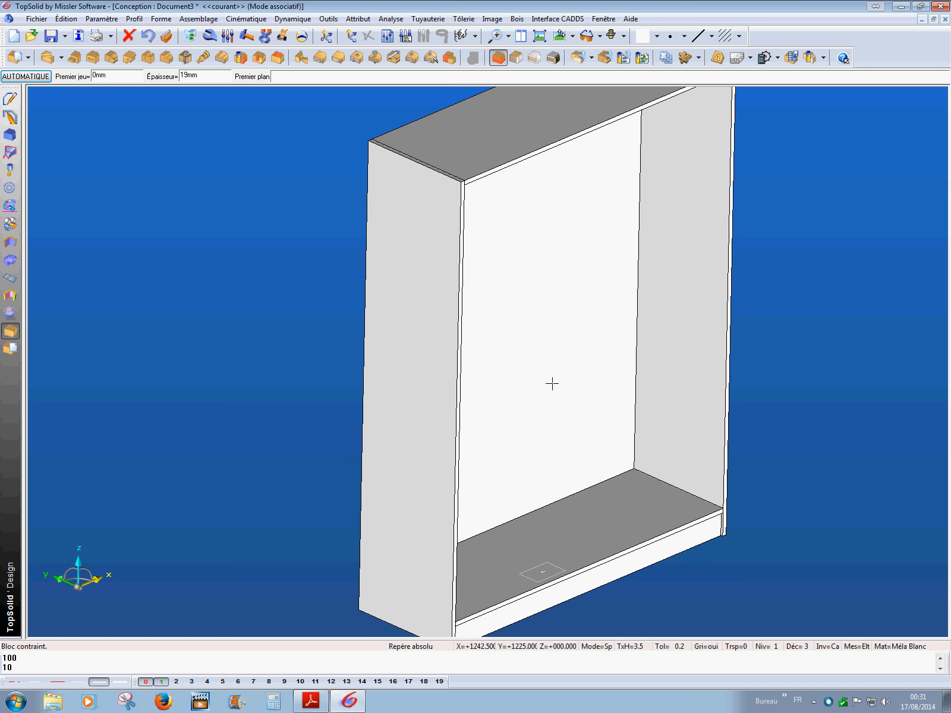
click(210, 36)
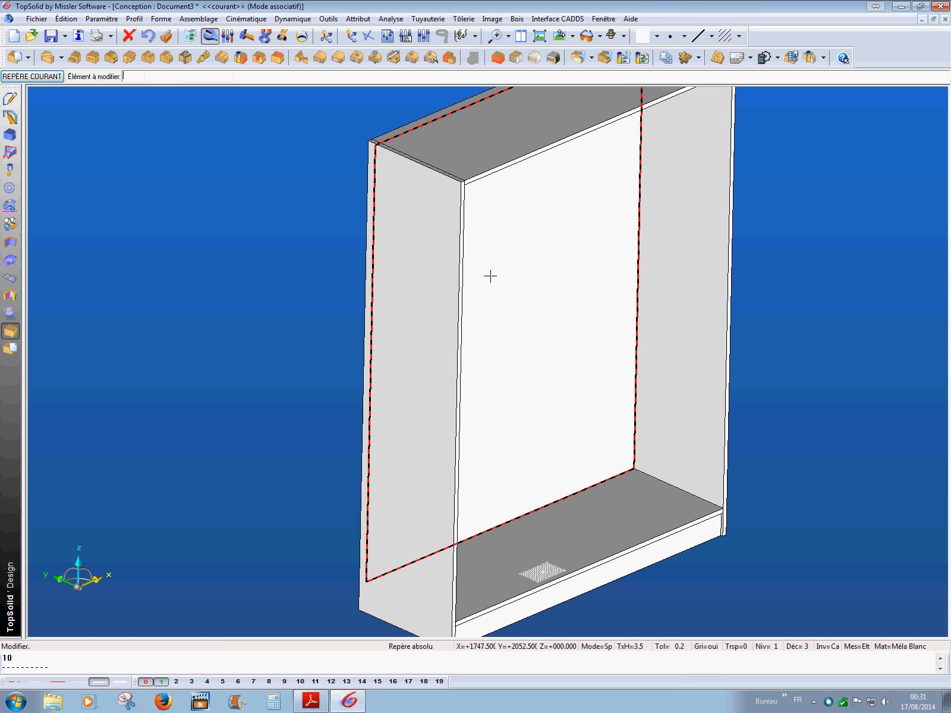
click(539, 286)
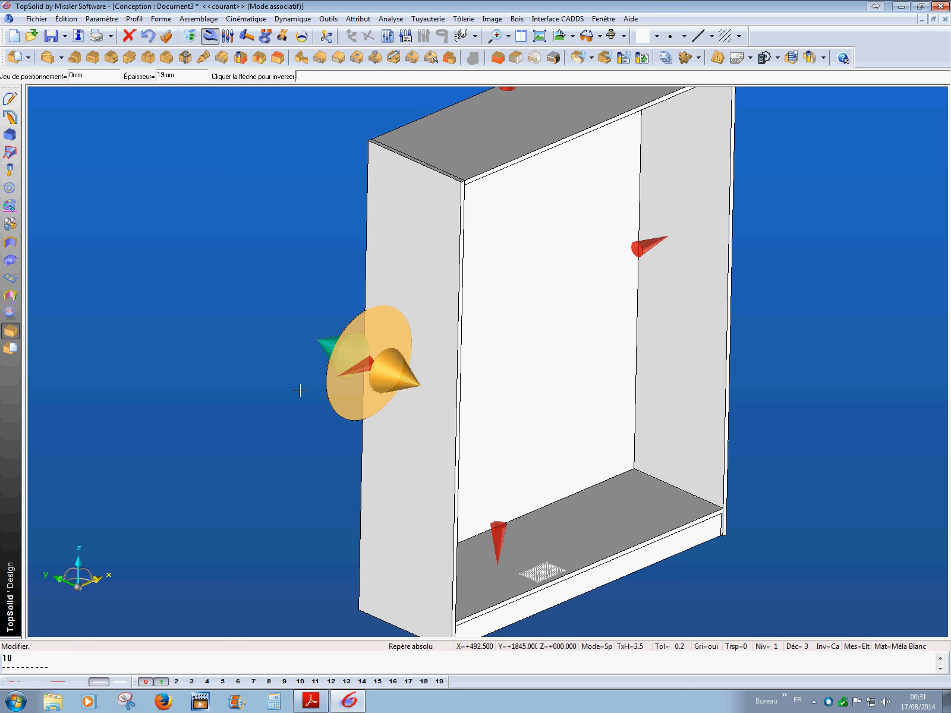
middle_drag(301, 390, 296, 350)
middle_drag(608, 338, 591, 419)
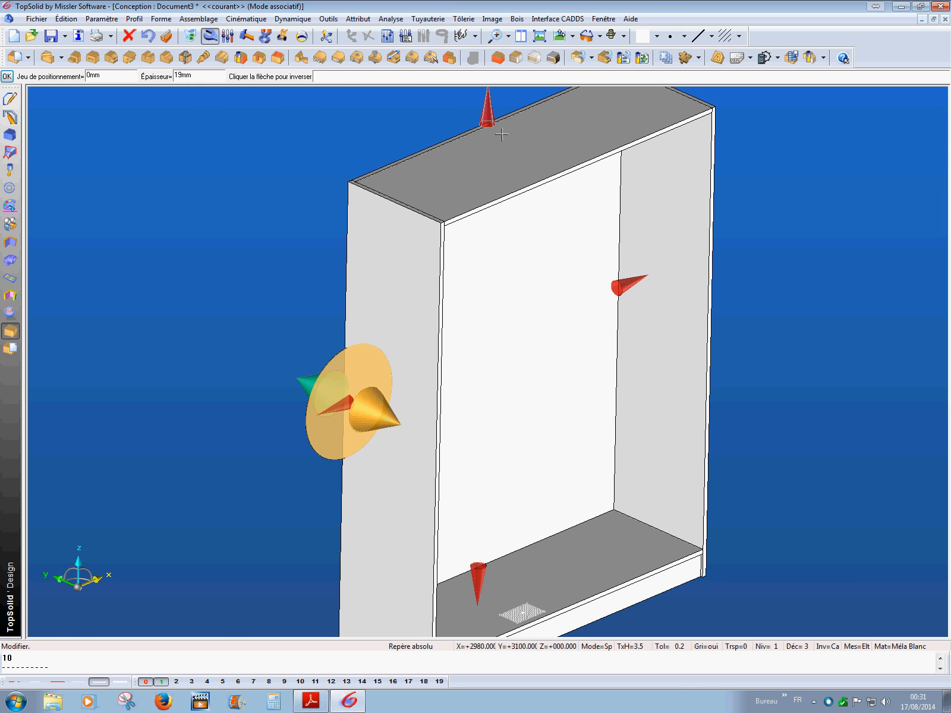
click(526, 165)
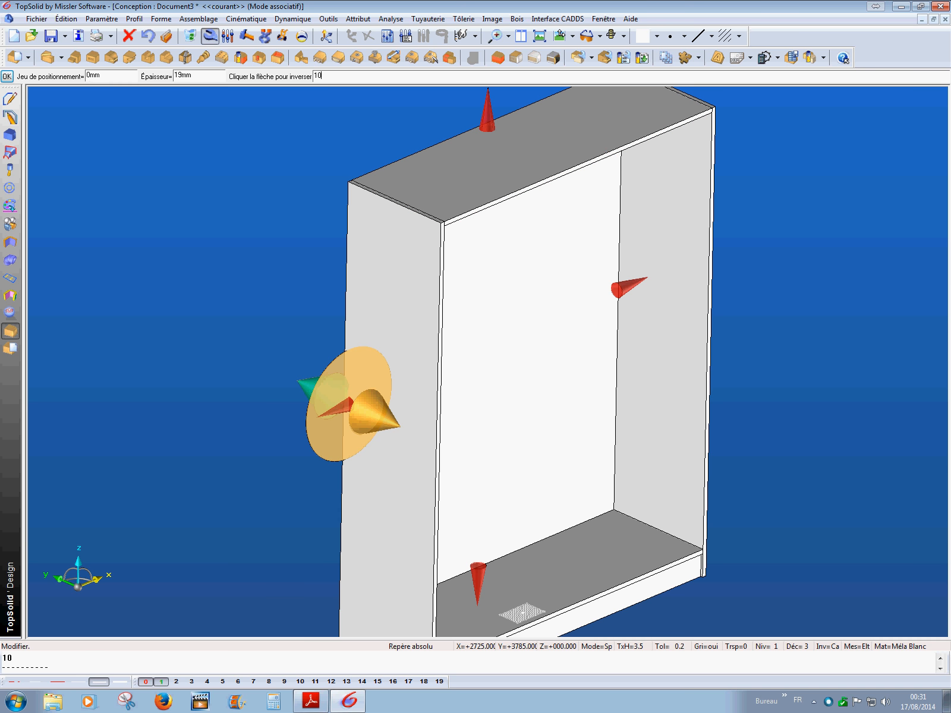
key(Return)
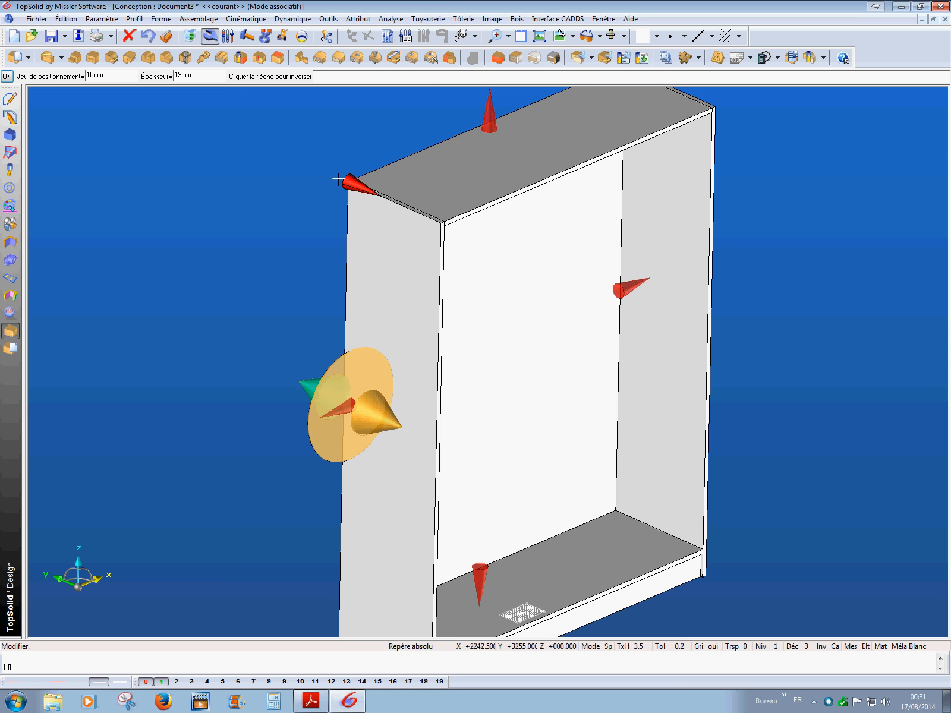
middle_drag(217, 250, 250, 275)
key(Return)
Step: Start a 16 mm thick constrained panel bounded by the raised bottom's upper face and the top panel's underside
middle_drag(258, 327, 167, 357)
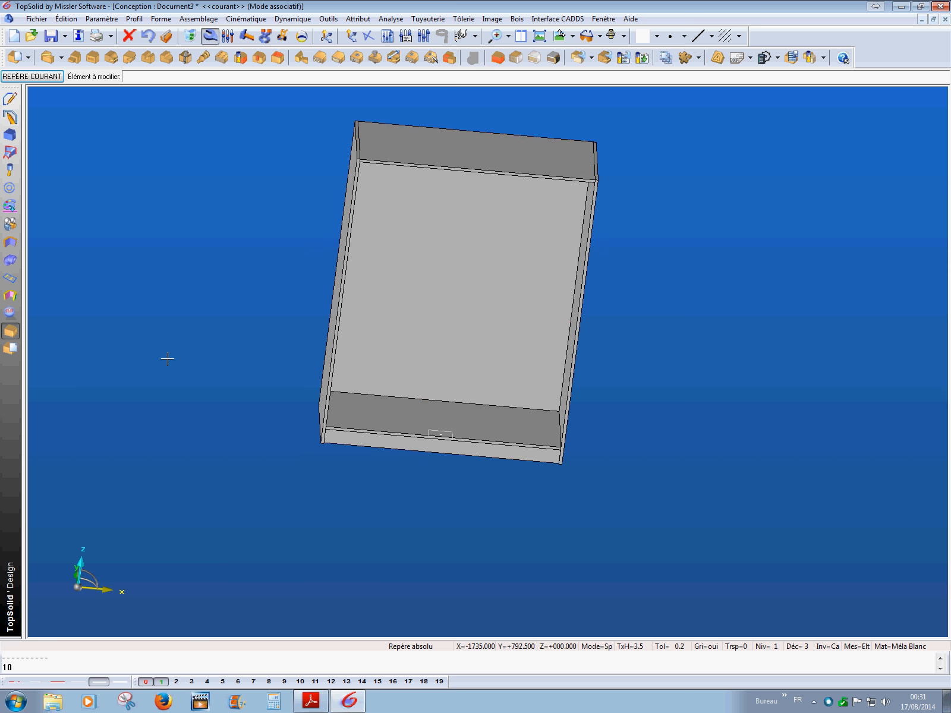
scroll(380, 395, down, 2)
scroll(410, 351, up, 4)
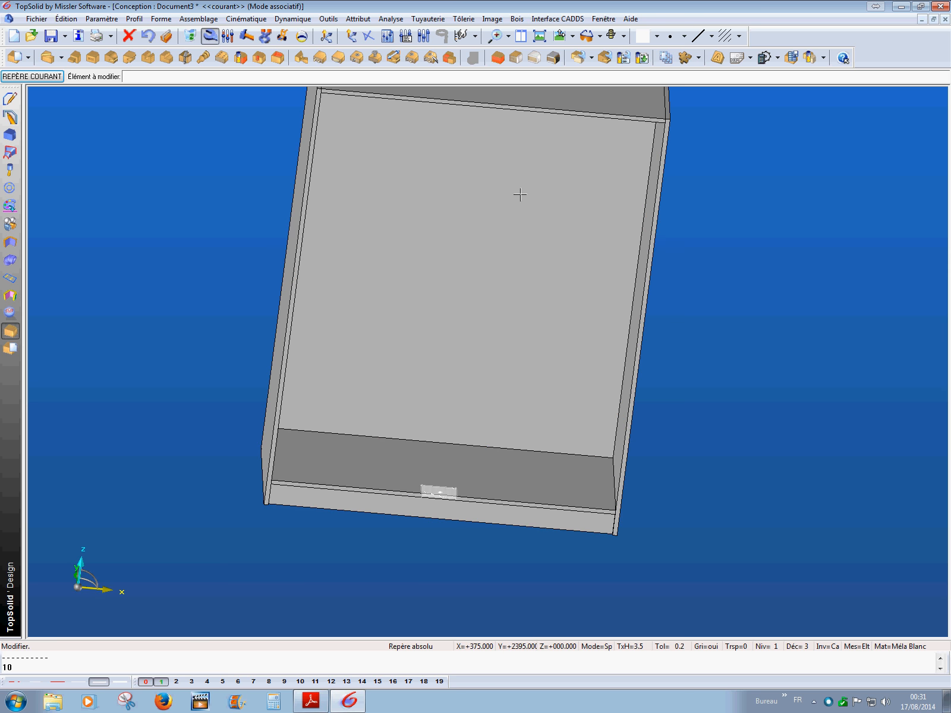
click(499, 60)
middle_drag(713, 364, 647, 328)
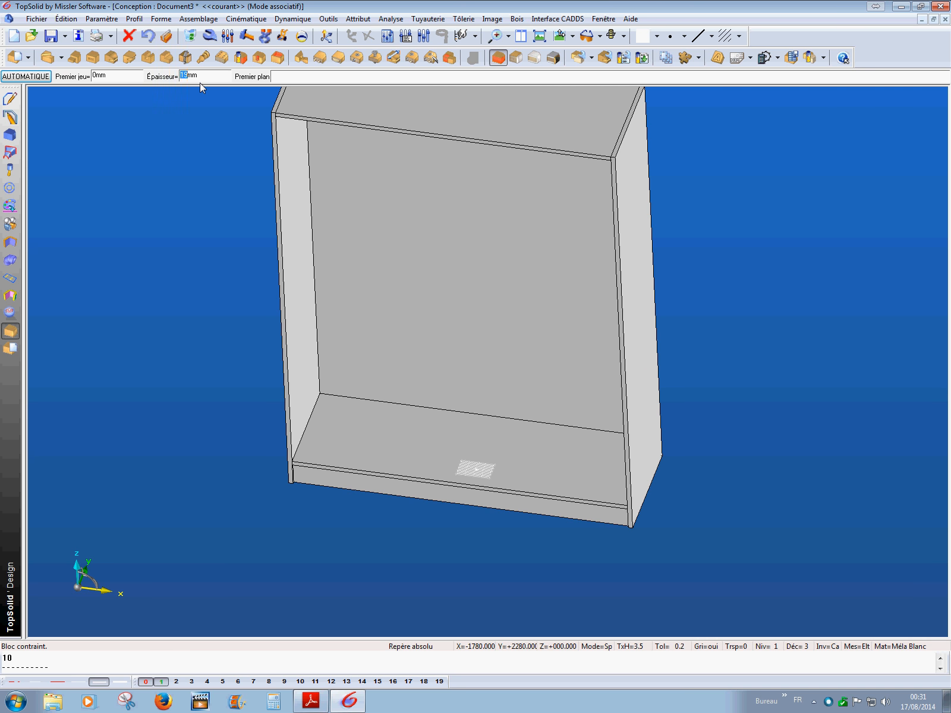
text(16)
key(Return)
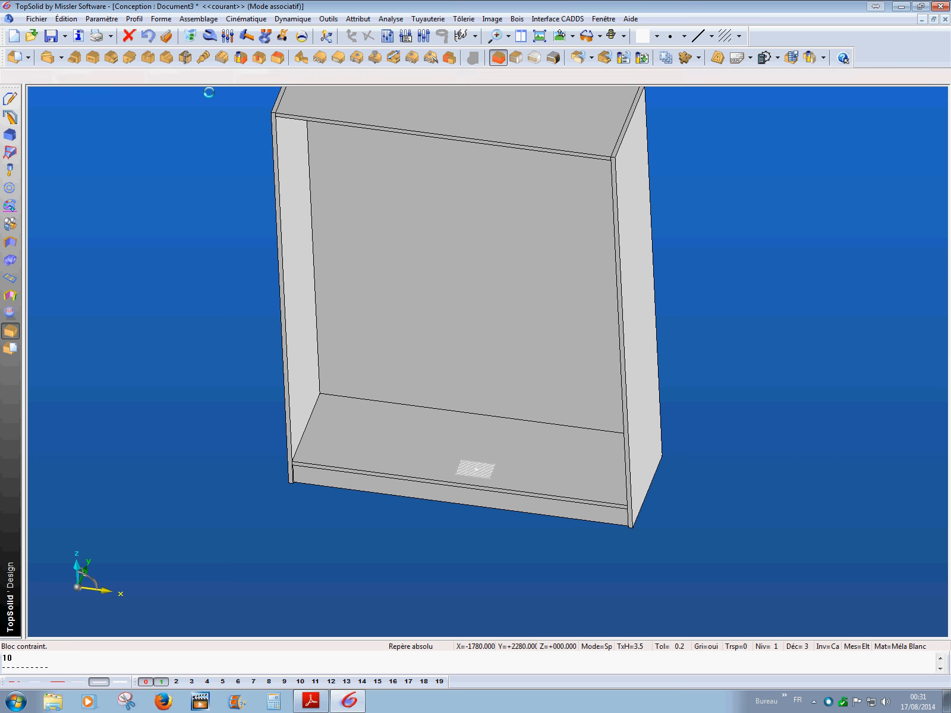
click(386, 451)
middle_drag(389, 450, 395, 297)
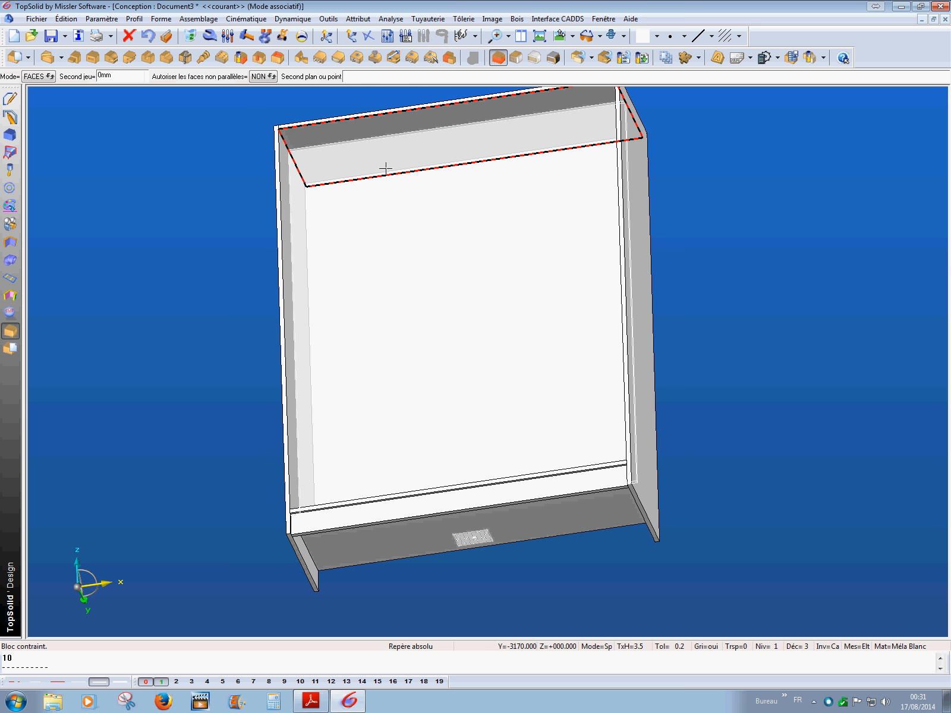
click(390, 159)
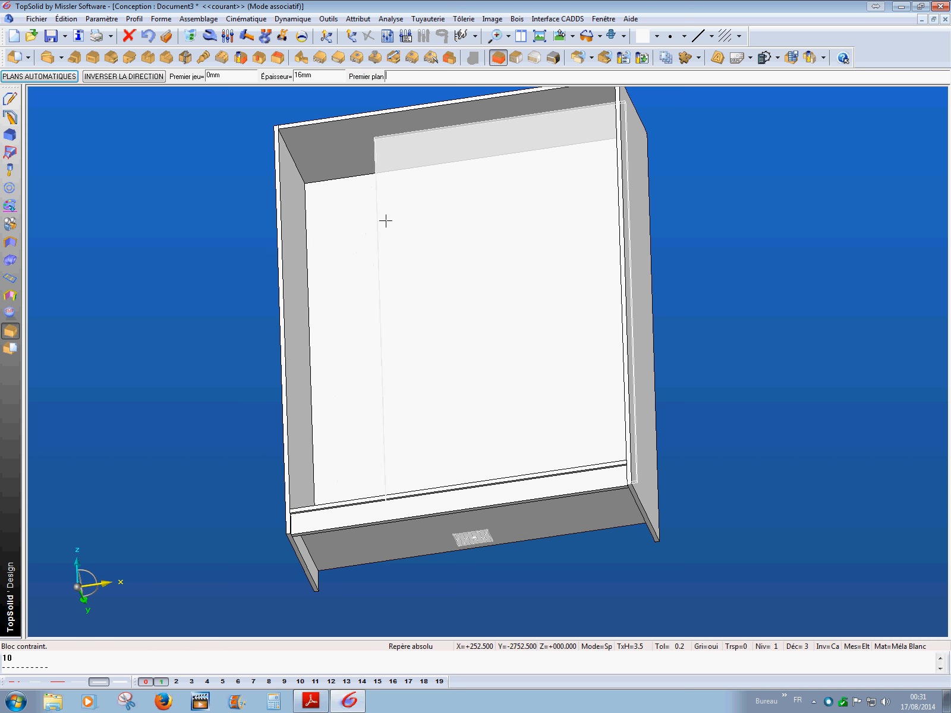
Step: Reverse the new panel's direction so it stands as a vertical partition, and bound it by the back panel's face
right_click(358, 231)
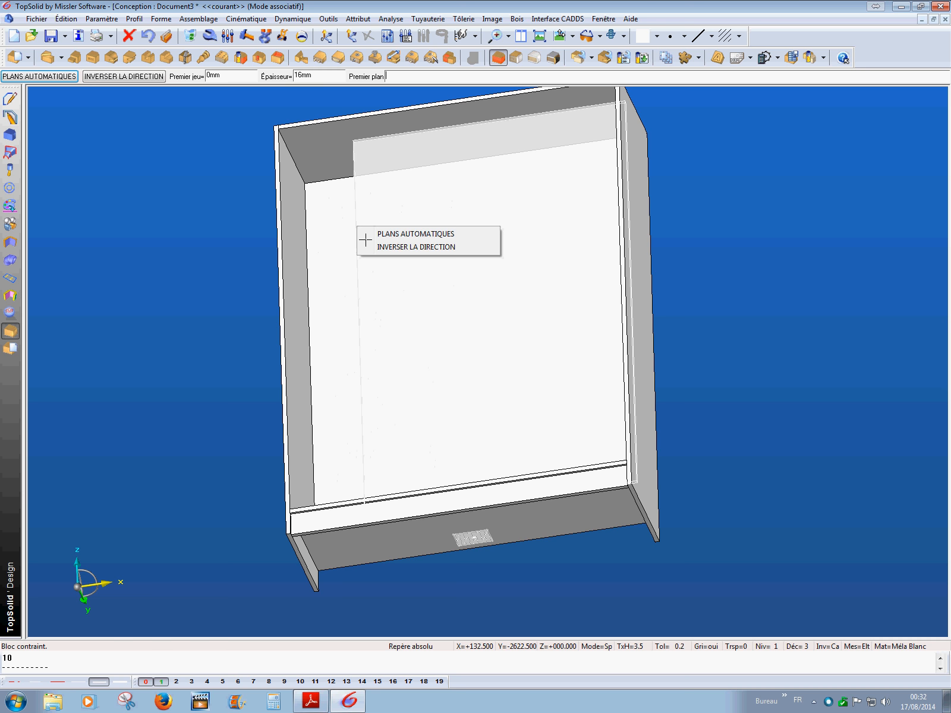
click(405, 247)
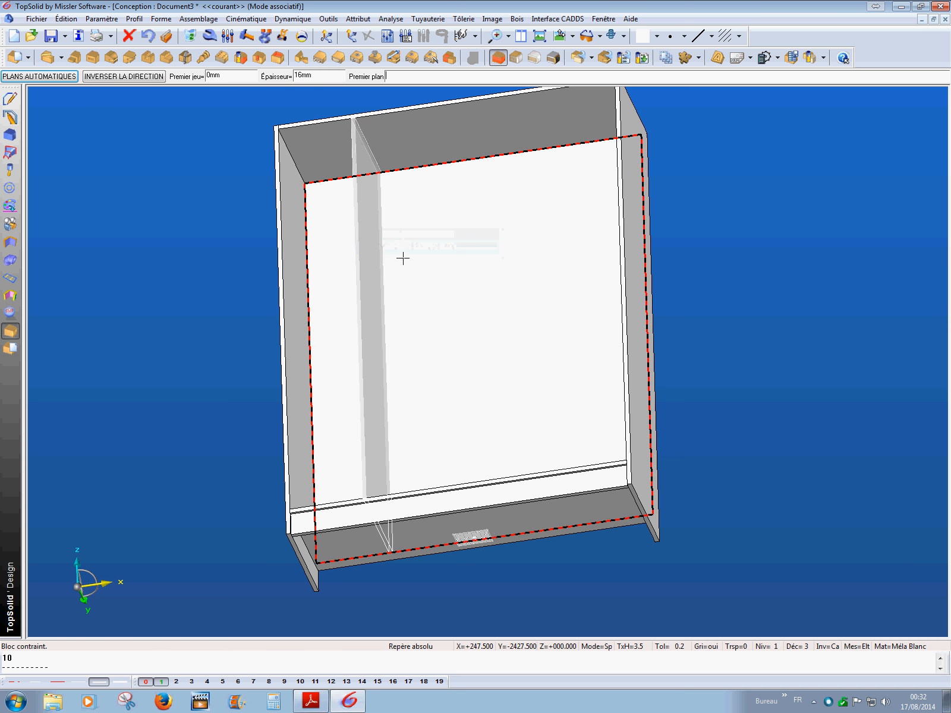
click(440, 278)
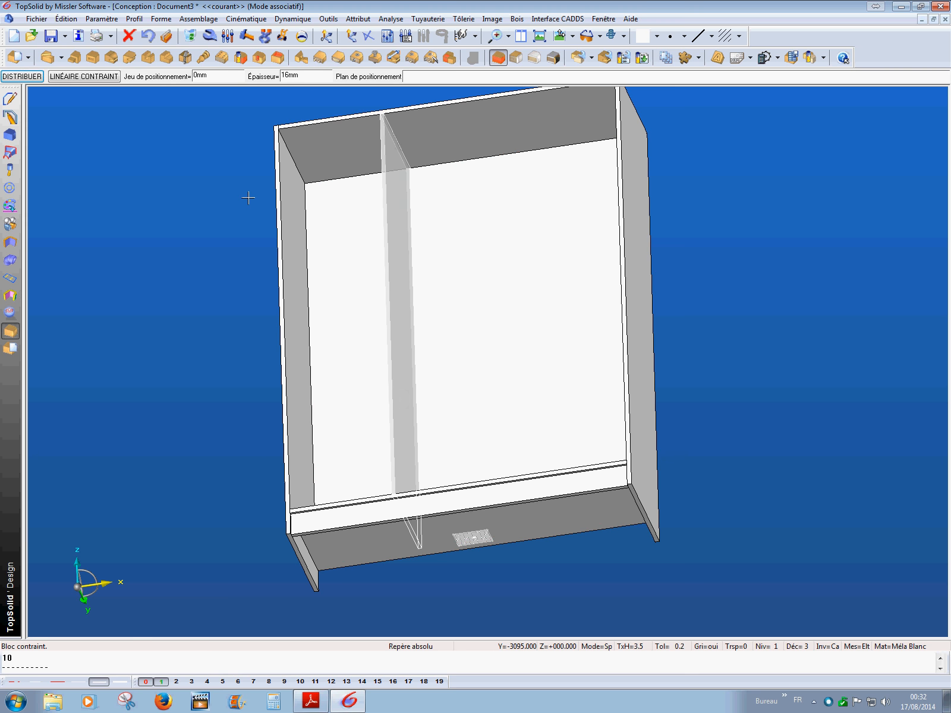
Step: Distribute the 16 mm partition between the inner faces of the left and right side panels, with a total number of 4
scroll(232, 246, down, 1)
scroll(232, 246, down, 1)
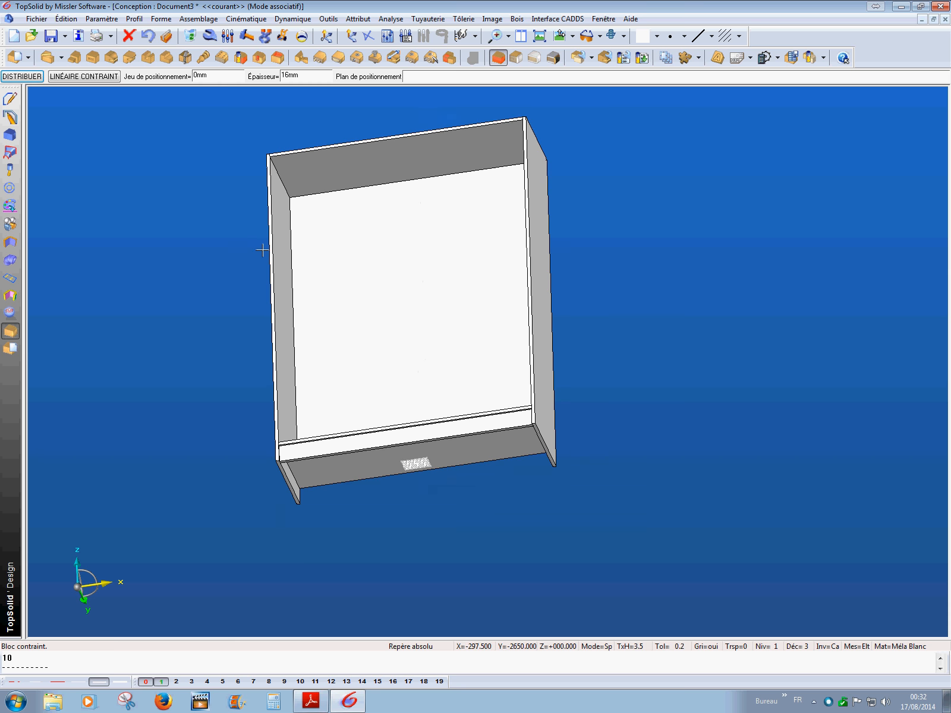
scroll(235, 232, up, 2)
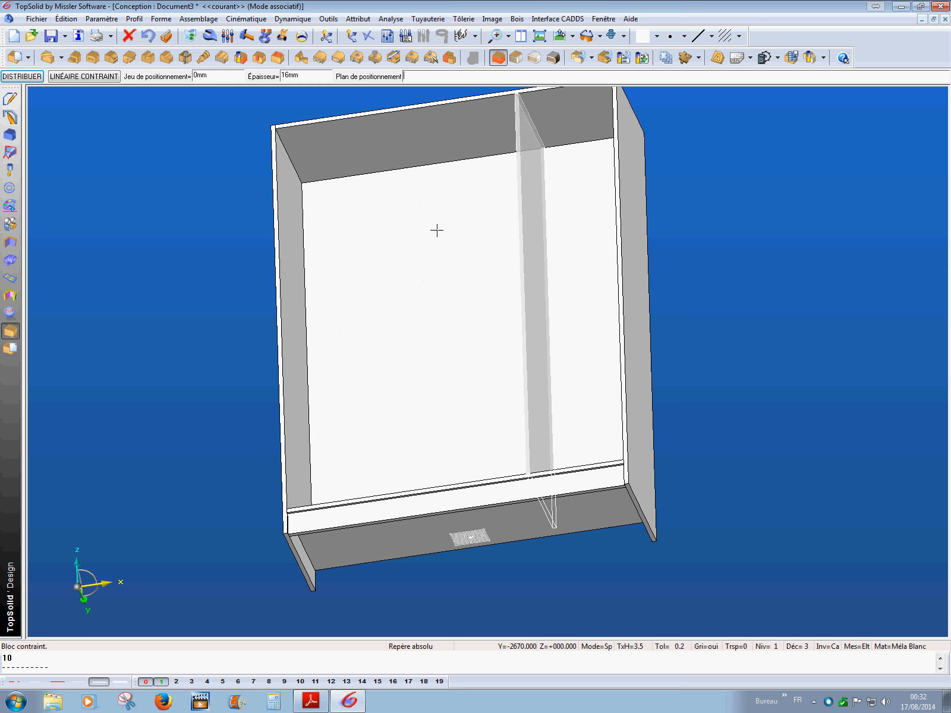
click(26, 77)
click(296, 236)
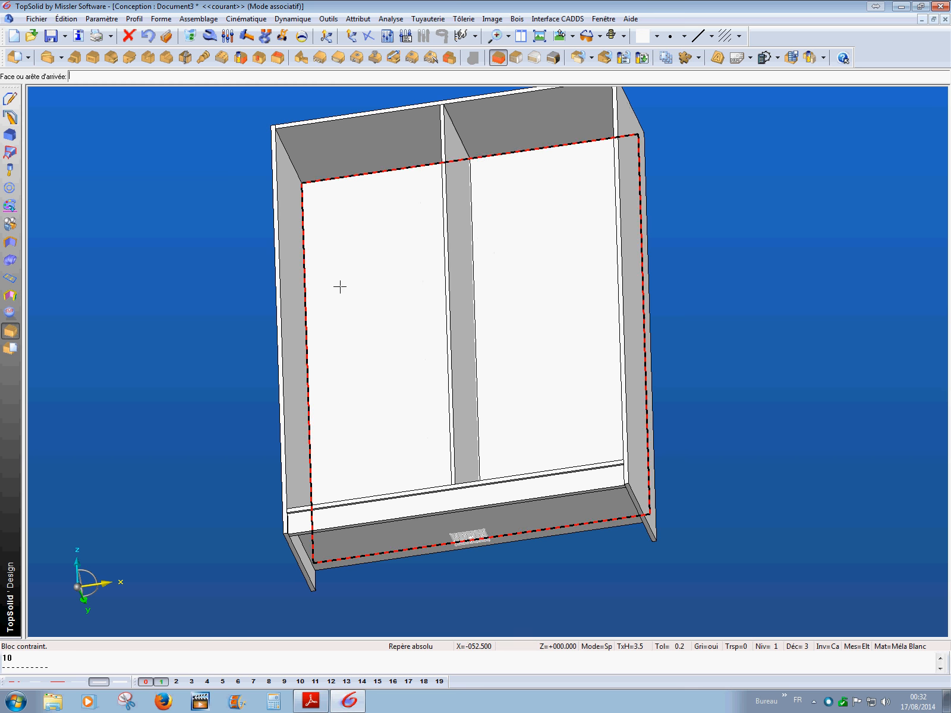
middle_drag(340, 287, 442, 308)
click(614, 269)
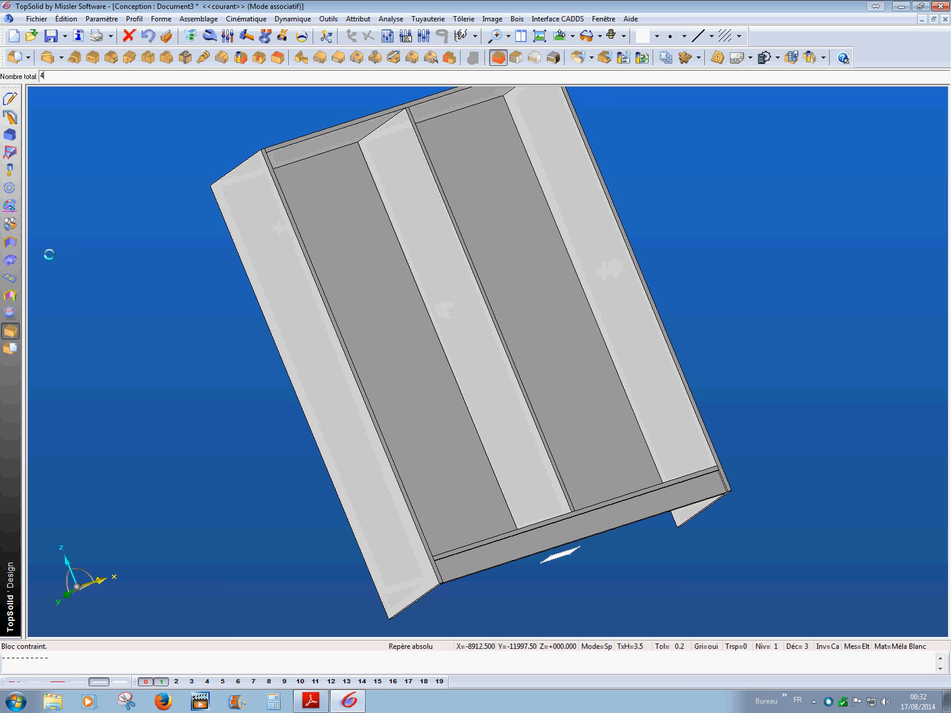
text(4)
key(Return)
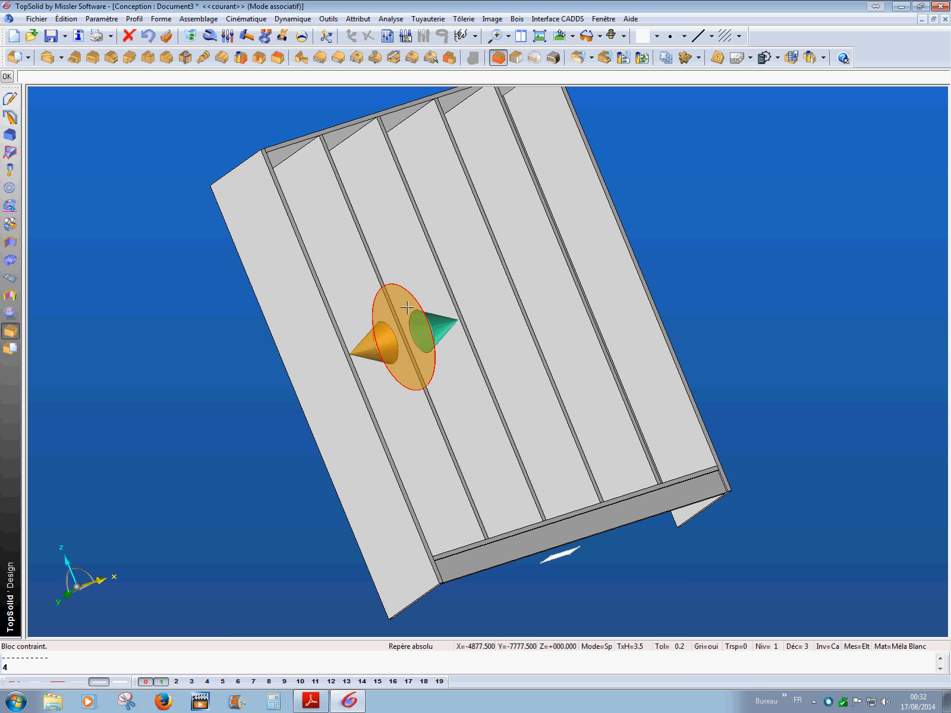
Step: Centre the thickness of the distributed partitions on their positions and validate them
click(408, 306)
middle_drag(412, 308, 403, 367)
scroll(403, 366, up, 3)
scroll(427, 410, down, 3)
scroll(435, 423, up, 3)
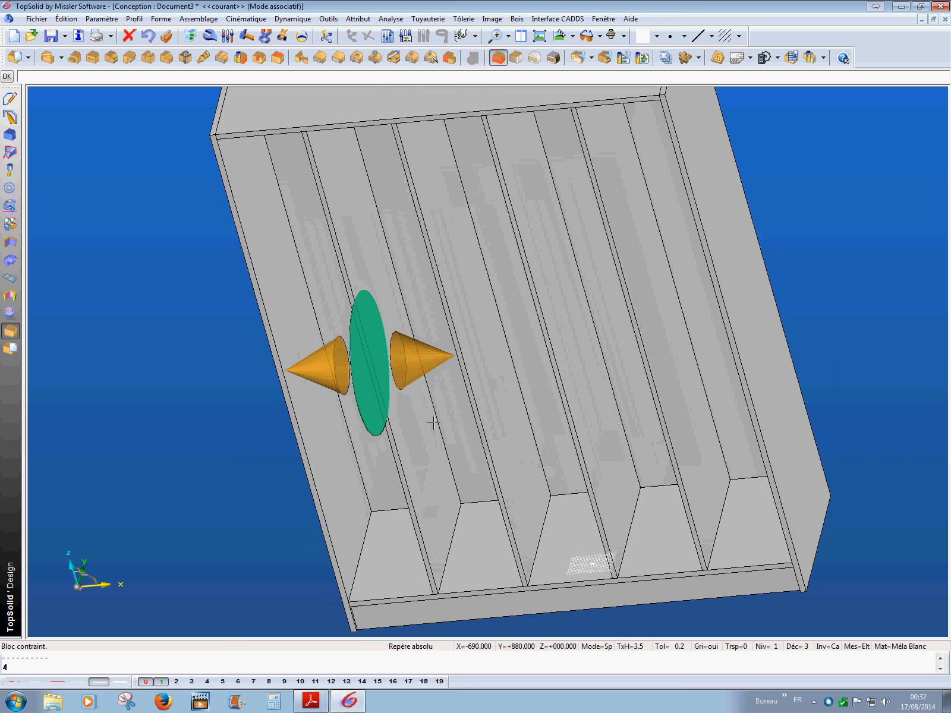
scroll(430, 420, down, 3)
scroll(429, 419, down, 3)
middle_drag(320, 435, 368, 439)
scroll(416, 438, down, 2)
scroll(418, 444, up, 4)
middle_click(241, 303)
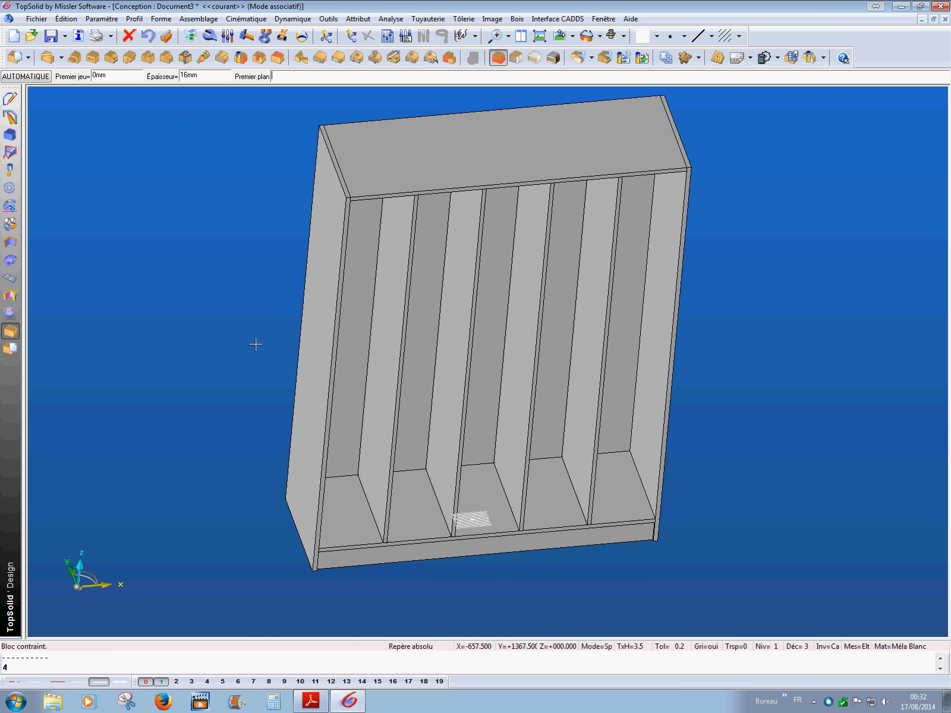
Step: Examine the distributed partitions inside the cabinet from several angles
middle_drag(253, 341, 260, 381)
scroll(198, 334, down, 2)
scroll(198, 334, up, 4)
middle_drag(288, 387, 307, 271)
scroll(336, 372, down, 3)
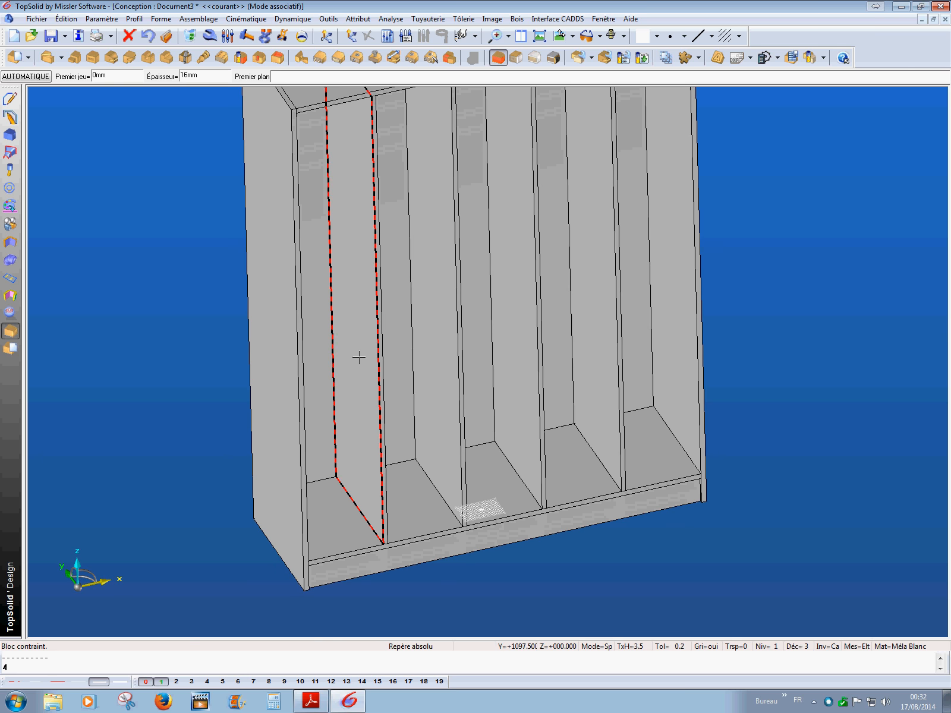
scroll(333, 376, up, 1)
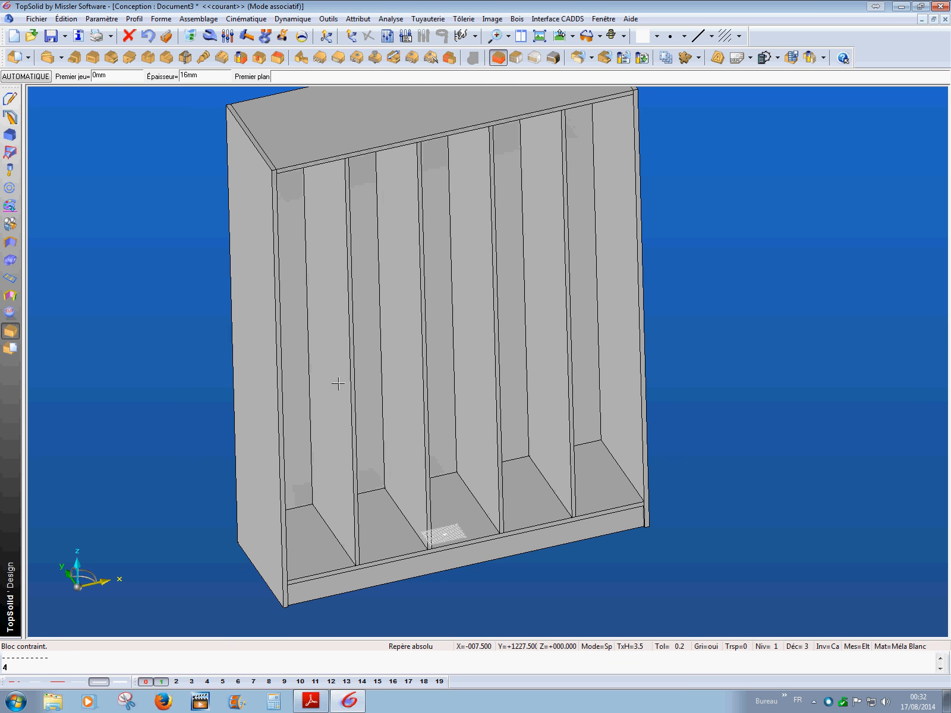
scroll(338, 384, down, 2)
middle_drag(325, 404, 382, 399)
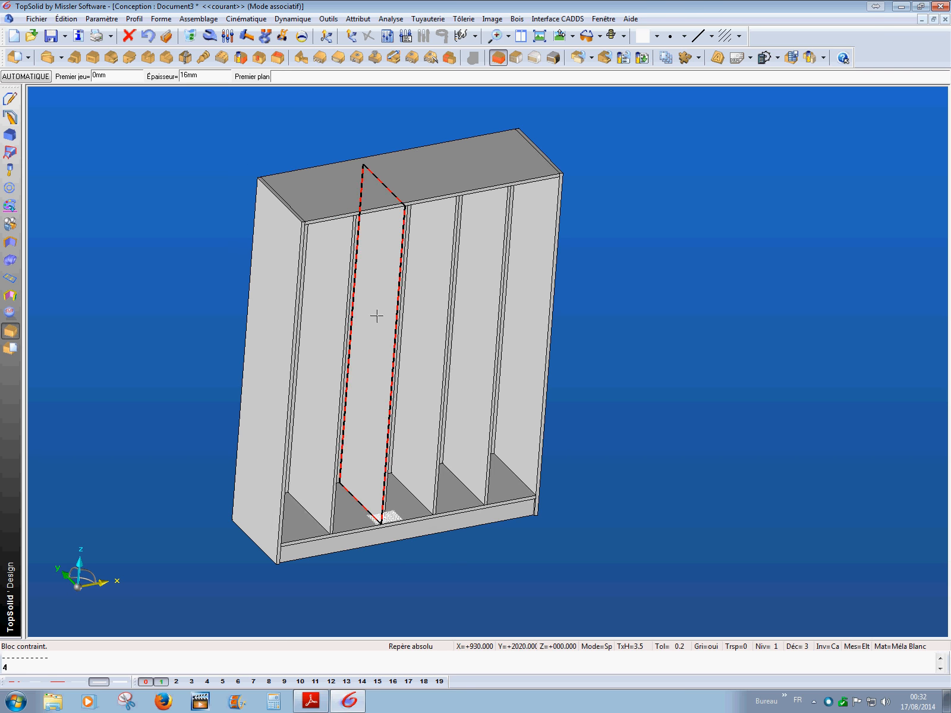
middle_drag(376, 315, 410, 339)
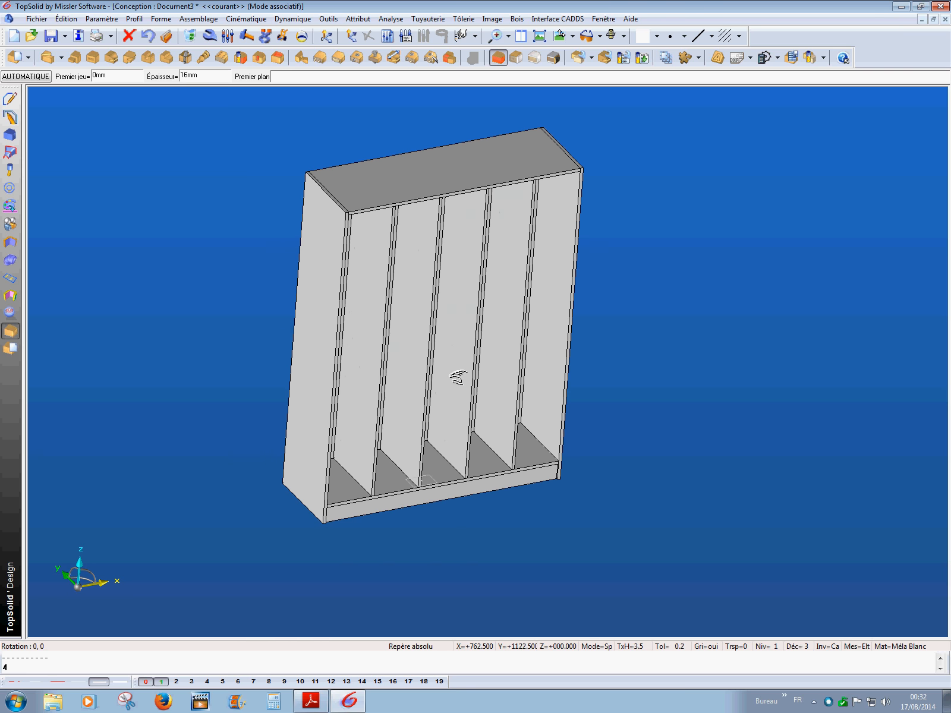
middle_drag(457, 377, 528, 365)
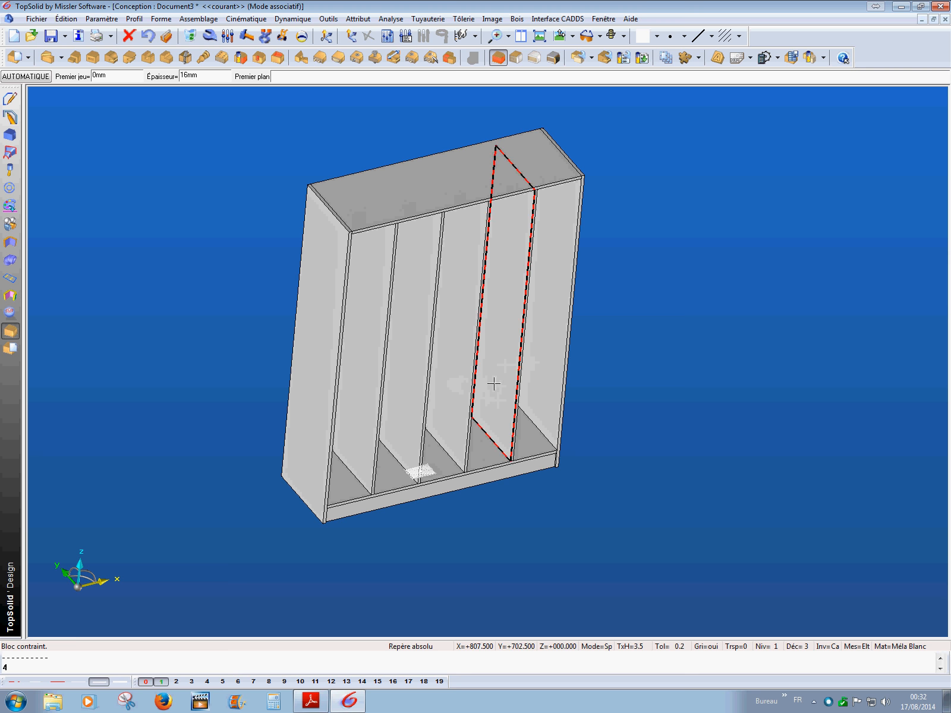
middle_drag(396, 323, 369, 352)
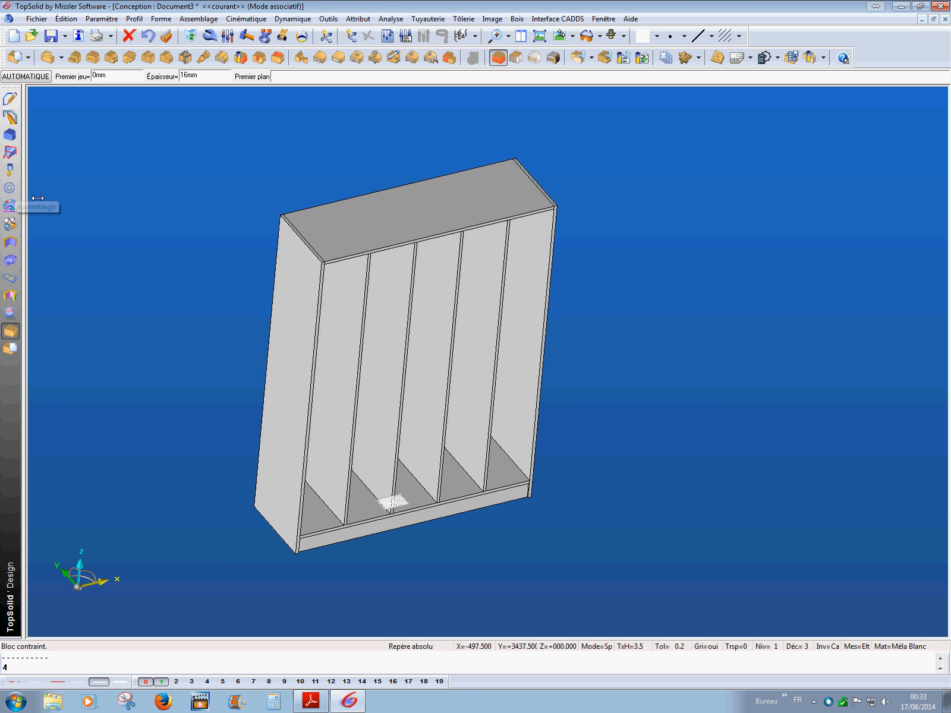
Step: Include the standard component Rayon(s) from the Bibliothèque standard, family Cuisine, type Composant
click(8, 189)
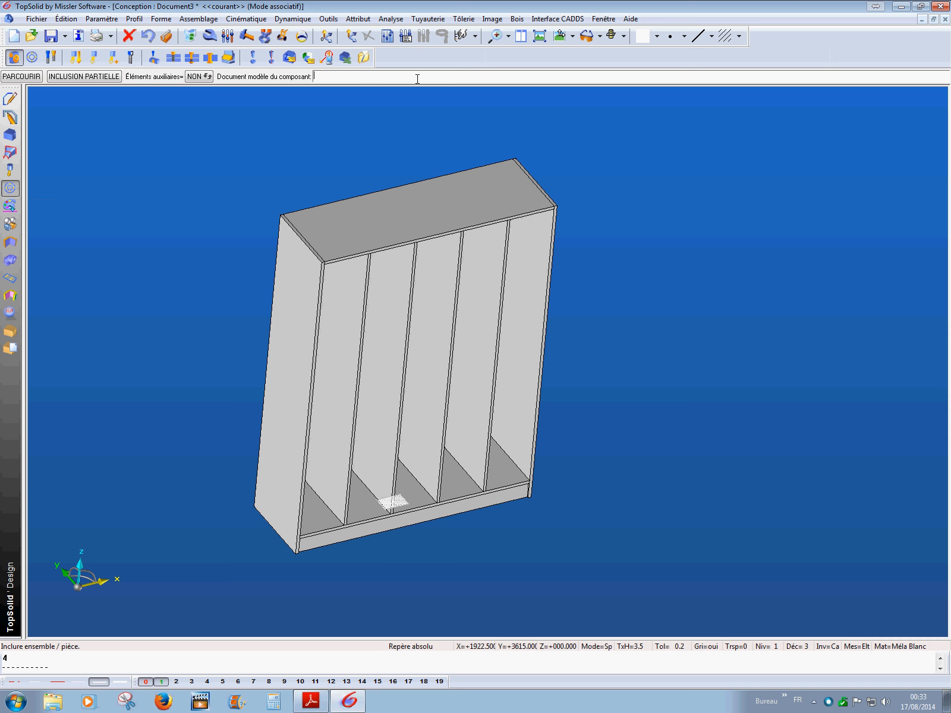
click(32, 57)
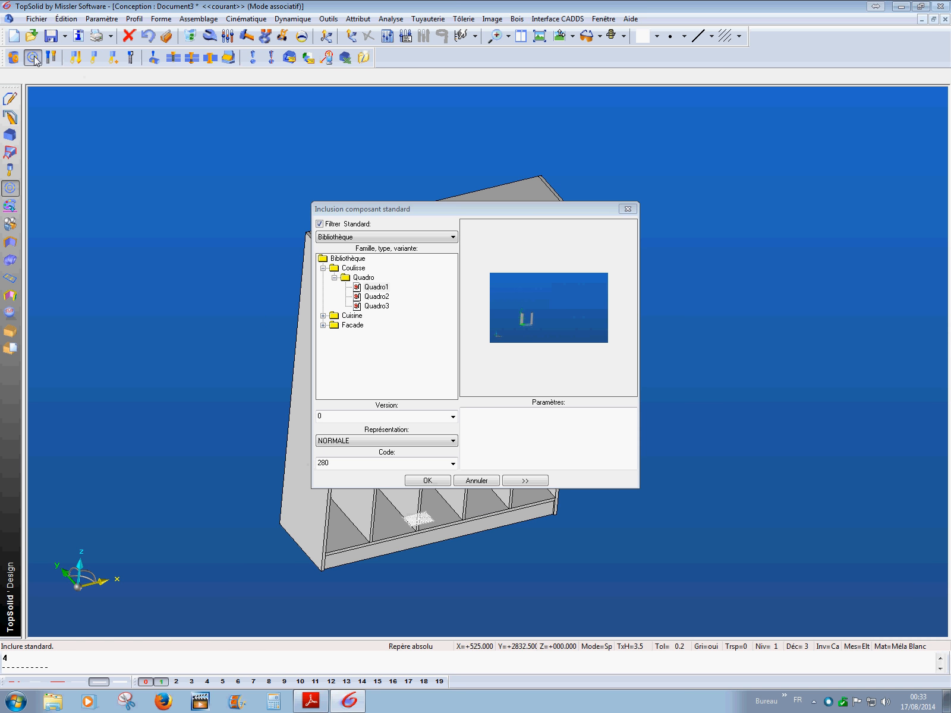
click(323, 268)
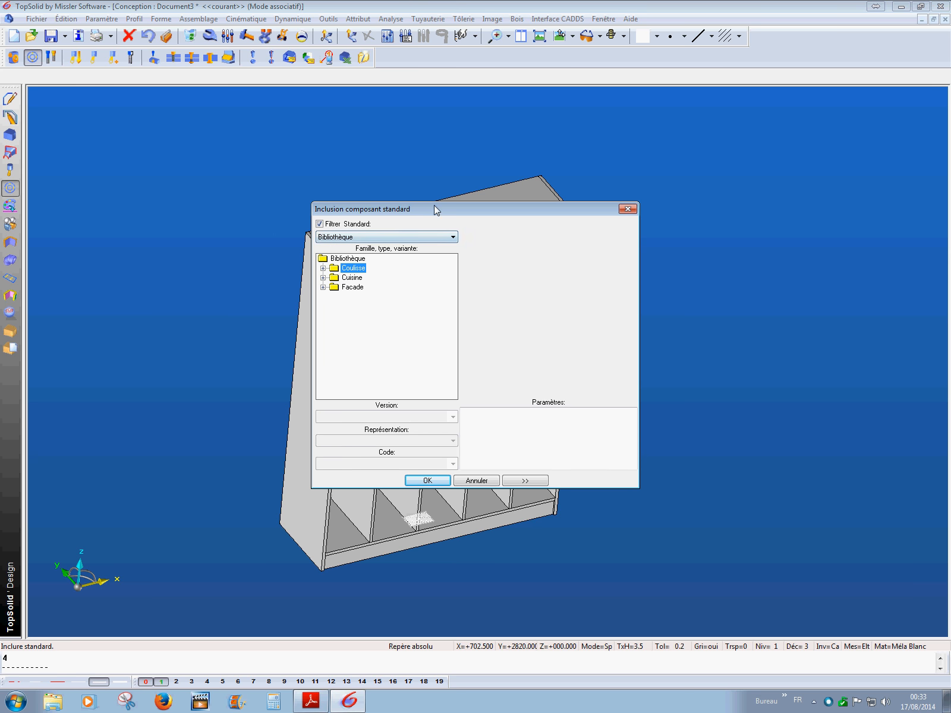
drag(434, 205, 646, 138)
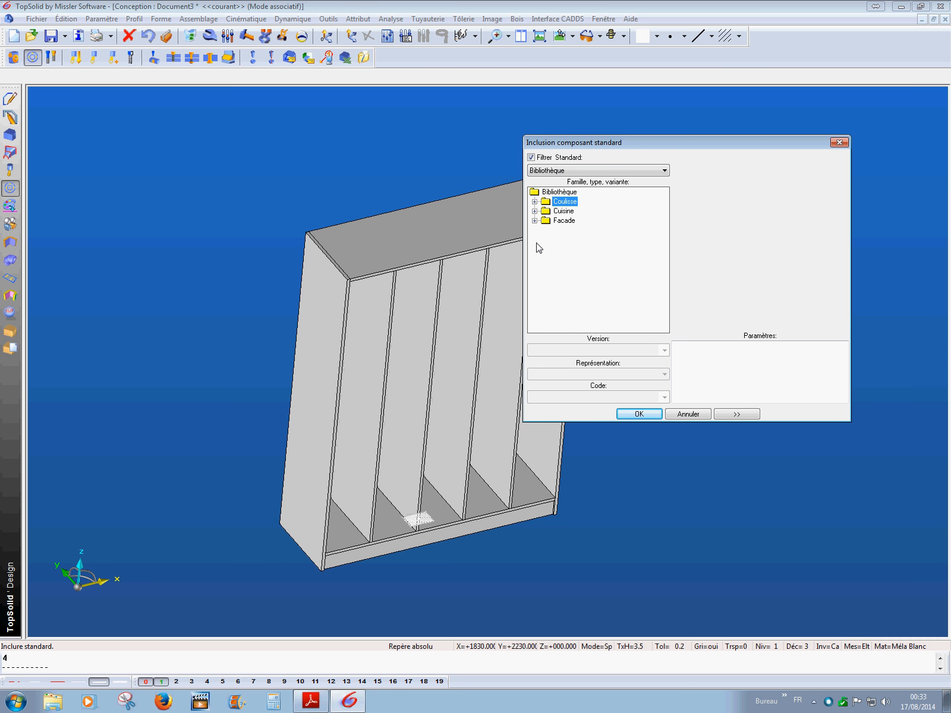
click(534, 211)
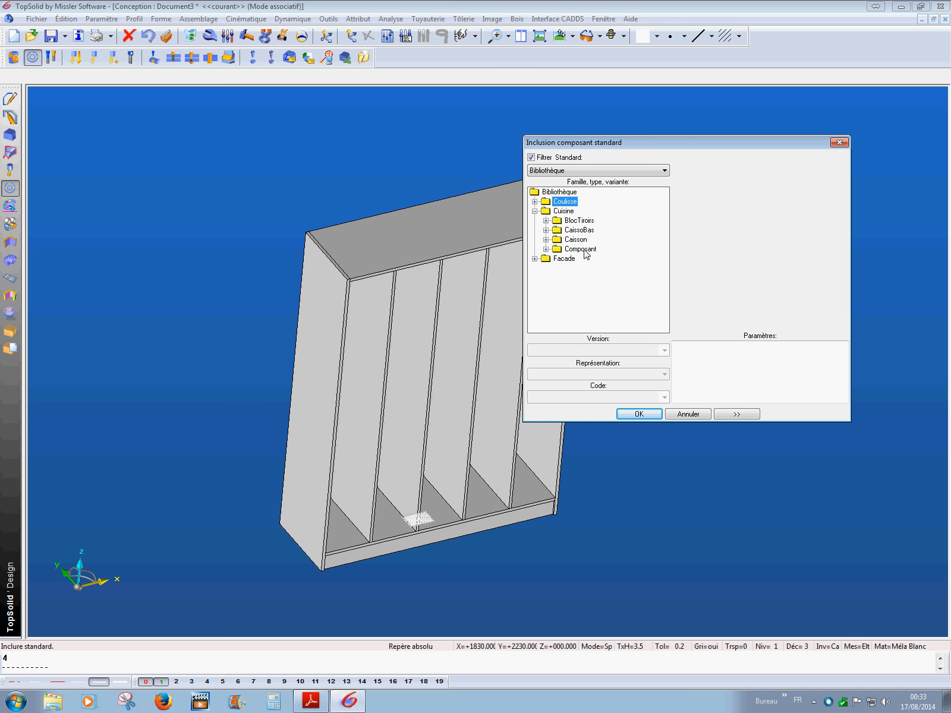
click(551, 251)
click(594, 288)
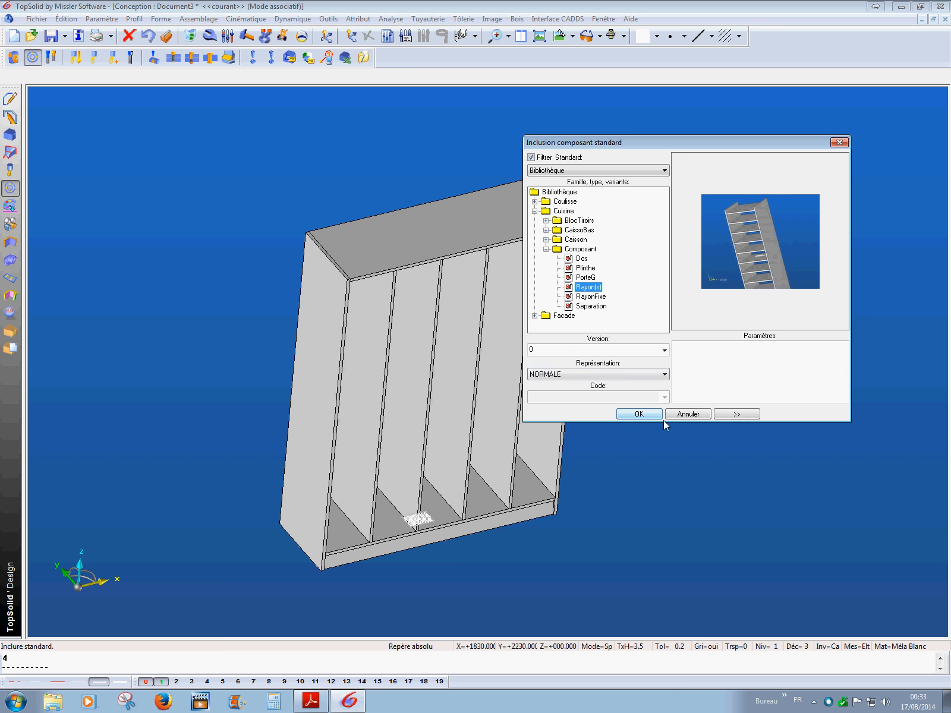
click(635, 414)
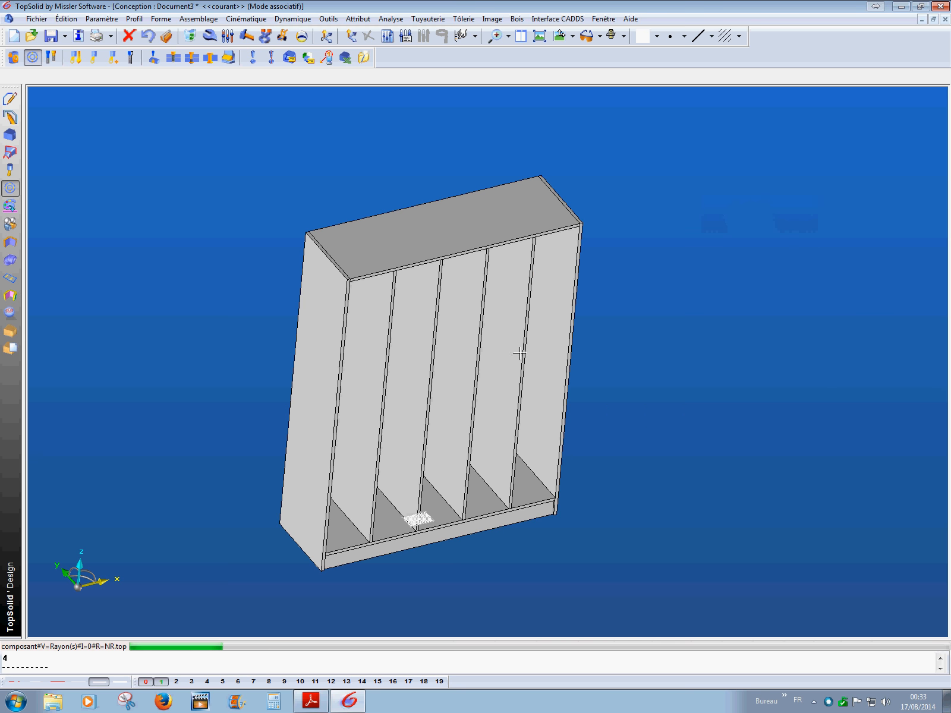
Step: Place the shelf component in all the cabinet's compartments with multiple inclusion in LOGEMENT mode, setting the number of shelves to 5
click(559, 389)
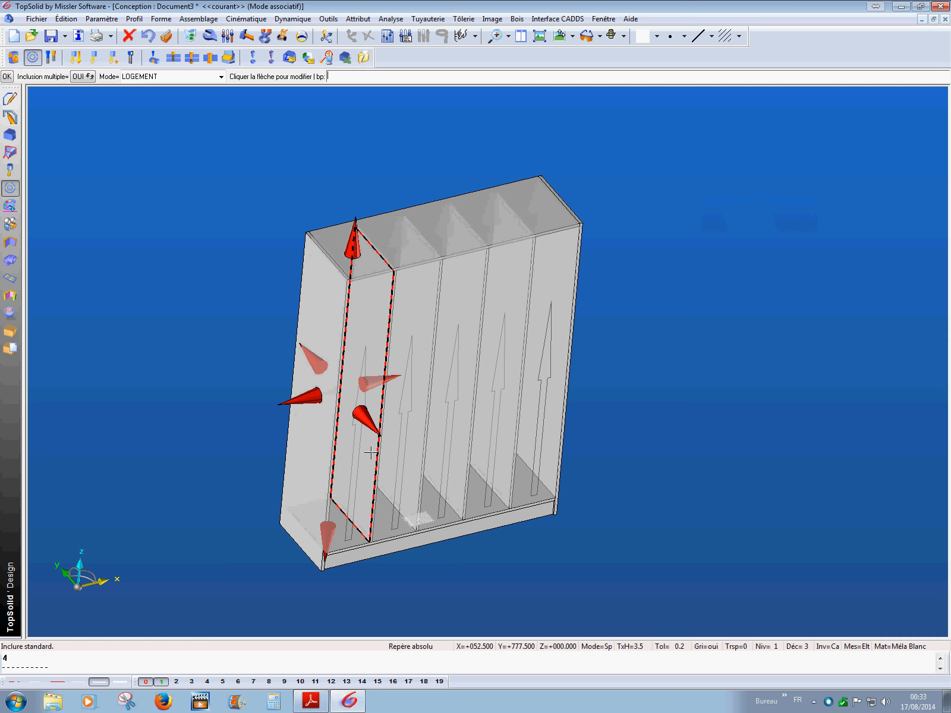
click(210, 299)
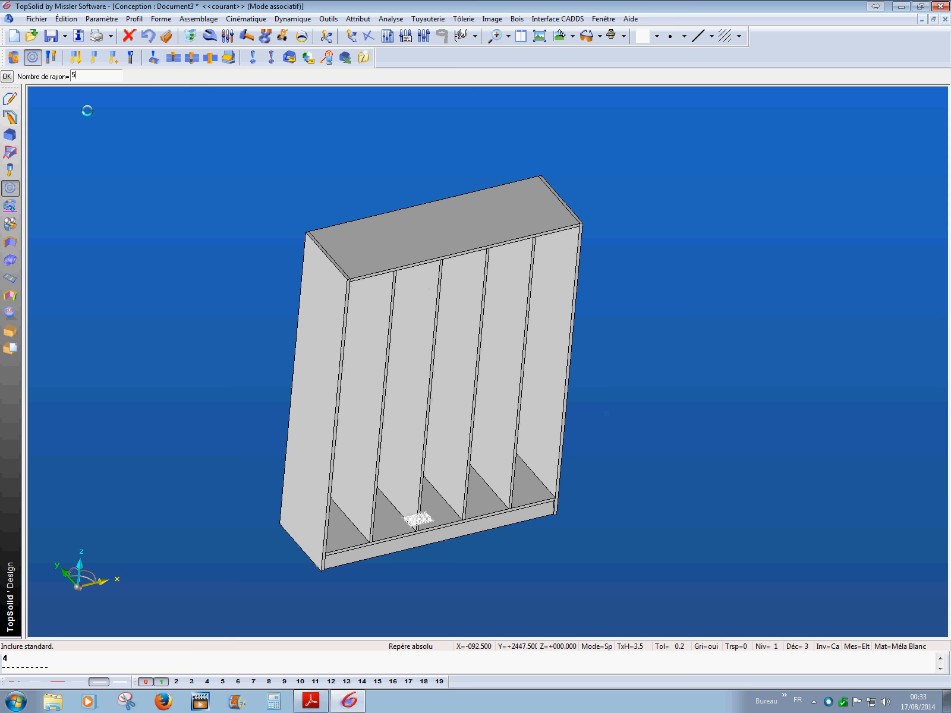
middle_drag(250, 410, 270, 378)
scroll(290, 324, up, 2)
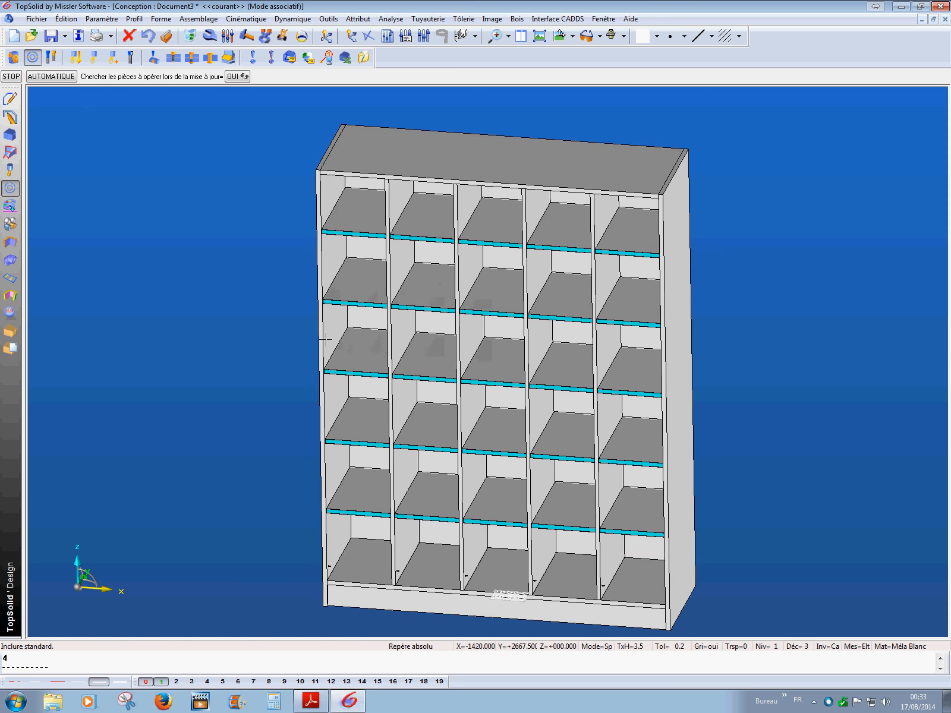
Step: Have the parts operated on by the shelf component found automatically, keeping the search on update set to OUI
middle_drag(325, 339, 275, 354)
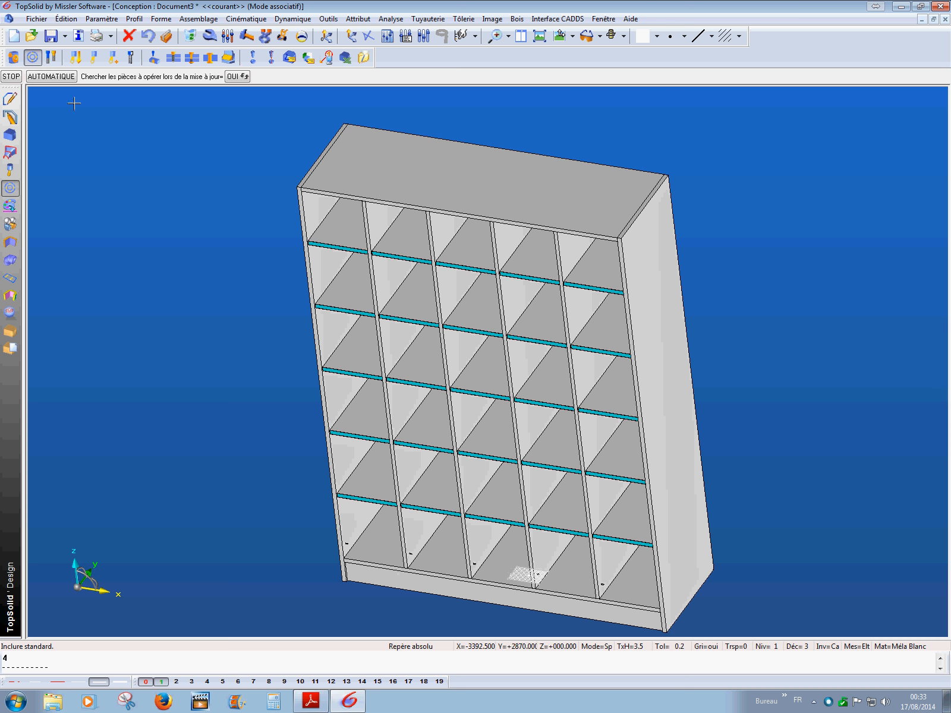
click(60, 76)
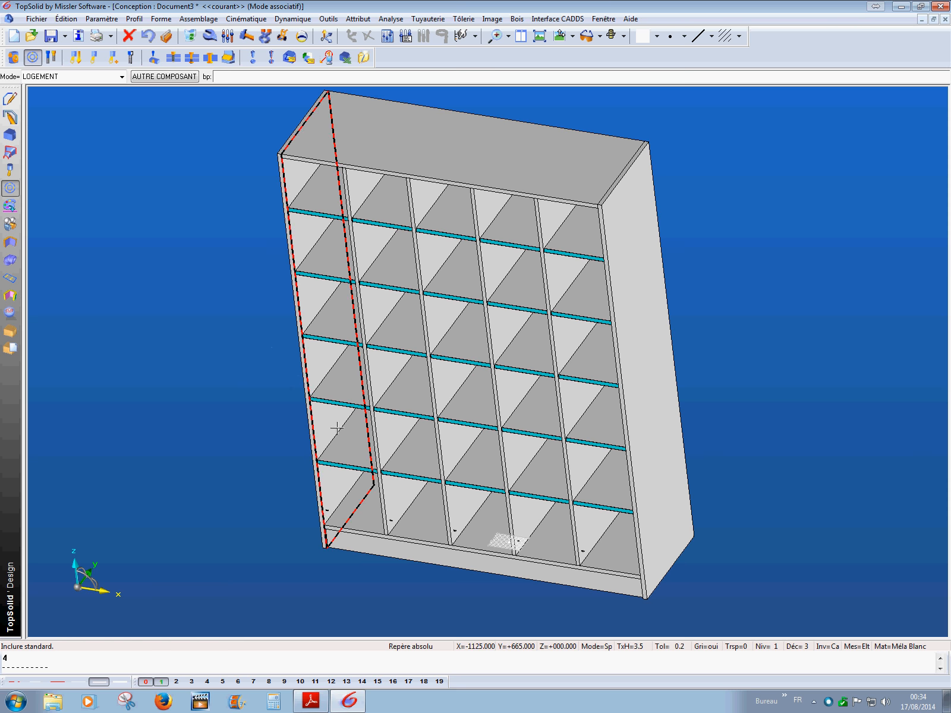
middle_drag(228, 399, 309, 399)
scroll(306, 337, up, 2)
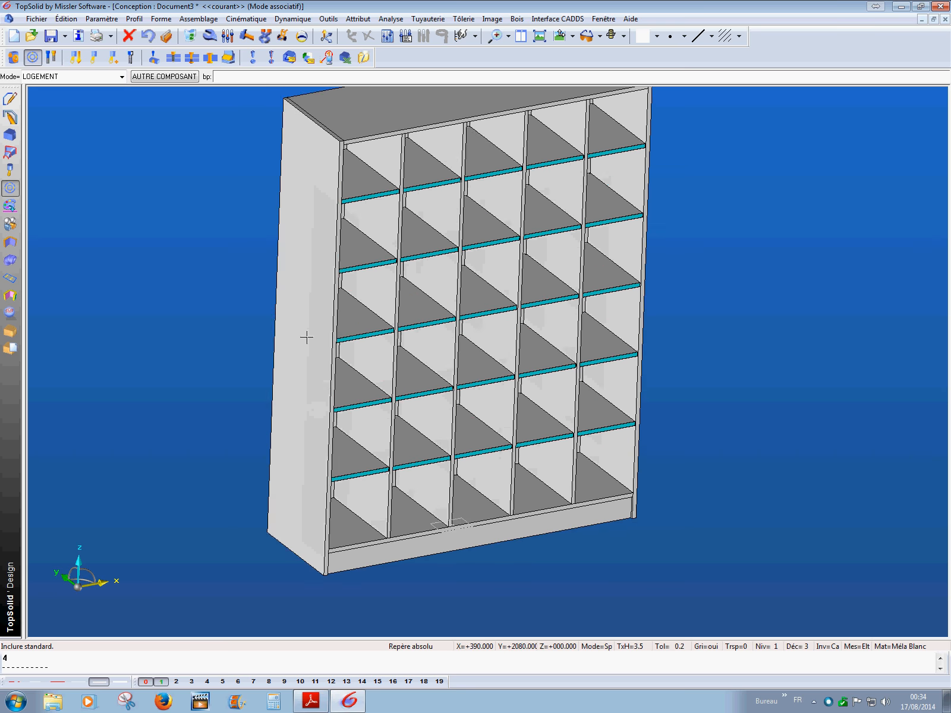
Step: Examine the cabinet's shapes in the entity tree, highlighting the individual pièce entries to see which panel each one represents
middle_drag(306, 337, 305, 385)
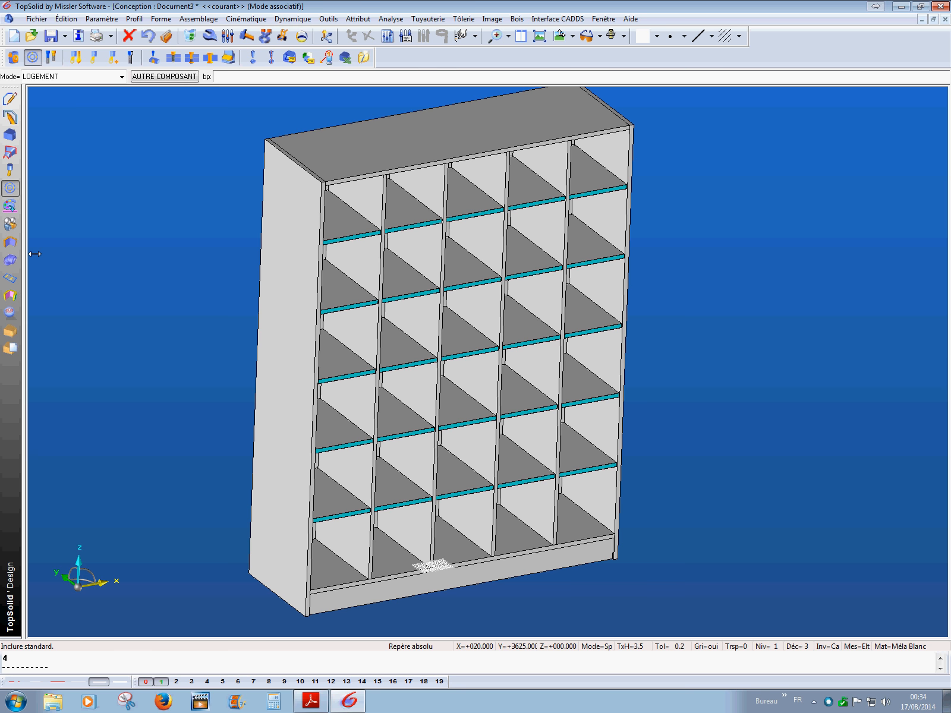
drag(26, 262, 156, 265)
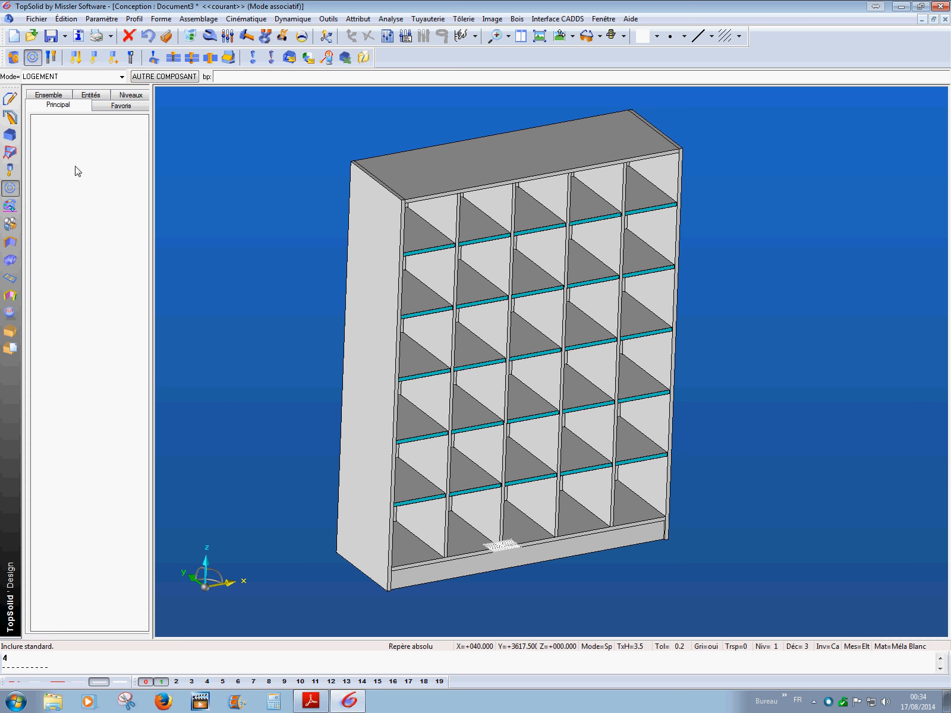
click(100, 98)
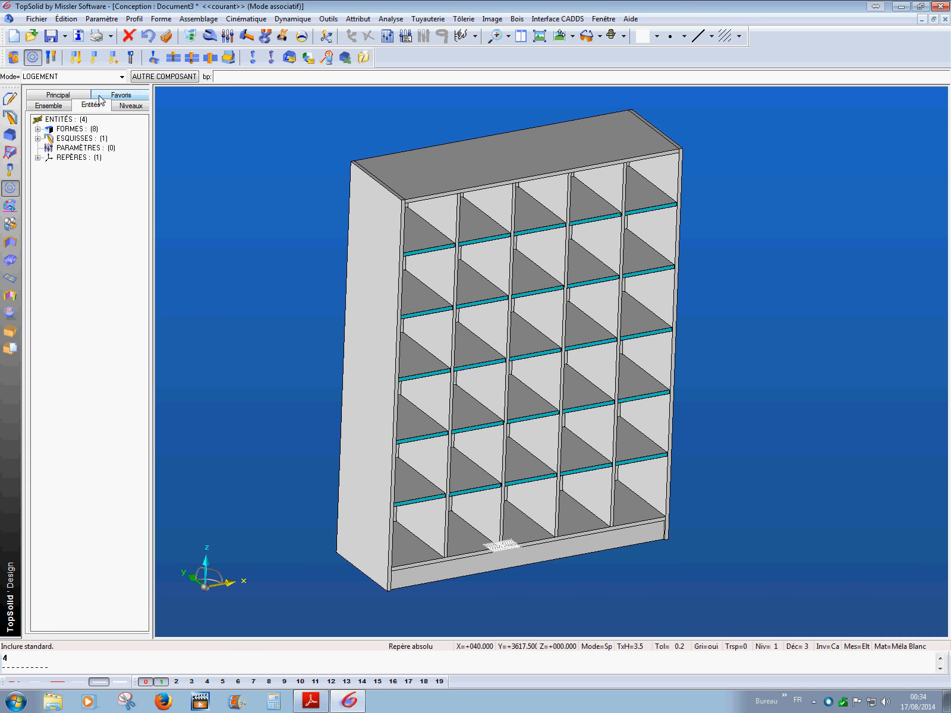
click(37, 129)
click(77, 158)
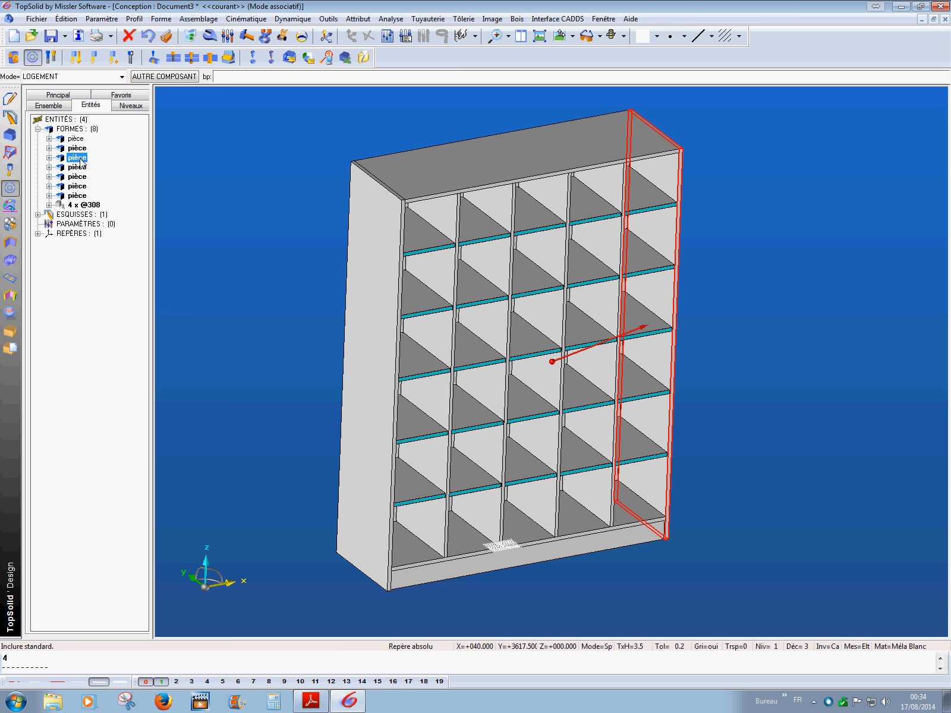
click(78, 167)
click(79, 196)
click(81, 187)
click(81, 196)
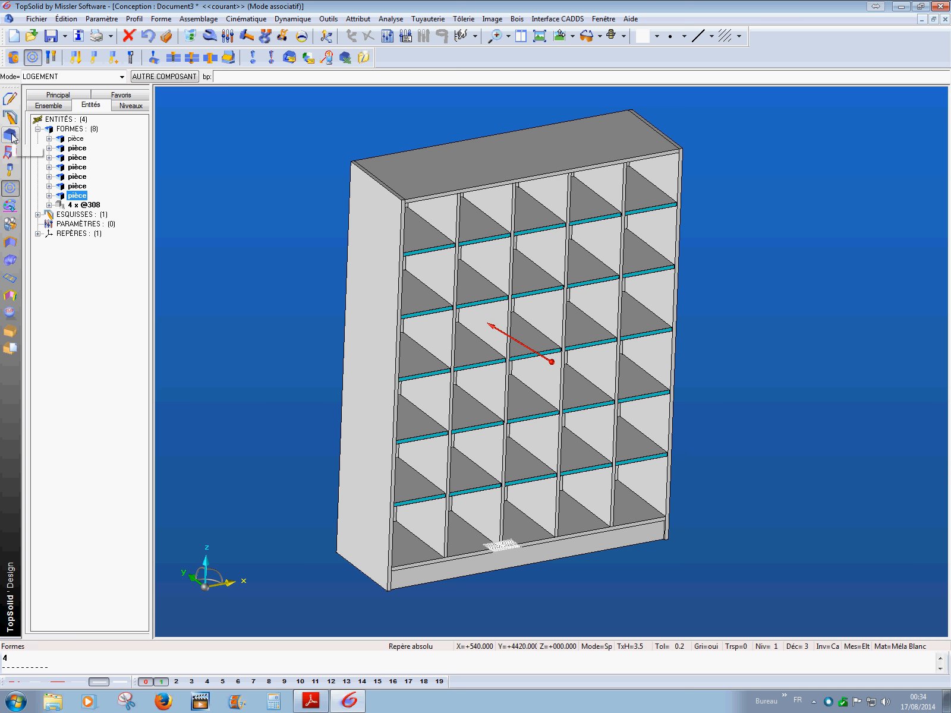
Step: Define the cabinet's left side panel as a part with designation JoueG and part type Panneau
click(10, 331)
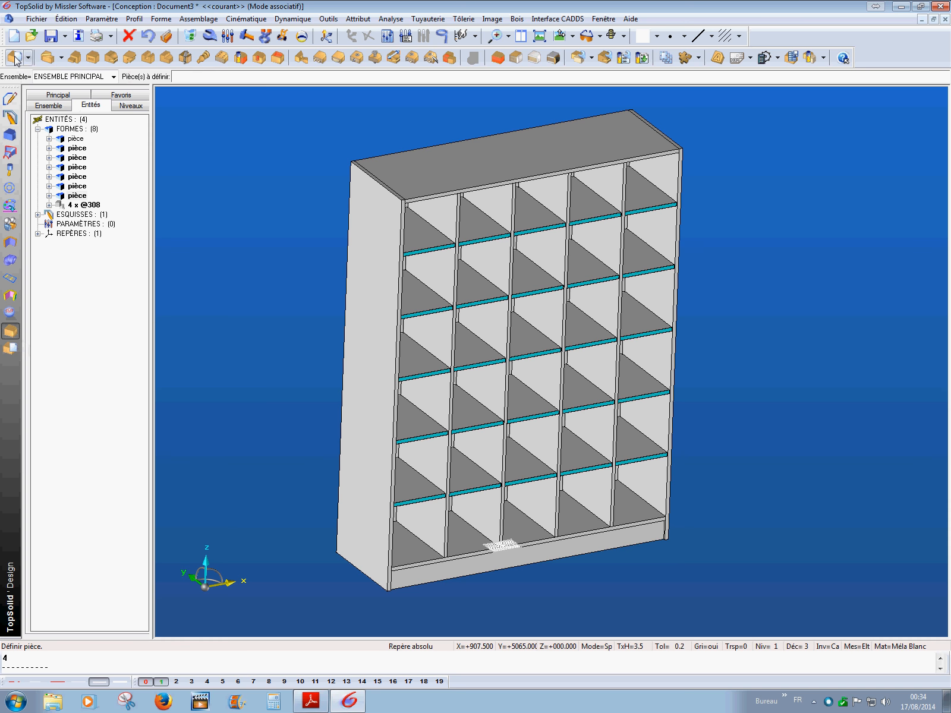
click(373, 244)
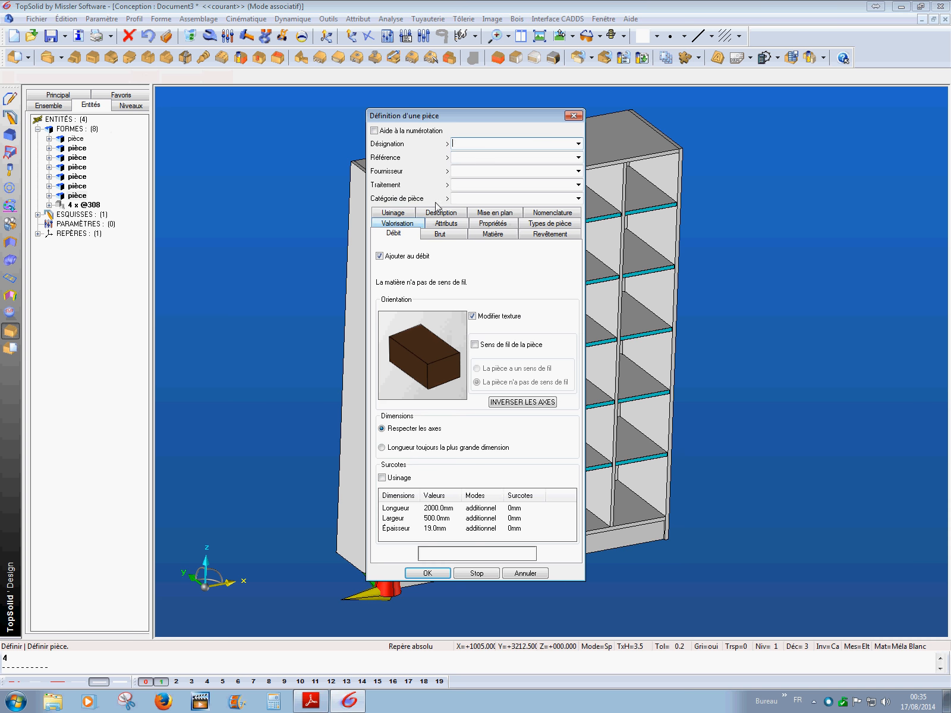
click(578, 143)
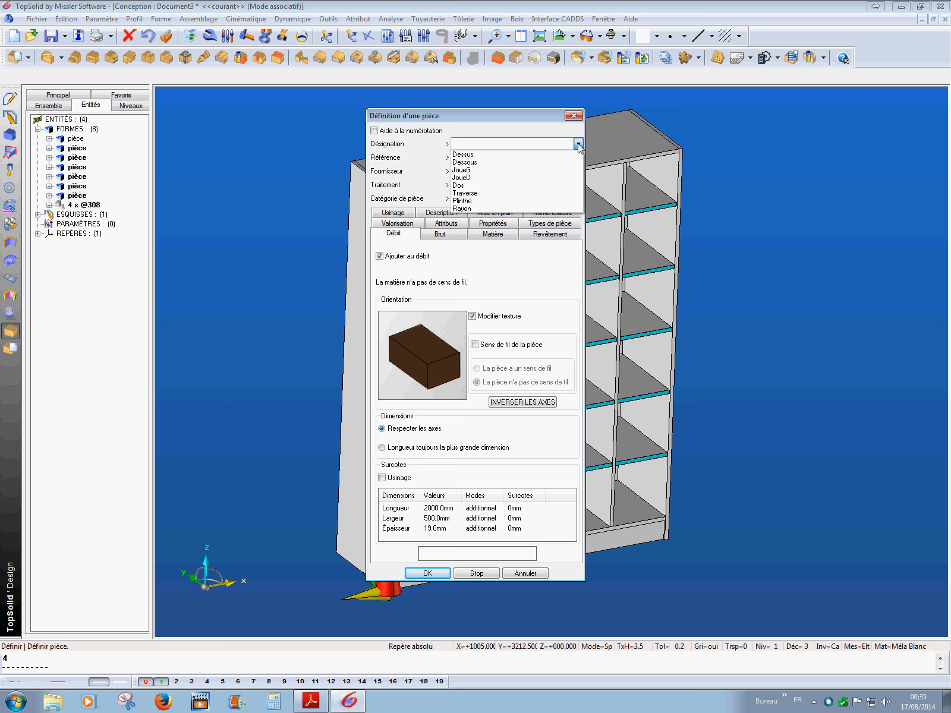
click(523, 170)
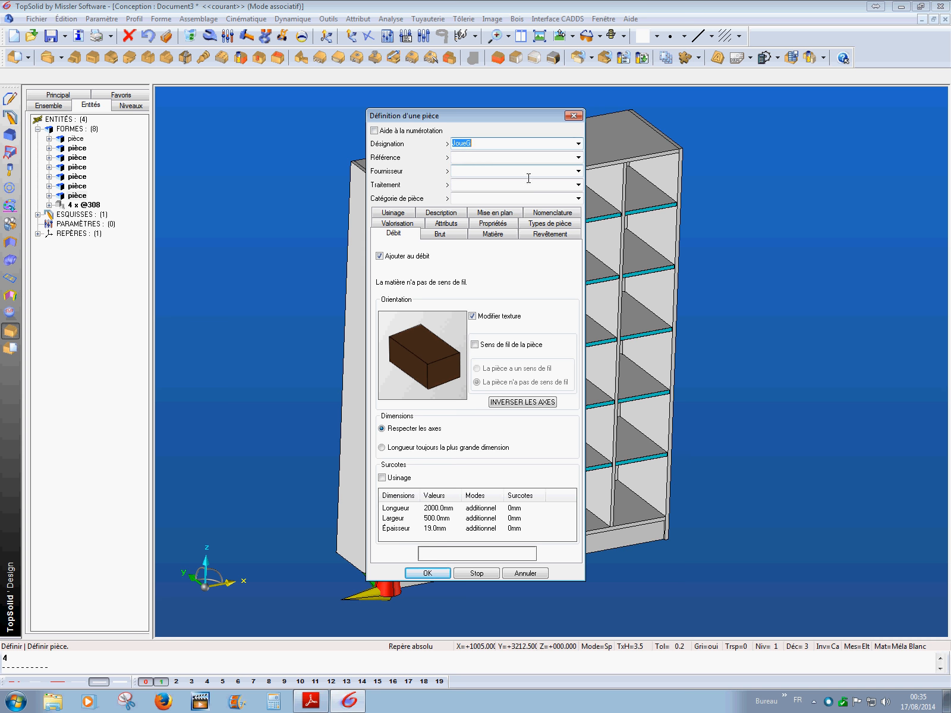
click(541, 224)
click(398, 271)
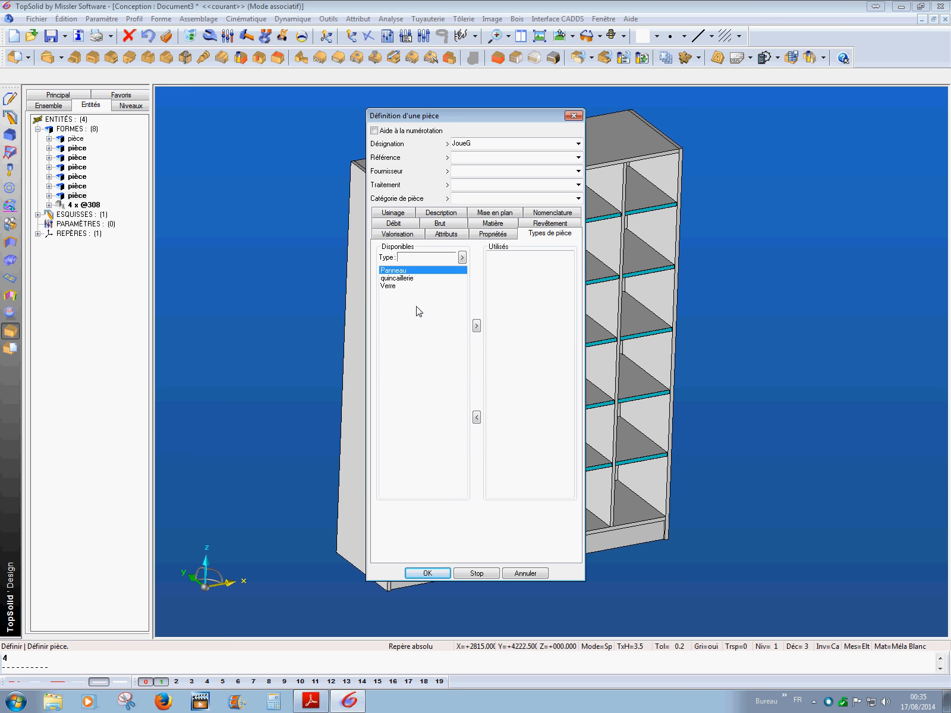
click(476, 325)
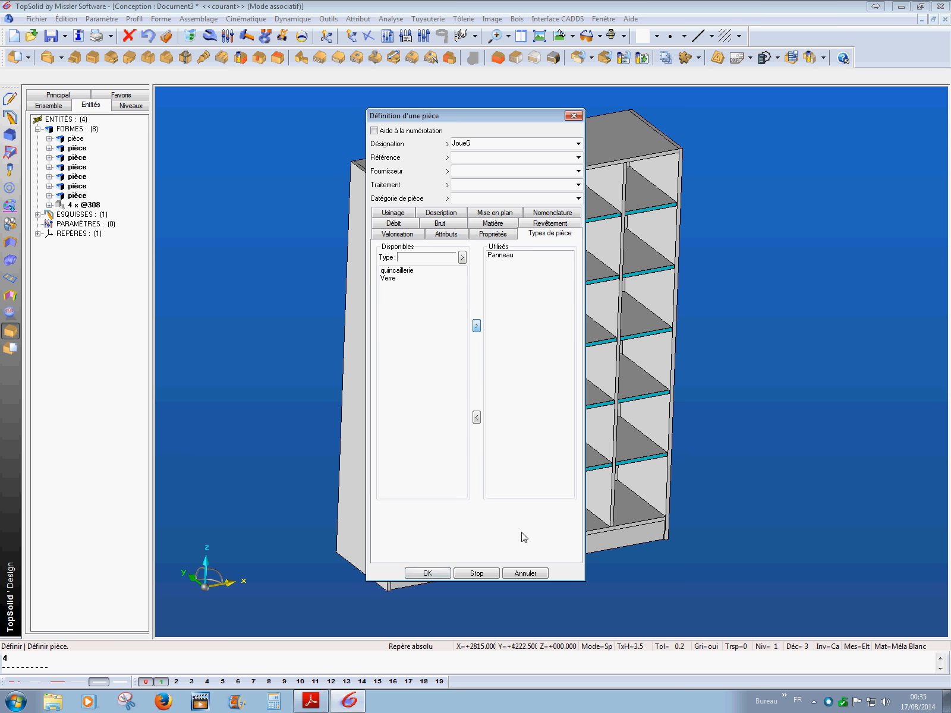
click(437, 576)
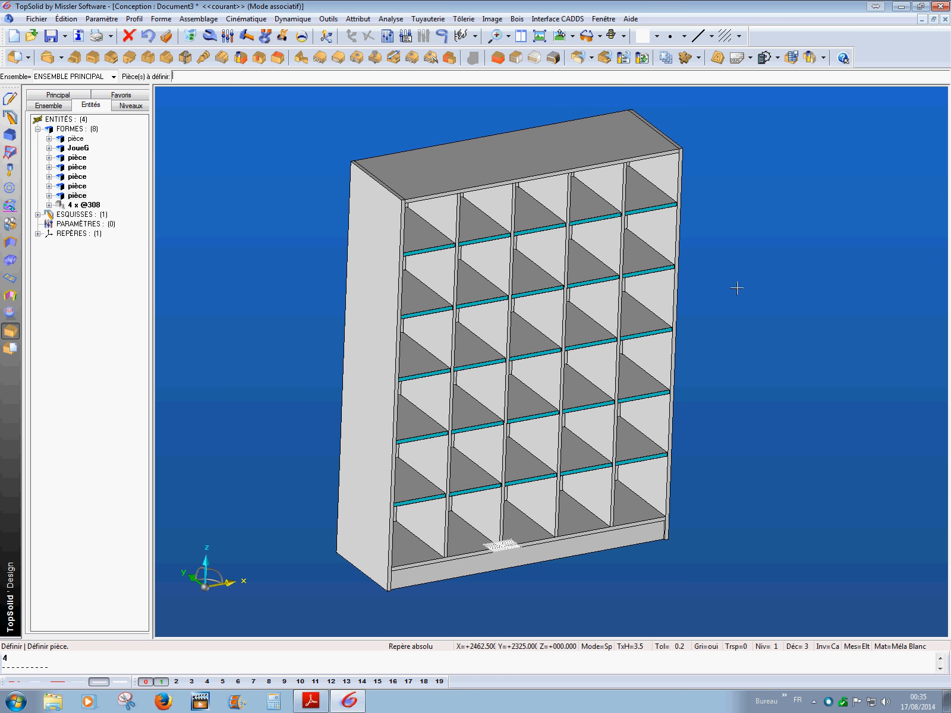
Step: Define the cabinet's right side panel as a part with designation JoueD and part type Panneau
middle_drag(779, 299, 486, 152)
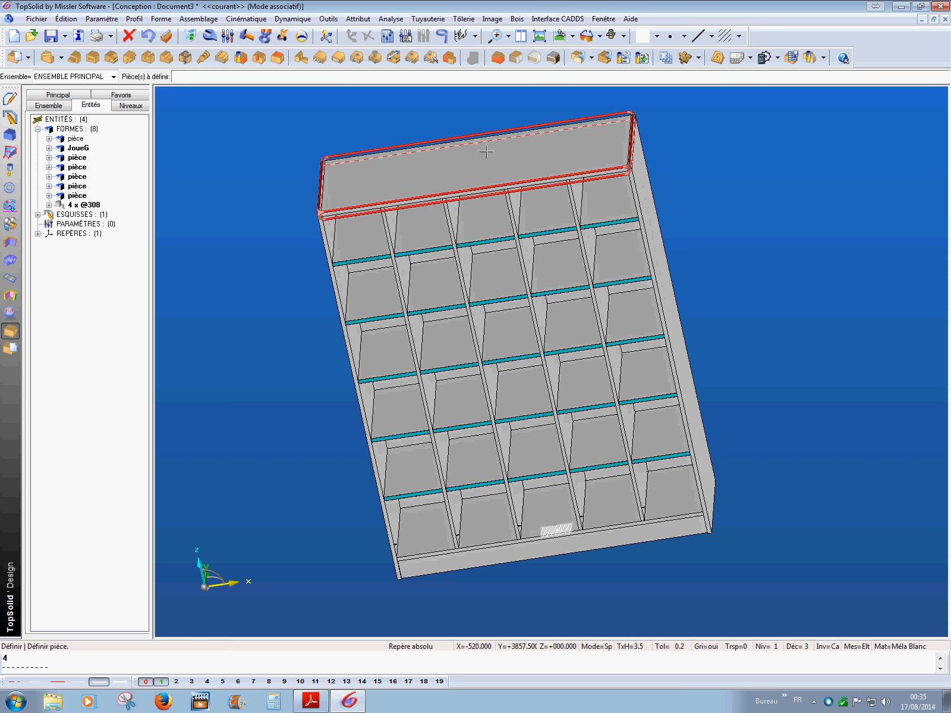
middle_drag(715, 255, 642, 271)
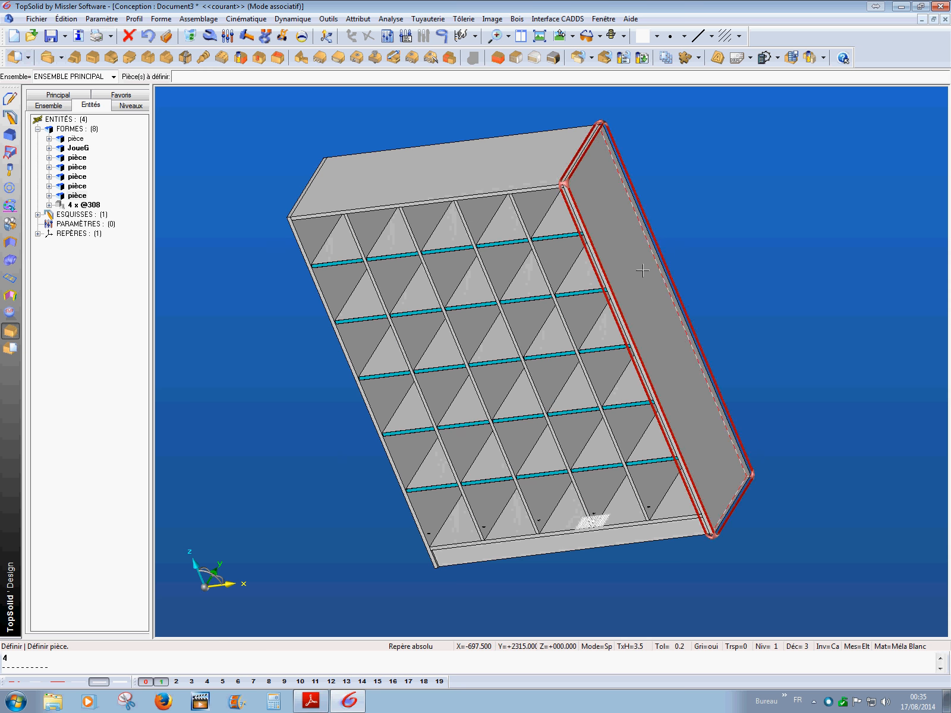
click(643, 271)
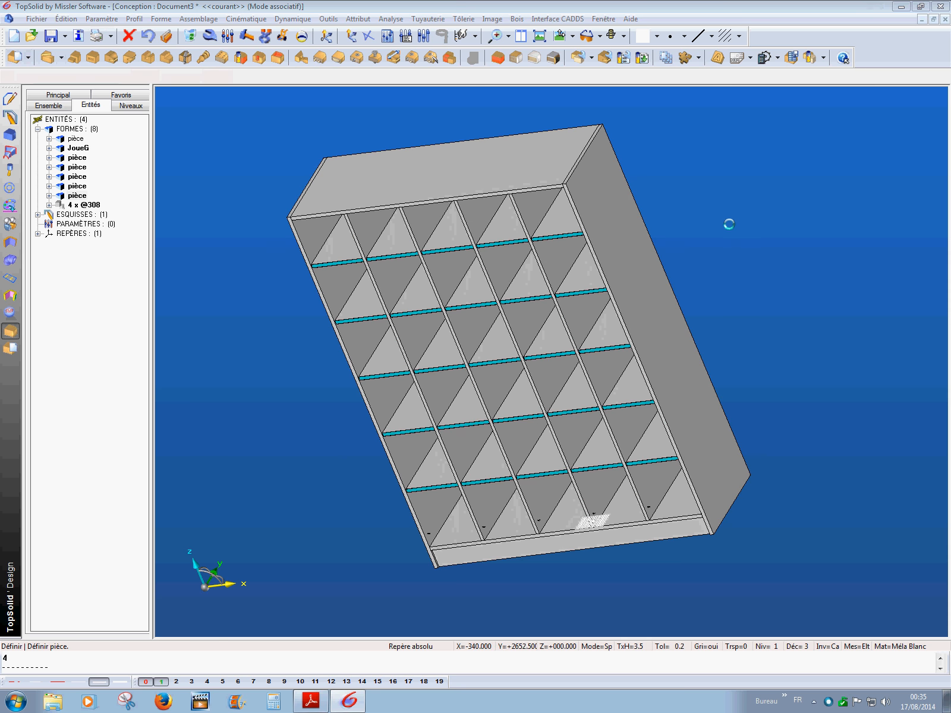
click(578, 144)
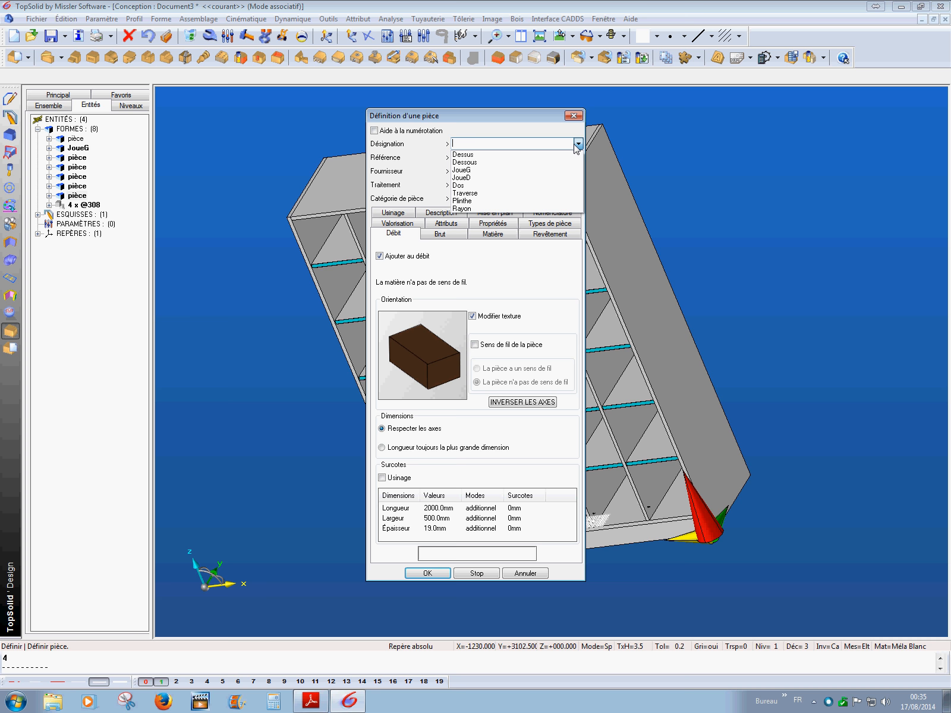
click(535, 177)
click(550, 223)
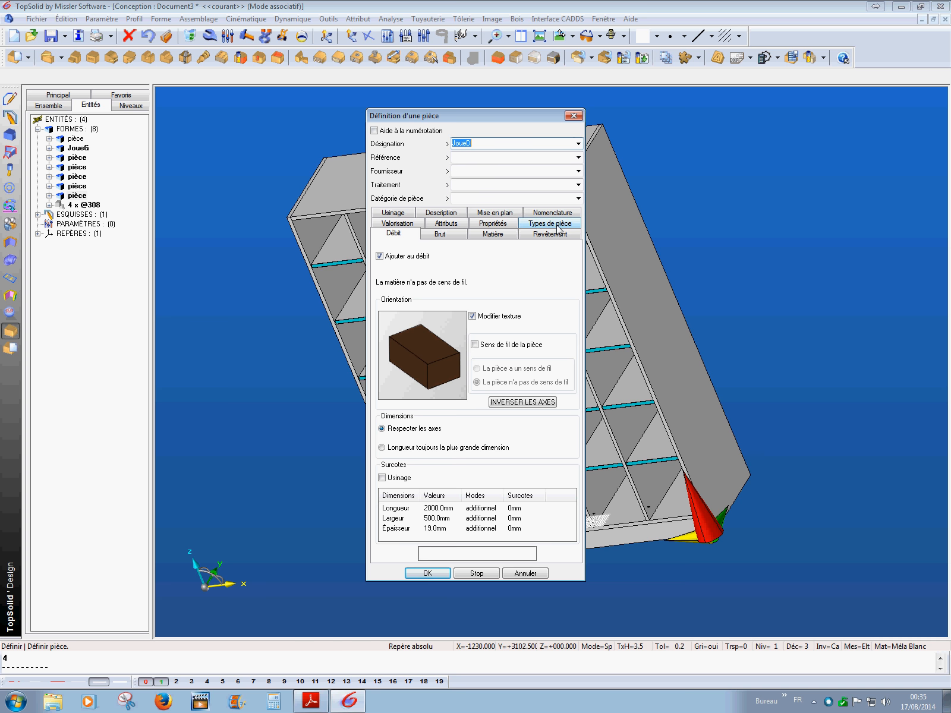
click(392, 270)
click(476, 327)
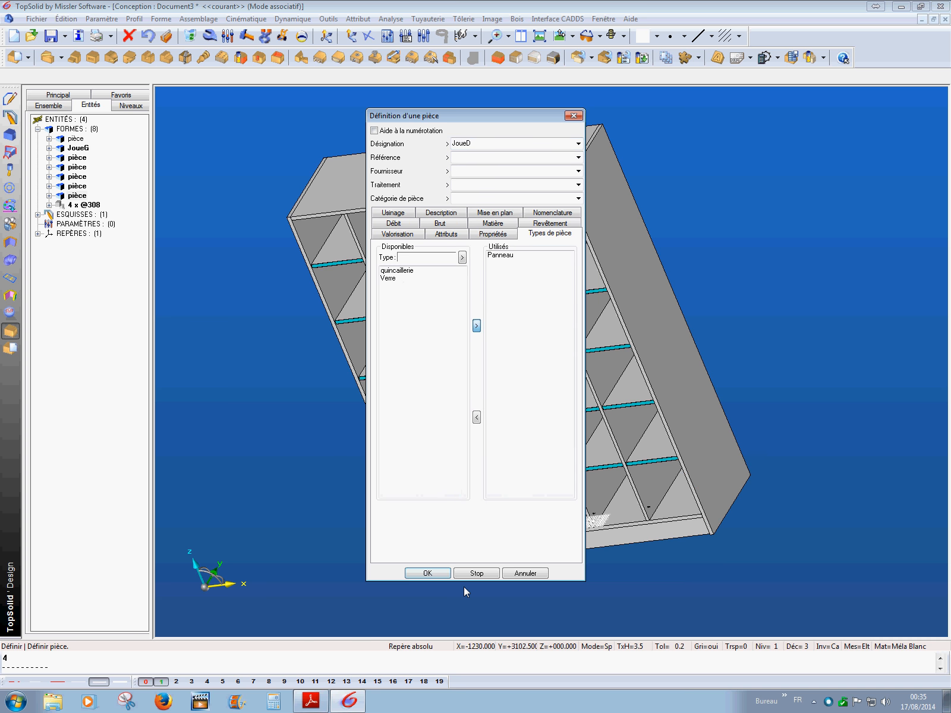
click(426, 573)
Step: Define the cabinet's top panel as a part with designation Dessus and part type Panneau, keeping automatic axis selection
middle_drag(405, 369, 531, 362)
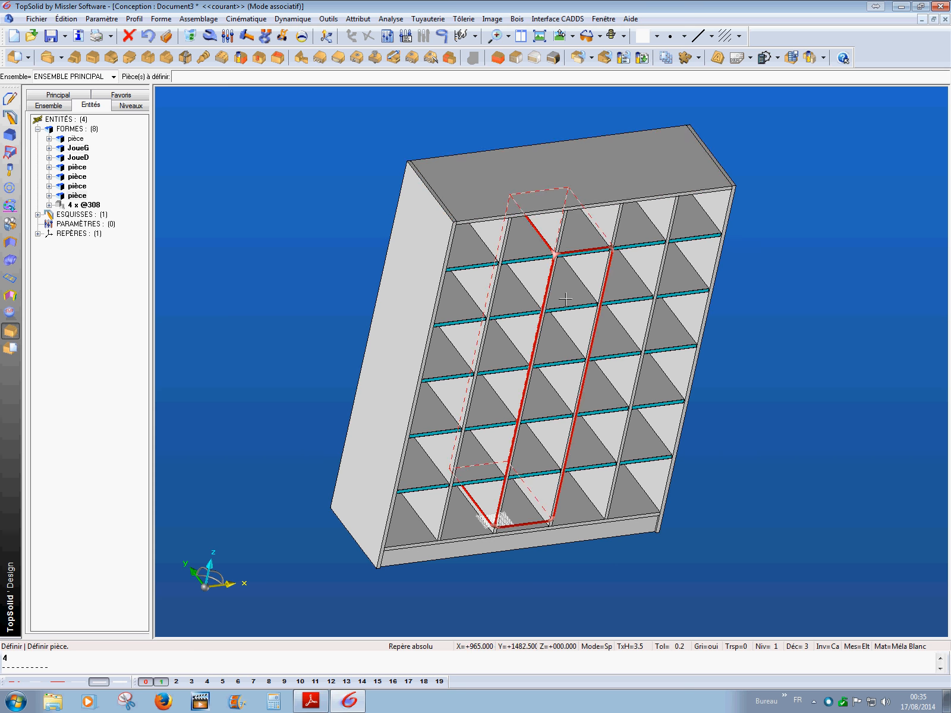
click(562, 182)
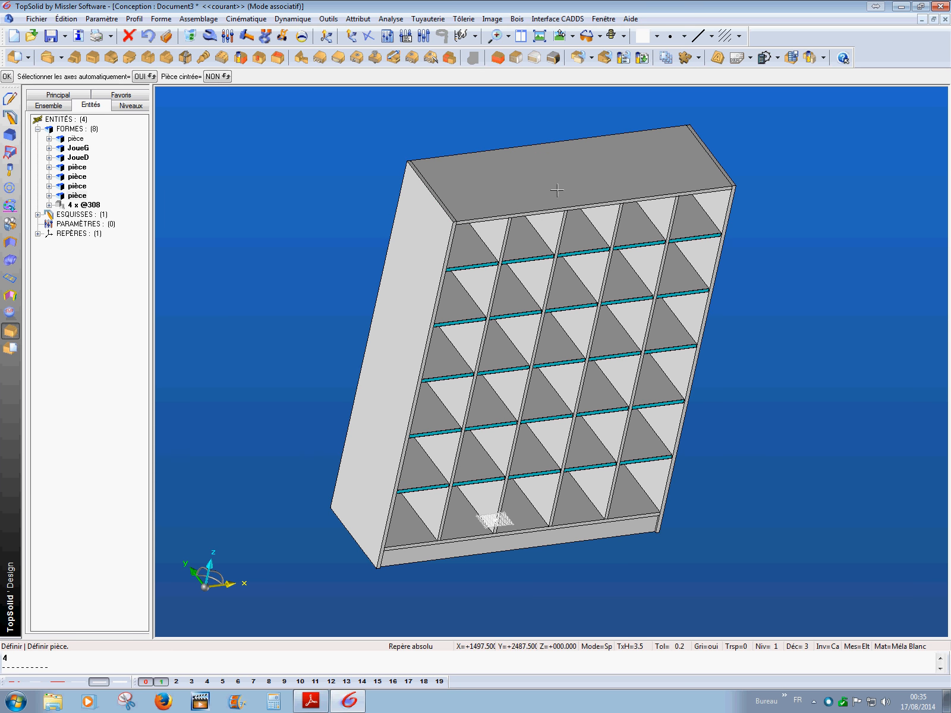
key(Return)
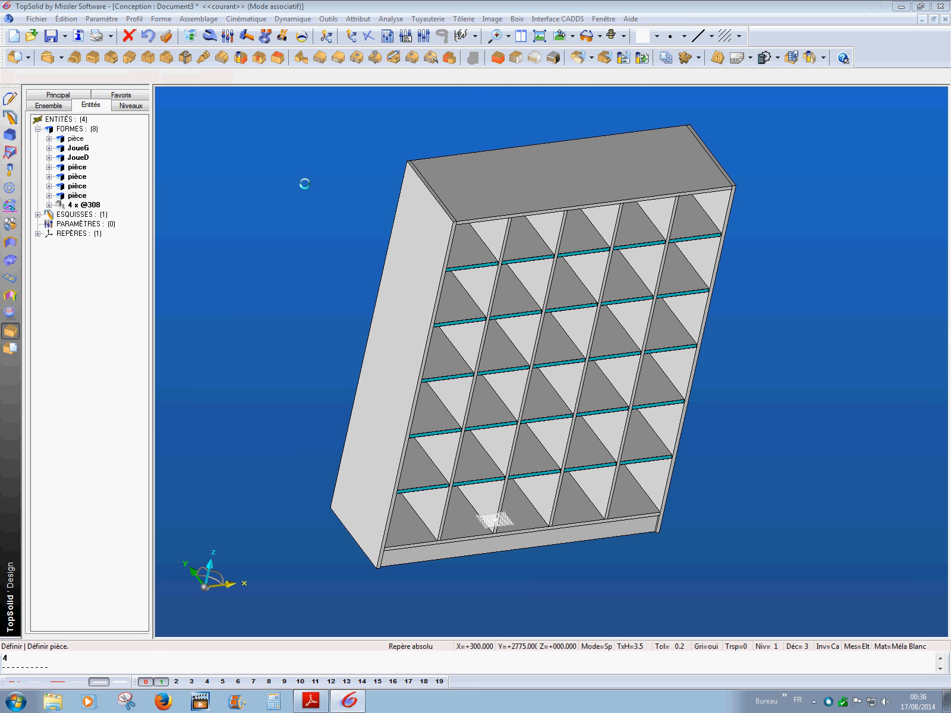
click(578, 143)
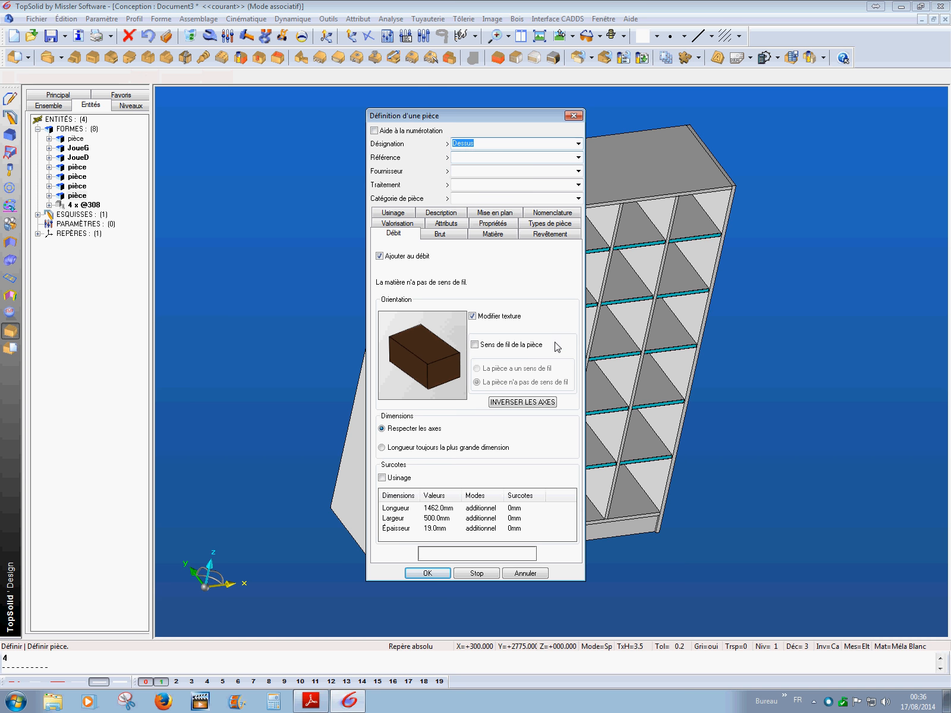
click(549, 224)
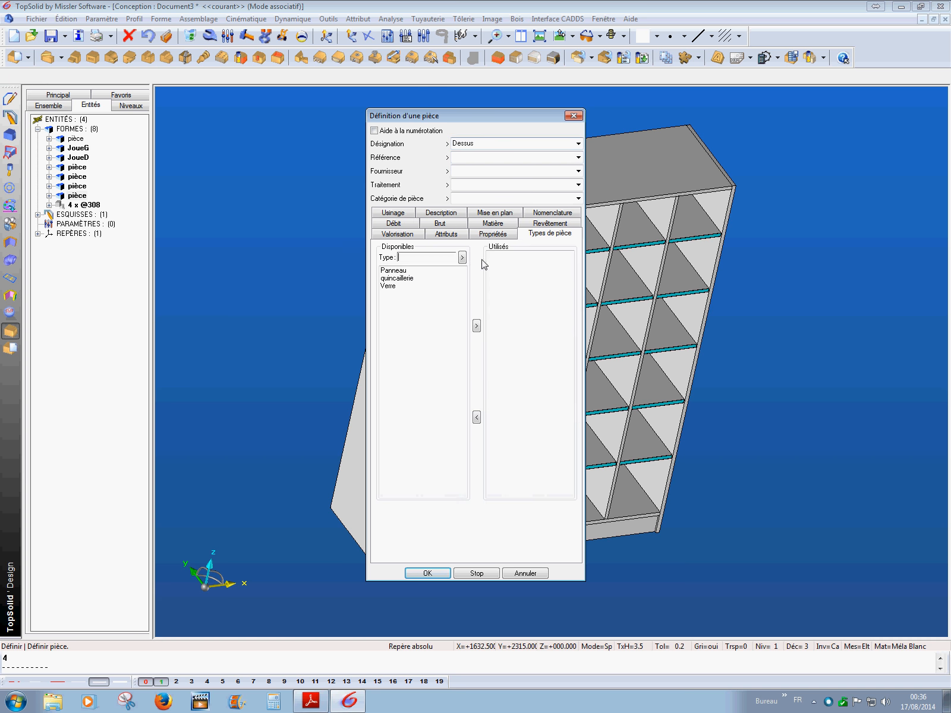
click(398, 271)
click(476, 326)
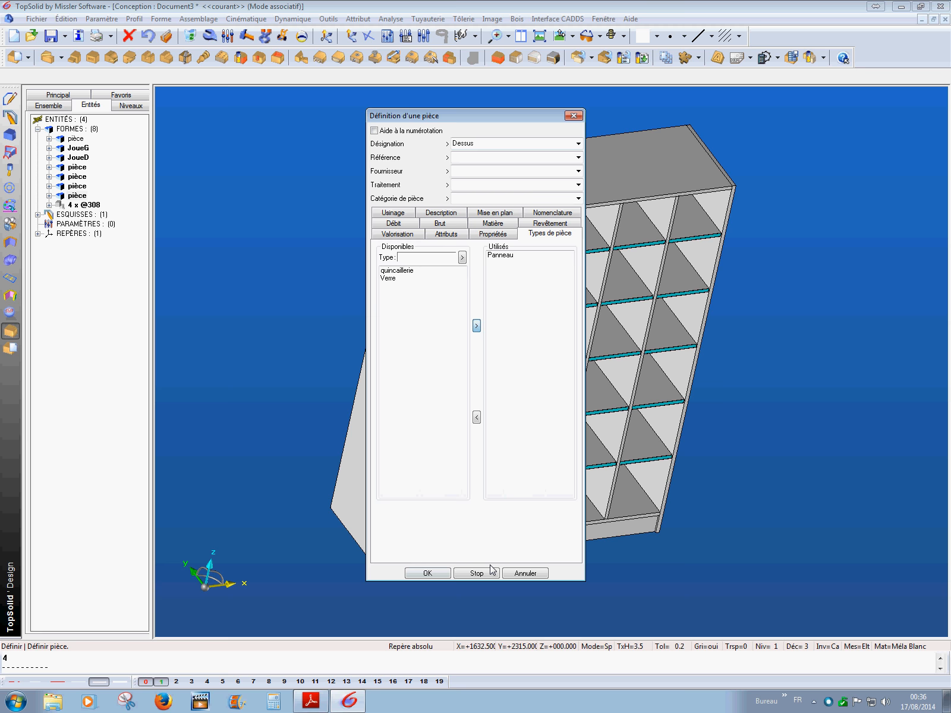
click(440, 577)
Step: Define the cabinet's bottom panel as a part with designation Dessous and part type Panneau
scroll(660, 418, up, 3)
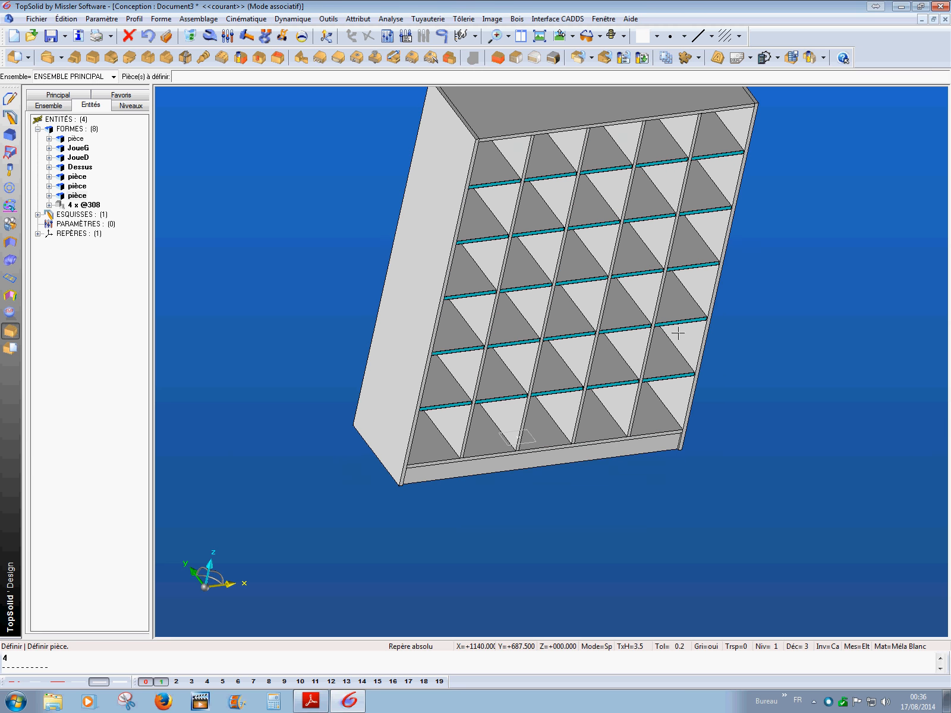
click(549, 445)
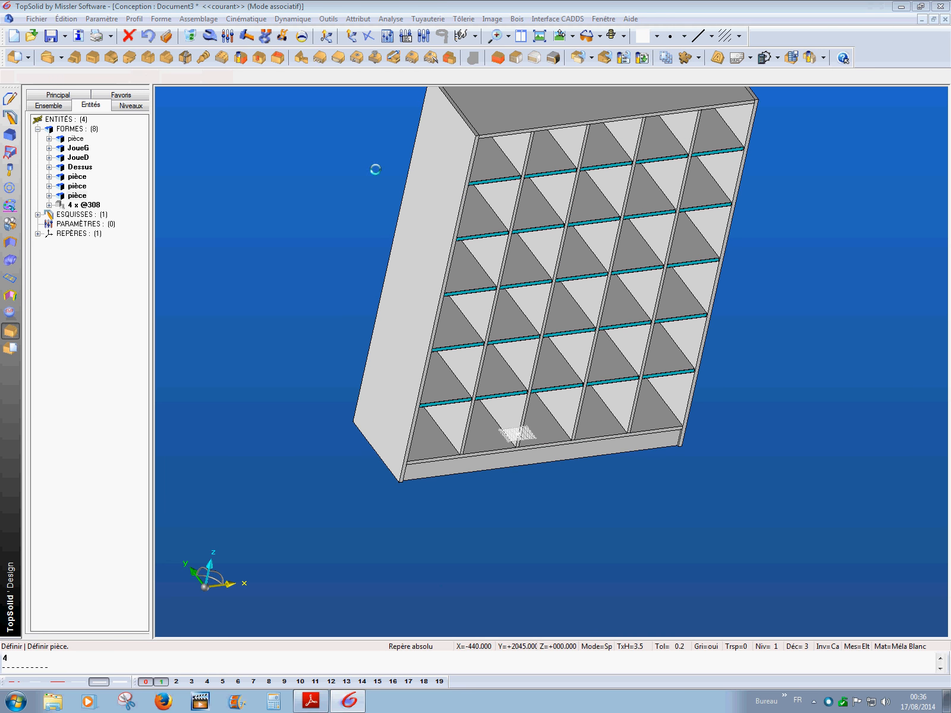
click(577, 143)
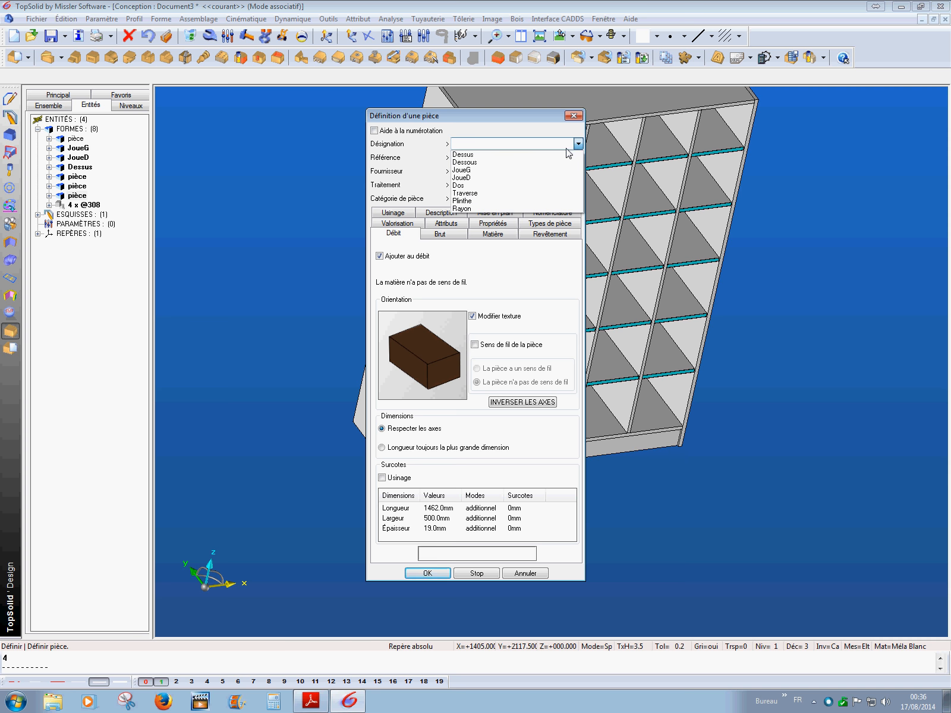
click(535, 163)
click(551, 225)
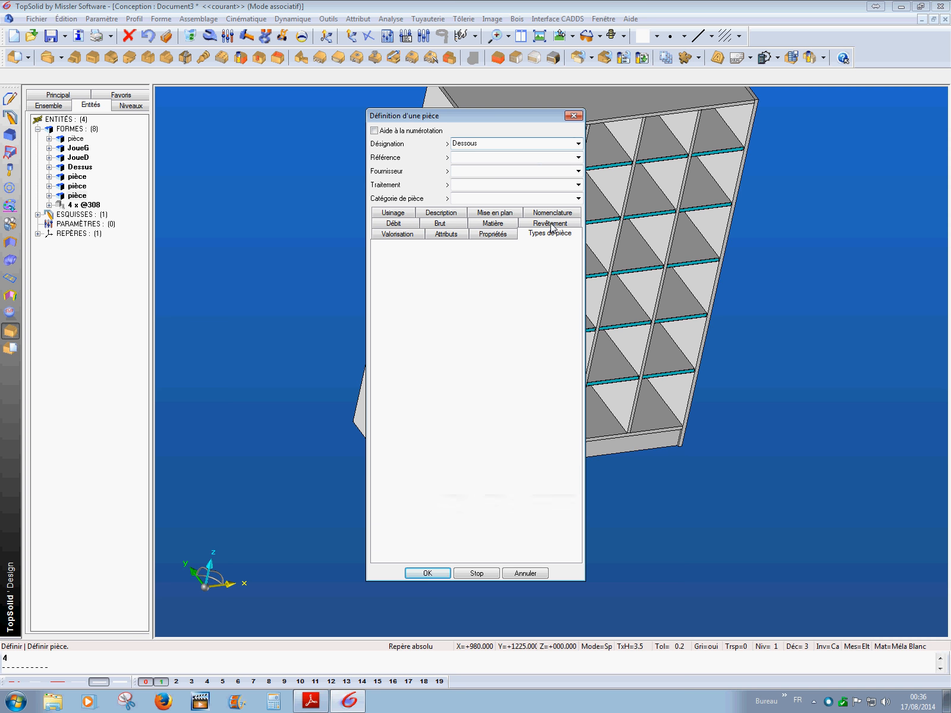
click(400, 278)
click(395, 271)
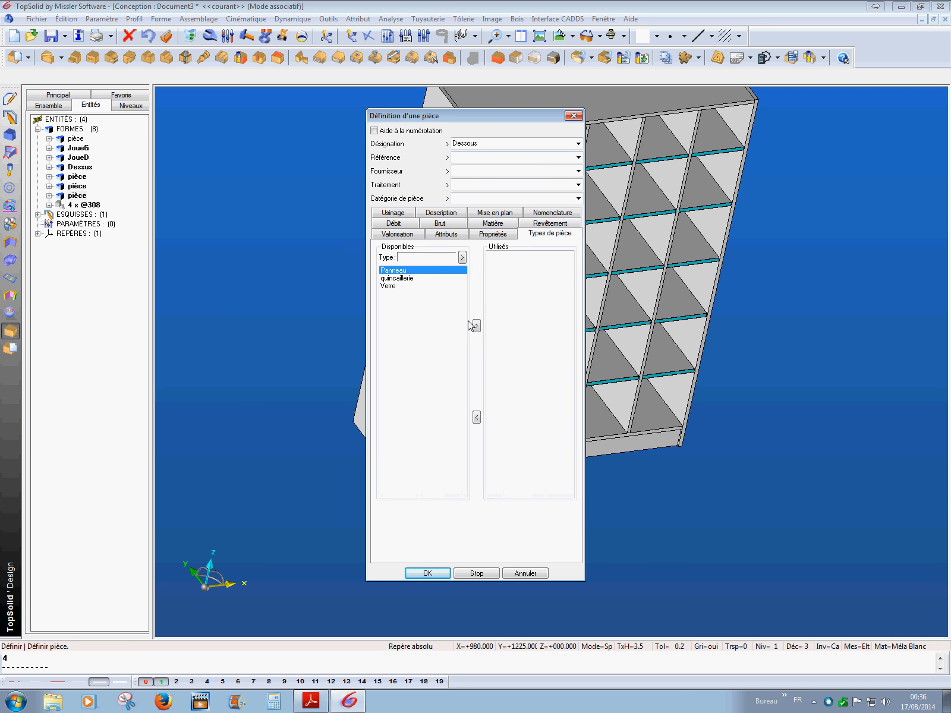
click(476, 326)
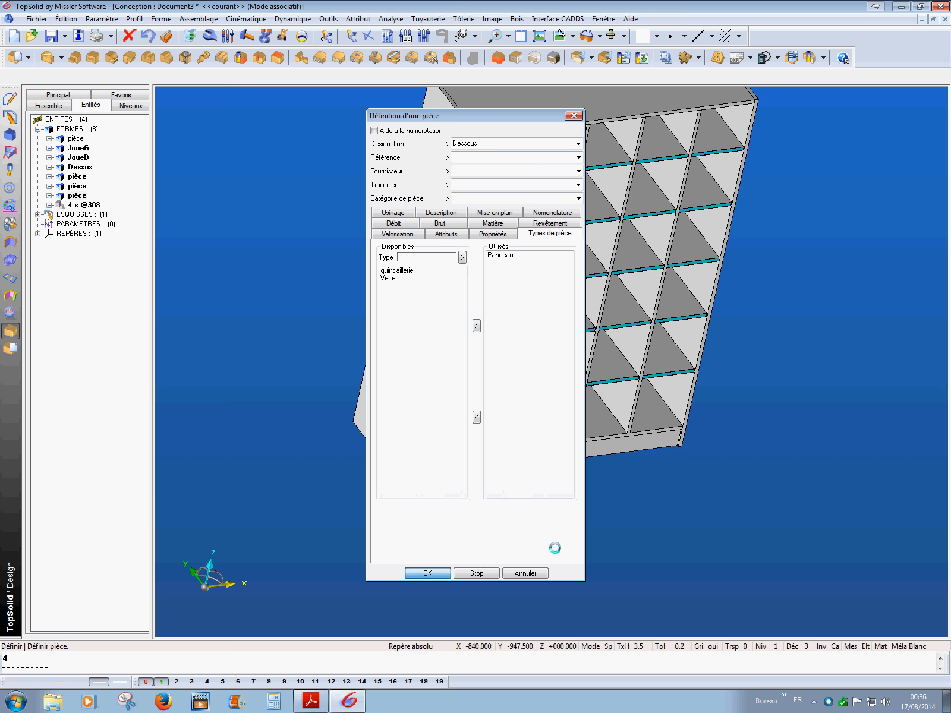
click(427, 573)
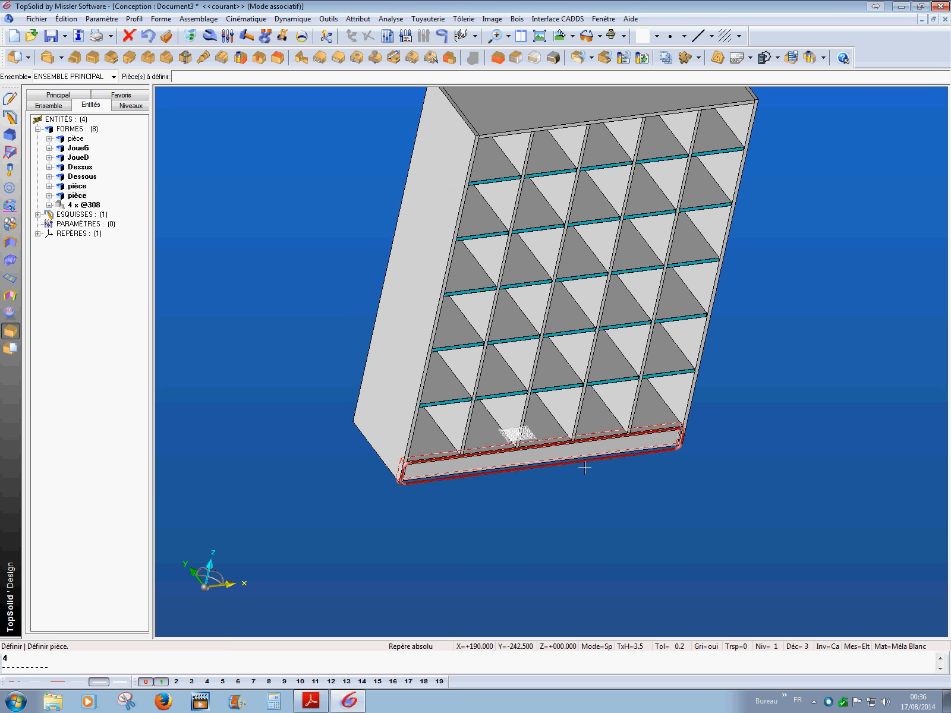
Step: Define the front plinth below the bottom panel as a part with designation Plinthe and part type Panneau
middle_click(293, 262)
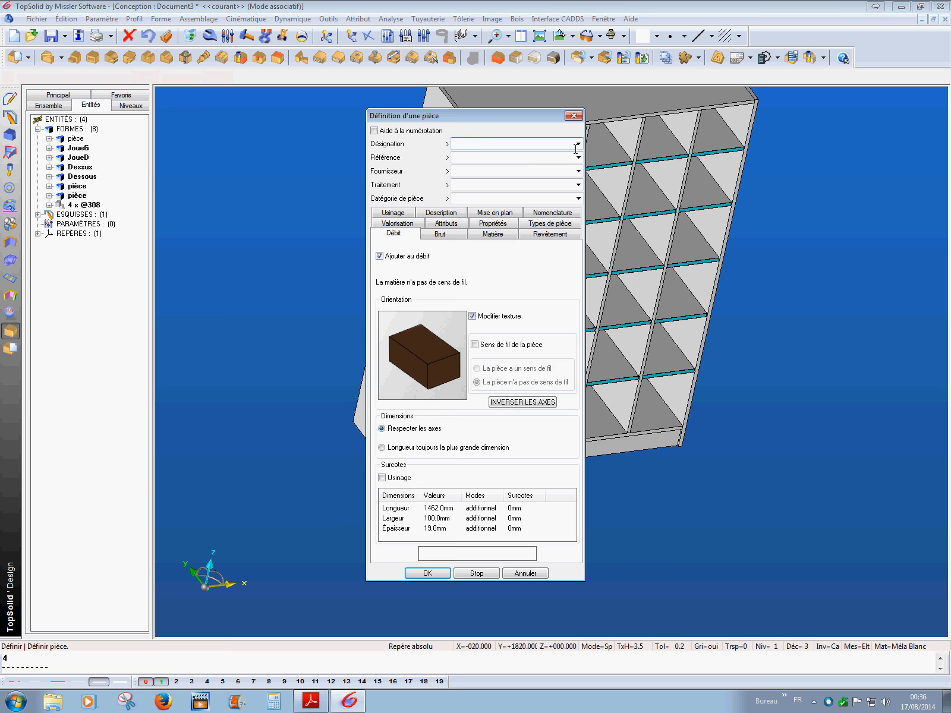
click(578, 143)
click(526, 201)
click(553, 225)
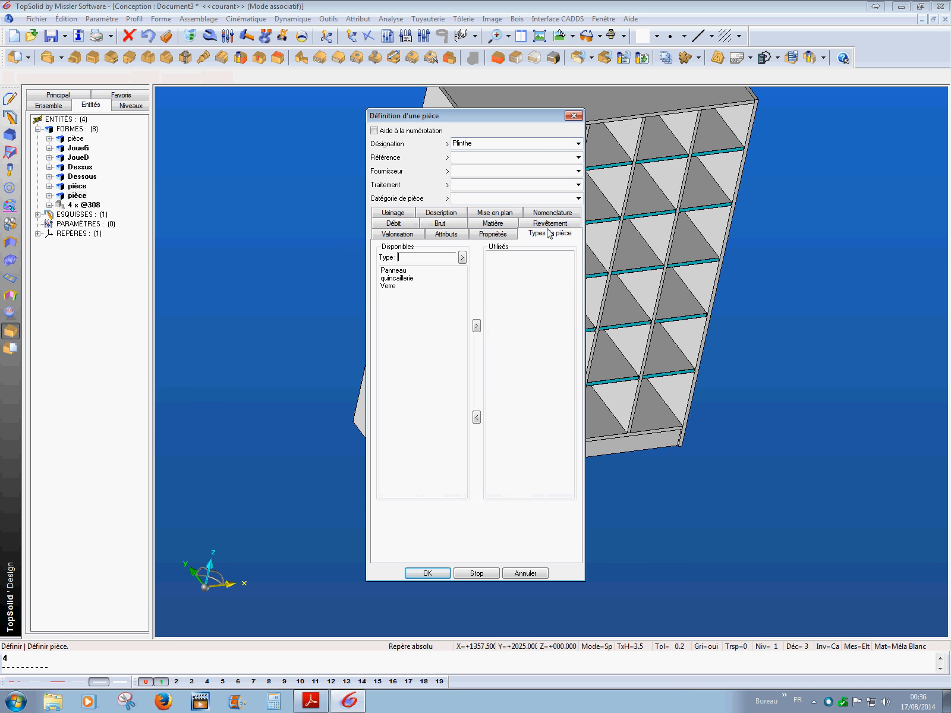
click(396, 270)
click(476, 326)
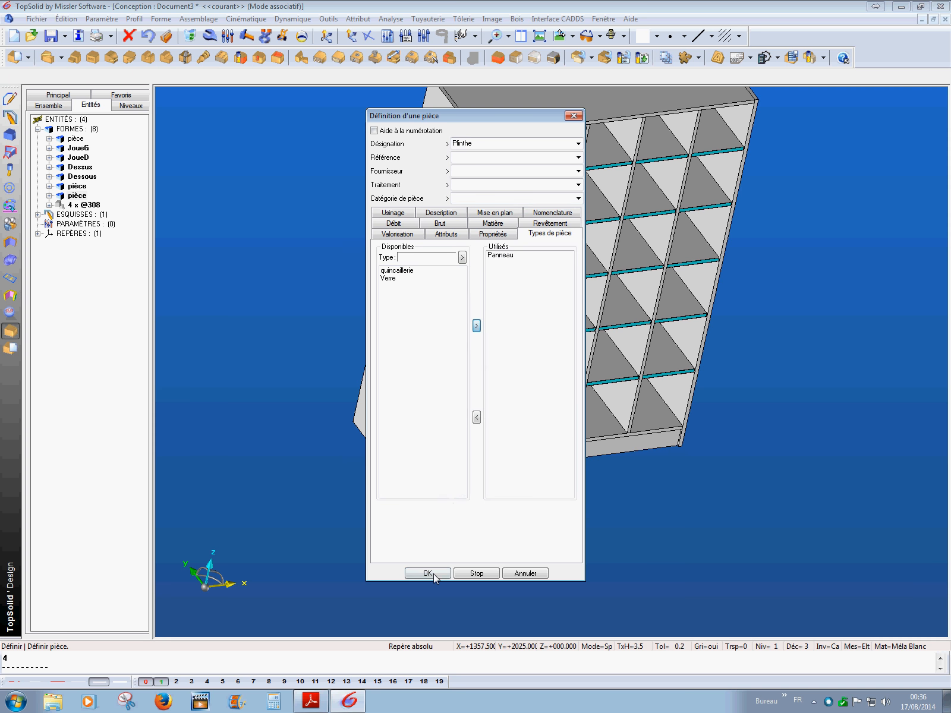
click(429, 574)
middle_drag(435, 450, 535, 367)
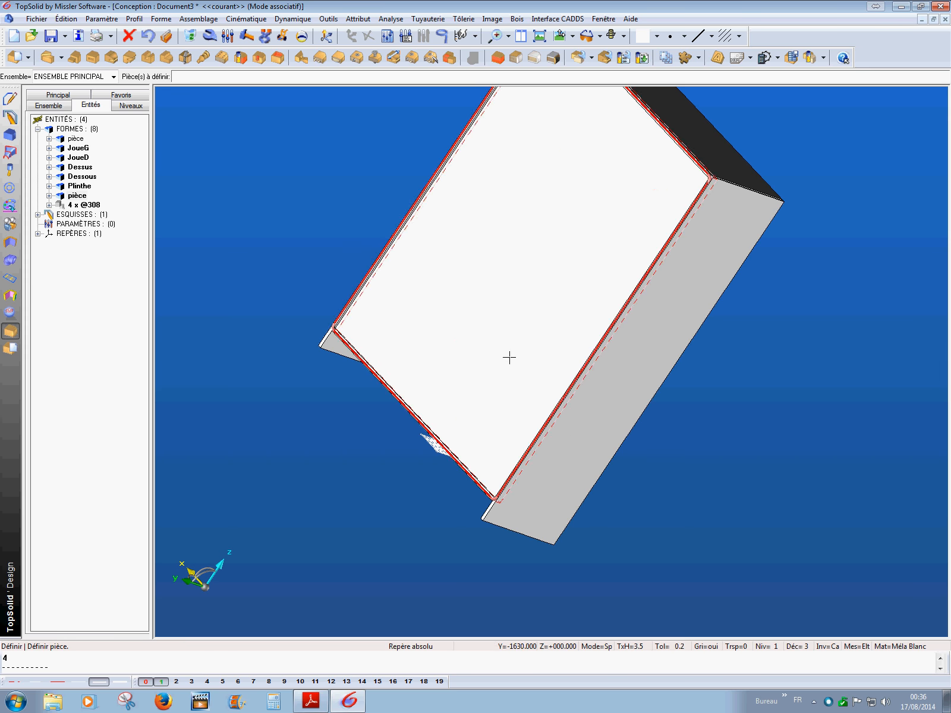
Step: Define the cabinet's back panel as a part with designation Dos and part type Panneau, keeping automatic axis selection
click(505, 338)
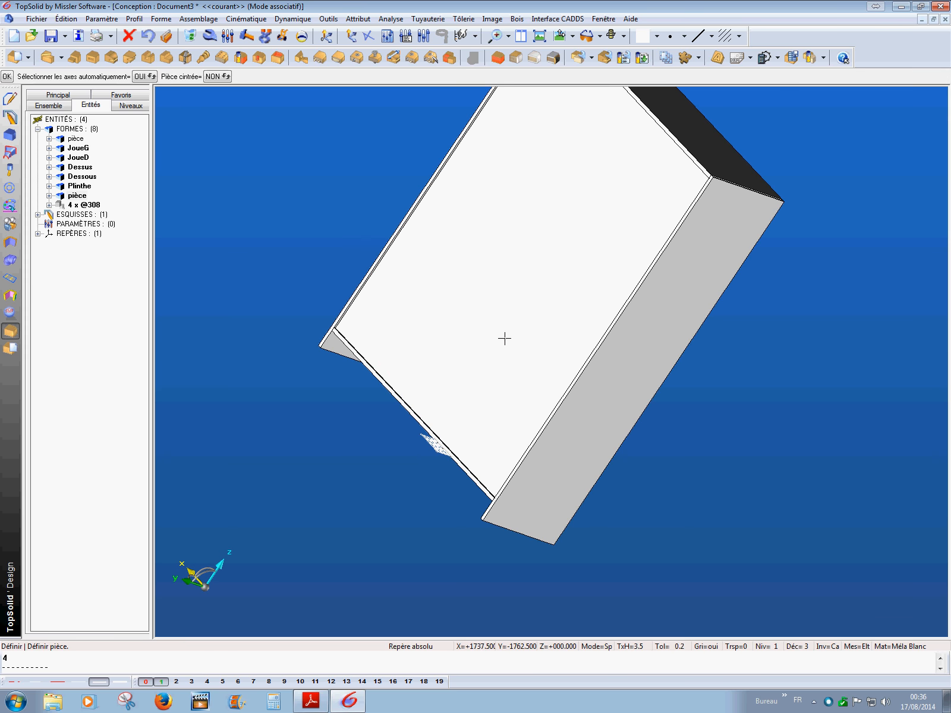
click(367, 197)
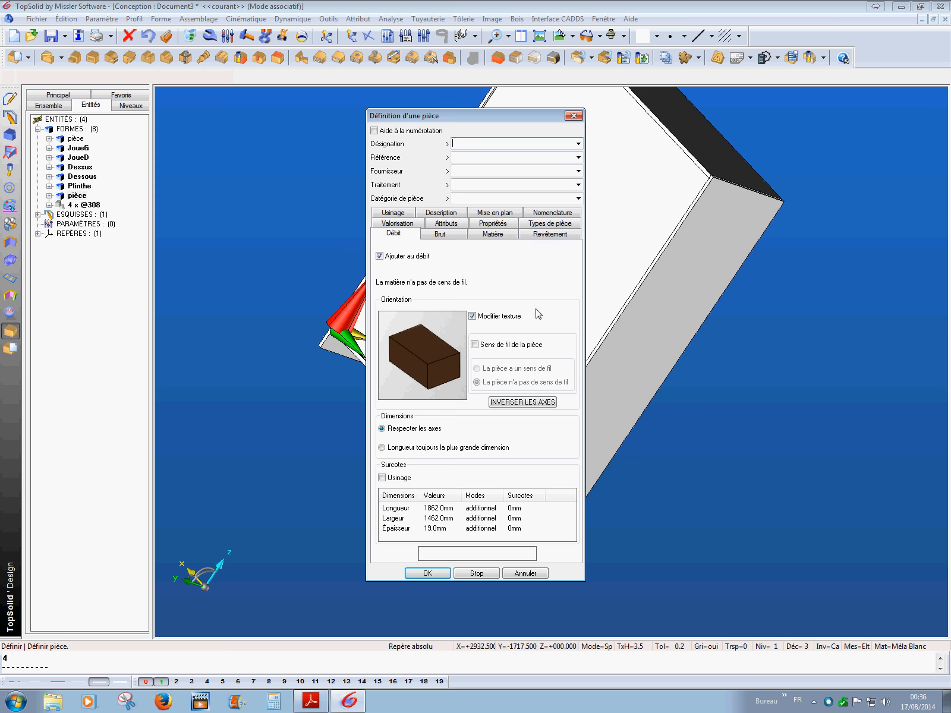
click(578, 144)
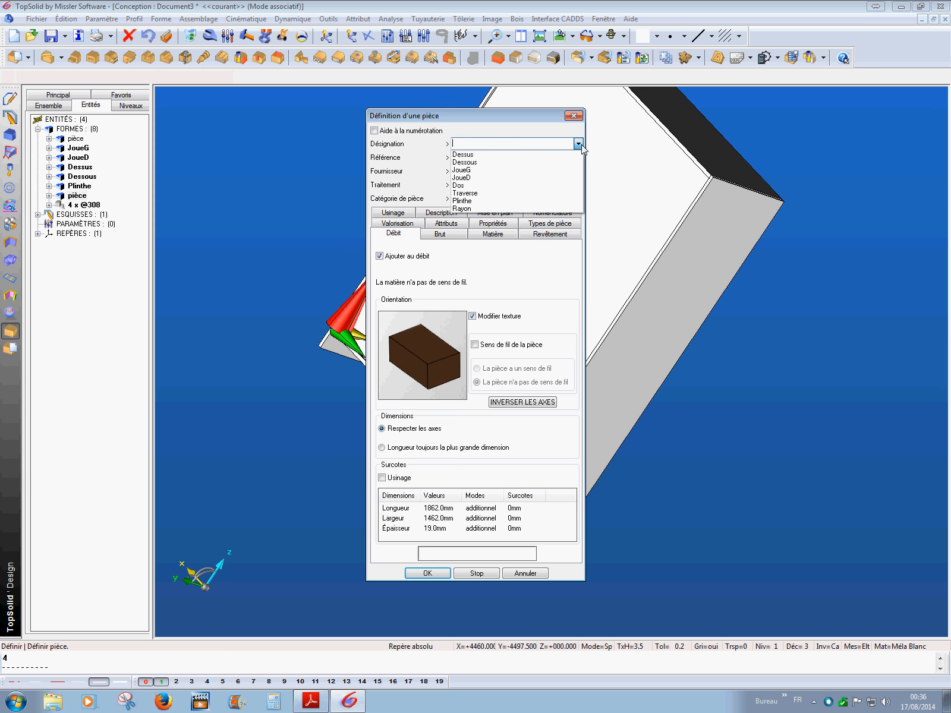
click(475, 184)
click(556, 224)
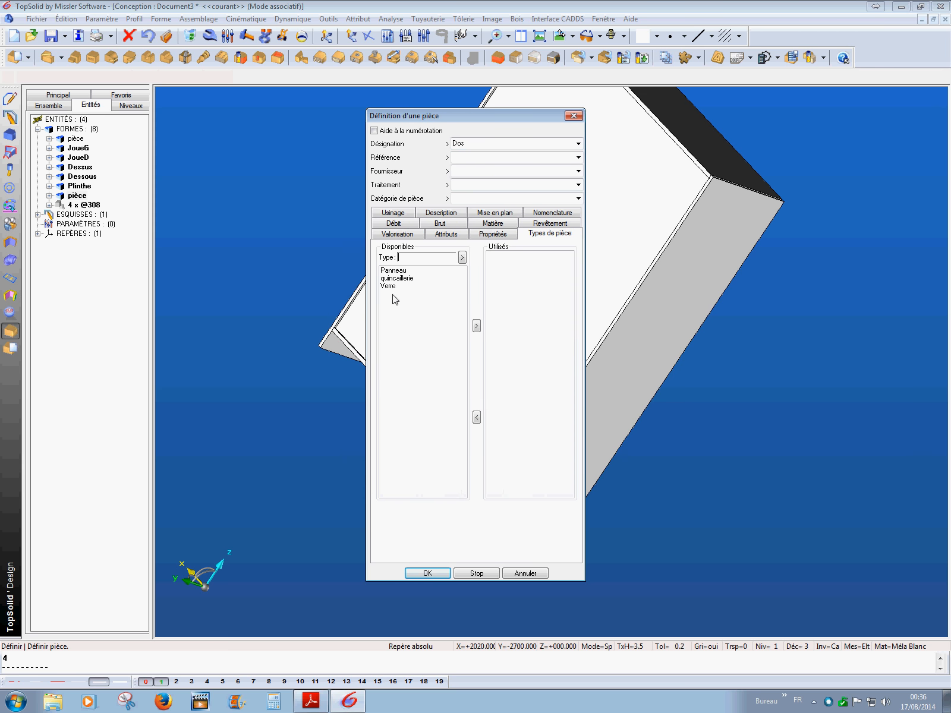
click(400, 271)
click(477, 326)
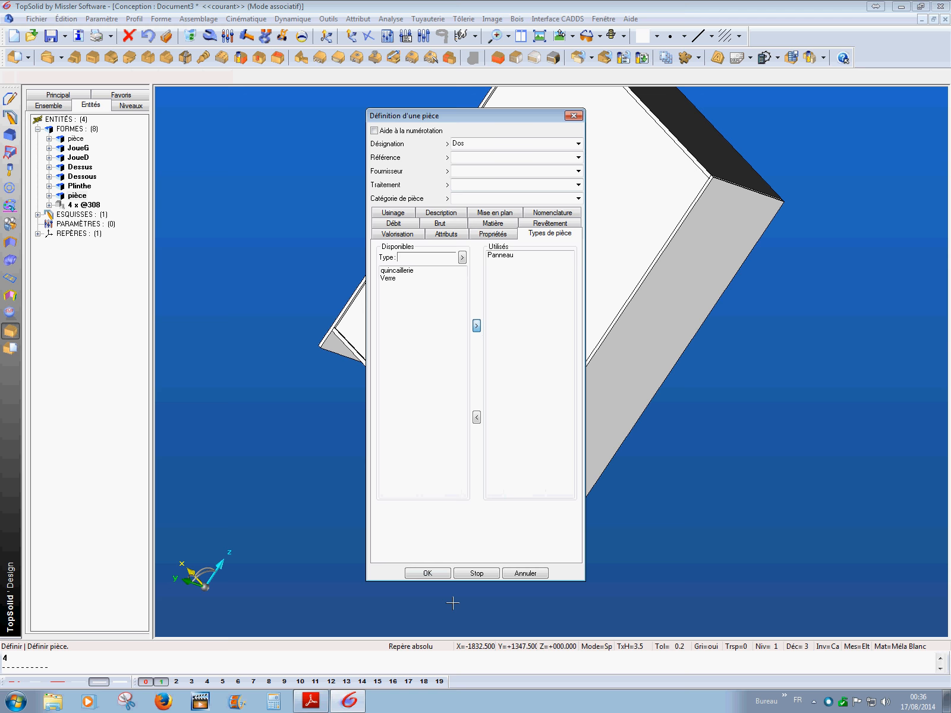
click(440, 576)
Step: Apply the shelf component's drilling process to the adjacent cabinet panels with Utiliser procédé
middle_drag(739, 450, 510, 407)
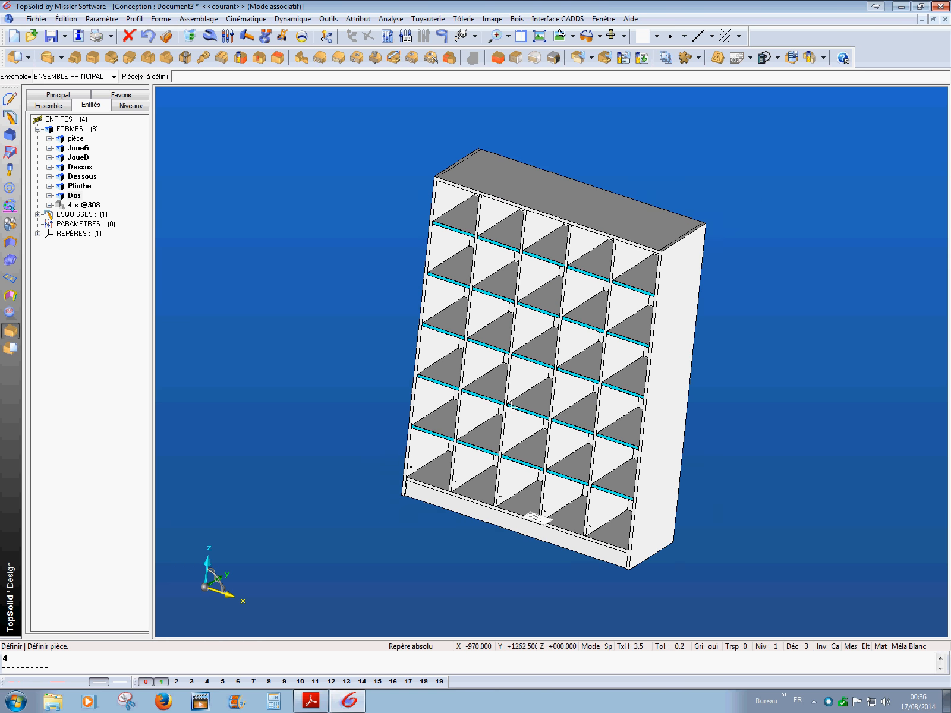
scroll(509, 407, up, 2)
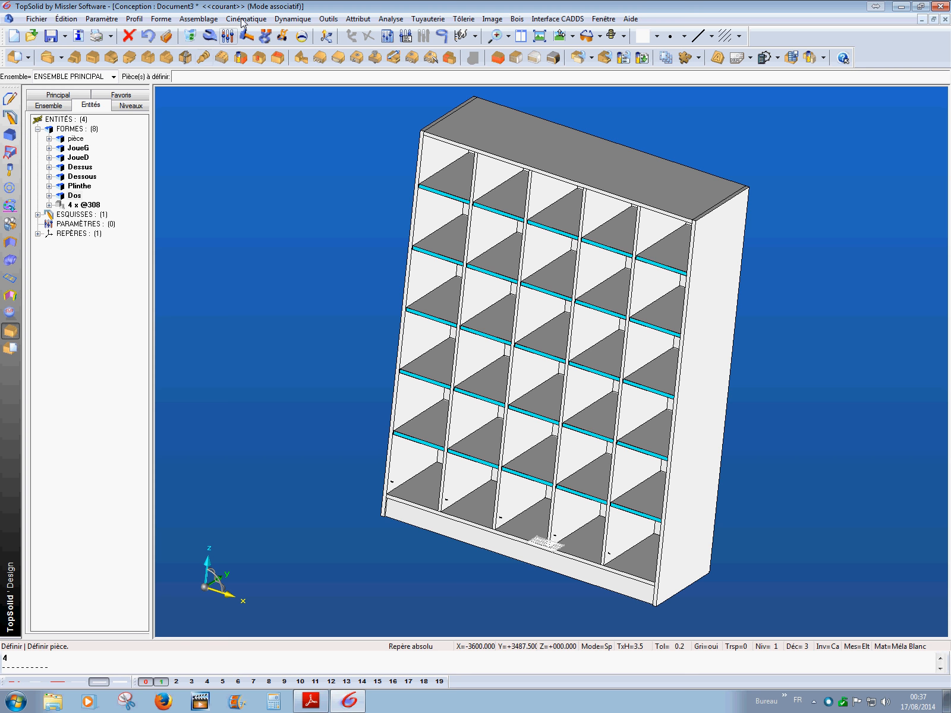
click(208, 22)
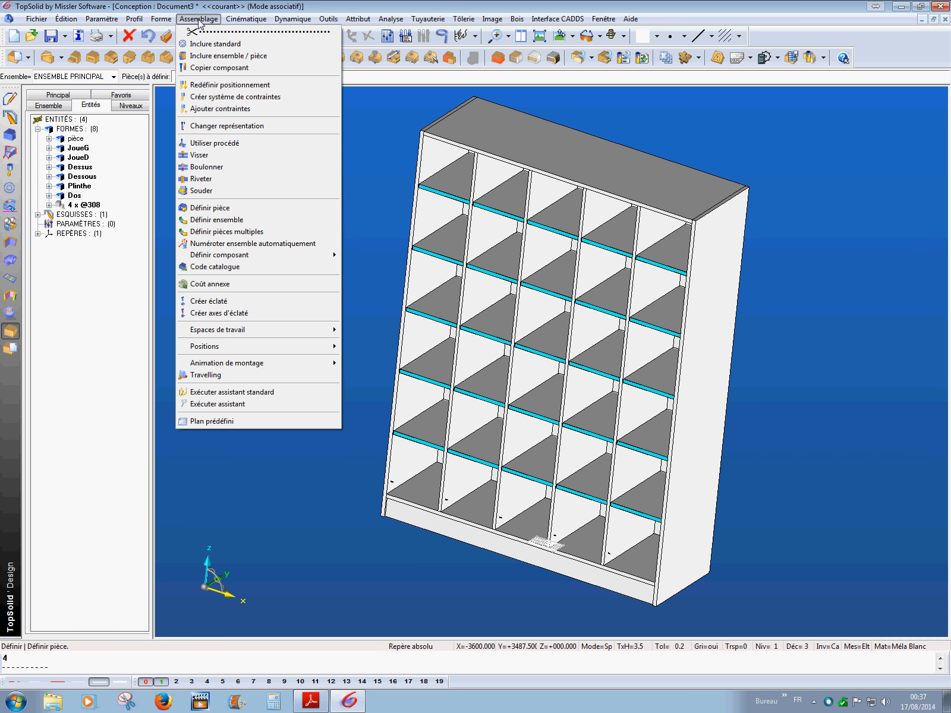
click(226, 143)
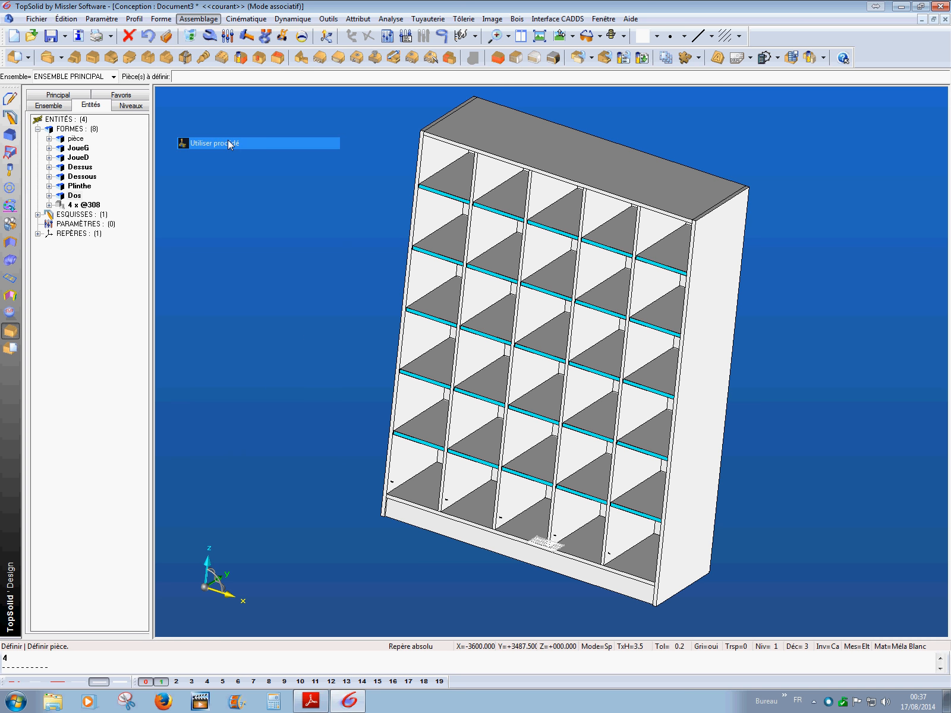
click(463, 205)
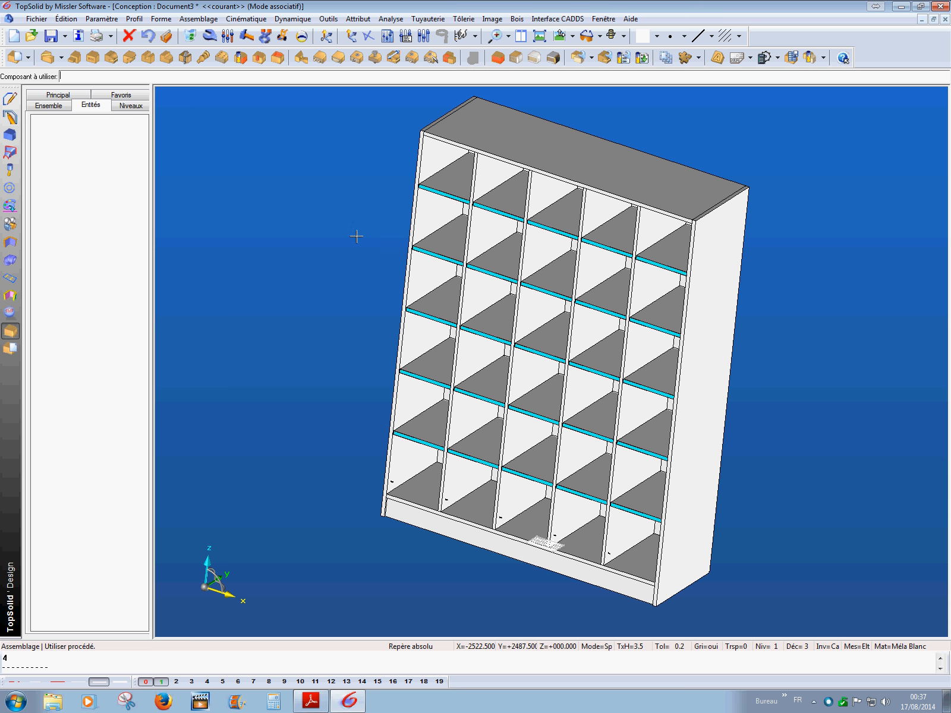
middle_drag(401, 298, 346, 303)
scroll(388, 332, up, 4)
scroll(368, 300, down, 3)
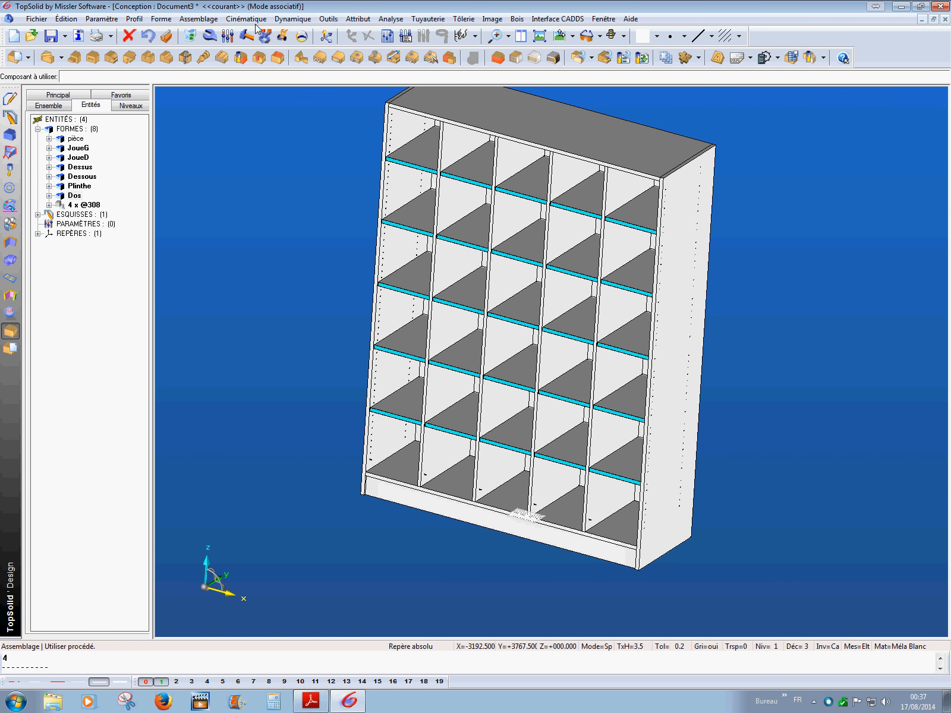
Step: Replace the second bay's shelves with the Rayon(s) component from the Bibliothèque standard, applying its trous1 process automatically
click(191, 37)
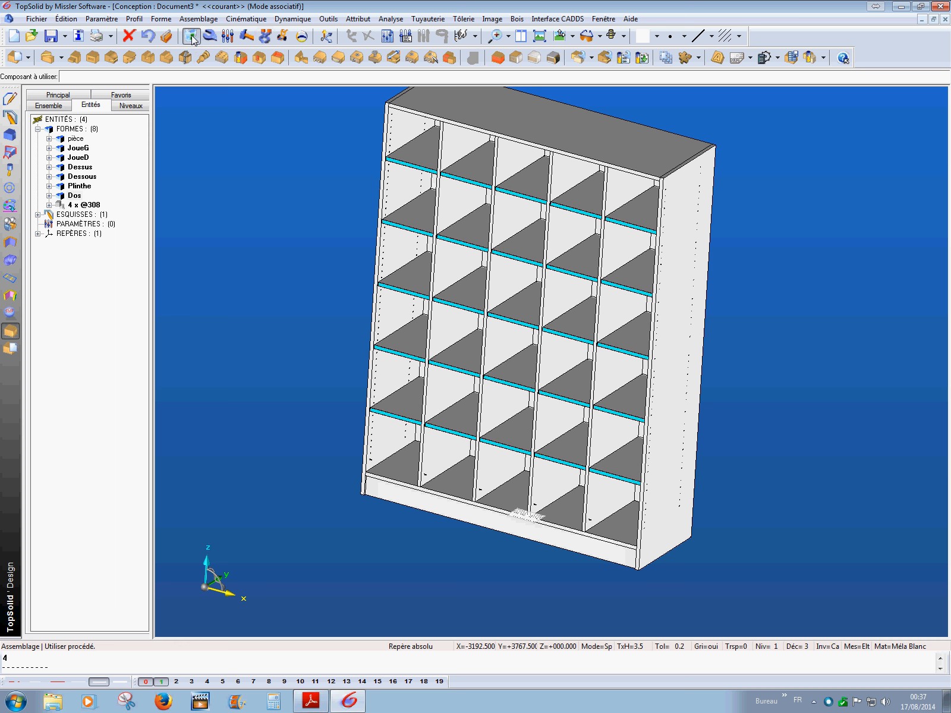
click(491, 271)
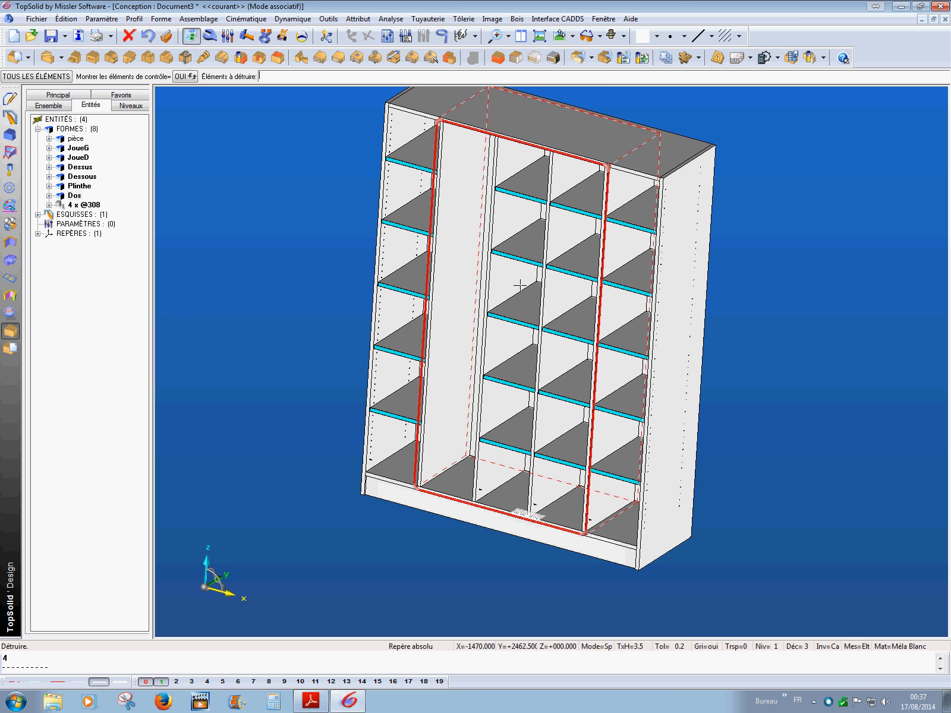
click(12, 188)
click(33, 57)
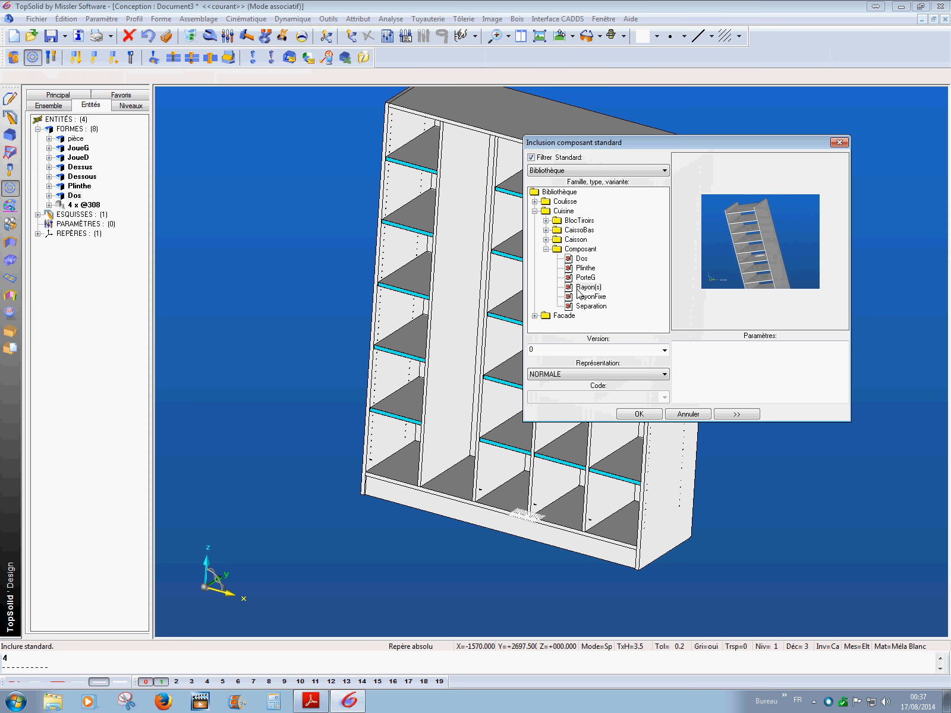
click(580, 288)
click(638, 414)
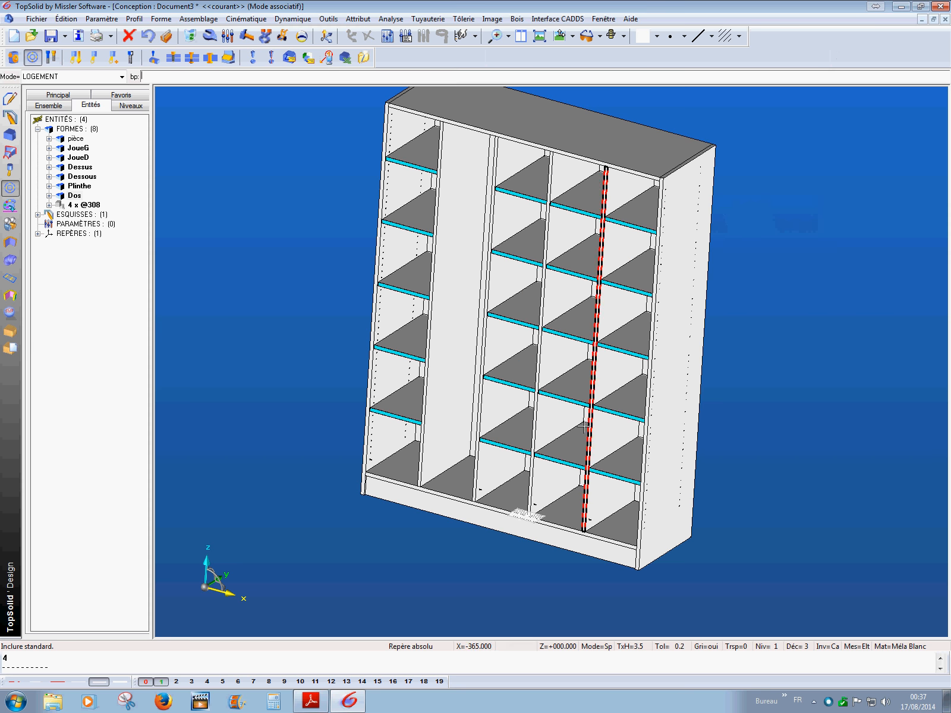
click(462, 347)
click(306, 258)
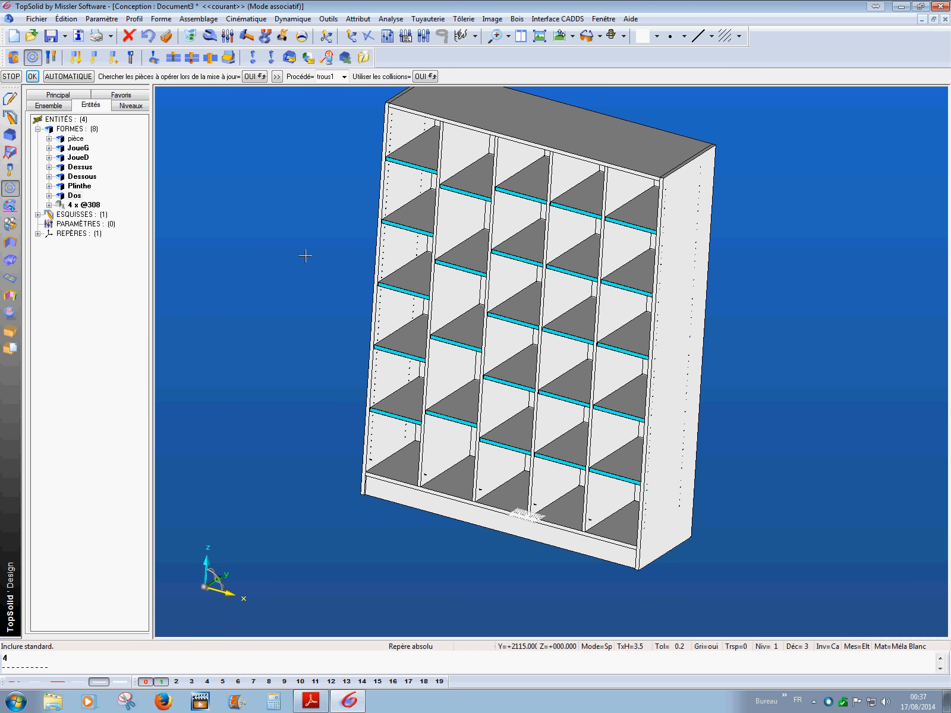
click(72, 80)
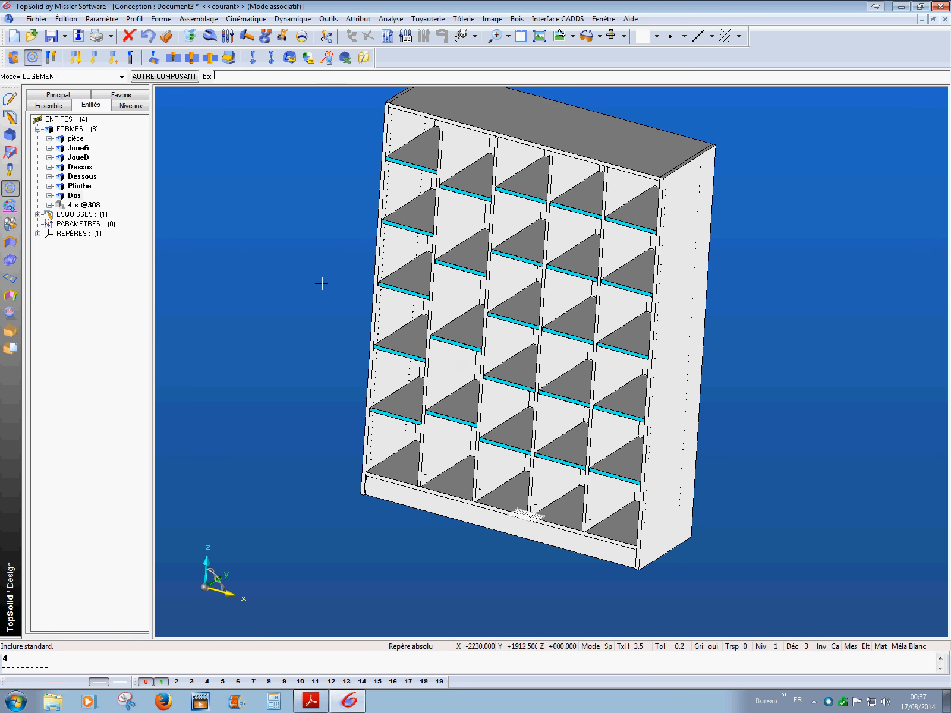
Step: Delete the shelf component from the cabinet's second bay
middle_drag(319, 315, 401, 345)
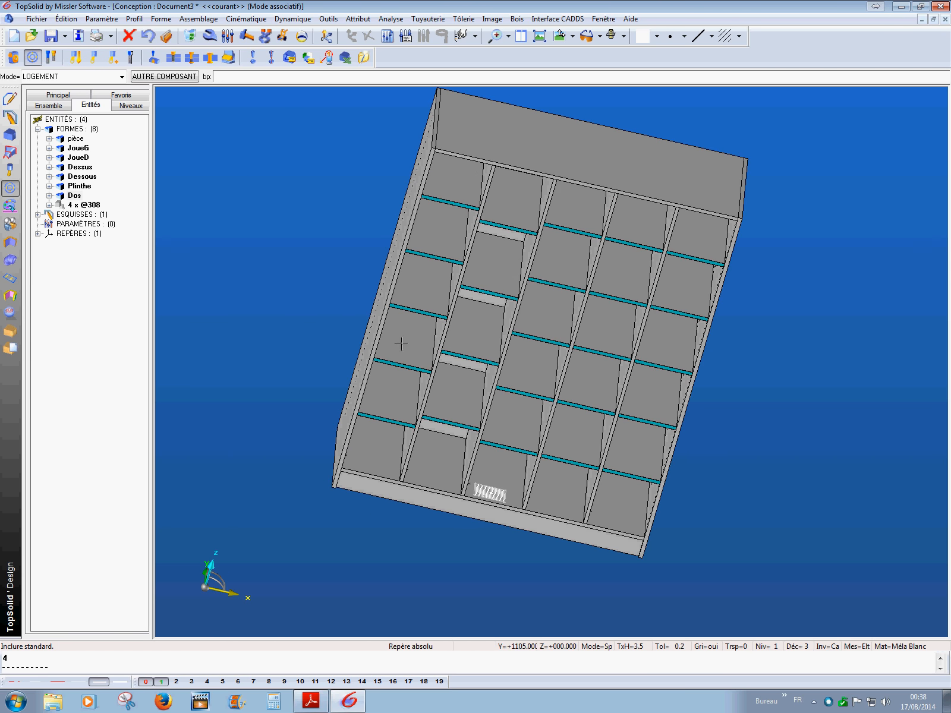
middle_drag(559, 294, 352, 350)
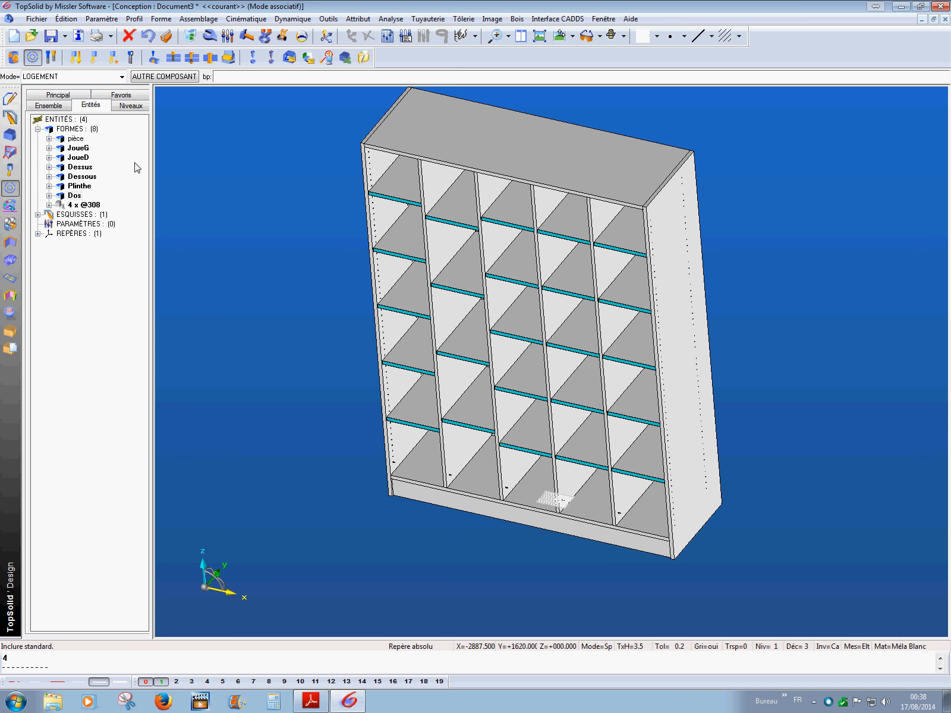
click(191, 36)
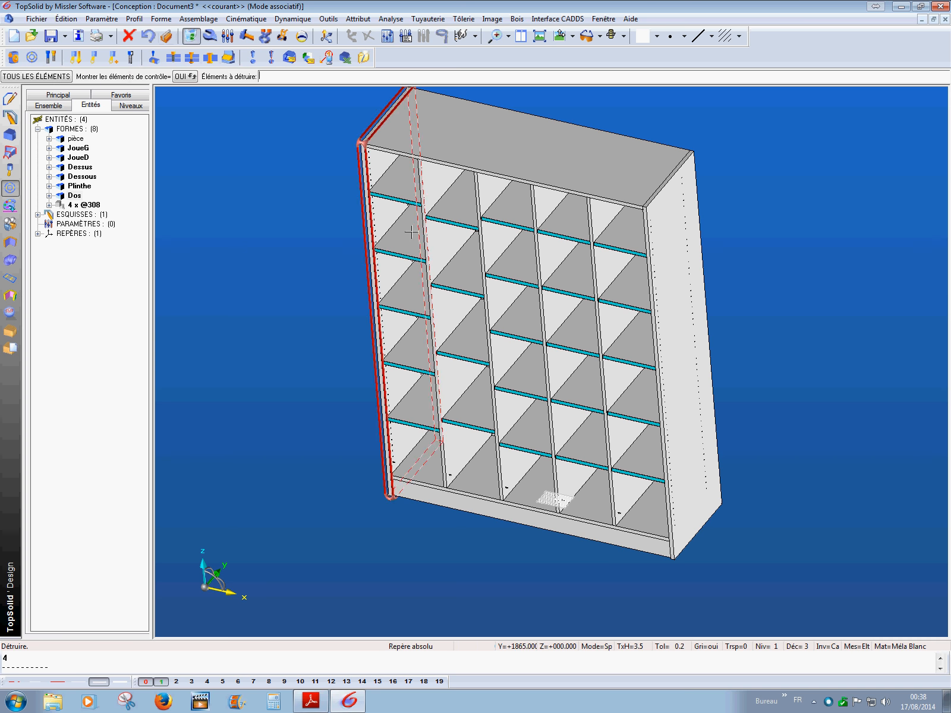
click(469, 227)
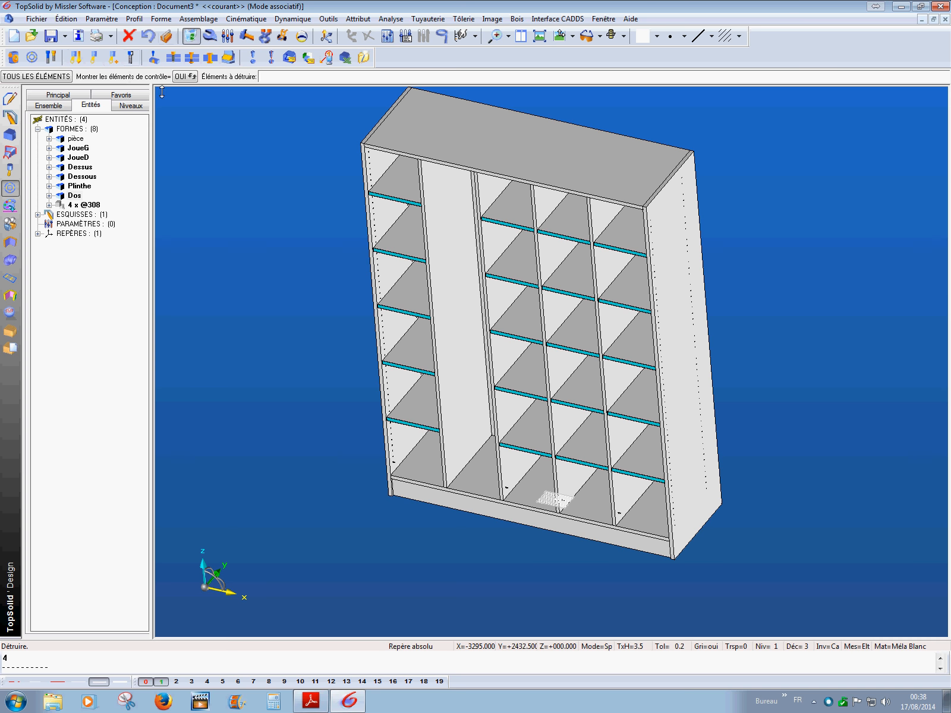
Step: Define the repeated vertical partitions as parts with designation Separation and part type Panneau, keeping automatic axis selection
click(11, 332)
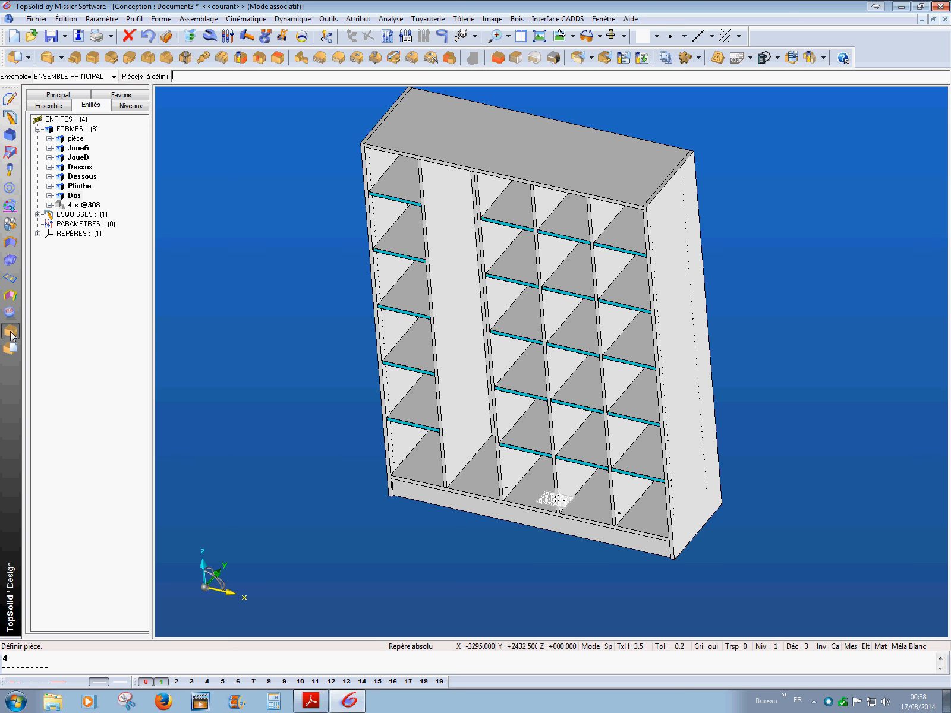
click(15, 58)
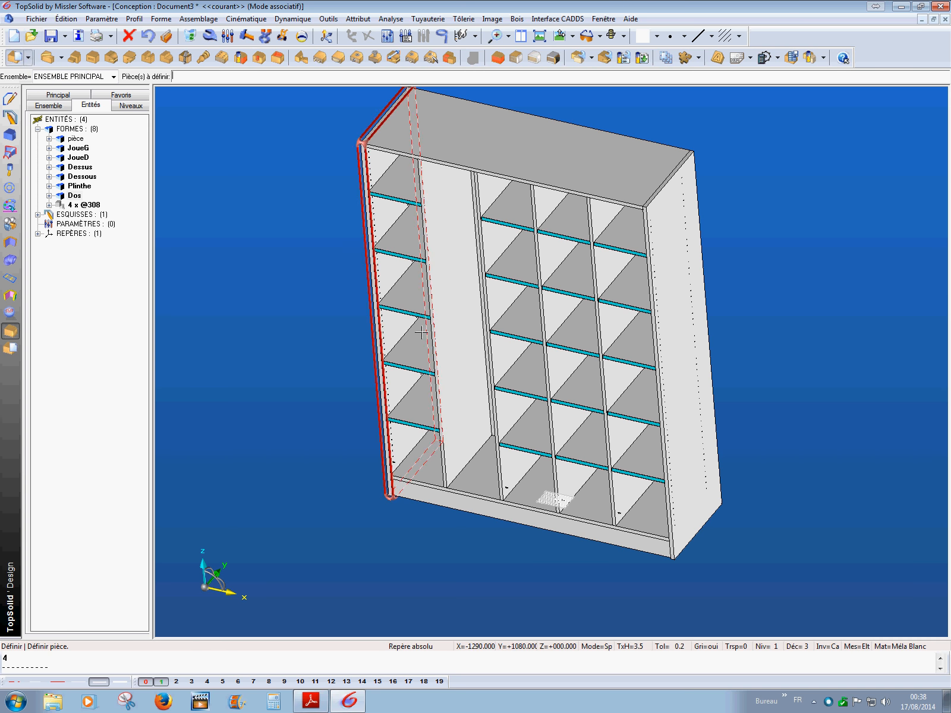
click(475, 321)
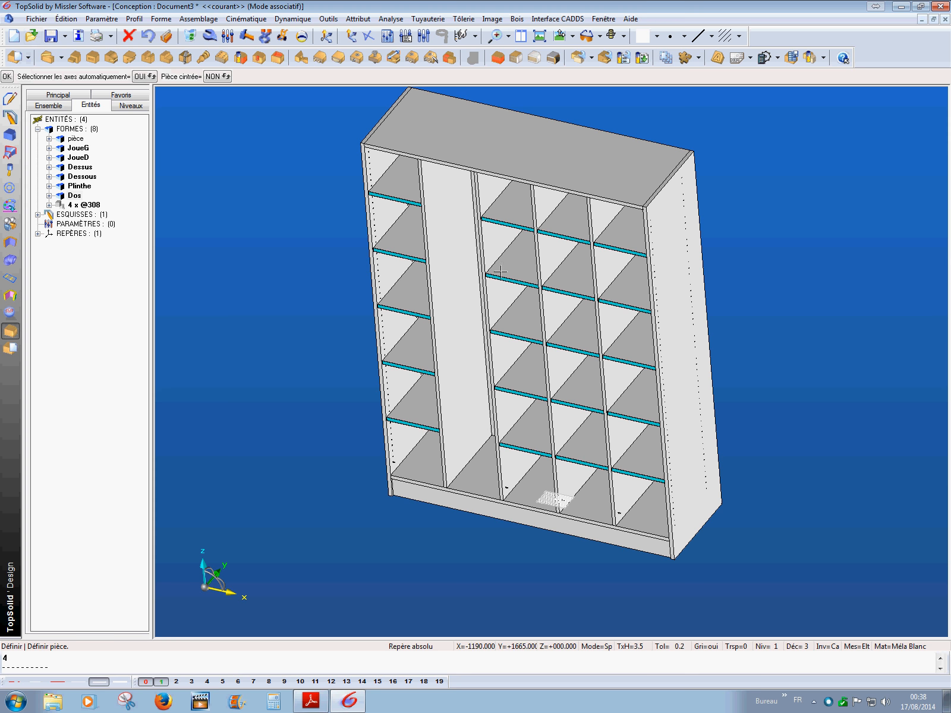
click(267, 243)
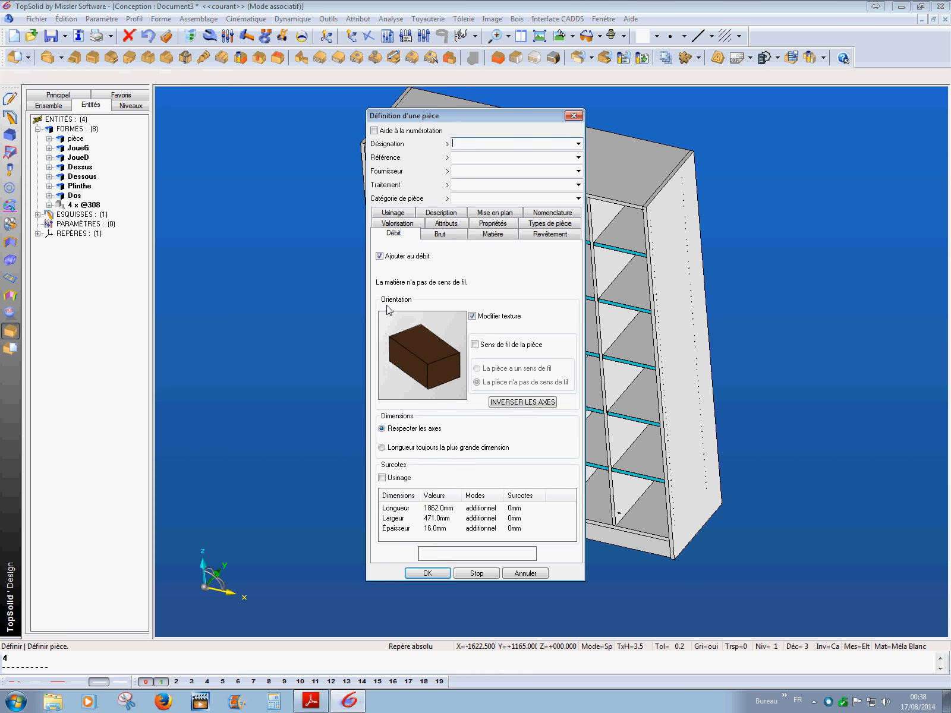
click(579, 145)
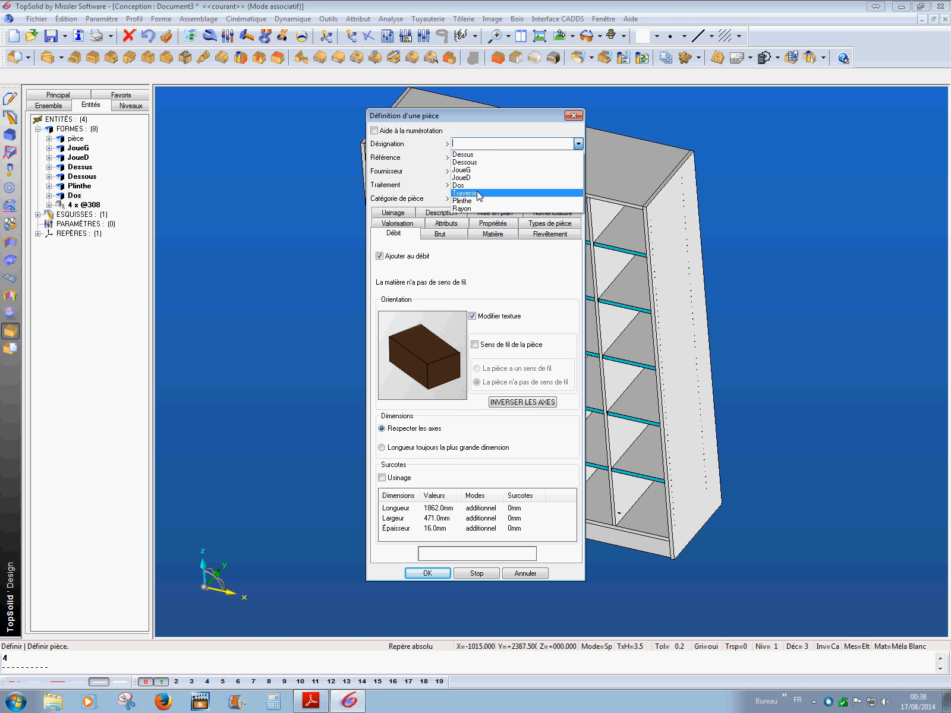
click(480, 144)
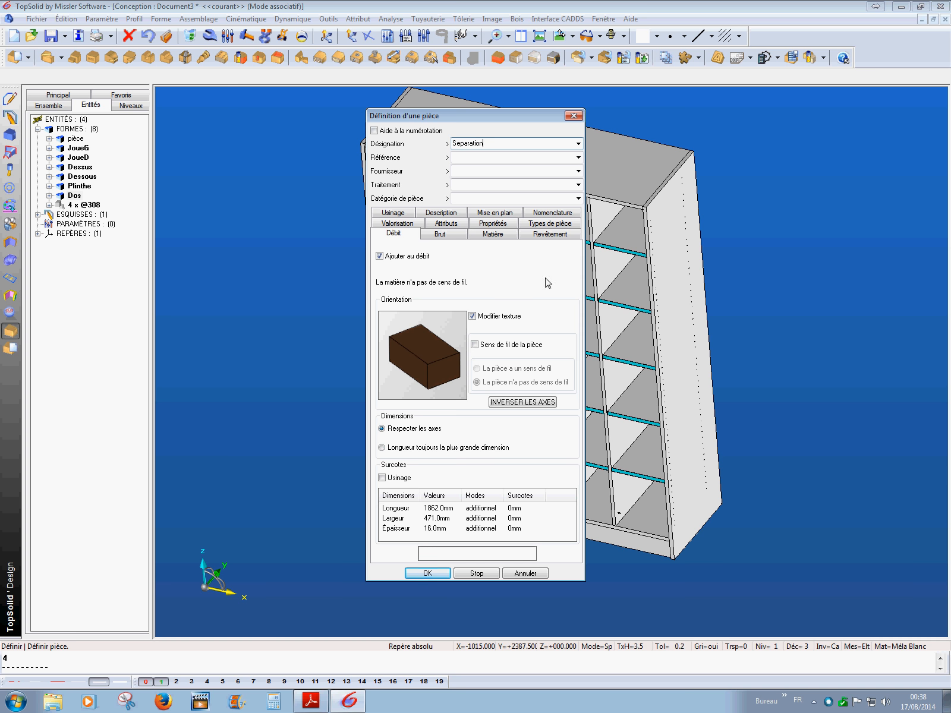
click(550, 223)
click(425, 271)
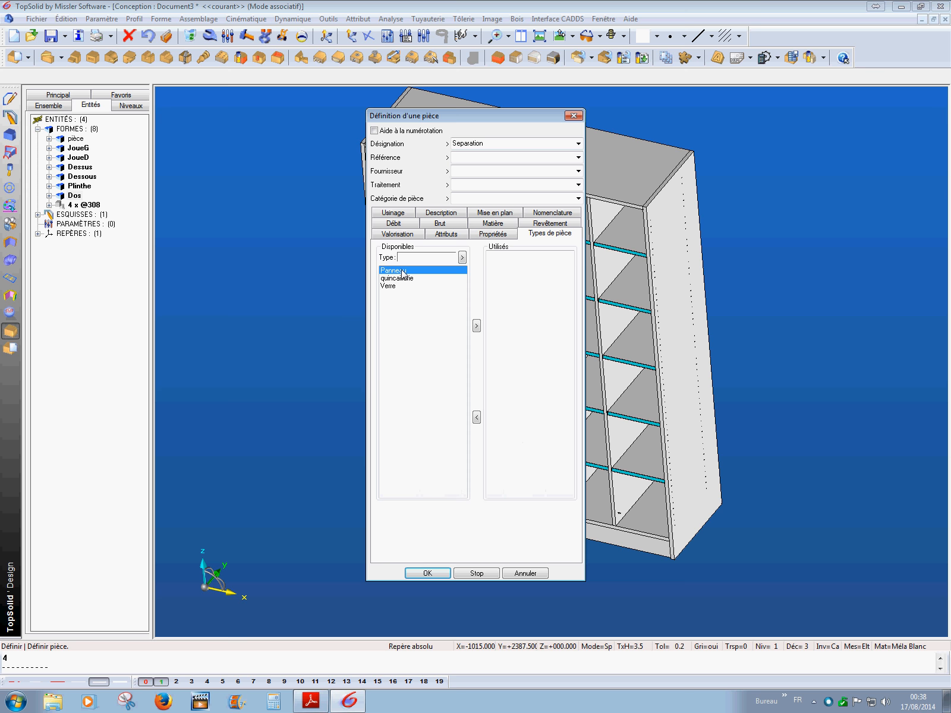
click(478, 326)
click(427, 573)
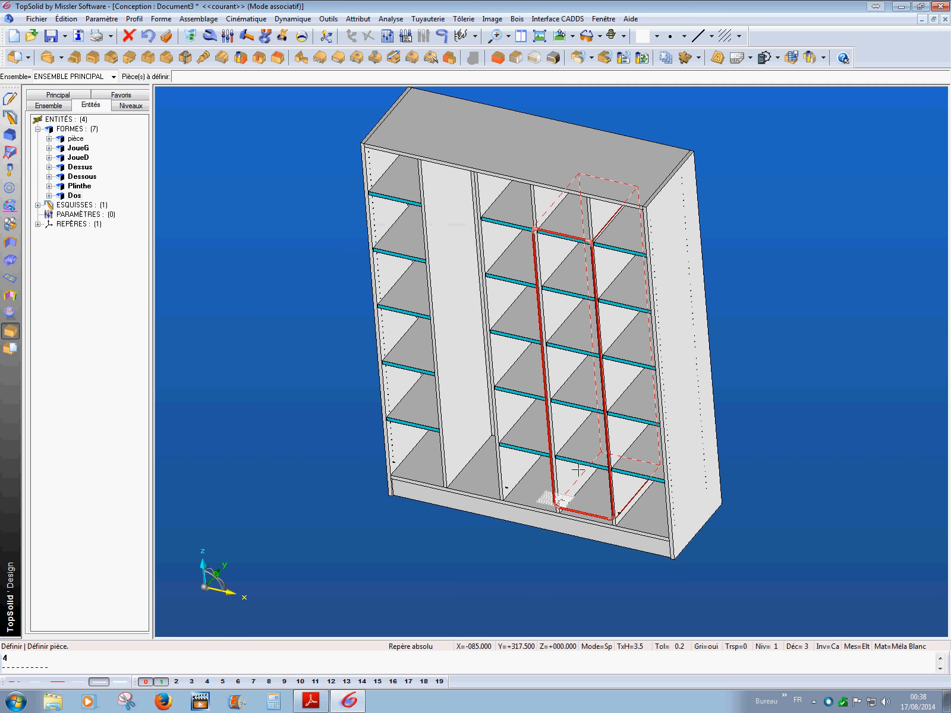
Step: Examine the assembly's part list by highlighting JoueG, JoueD, Dessus, Dessous, Plinthe and Dos in the model
middle_drag(401, 345, 367, 360)
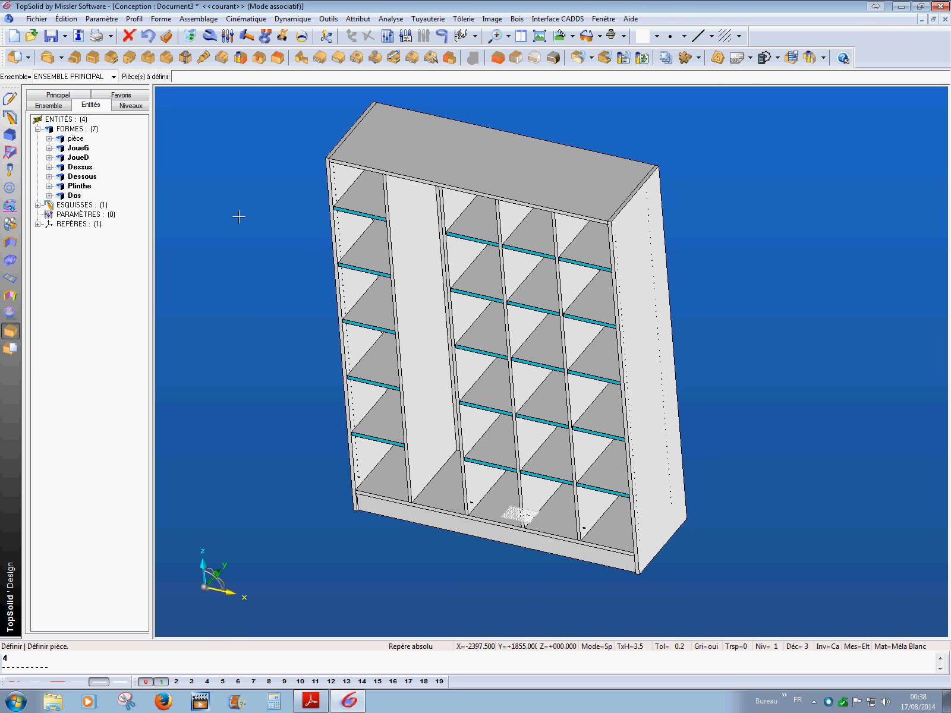
click(56, 107)
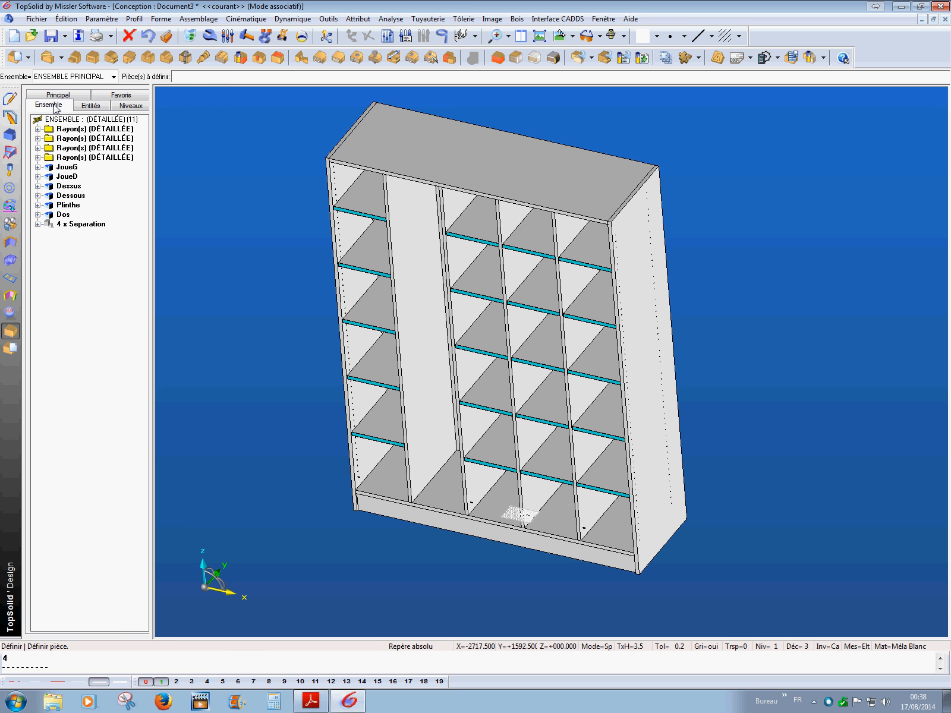
drag(162, 192, 221, 196)
click(67, 156)
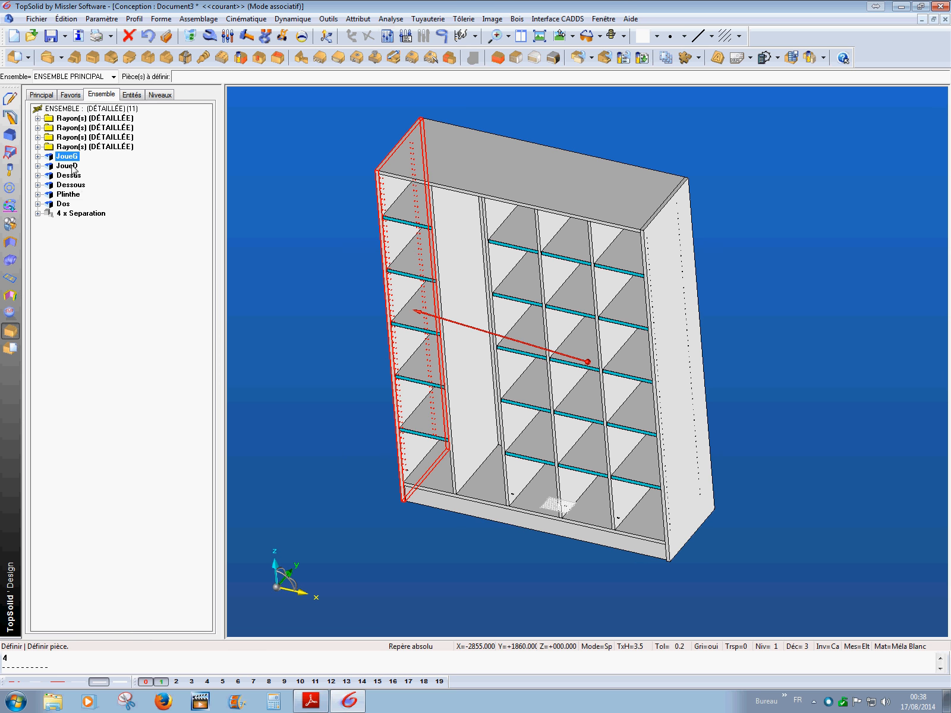
click(66, 166)
click(71, 176)
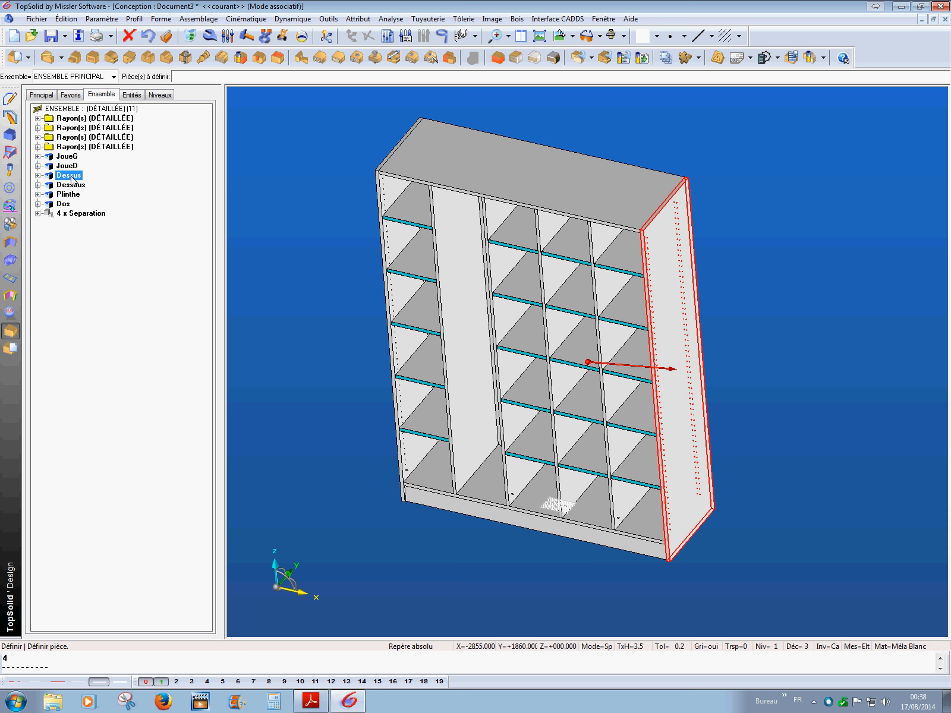
click(73, 185)
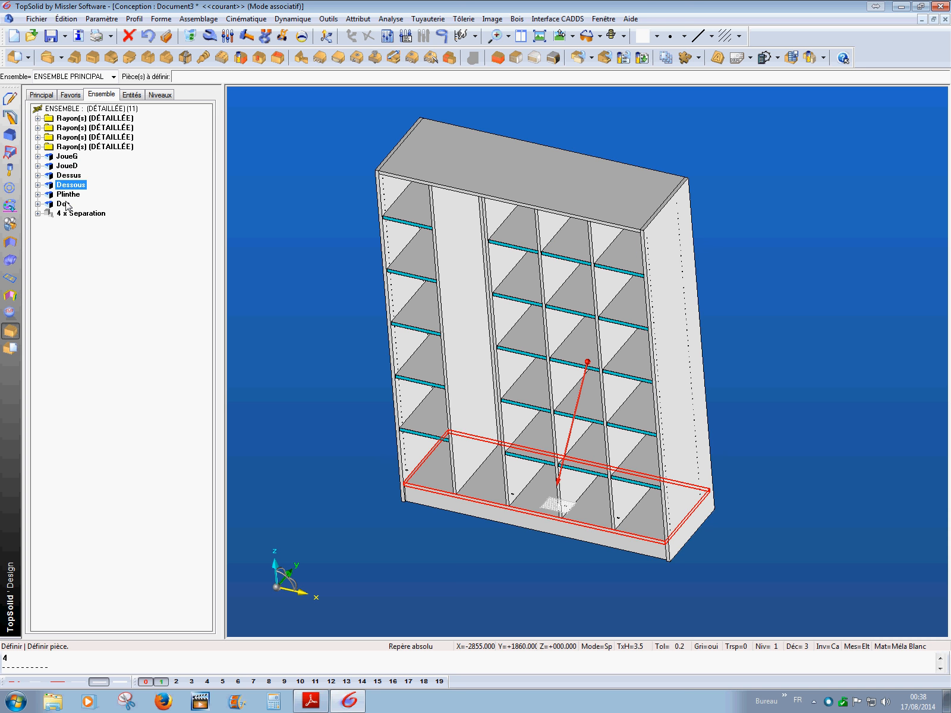
click(67, 195)
click(62, 204)
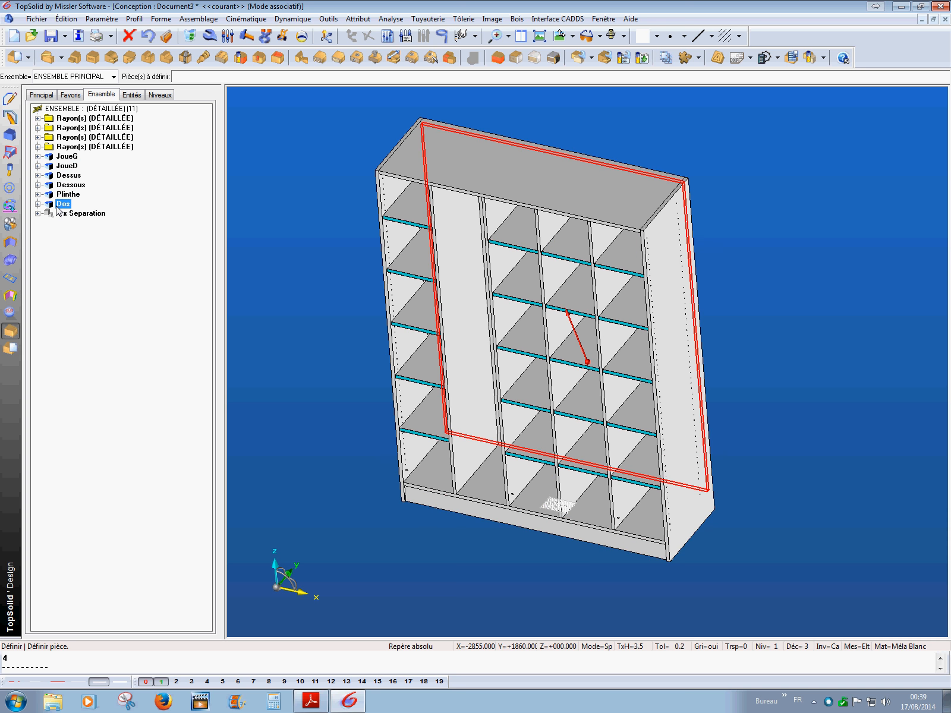
Step: Highlight the four Separation partitions from the assembly's part list in the model
middle_drag(393, 361, 418, 340)
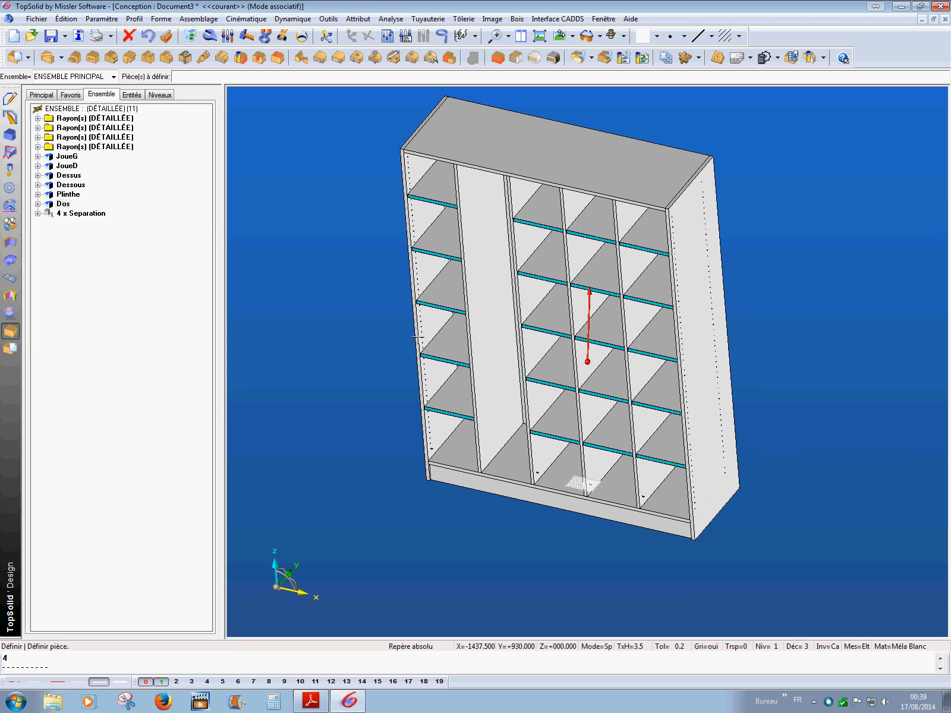
scroll(400, 346, down, 2)
scroll(399, 346, up, 1)
drag(230, 251, 216, 249)
click(81, 215)
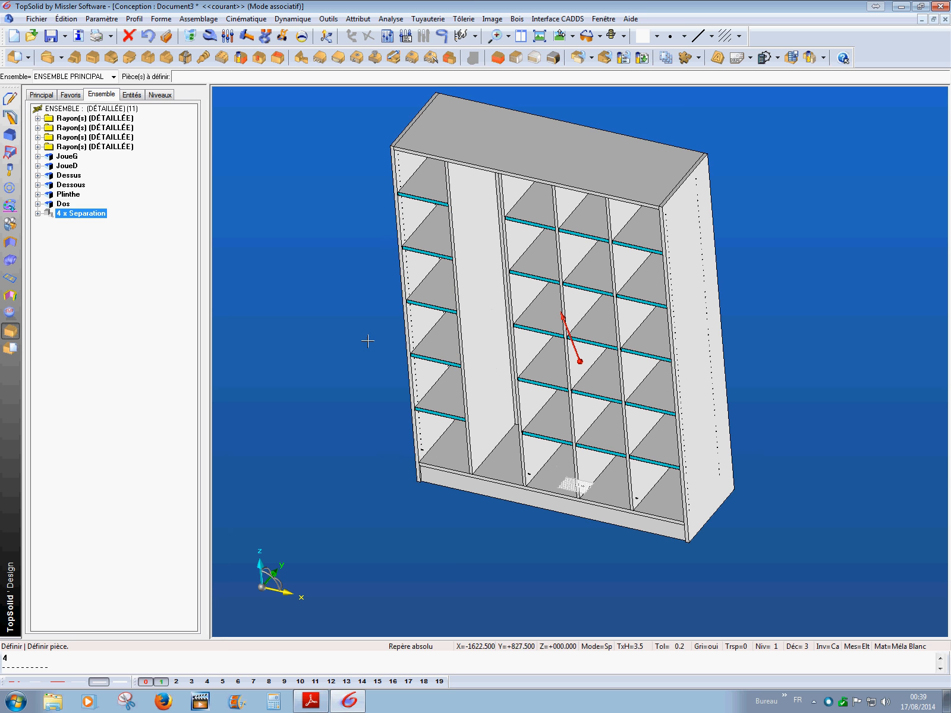
middle_drag(382, 338, 403, 364)
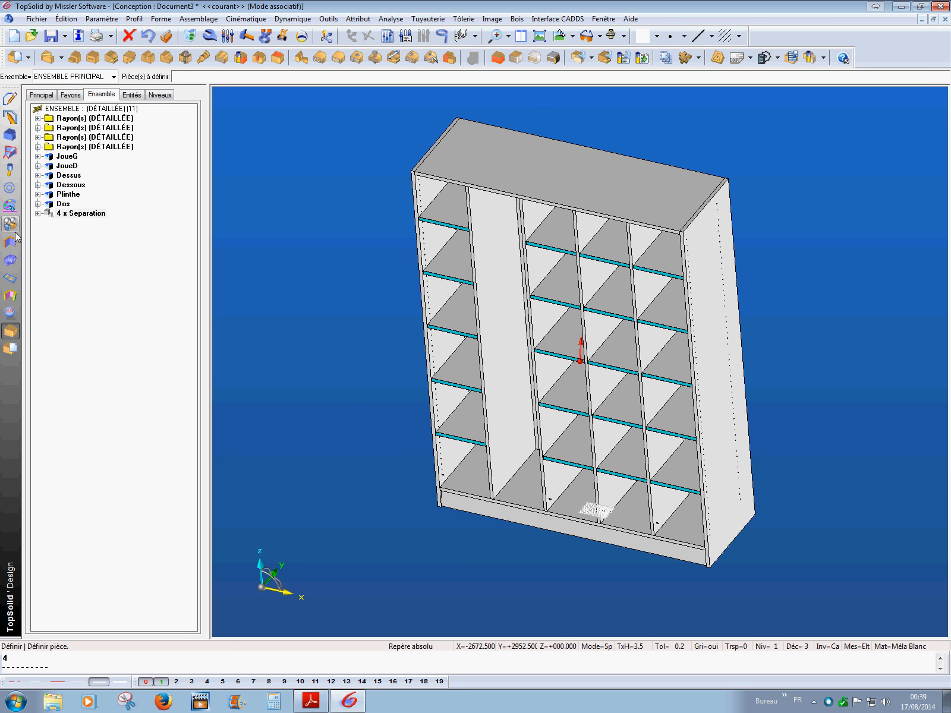
Step: Include the Rayon(s) component from the Bibliothèque standard in the empty second bay, applying its trous1 process automatically
click(11, 188)
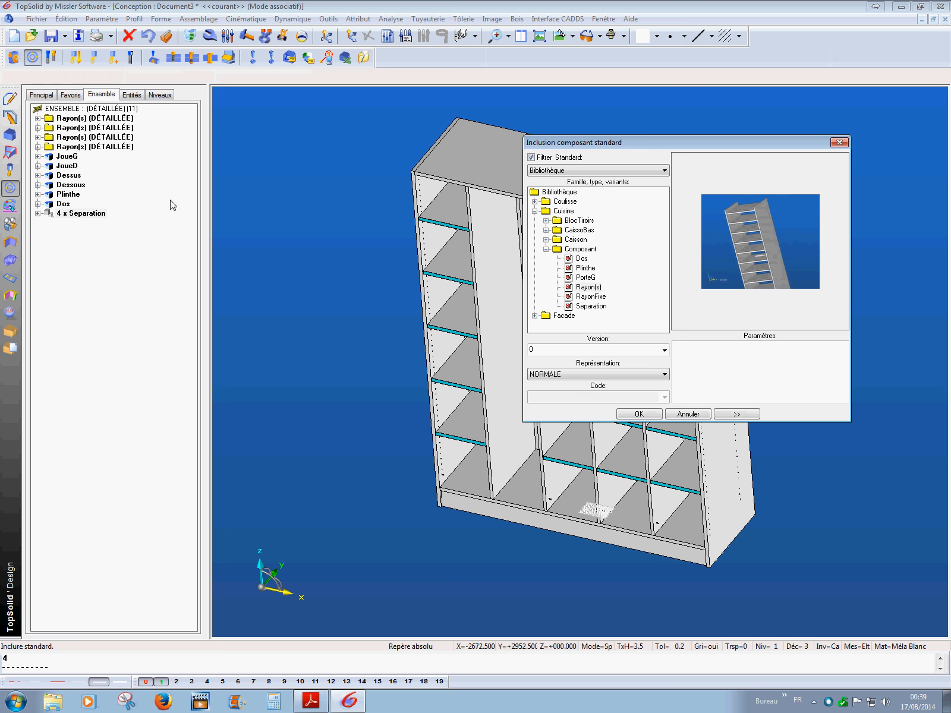
click(587, 289)
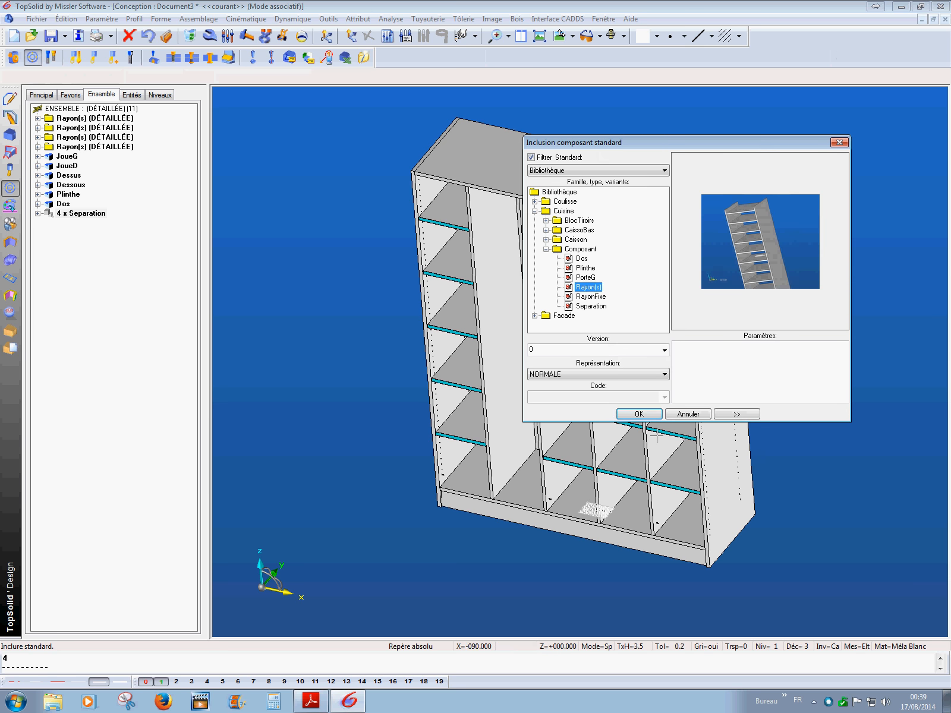
click(637, 414)
click(510, 320)
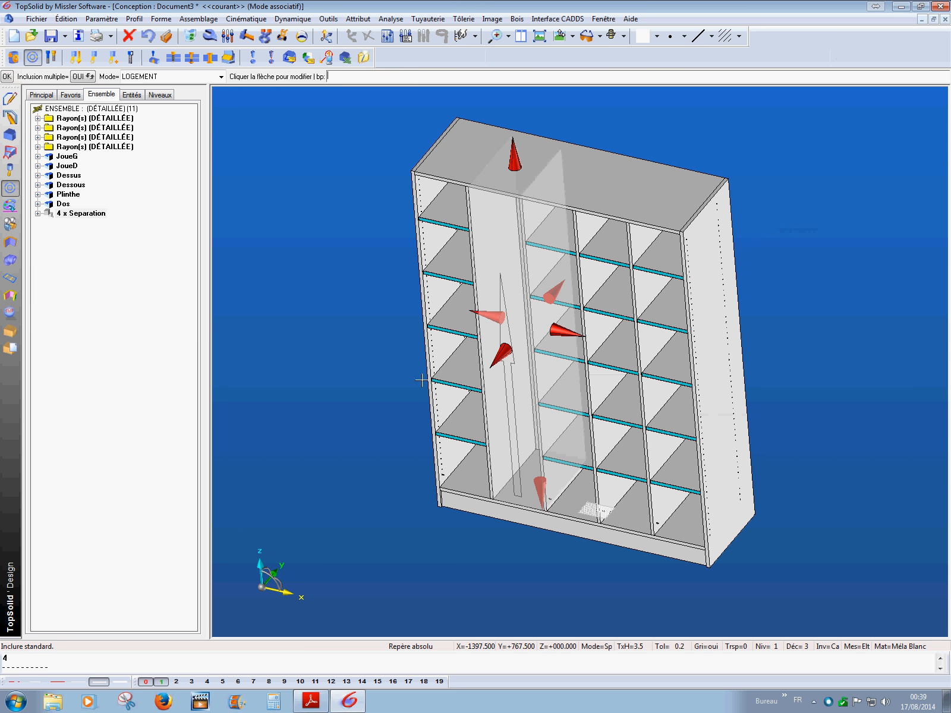
click(343, 285)
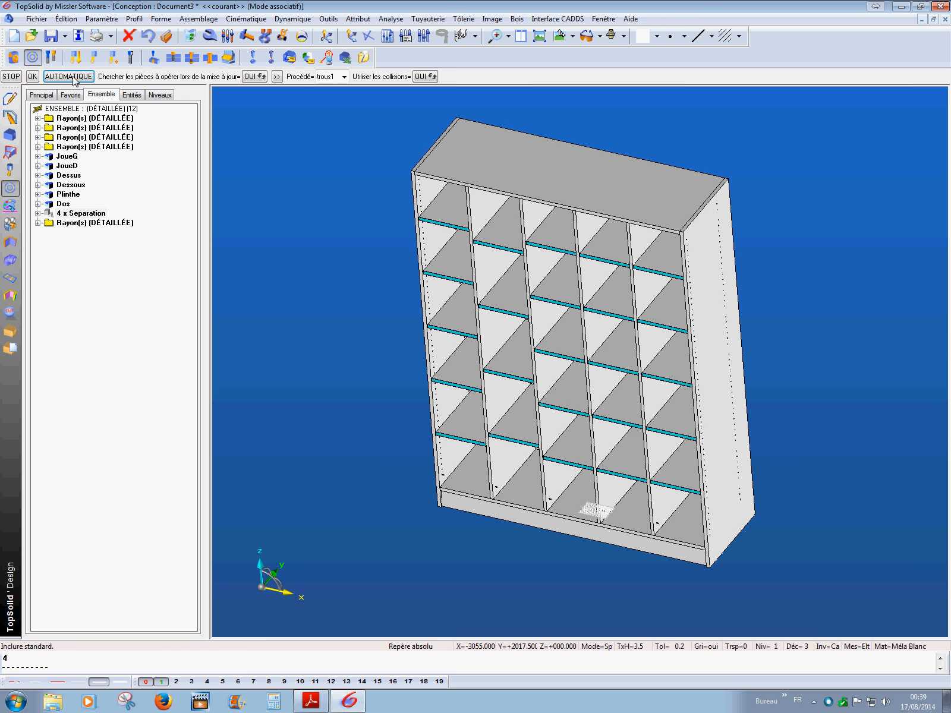
click(74, 79)
Step: Apply the trous1 process automatically to the existing shelf components in the third and fourth bays
mouse_move(363, 448)
middle_down()
mouse_move(399, 439)
mouse_move(372, 448)
middle_up()
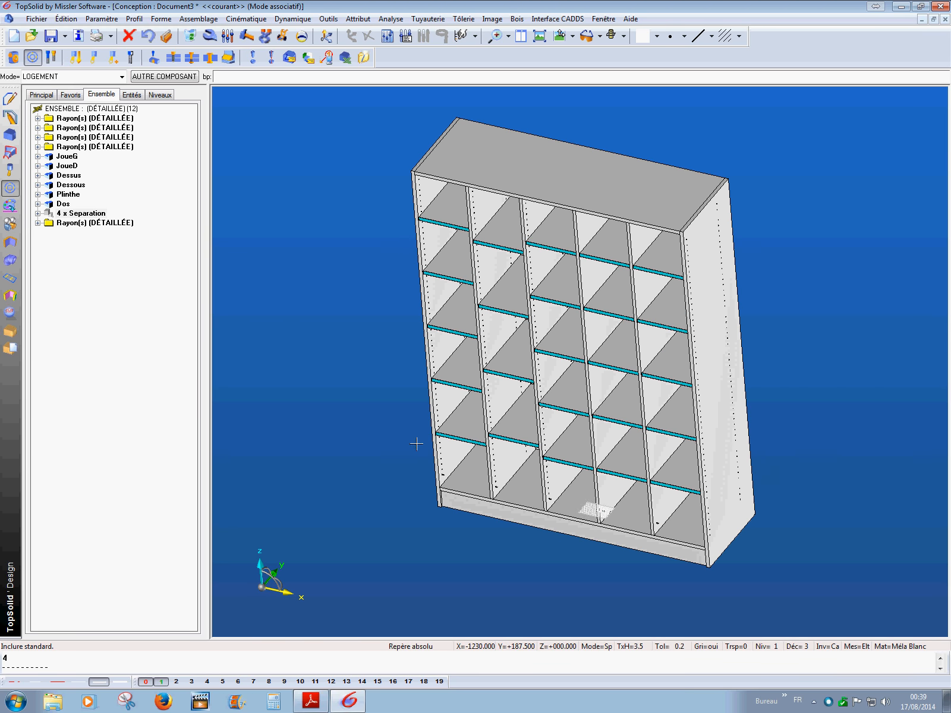
scroll(528, 404, down, 4)
scroll(527, 408, up, 5)
middle_drag(526, 410, 565, 429)
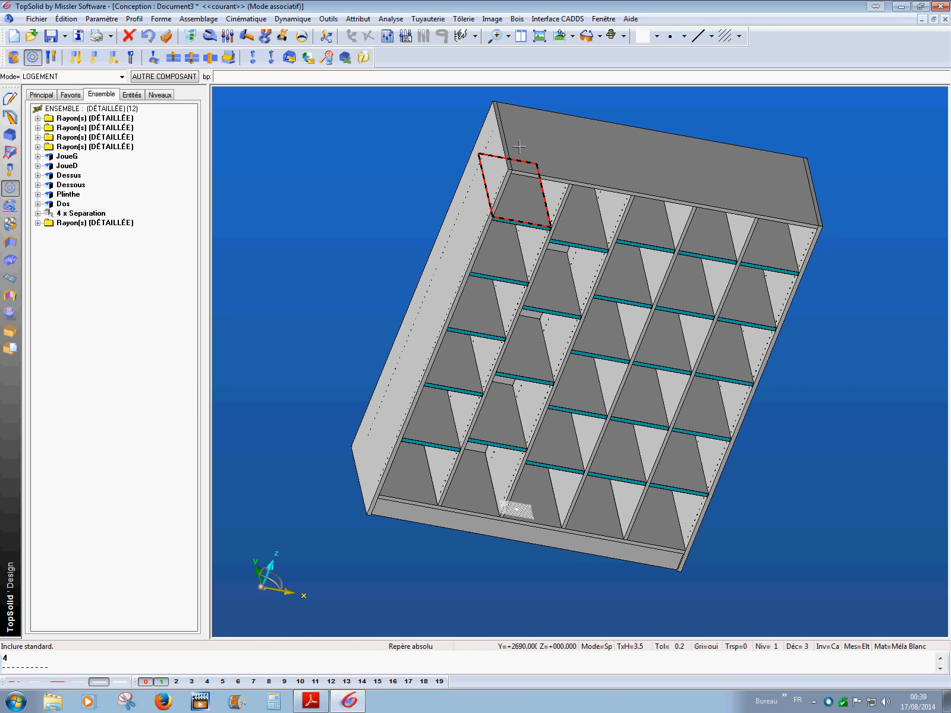
click(199, 19)
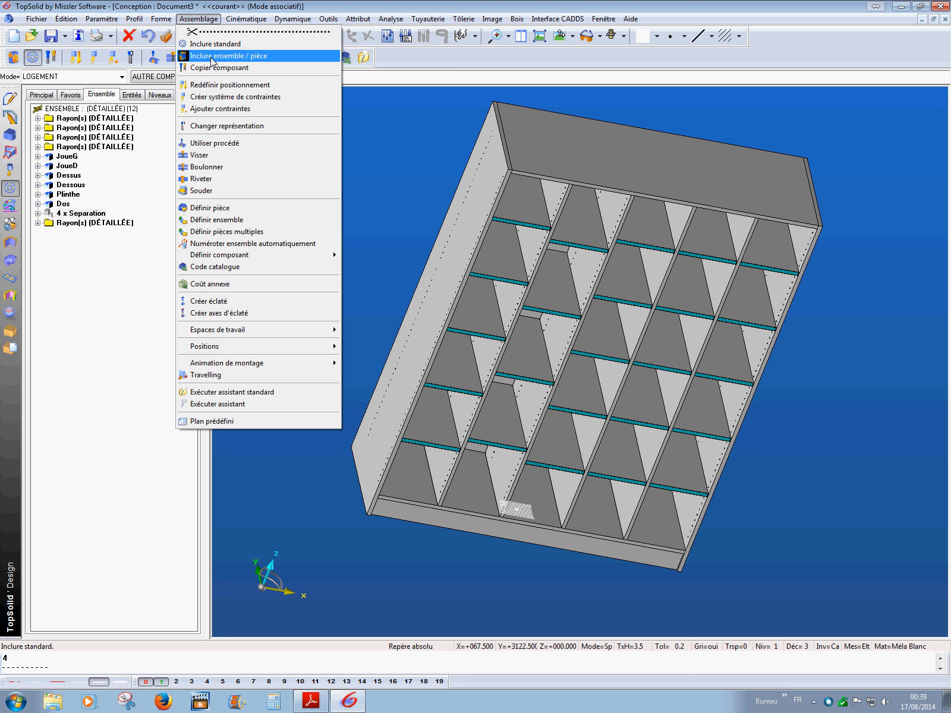
click(211, 143)
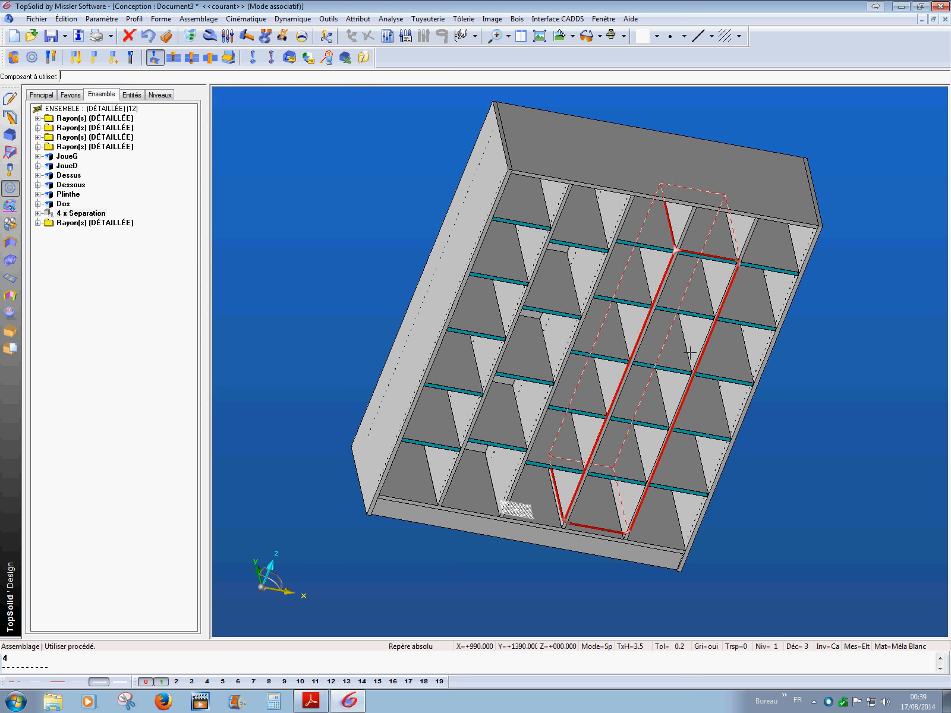
click(648, 303)
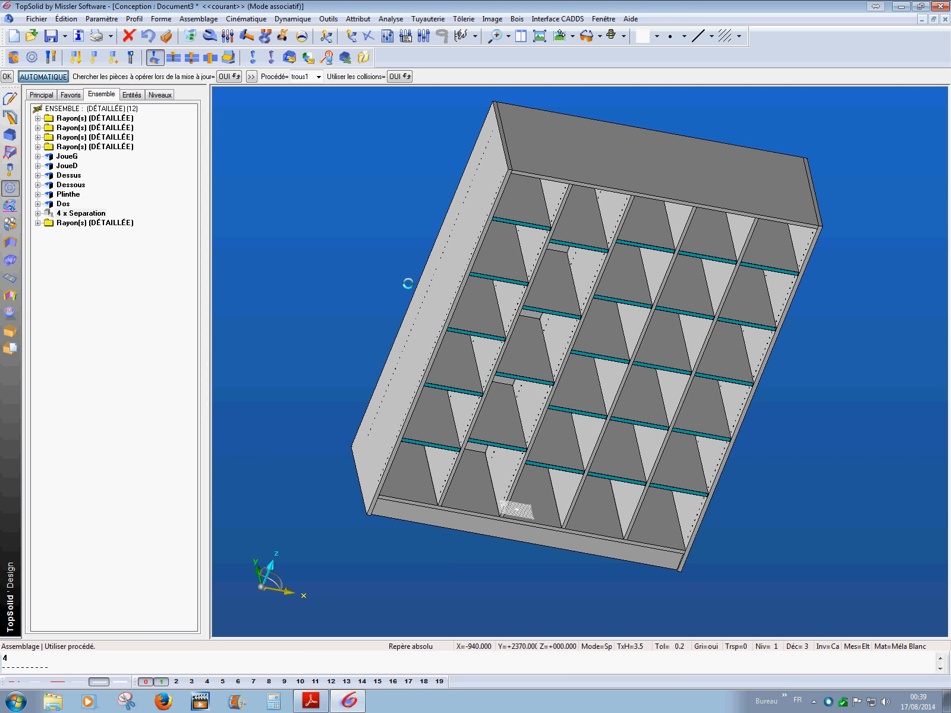
click(706, 322)
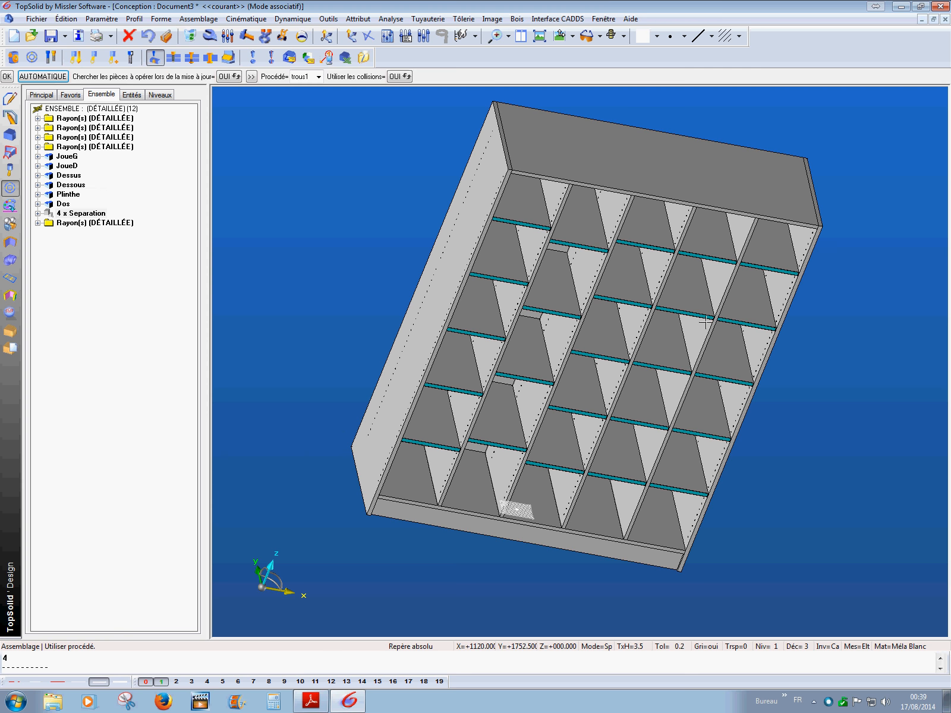
click(57, 77)
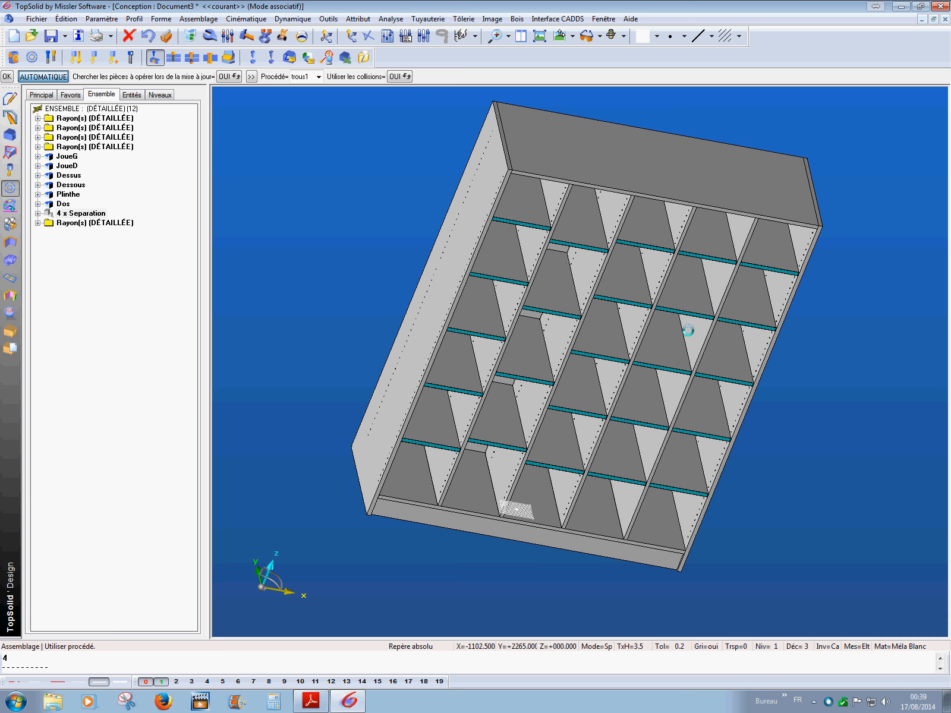
Step: Set the NOMBRE DE RAYON parameter of the fourth bay's shelf component to 3
middle_drag(822, 386, 759, 384)
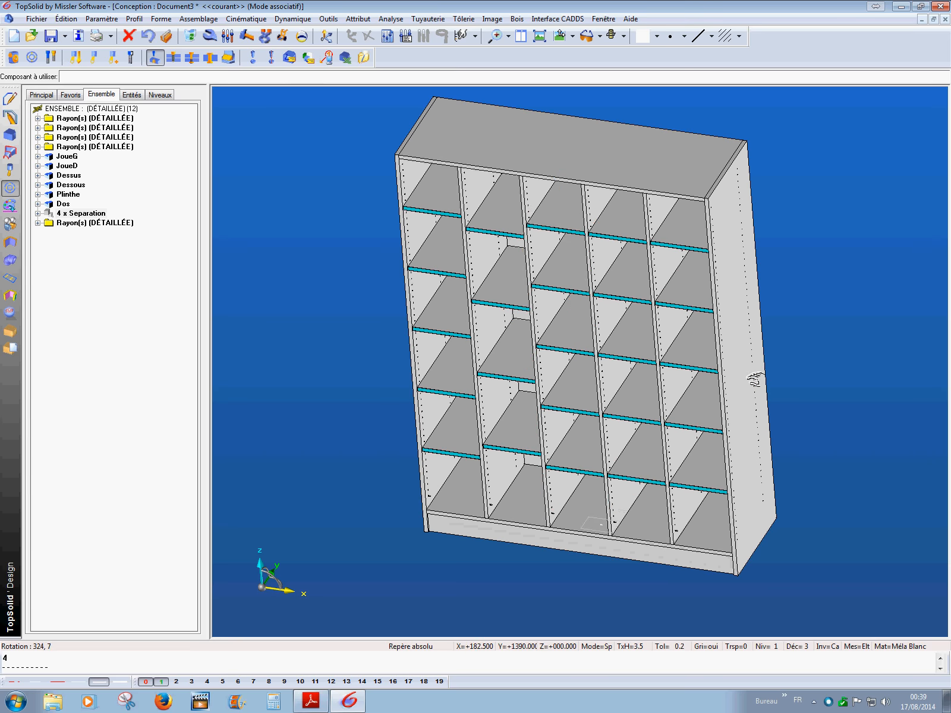
scroll(345, 328, down, 3)
scroll(346, 327, up, 6)
middle_drag(355, 359, 380, 344)
scroll(381, 345, down, 1)
scroll(388, 325, down, 2)
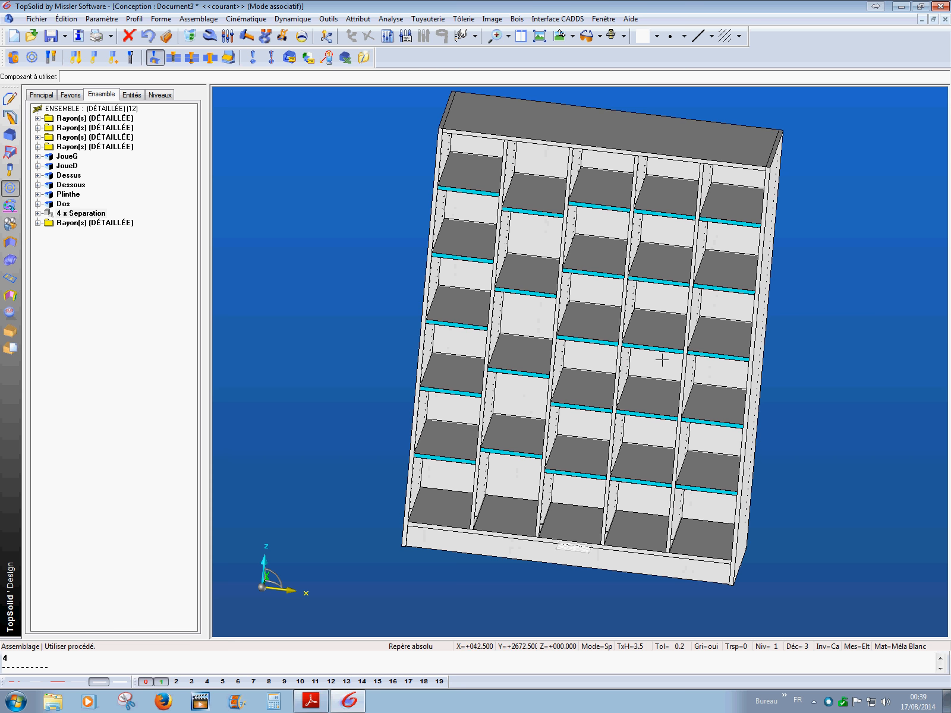
middle_drag(378, 335, 353, 364)
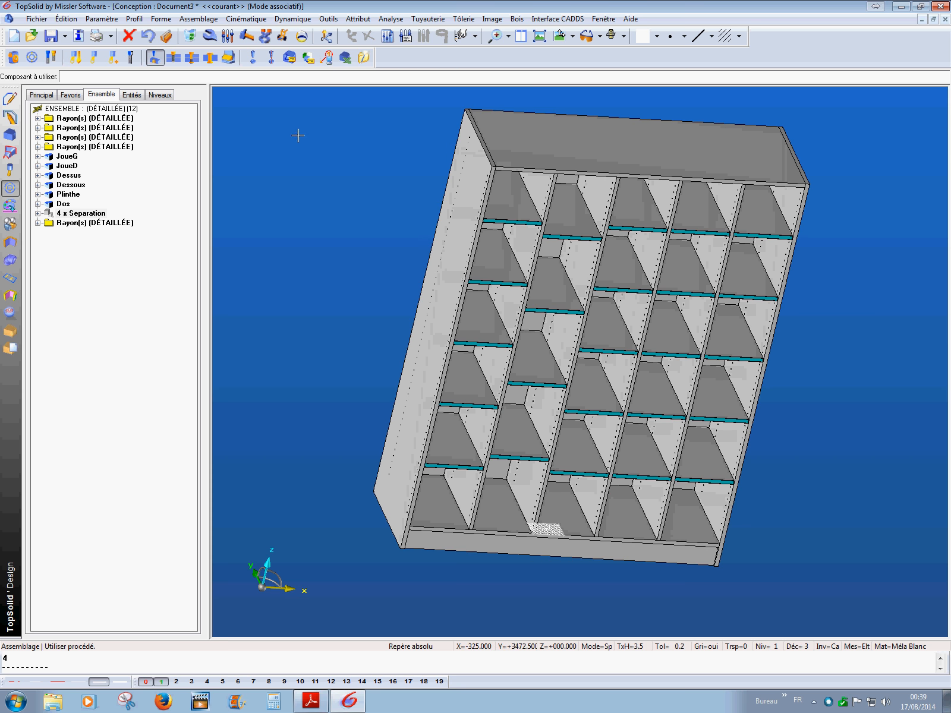
click(227, 37)
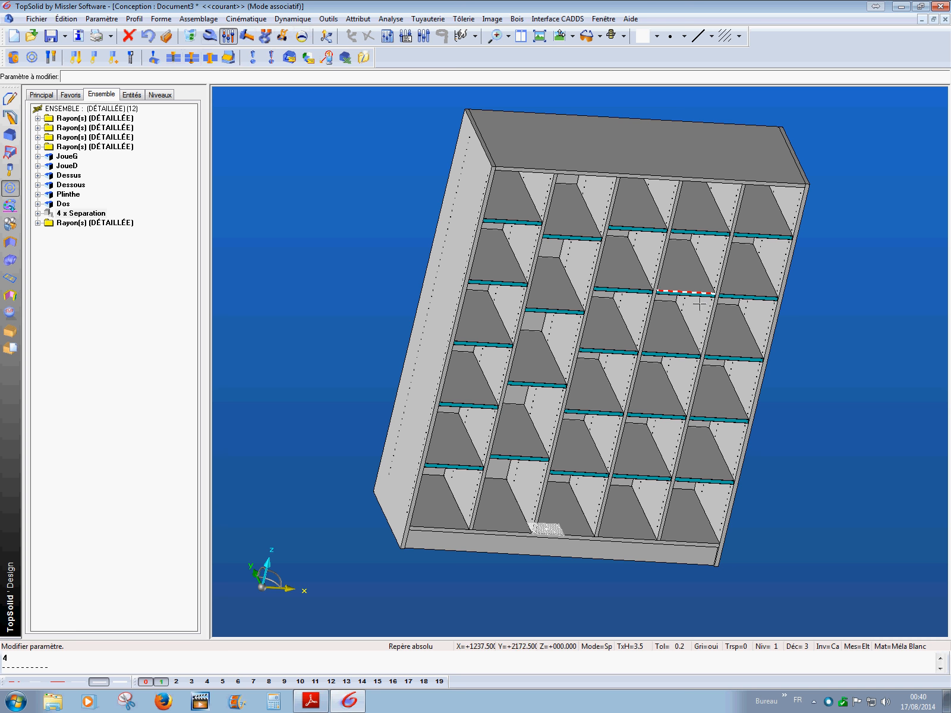
click(691, 289)
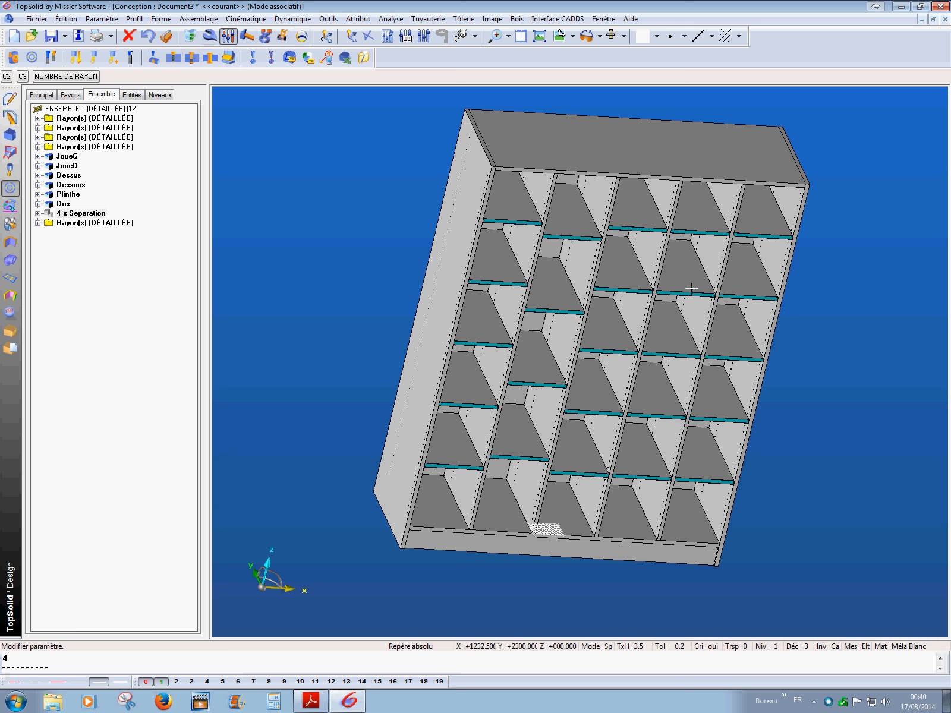
click(66, 76)
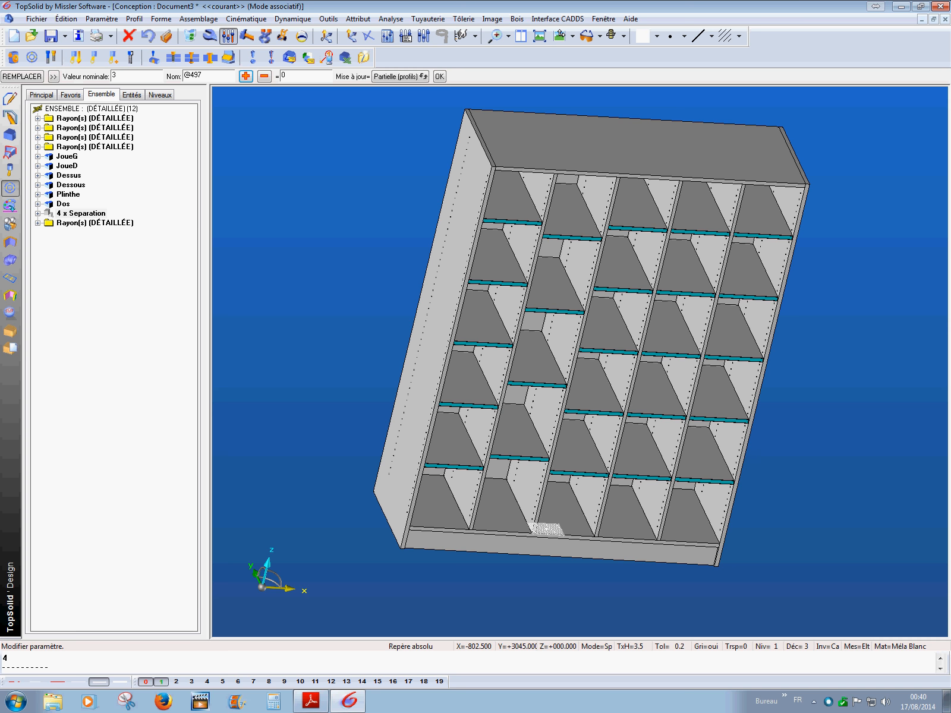
text(3)
key(Return)
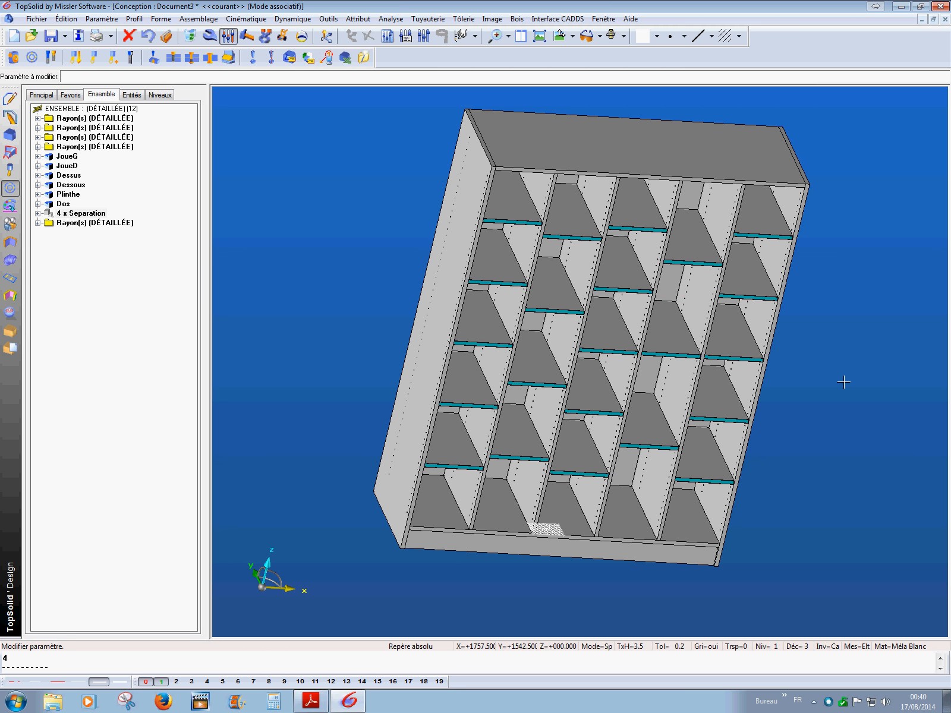
Step: Examine the shelf spacing and the drilled support holes in the partitions and side panels from several angles
middle_drag(842, 382, 609, 253)
scroll(637, 257, up, 5)
scroll(636, 257, up, 5)
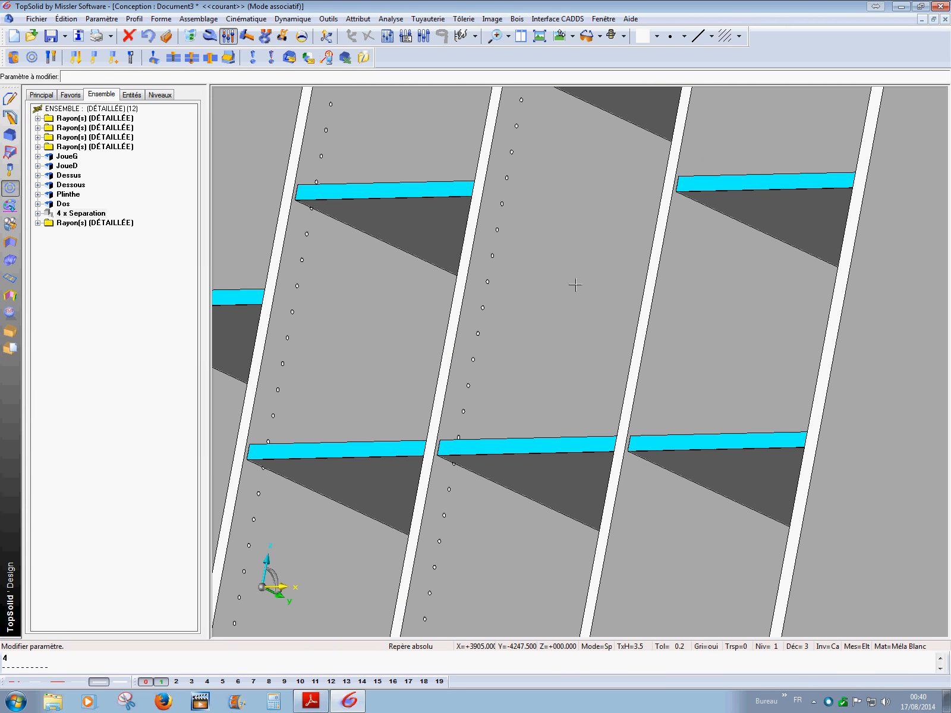
scroll(571, 316, down, 4)
scroll(545, 224, up, 5)
scroll(541, 257, down, 7)
middle_drag(531, 332, 615, 363)
scroll(590, 386, down, 5)
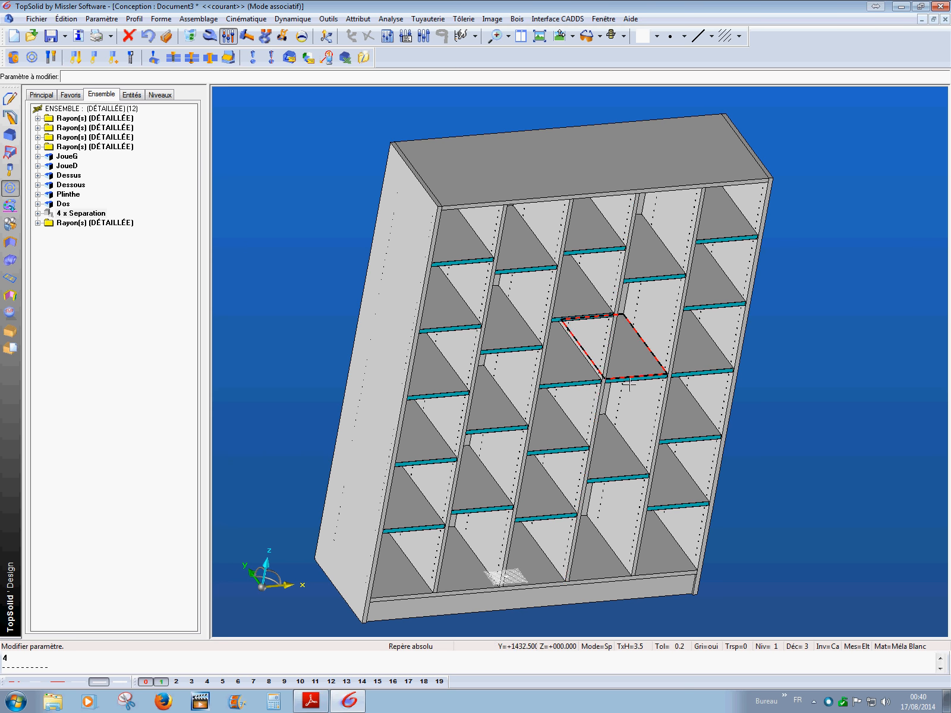
scroll(642, 386, down, 2)
scroll(643, 385, up, 2)
scroll(646, 363, down, 2)
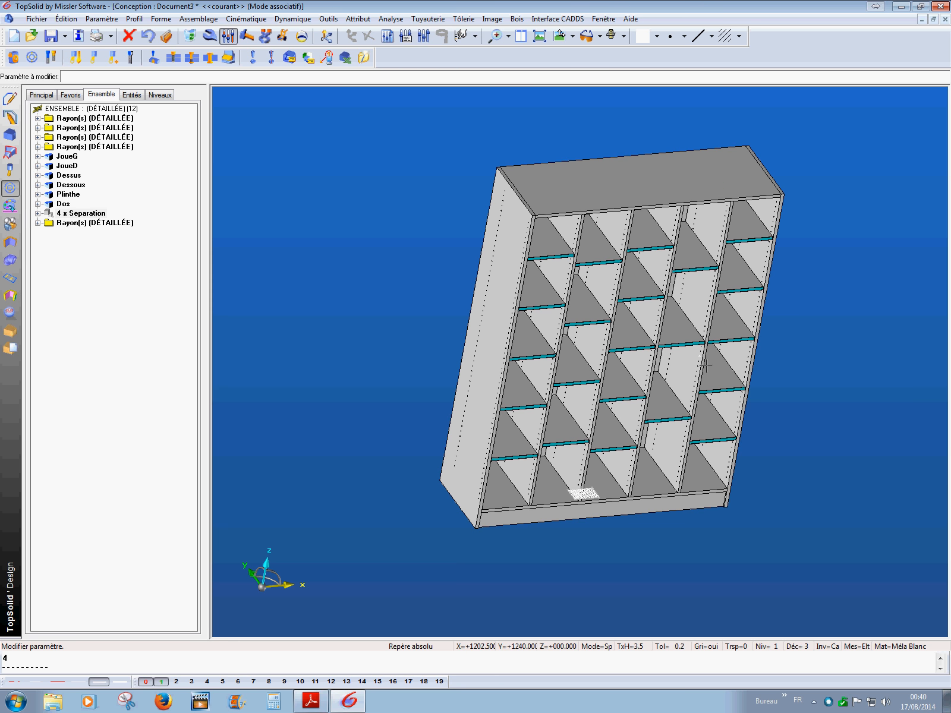
middle_drag(688, 362, 670, 337)
middle_drag(778, 397, 813, 414)
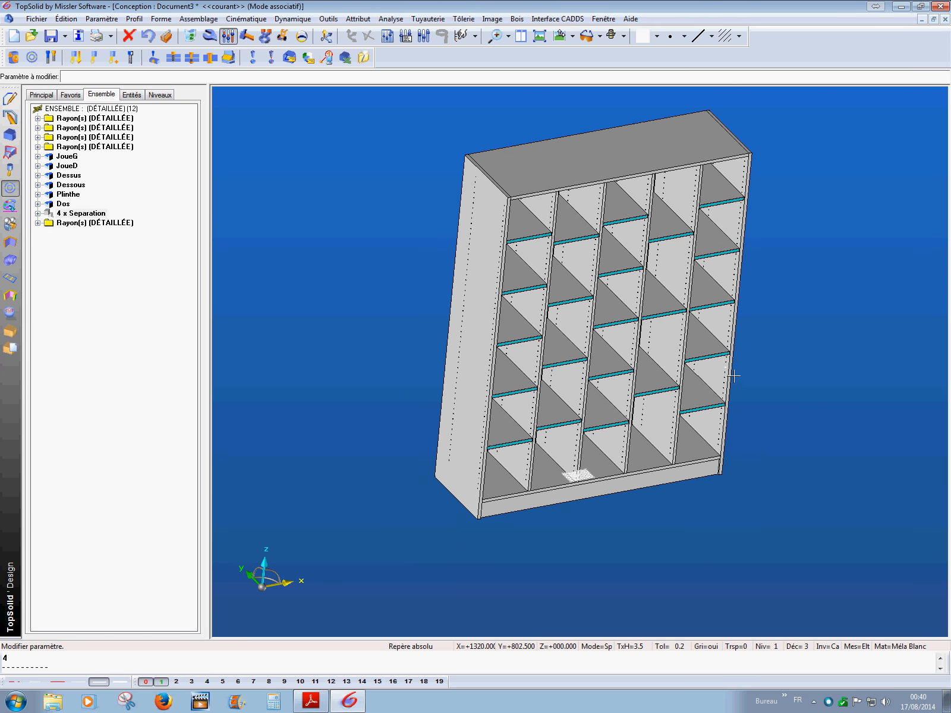
scroll(743, 397, up, 4)
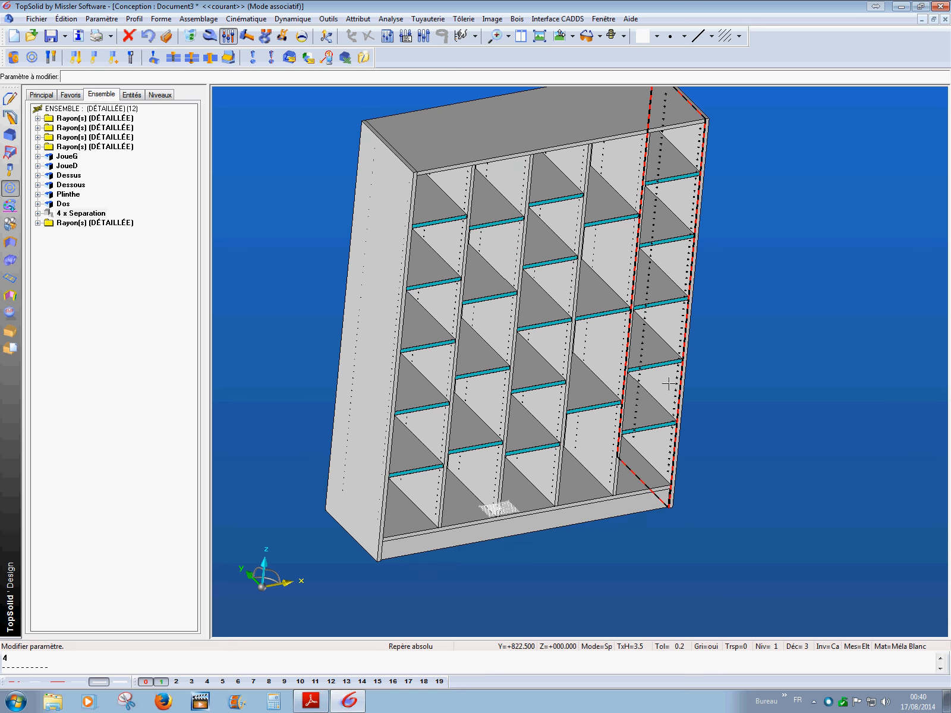
middle_drag(534, 346, 568, 372)
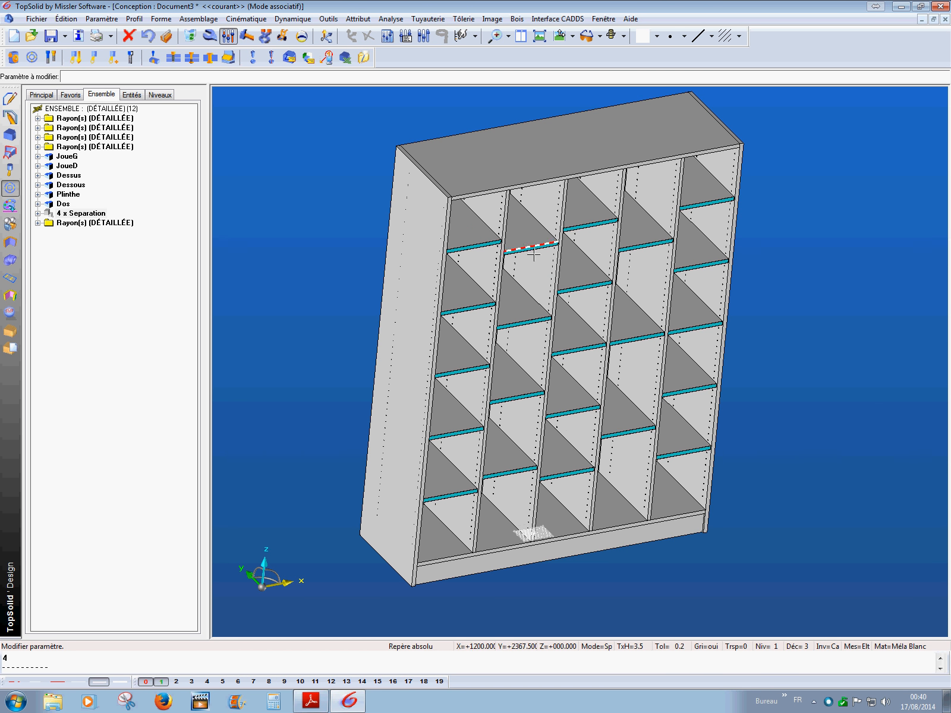
Step: Examine the contents of the first Rayon(s) component in the assembly's part list
click(37, 119)
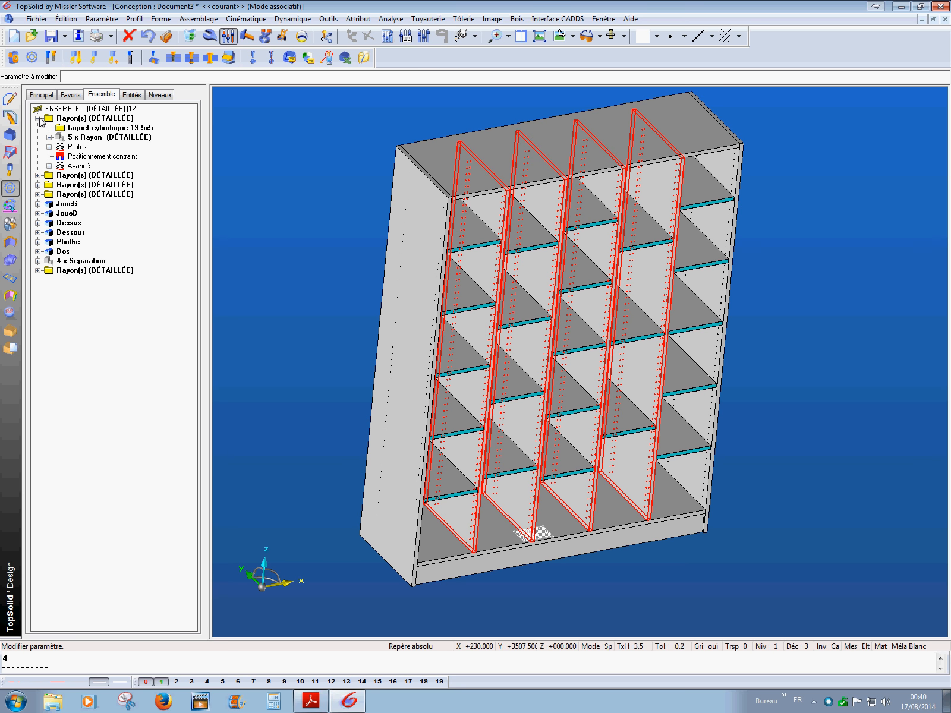
click(38, 119)
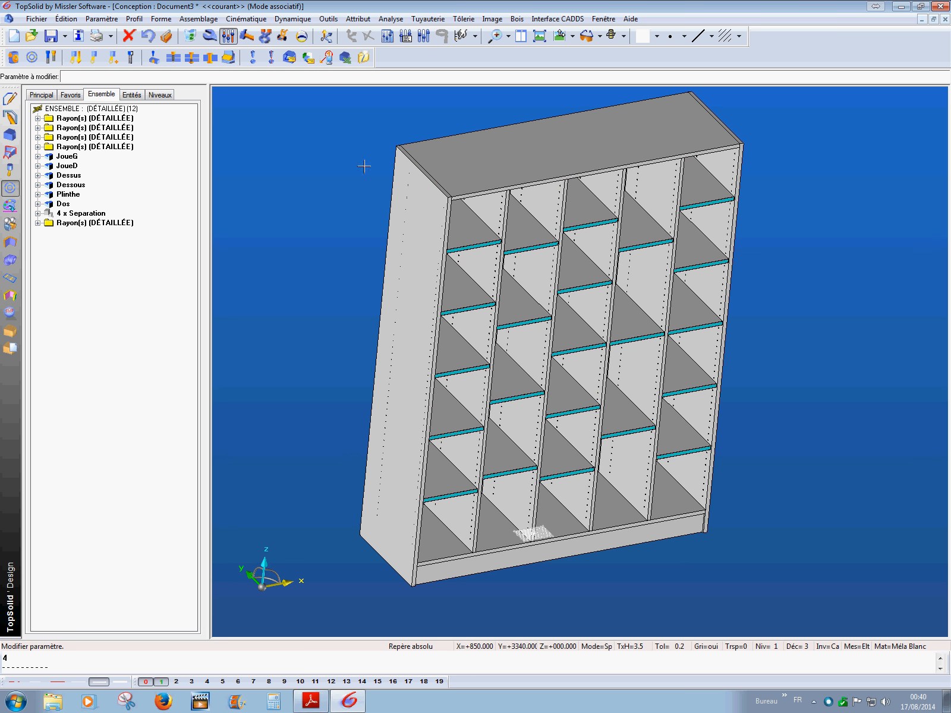
middle_drag(440, 314, 493, 289)
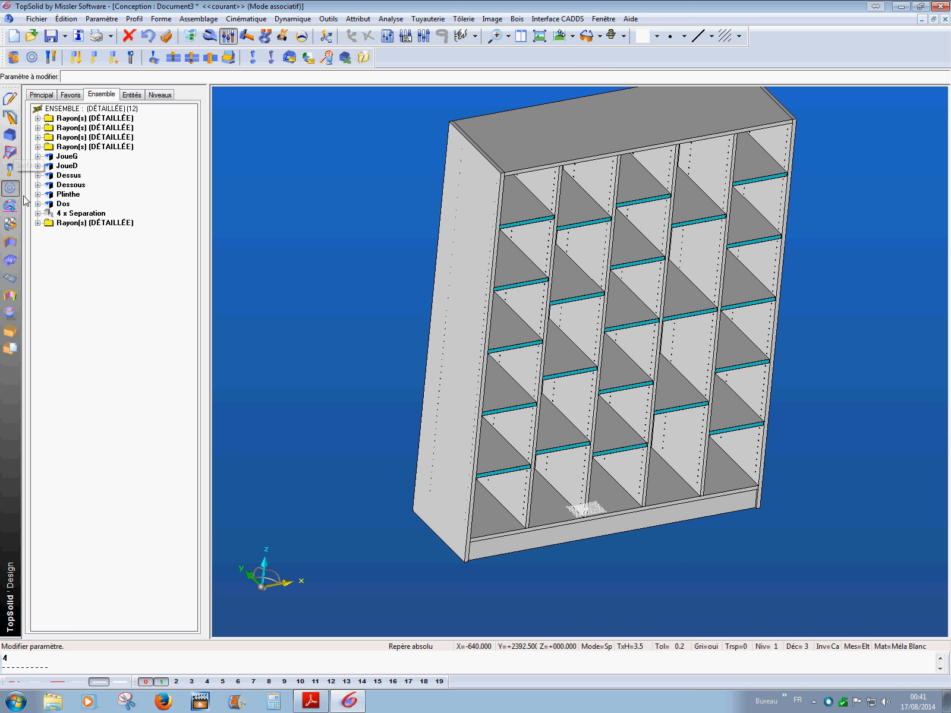
Step: Define the cabinet's left side JoueG as a panel with a Ch-blanc edge strip on its 2000 mm front edge only
click(11, 332)
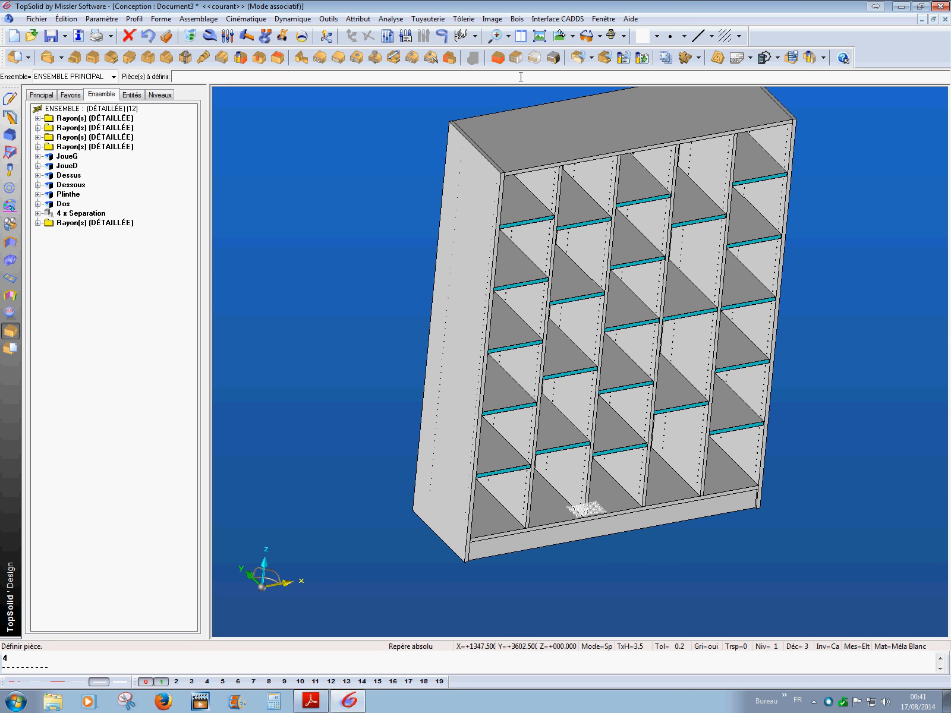
click(555, 58)
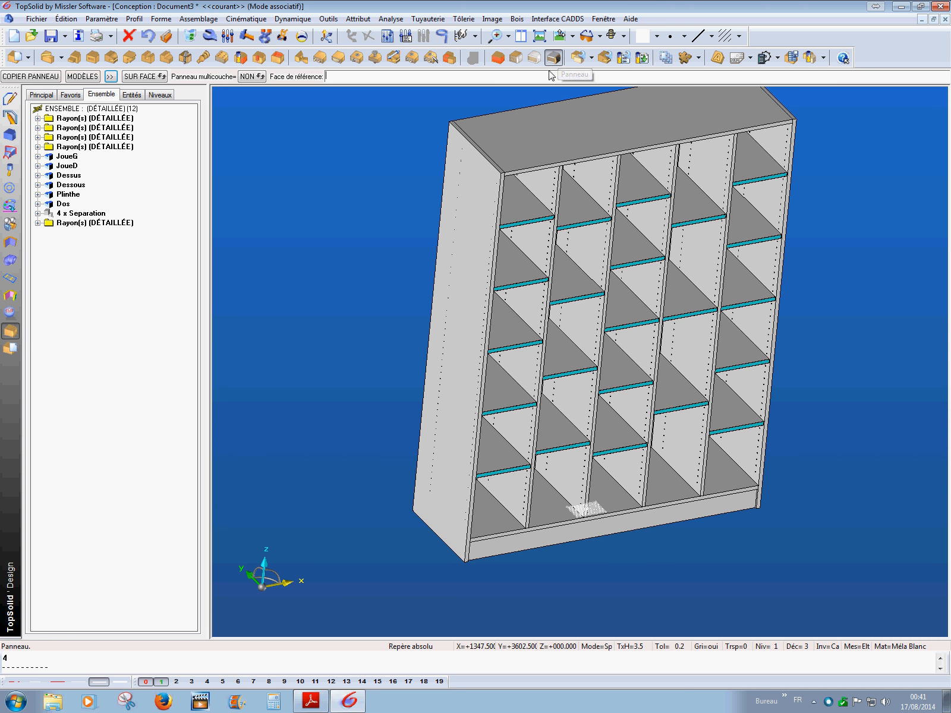
click(473, 295)
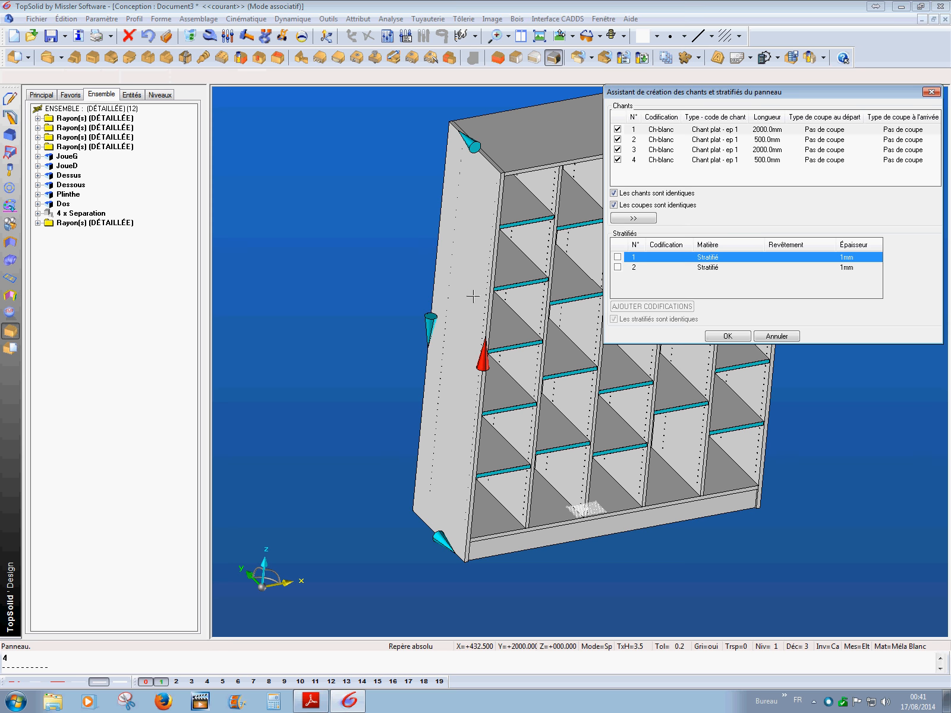
click(629, 151)
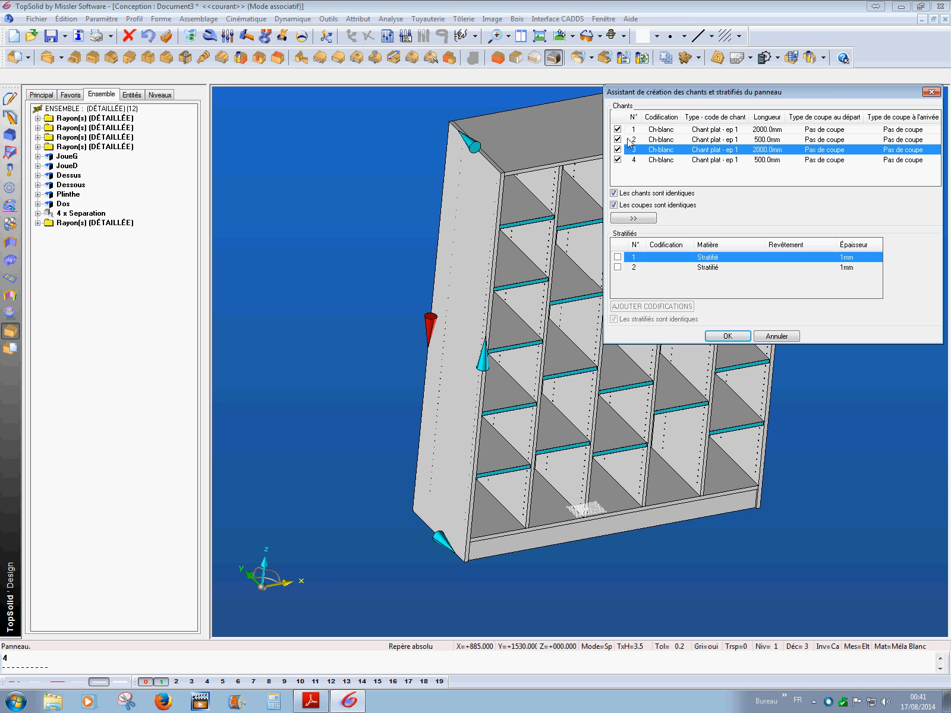
click(629, 141)
click(630, 129)
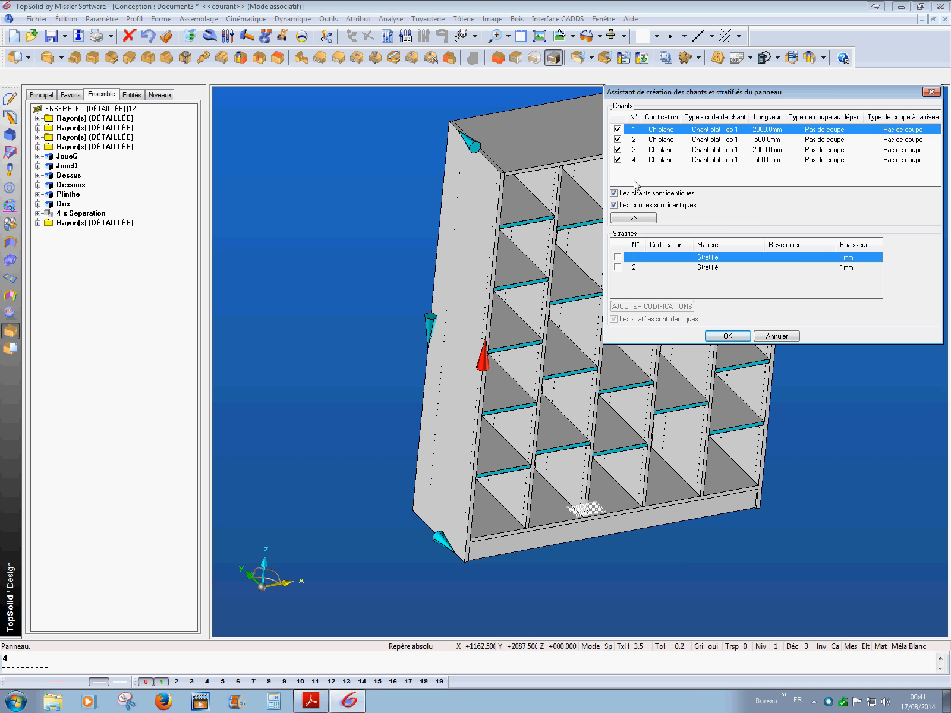
click(618, 140)
click(617, 150)
click(617, 160)
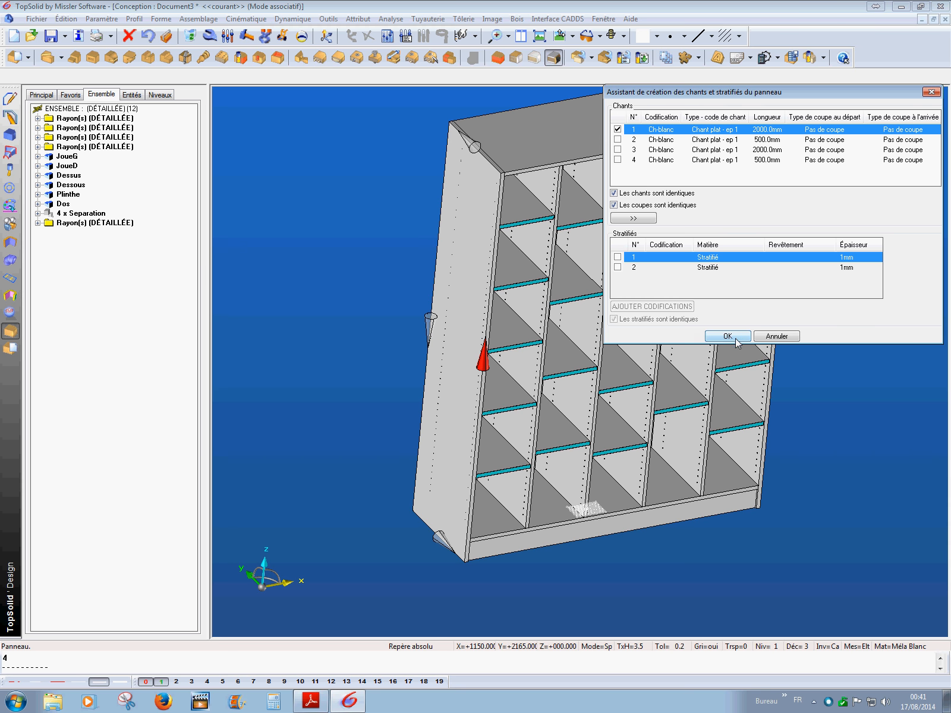
click(728, 336)
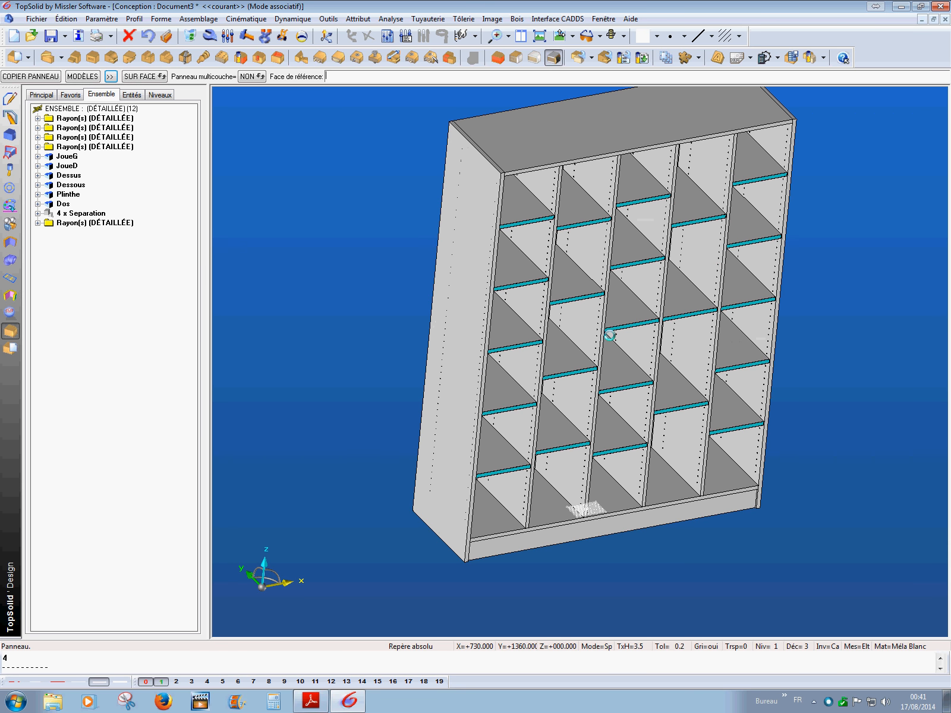
middle_drag(621, 338, 581, 347)
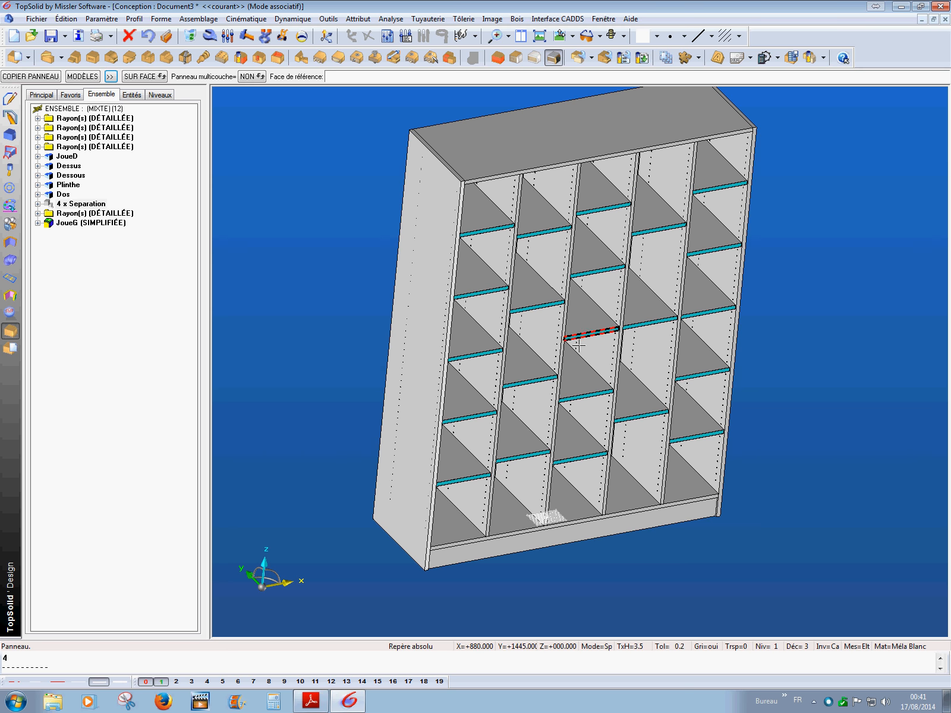
middle_drag(466, 321, 468, 322)
scroll(469, 321, up, 1)
click(60, 224)
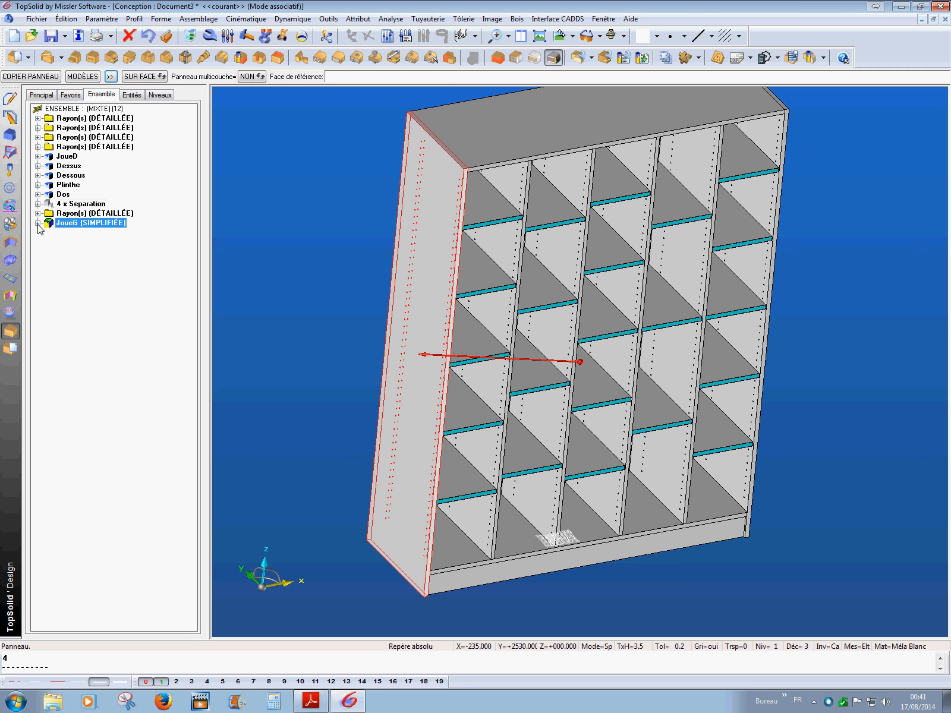
Step: Define the right side JoueD as a panel, keeping only the Ch-blanc edge strip on its 2000 mm front edge
scroll(404, 248, down, 4)
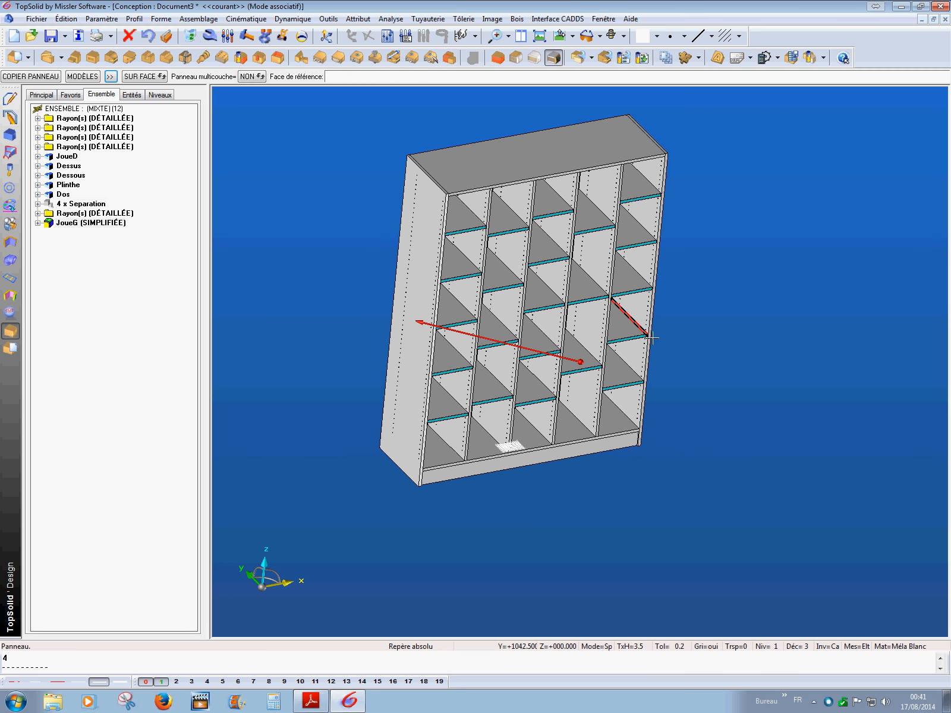
middle_drag(652, 338, 616, 357)
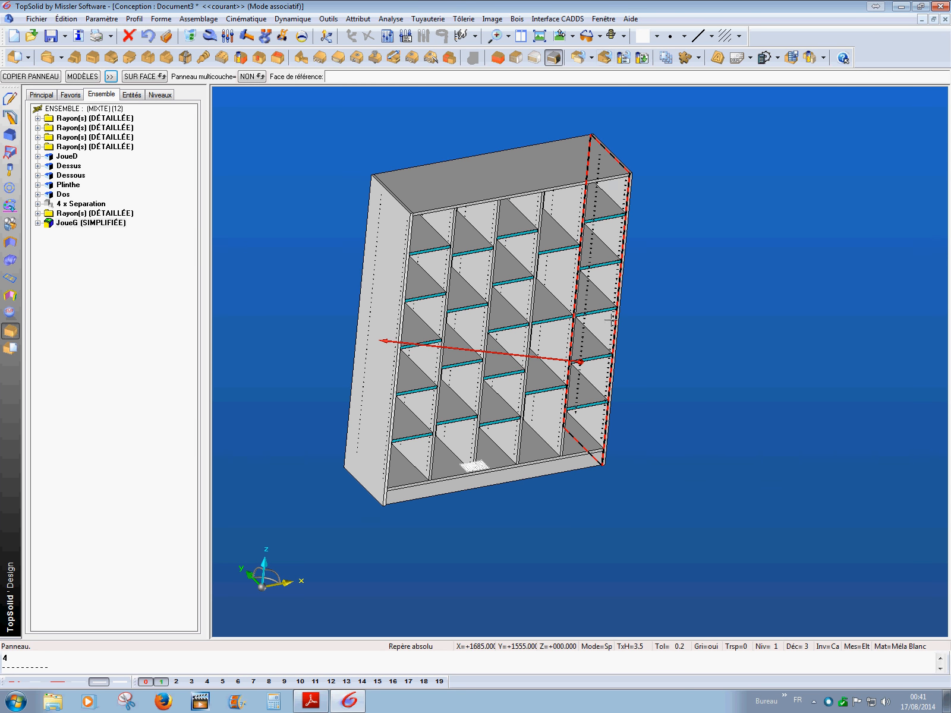
click(616, 286)
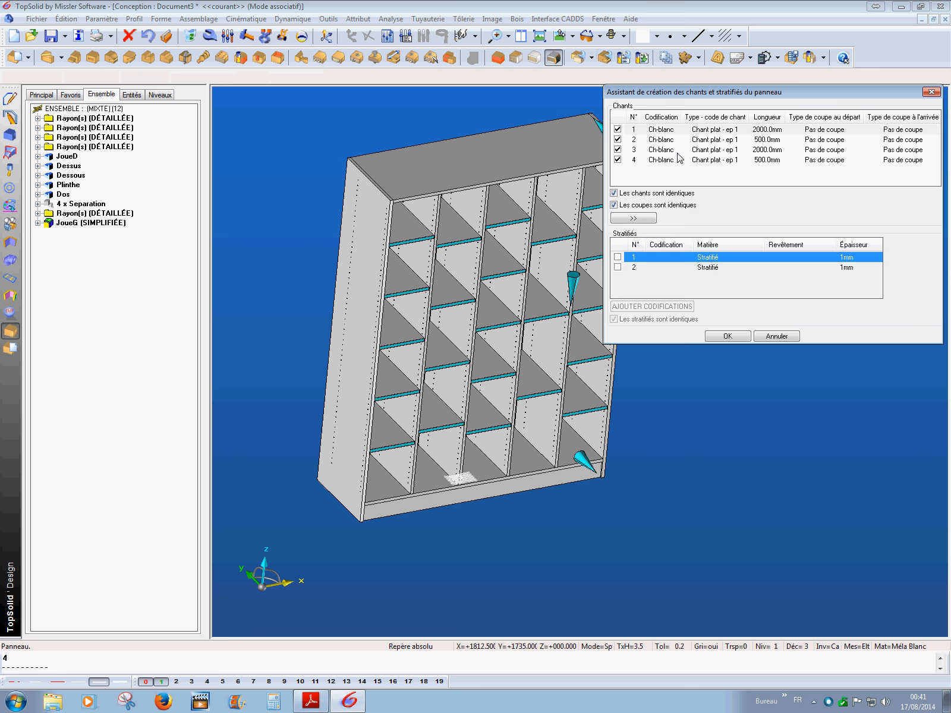
click(629, 160)
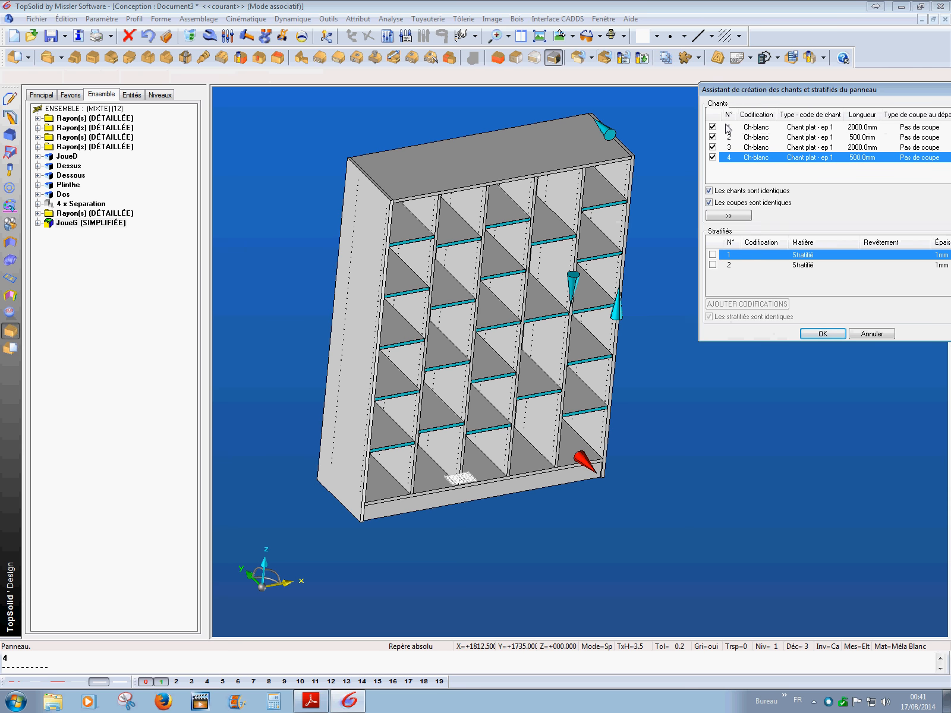
click(725, 130)
click(712, 137)
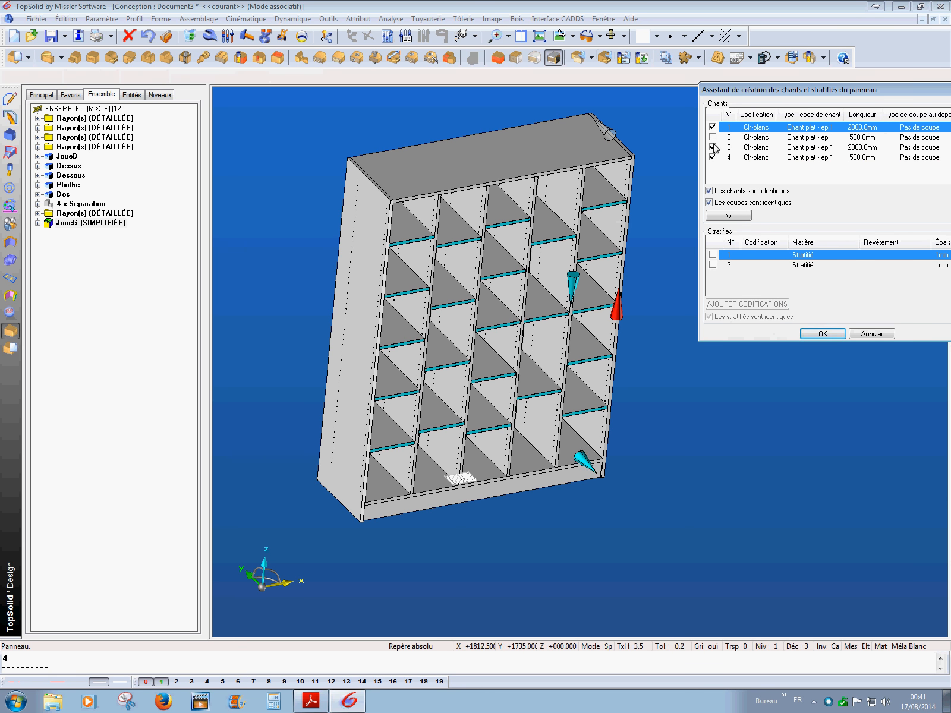
click(712, 147)
click(712, 157)
click(824, 334)
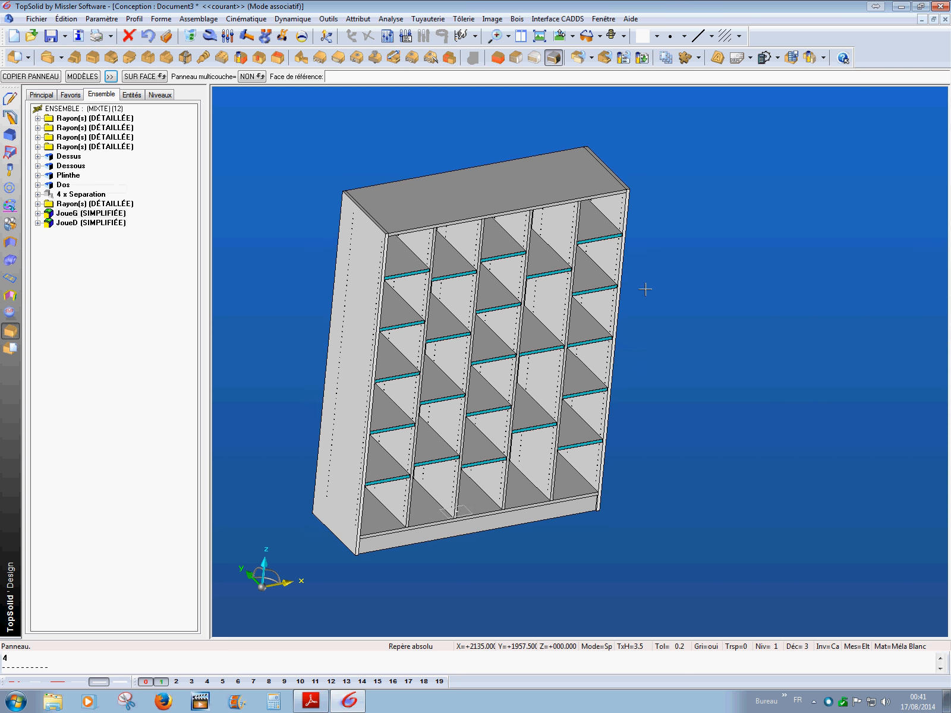
Step: Define the top Dessus as a panel with a Ch-blanc edge strip on its front edge only
click(499, 196)
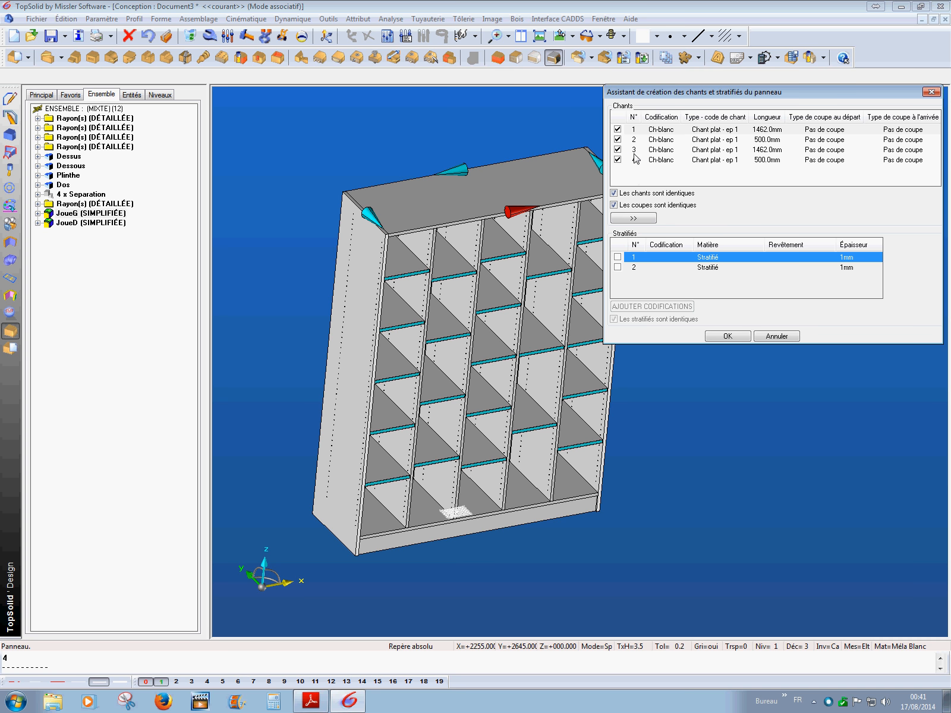
click(618, 139)
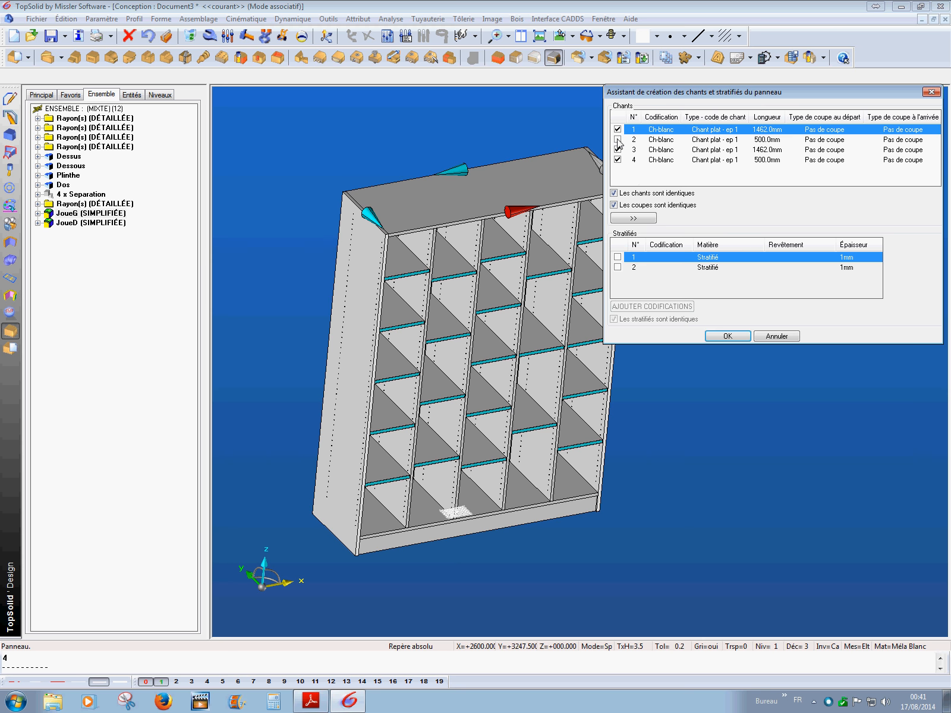
click(617, 149)
click(618, 159)
click(729, 337)
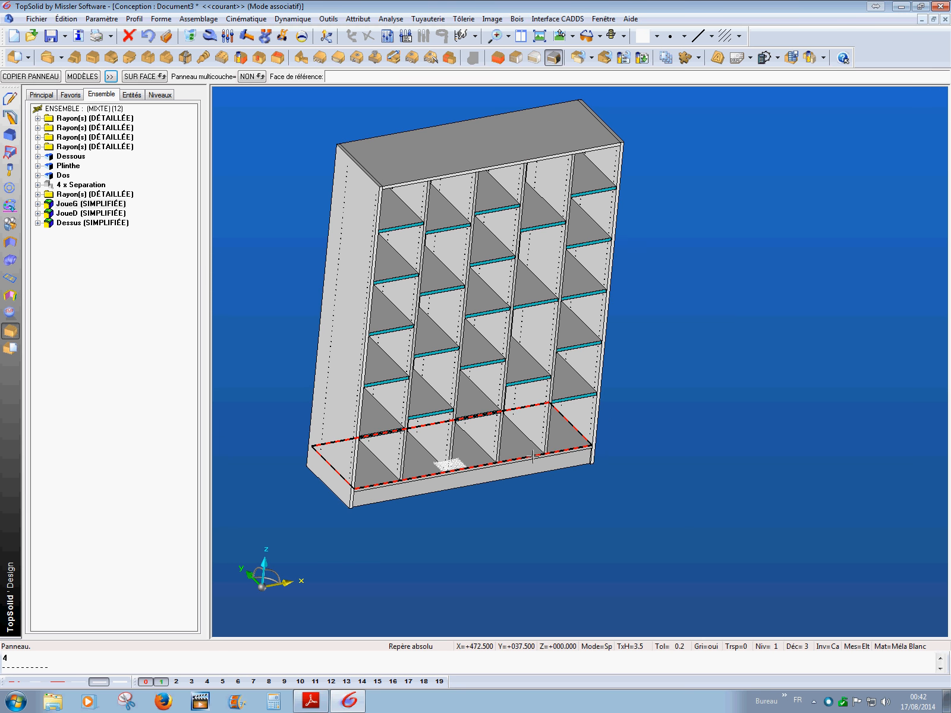
Step: Define the bottom Dessous as a panel with a Ch-blanc edge strip on its front edge only
click(570, 434)
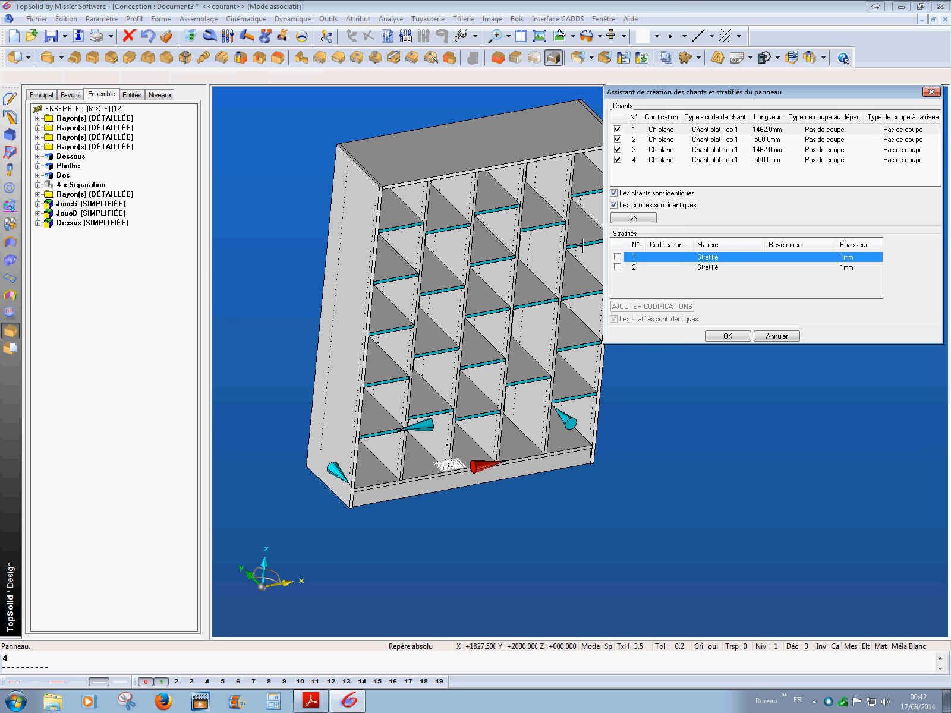
click(617, 139)
click(618, 149)
click(618, 160)
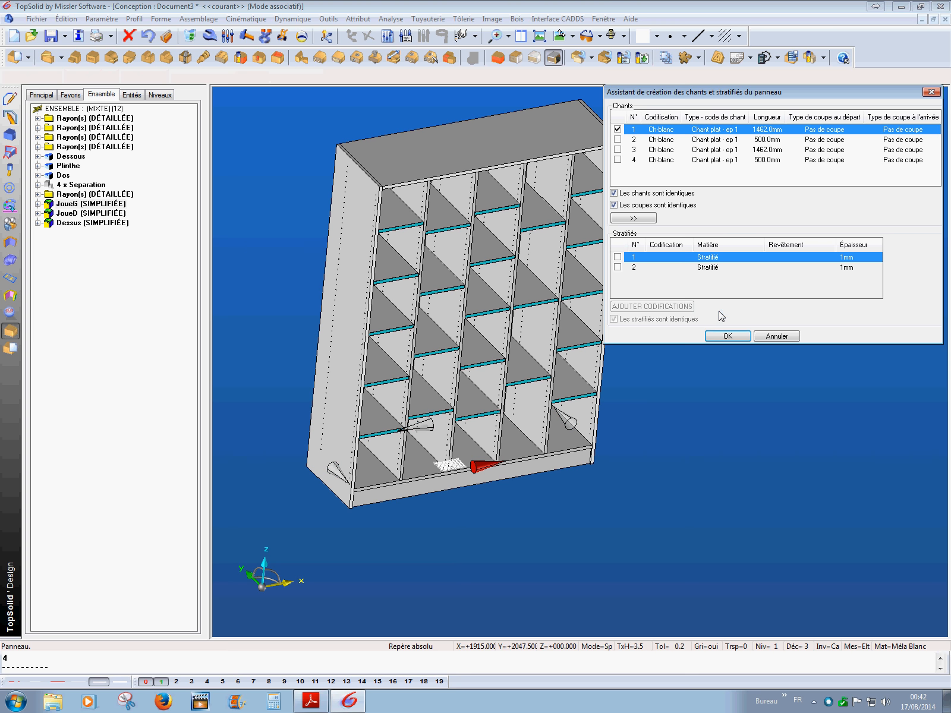
click(734, 337)
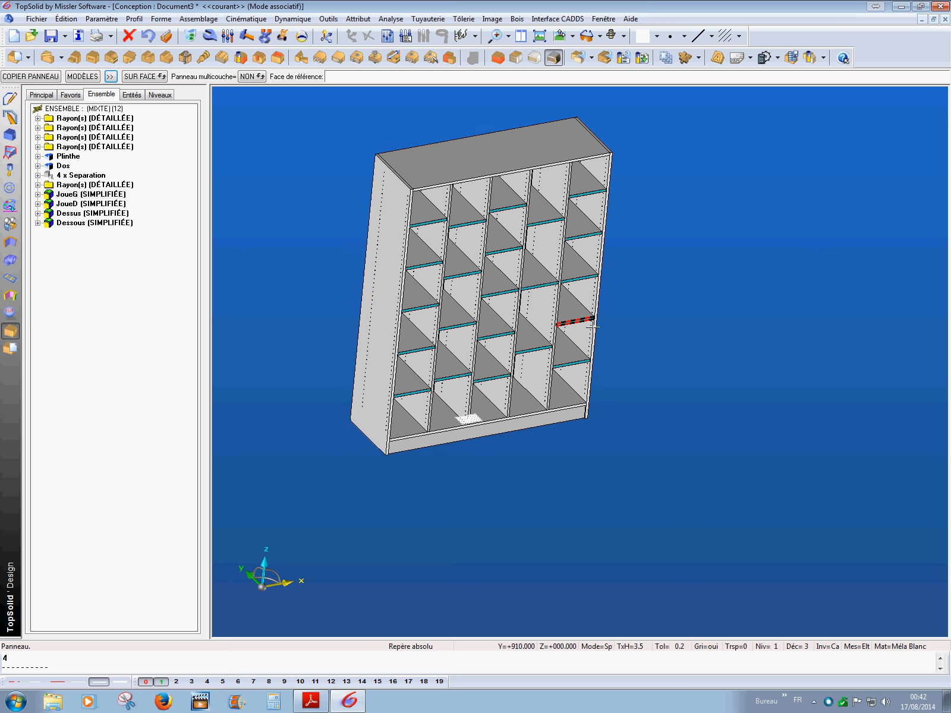
Step: Define the first partition from the left as a panel with a Ch-blanc edge strip on its front edge only
scroll(577, 324, up, 2)
middle_drag(547, 303, 624, 357)
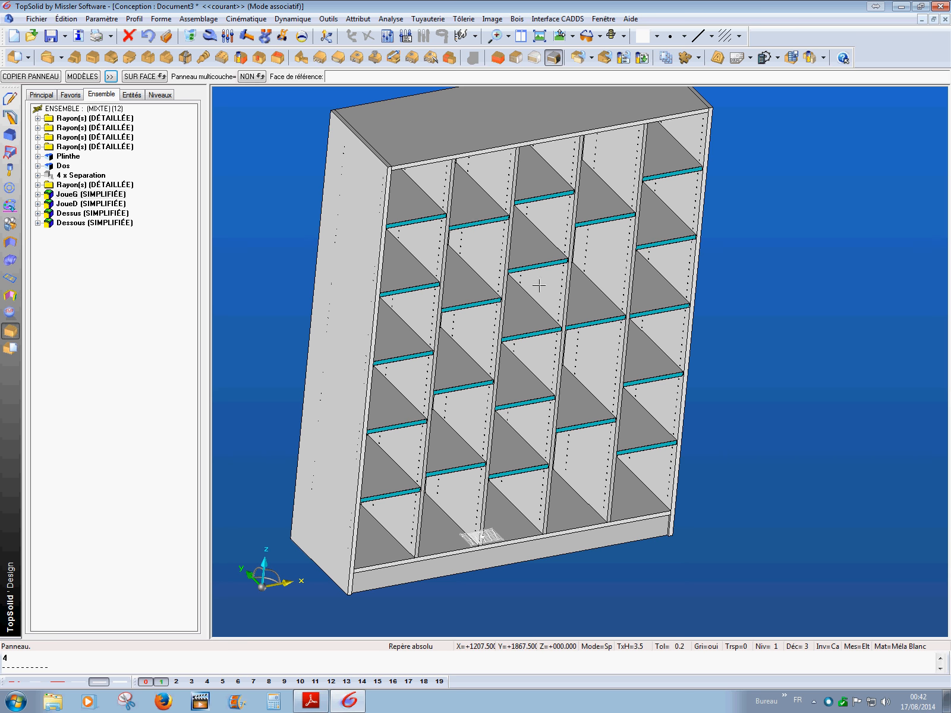
middle_drag(432, 250, 457, 248)
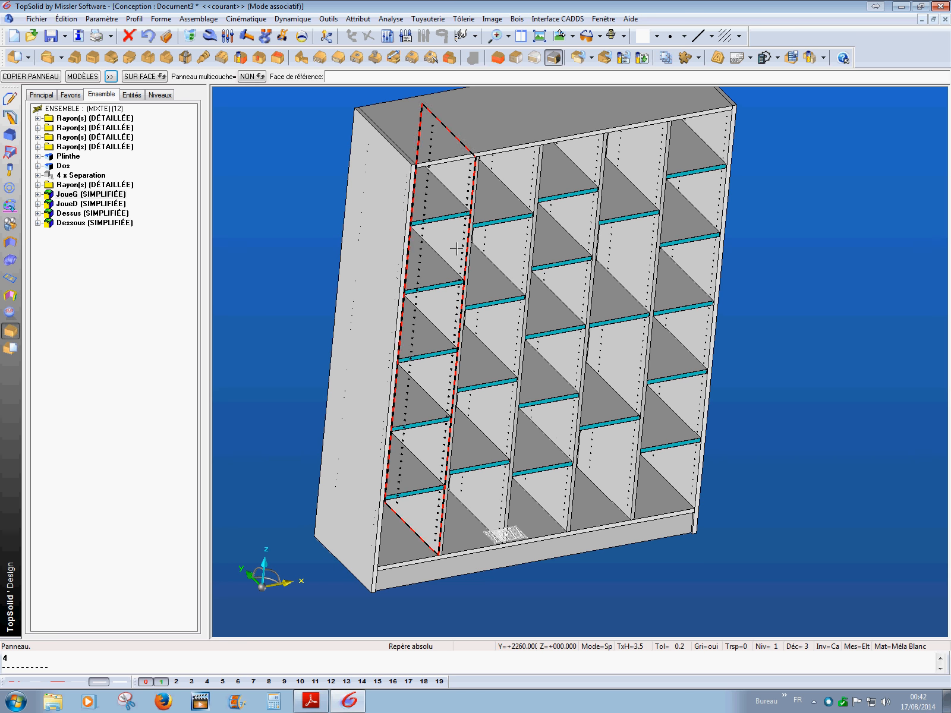
click(554, 60)
click(458, 348)
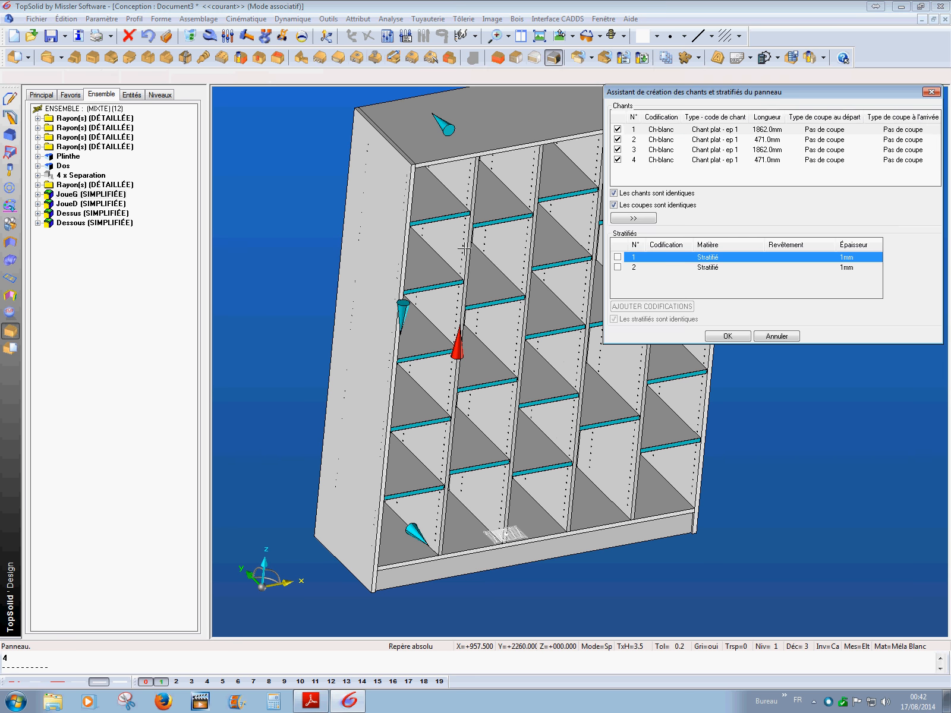
click(618, 139)
click(618, 149)
click(619, 159)
click(724, 336)
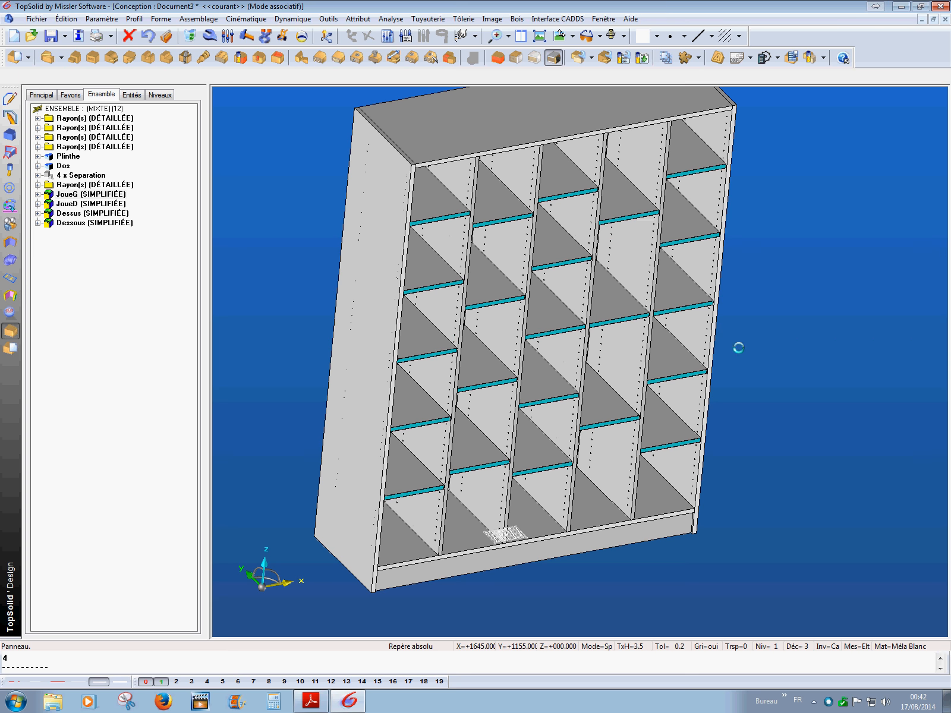
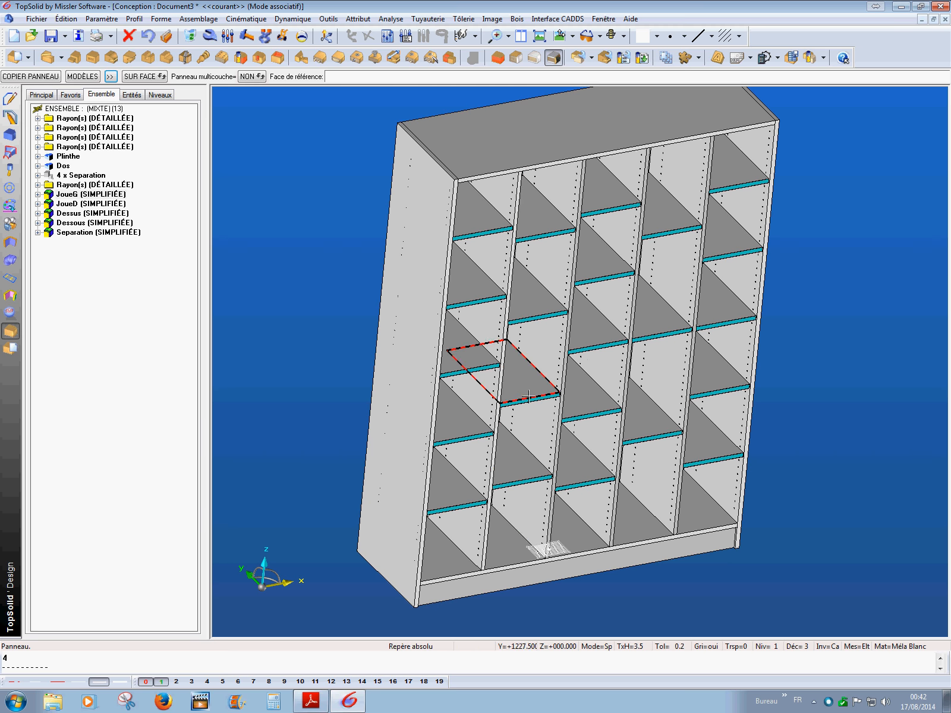
Step: Define the second partition from the left as a panel, keeping only its front Ch-blanc edge strip
click(556, 348)
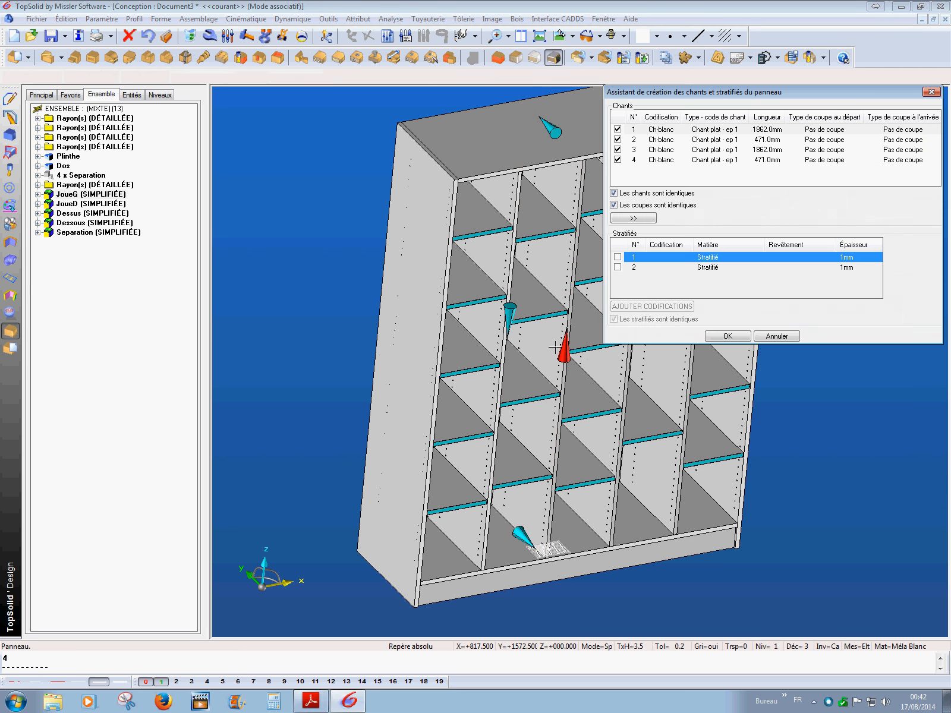
click(623, 129)
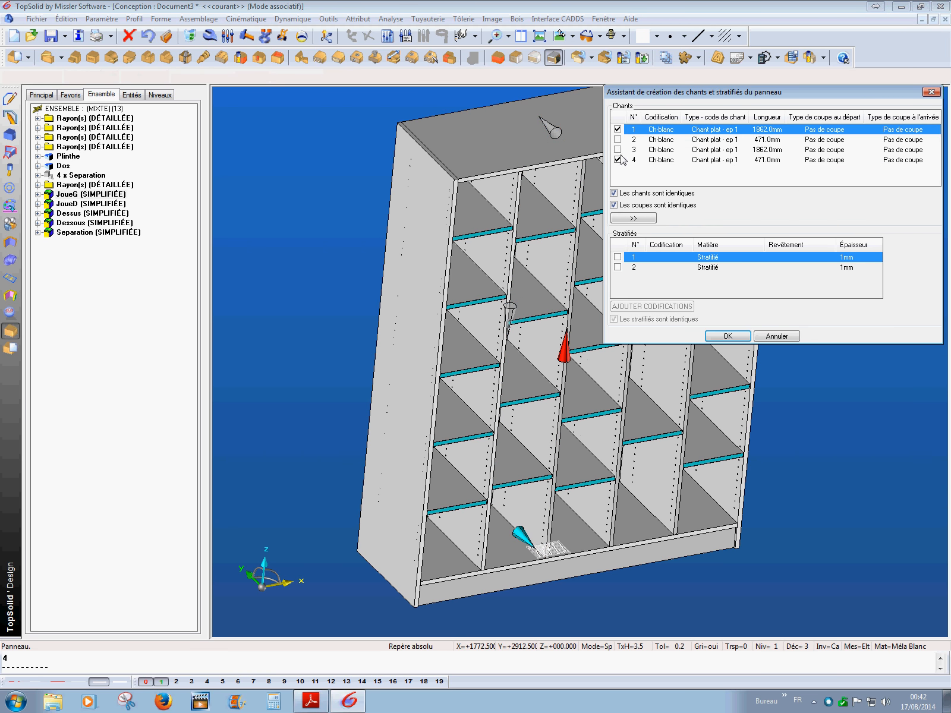
click(726, 337)
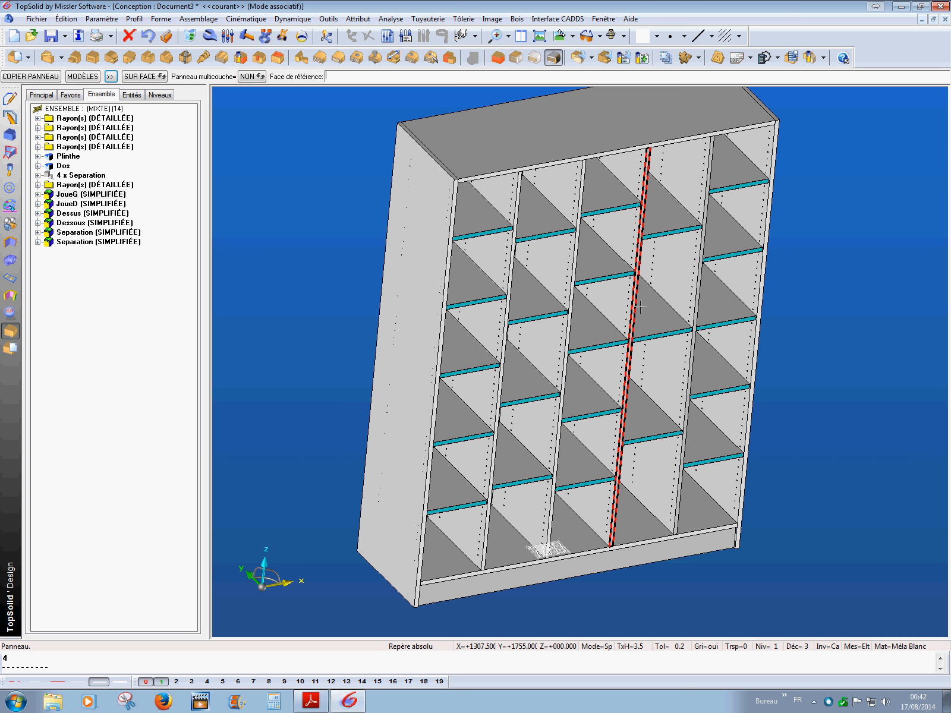
Step: Define the third partition from the left as a panel, leaving out every Ch-blanc edge strip except the front one
click(627, 305)
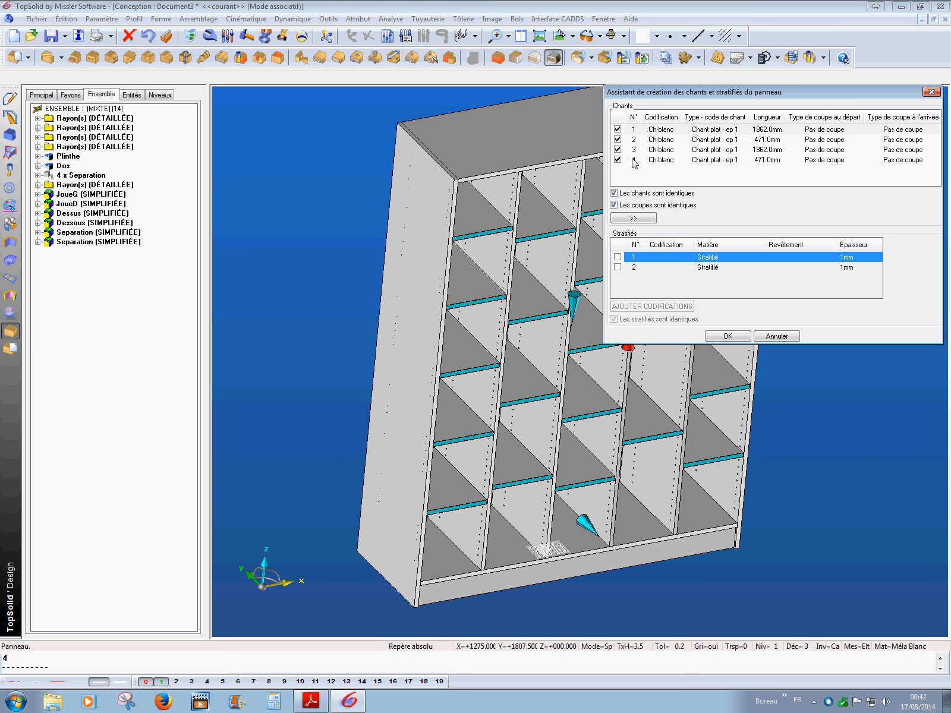
click(619, 139)
click(618, 150)
click(619, 160)
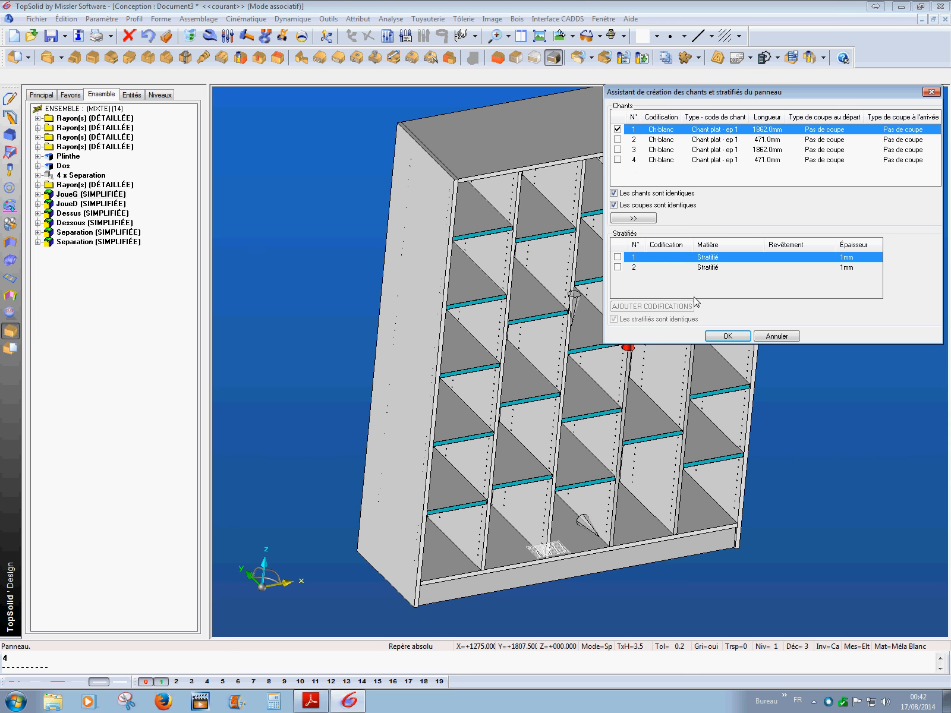
click(727, 334)
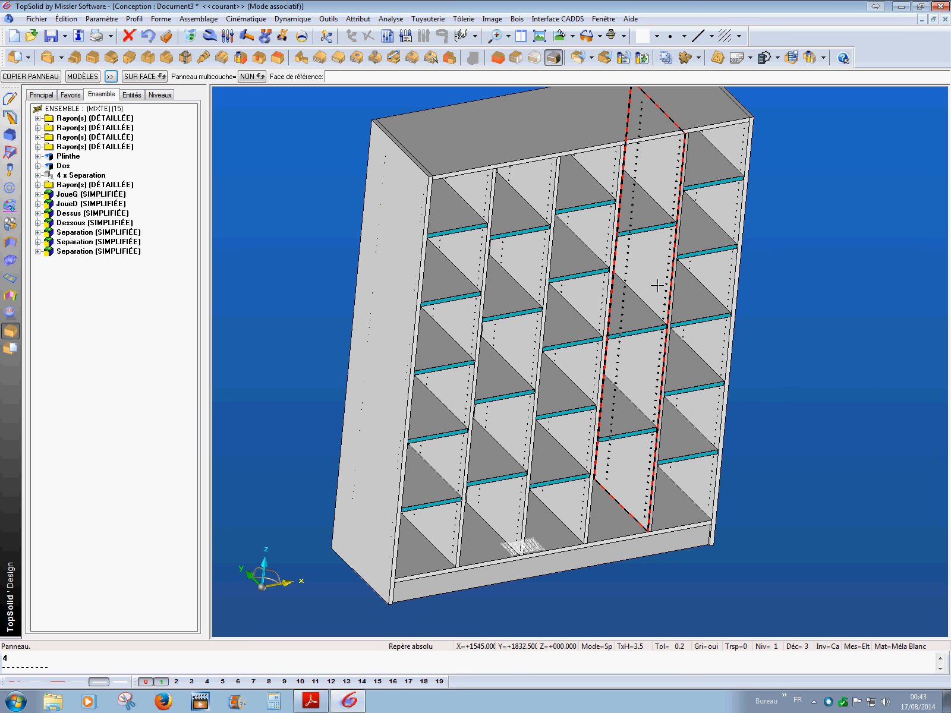
Step: Define the fourth partition, between the fourth and fifth bays, as a panel with a Ch-blanc strip on its front edge only
click(658, 285)
click(617, 139)
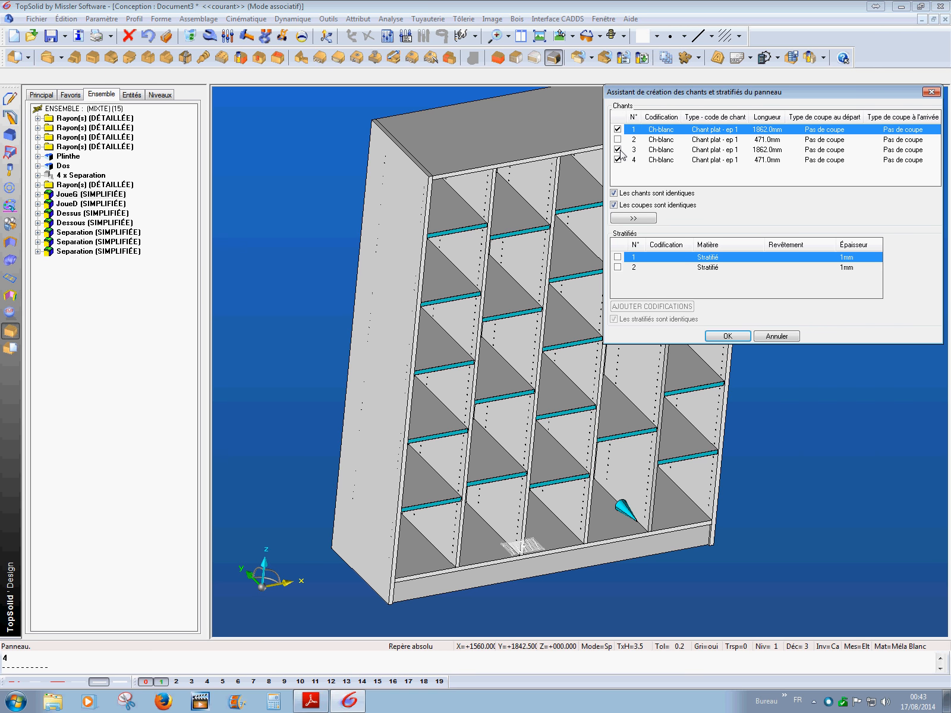
click(617, 150)
click(618, 159)
click(728, 336)
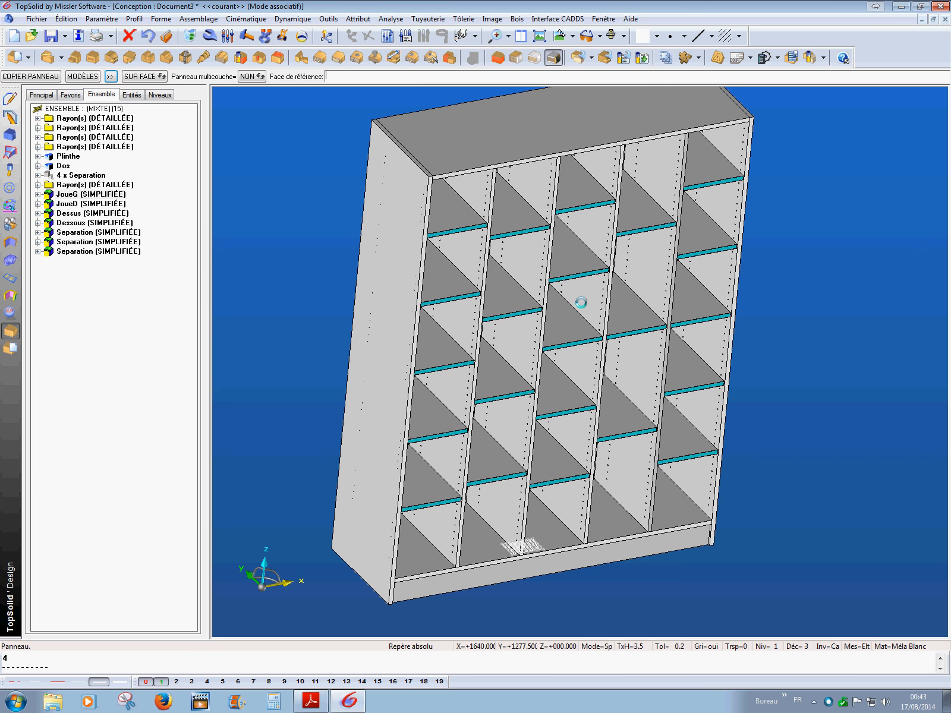
middle_drag(655, 363, 684, 327)
scroll(666, 354, down, 1)
middle_drag(763, 396, 792, 417)
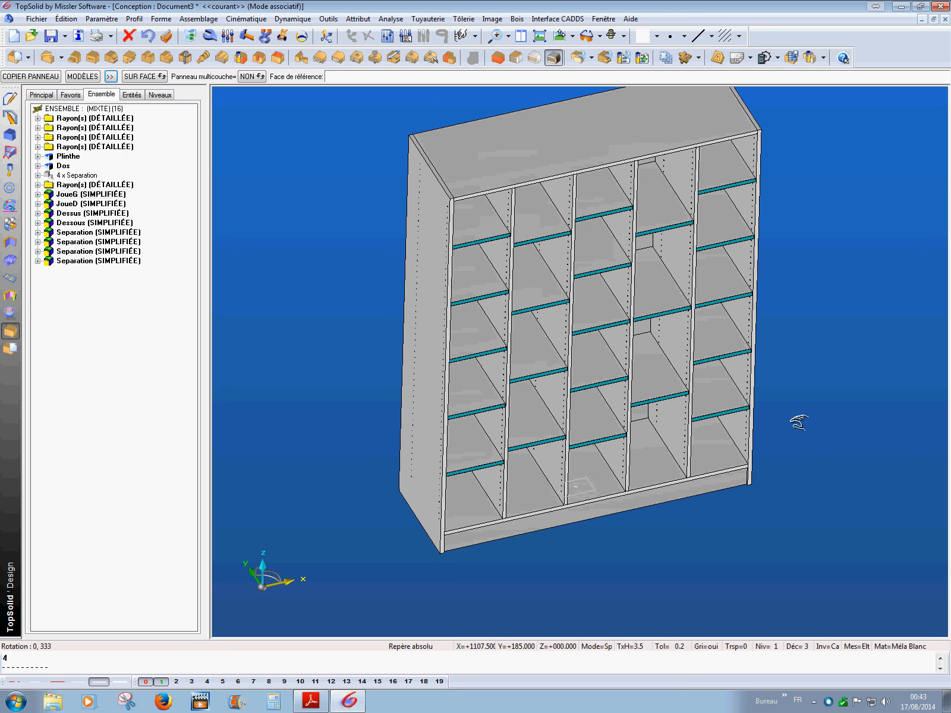
Step: Create a new Draft document from the user template A4H.dft
scroll(649, 373, down, 2)
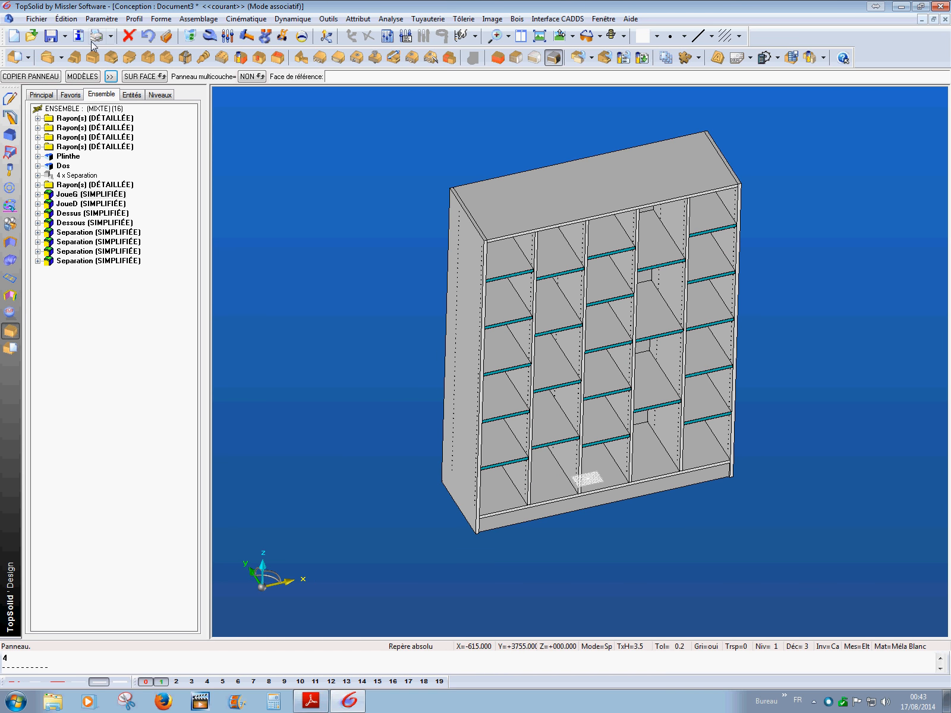
click(14, 36)
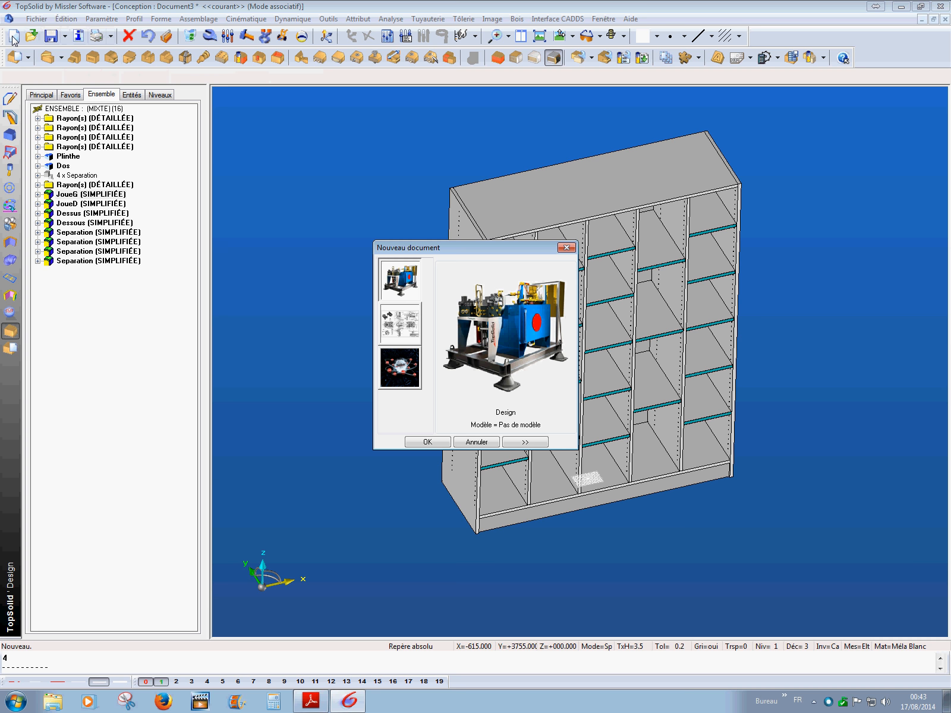
click(384, 317)
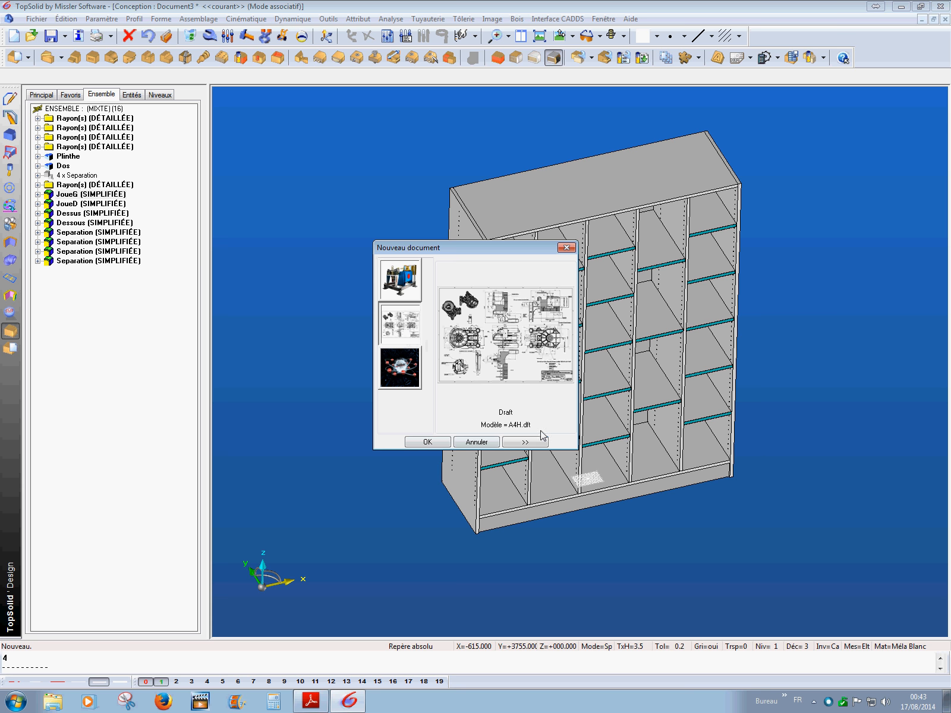
click(525, 442)
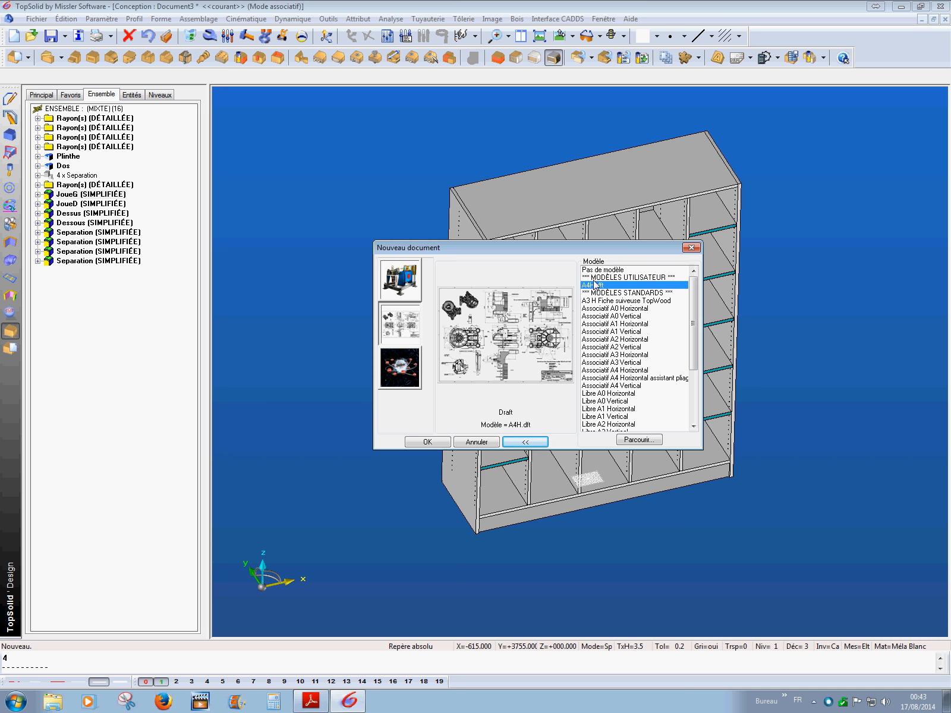
click(432, 442)
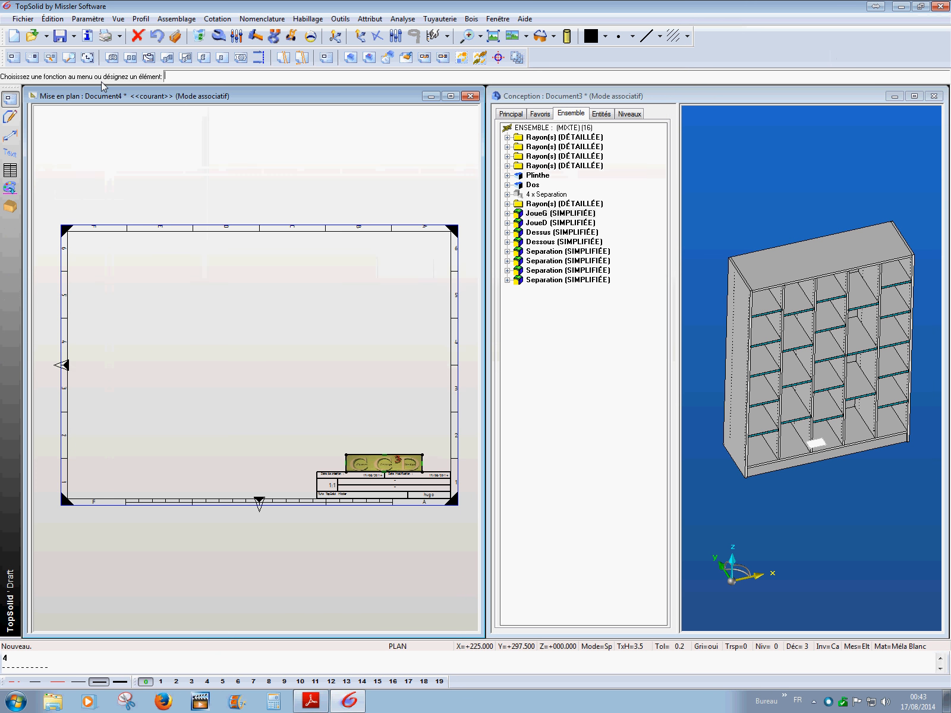
Step: Insert a main view of the whole cabinet with the FACE camera, SIMPLIFIÉE representation and INVISIBLE hidden edges, placed mid-sheet
click(14, 58)
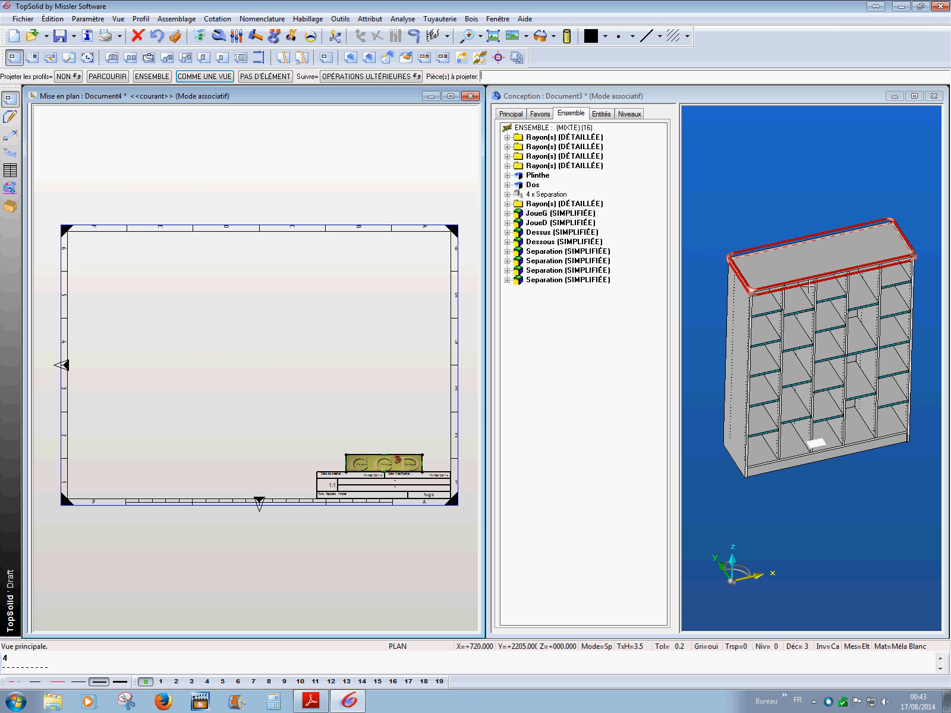
drag(708, 190, 918, 503)
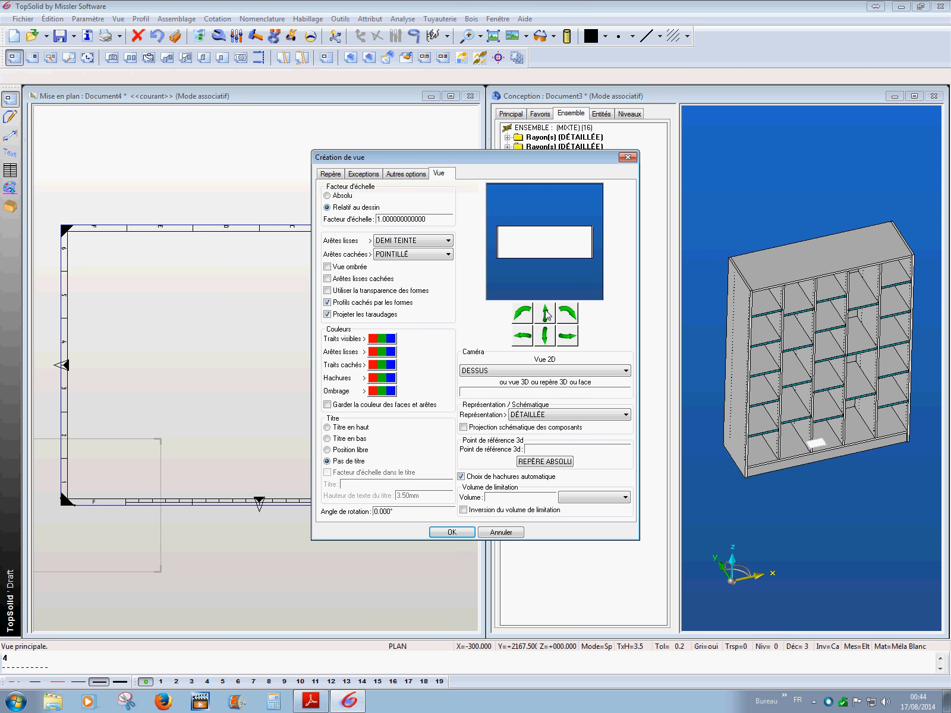
click(554, 370)
click(492, 394)
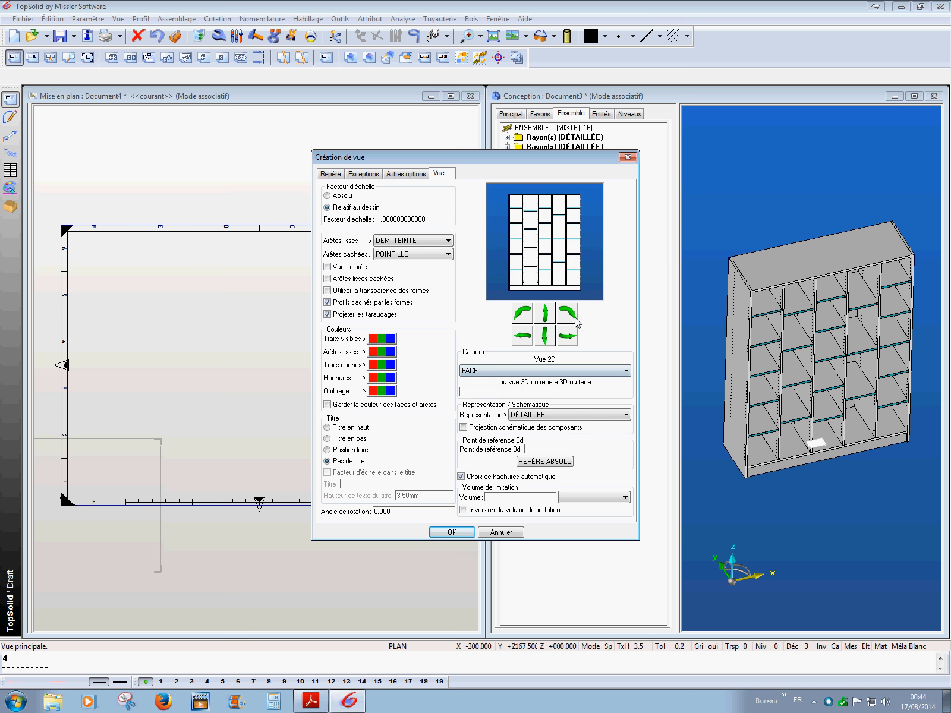
click(591, 415)
click(585, 431)
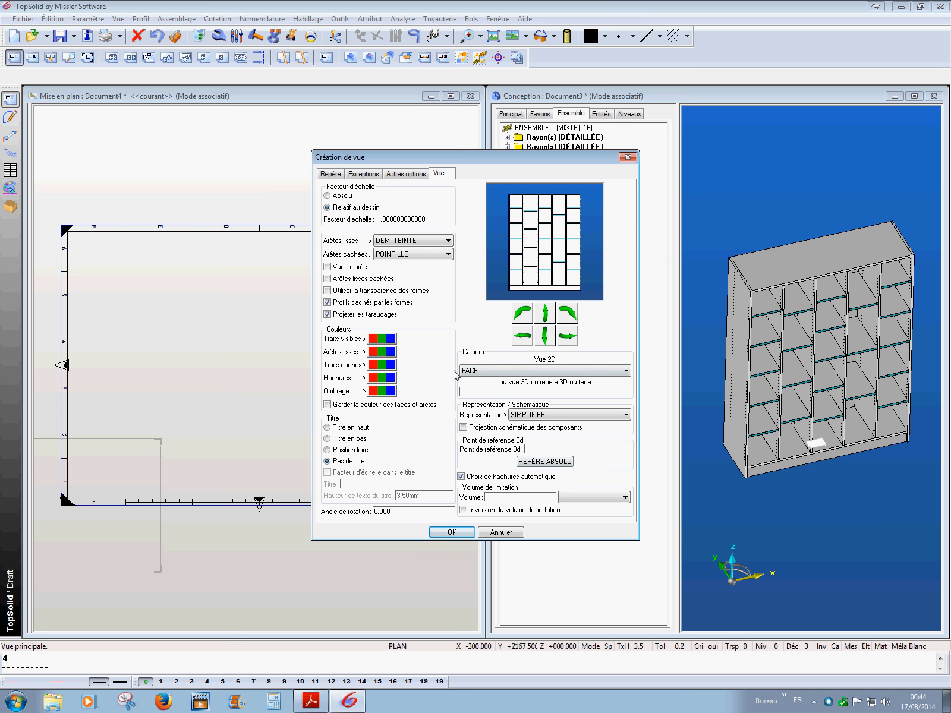
click(425, 258)
click(418, 273)
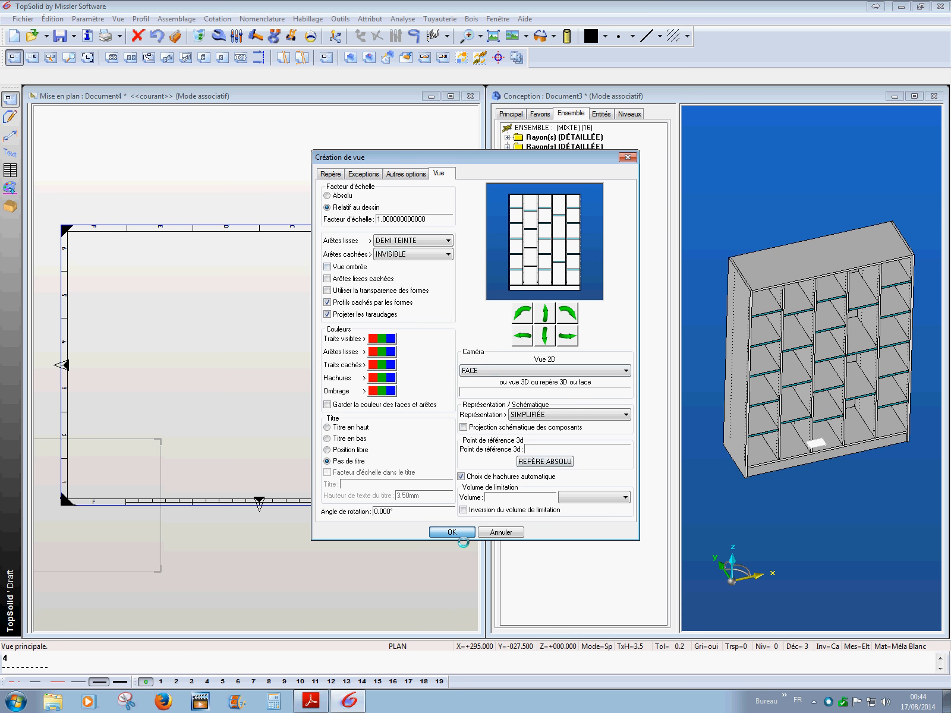
click(455, 533)
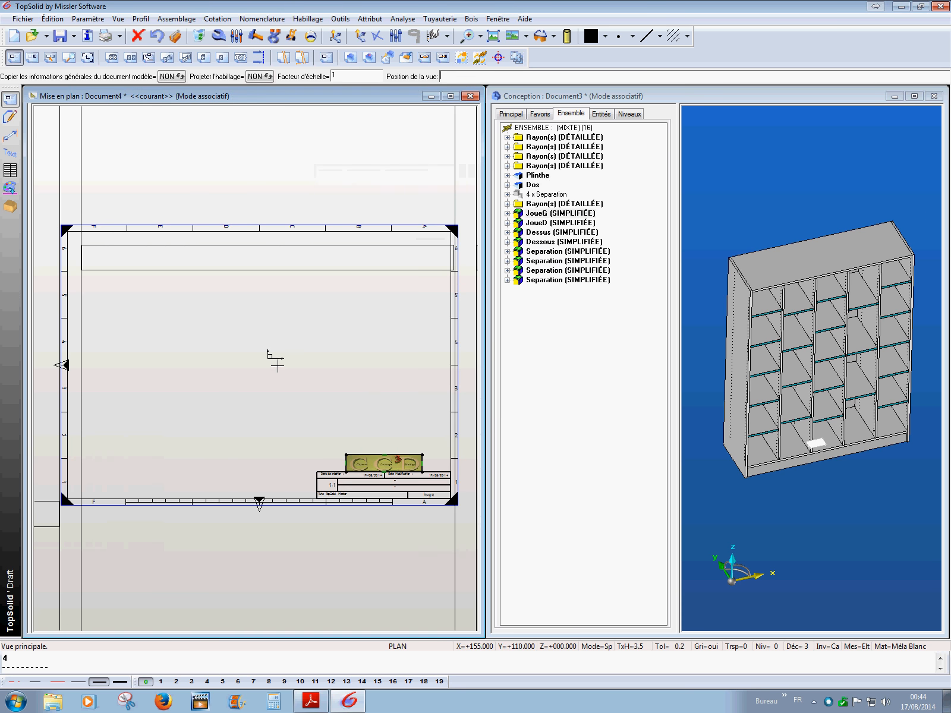
scroll(279, 415, down, 9)
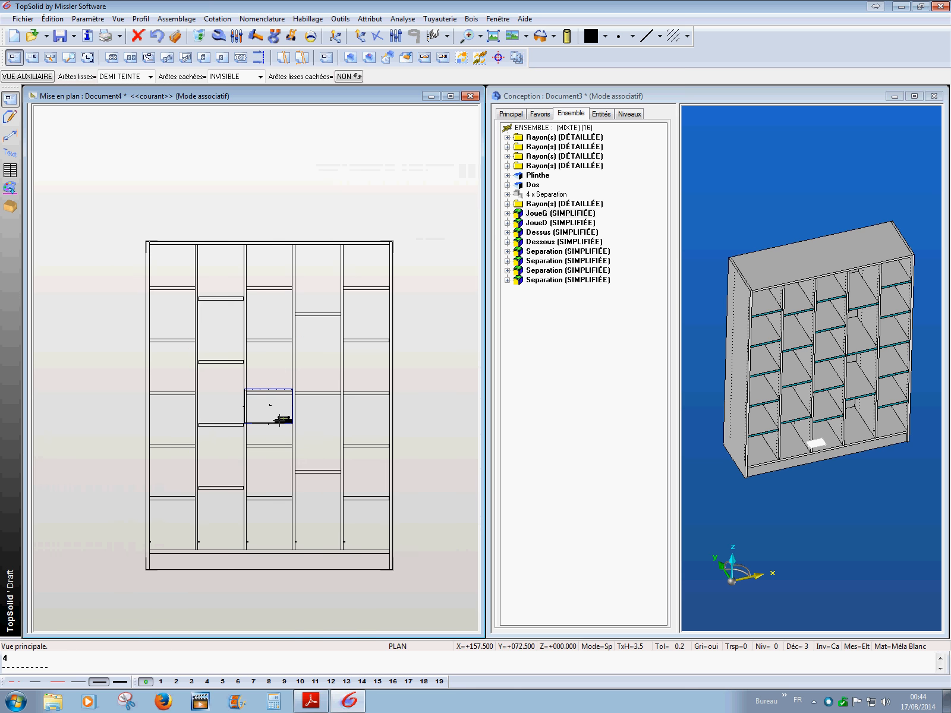
Step: Set the drawing frame's scale factor to 1:20
scroll(281, 424, up, 2)
scroll(280, 424, up, 5)
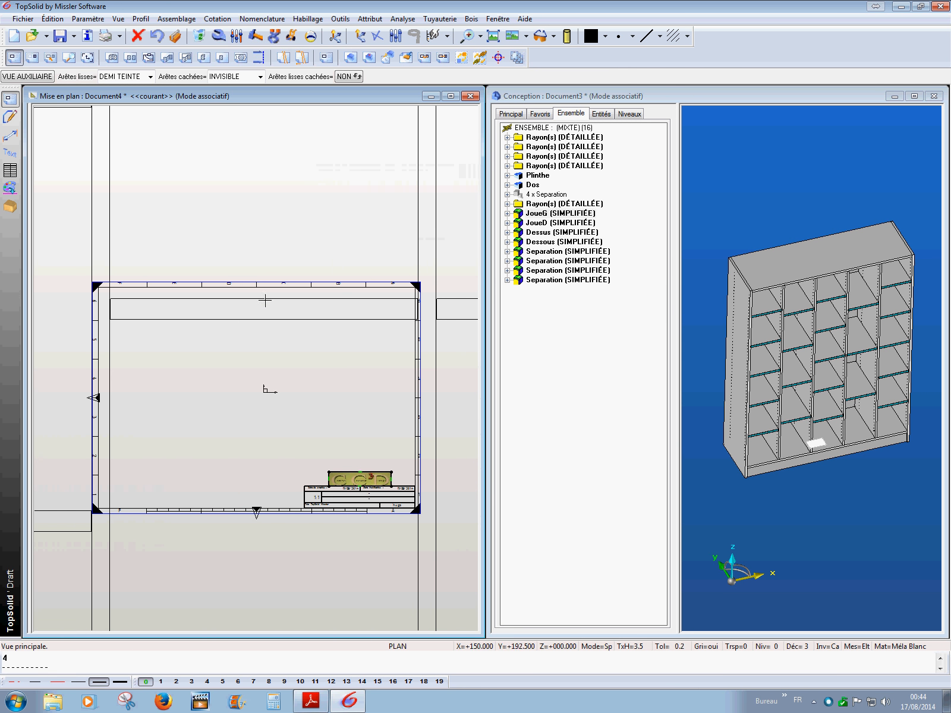
click(218, 37)
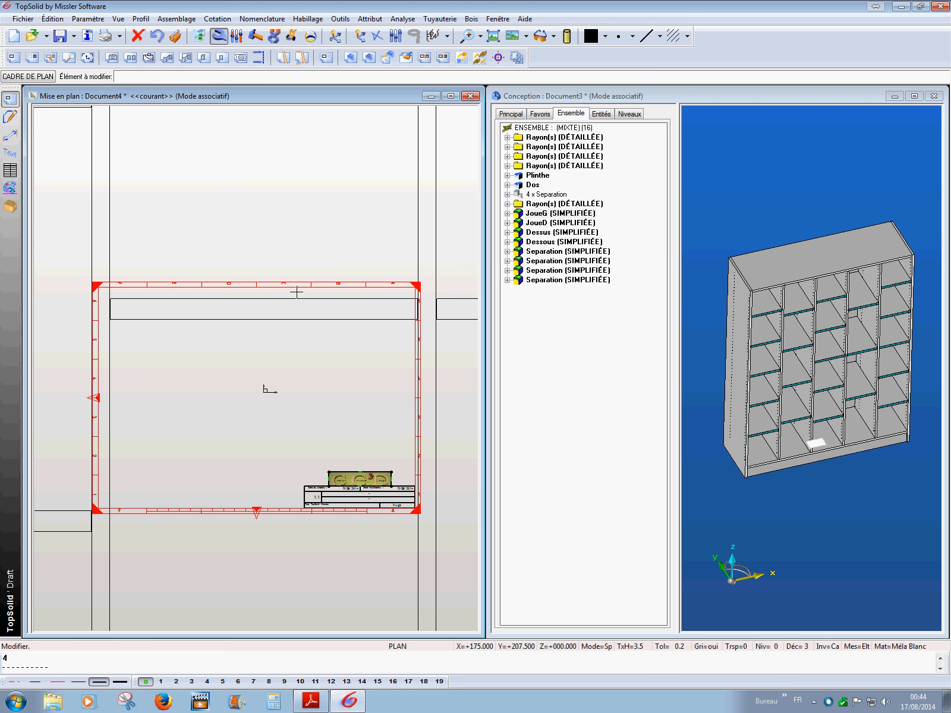
click(296, 292)
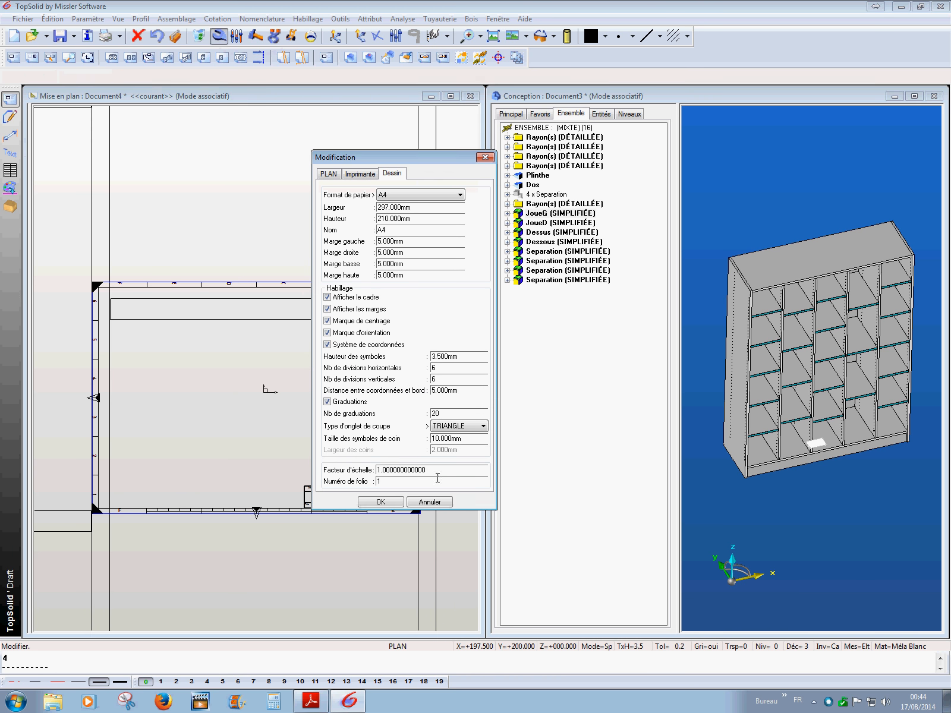
click(438, 473)
key(Return)
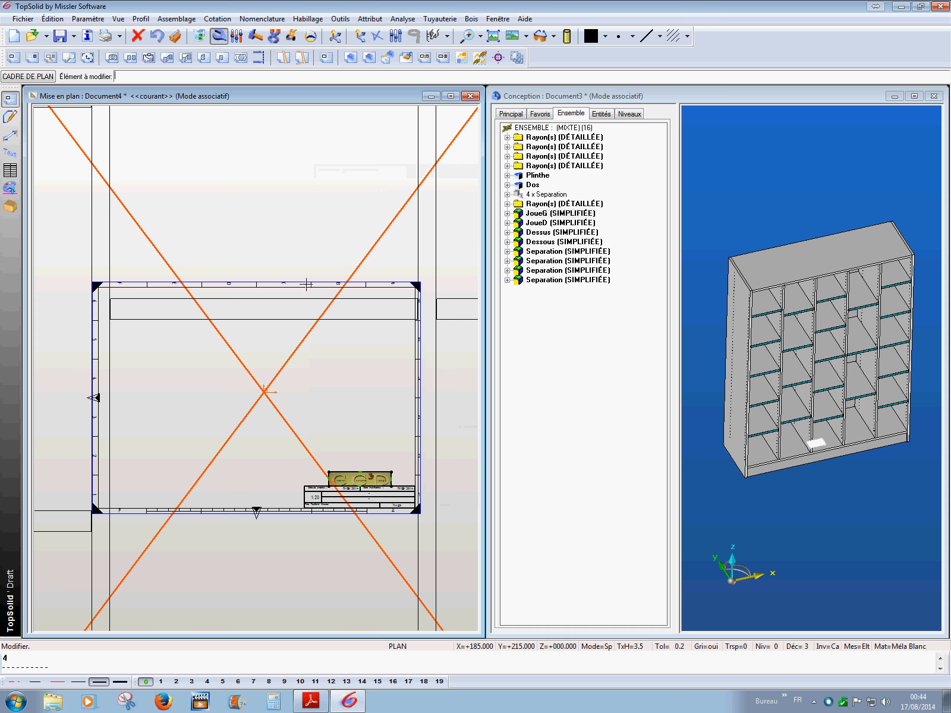
Step: Regenerate all views of the drawing and maximize the drawing's window
scroll(306, 345, down, 2)
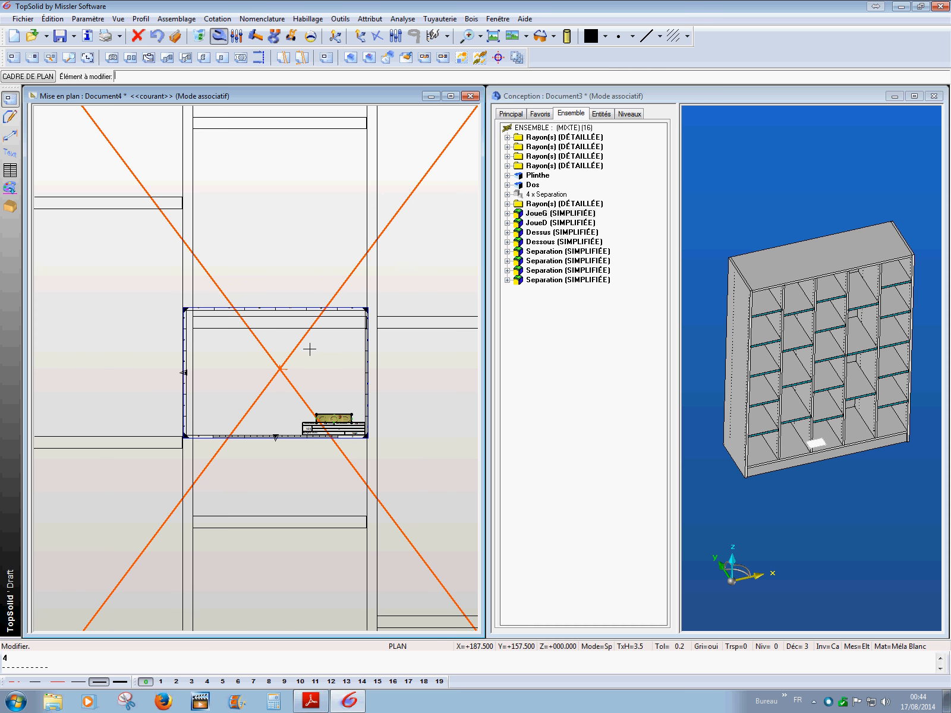
click(406, 58)
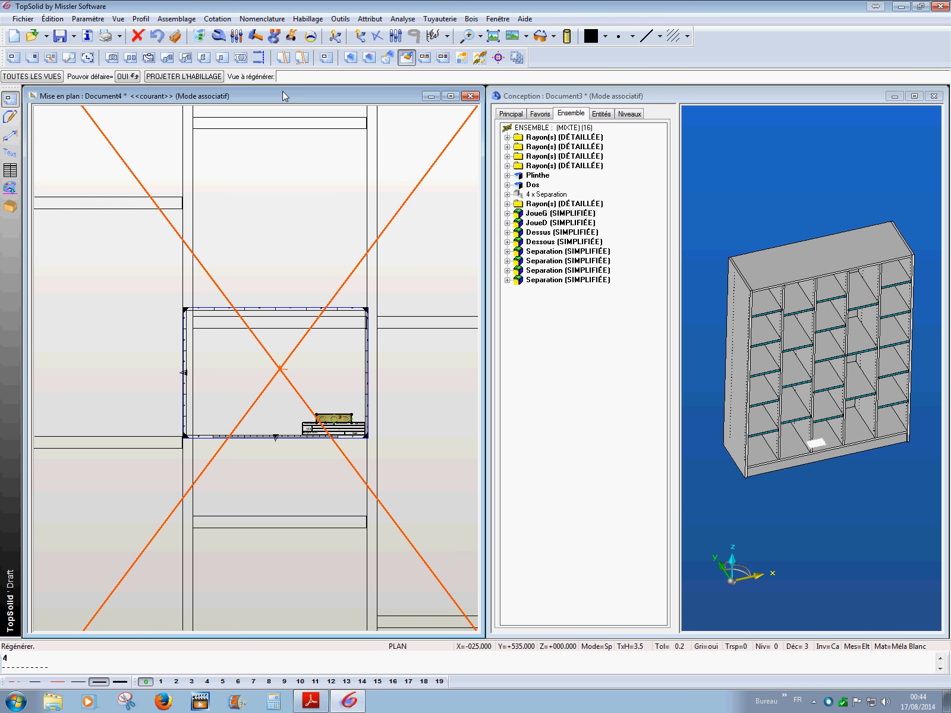
click(39, 79)
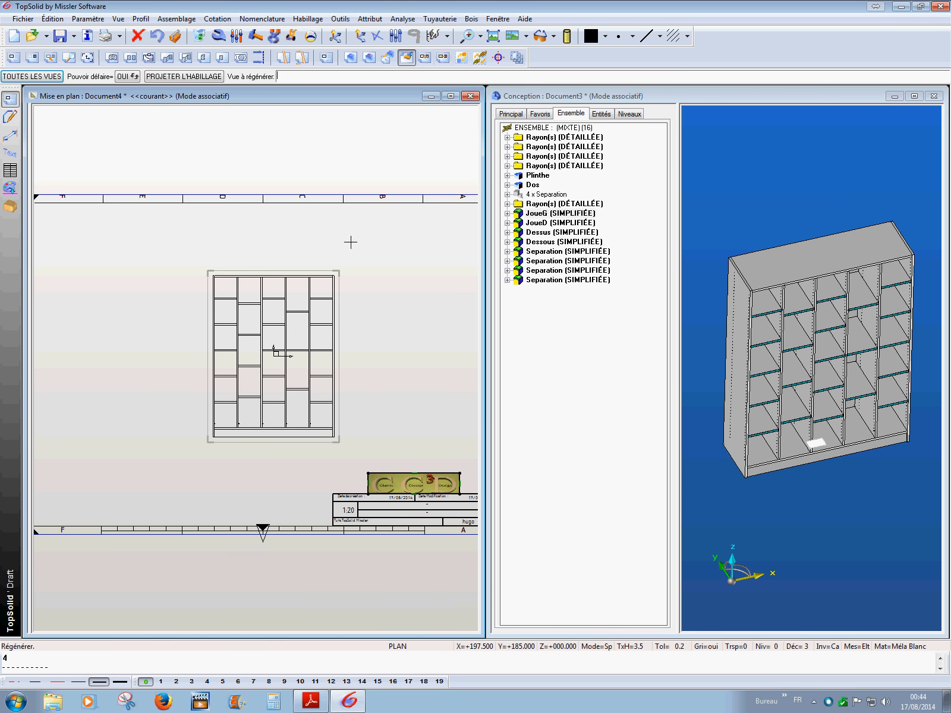
click(450, 96)
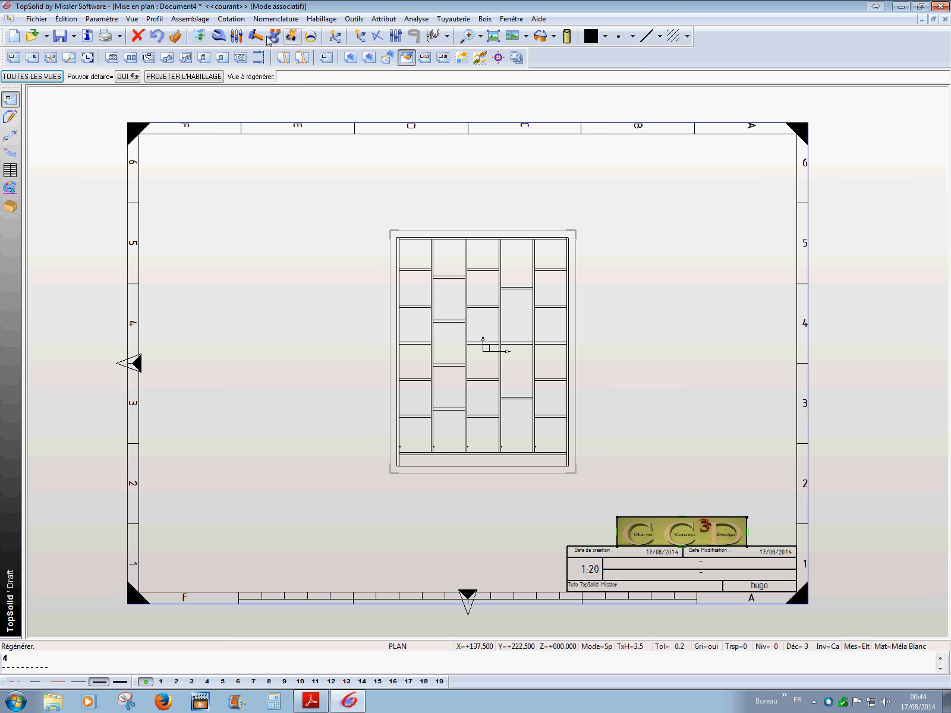
Step: Move the front view to the upper-left area of the sheet
click(292, 37)
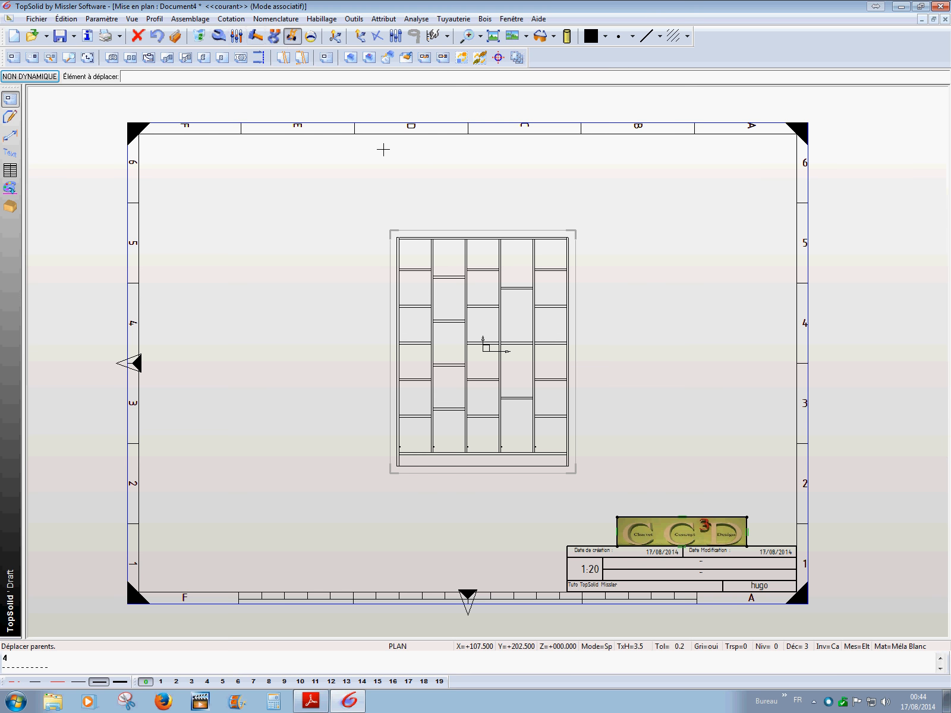
click(506, 366)
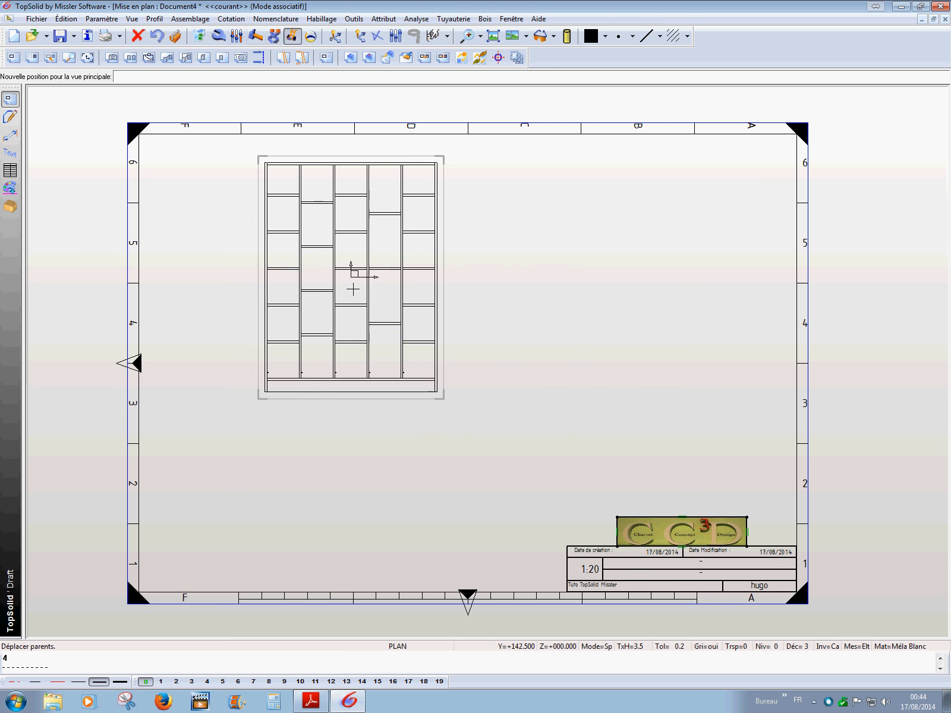
click(297, 302)
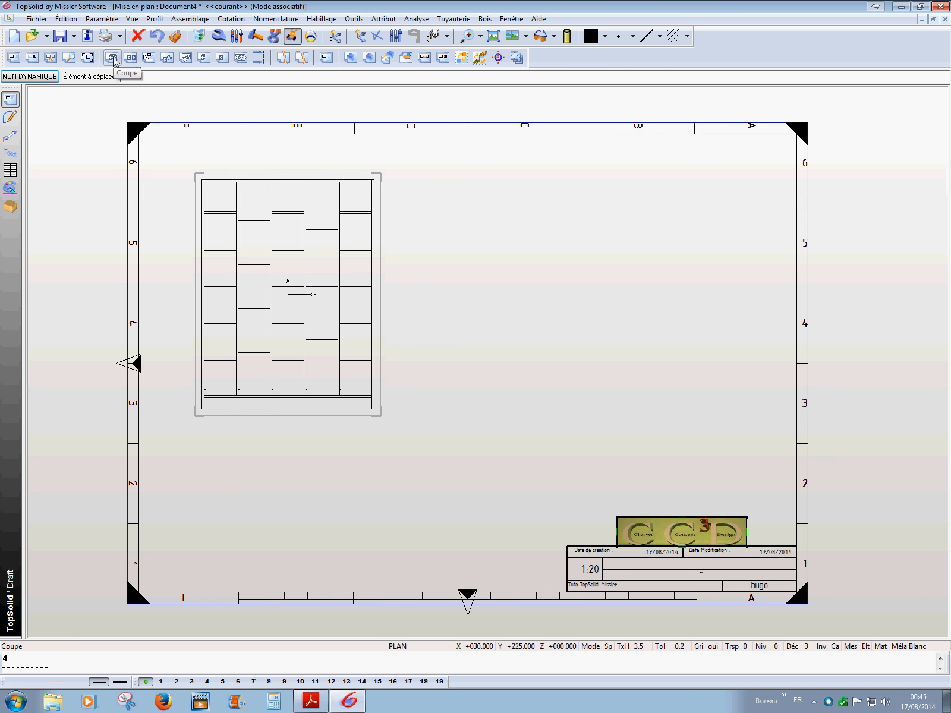
Step: Add an auxiliary top view of the cabinet, aligned below the front view
click(32, 57)
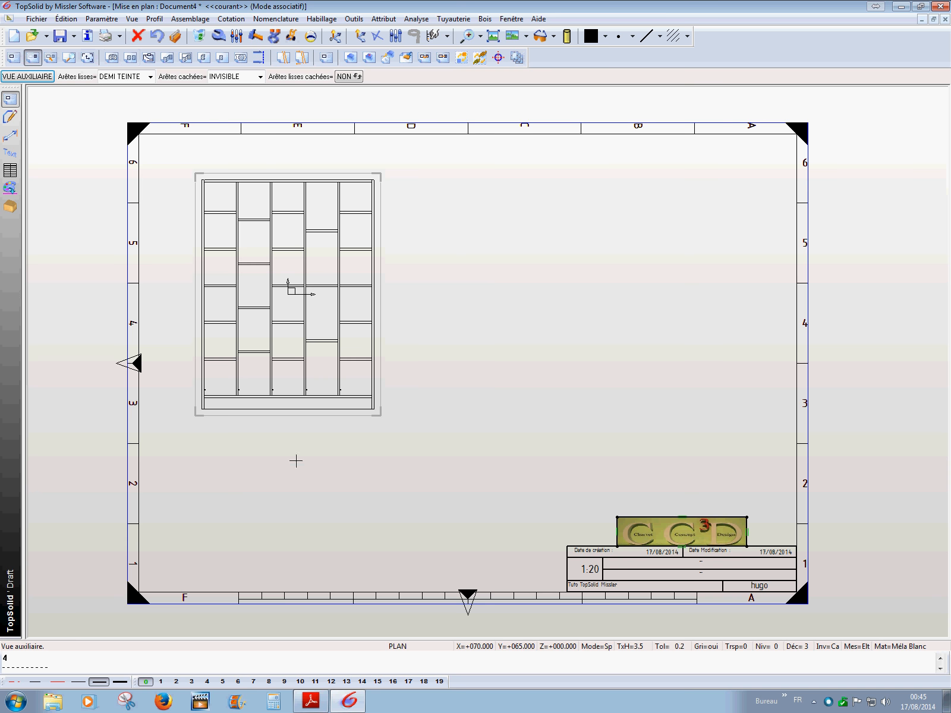
click(38, 79)
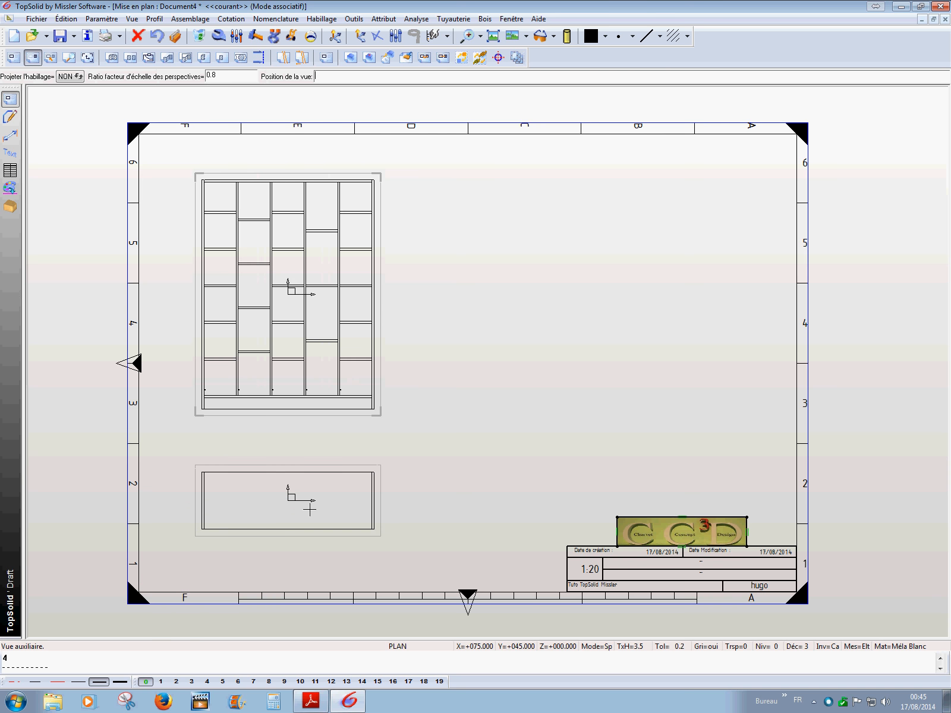
click(310, 509)
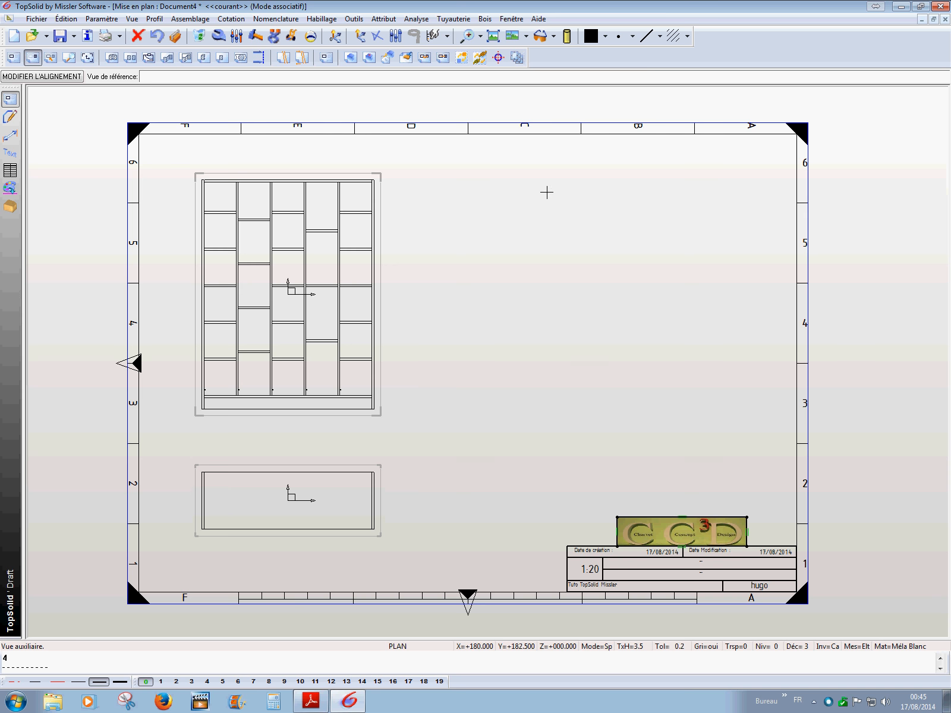
Step: Define vertical section line A through the middle bay of the front view, with text height 2 and a reversed viewing direction
click(113, 58)
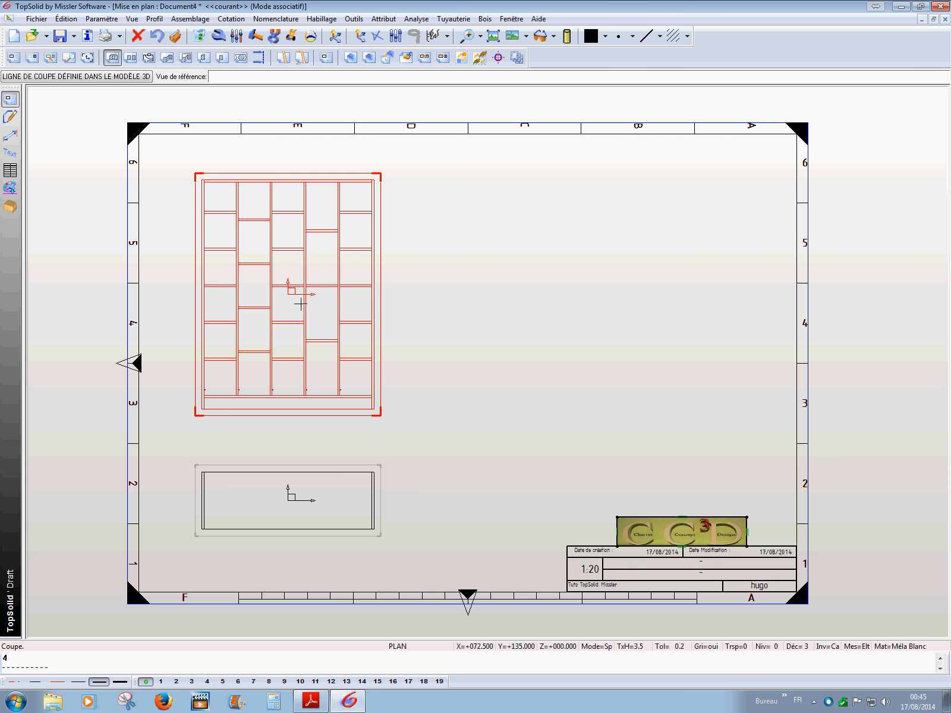
click(300, 304)
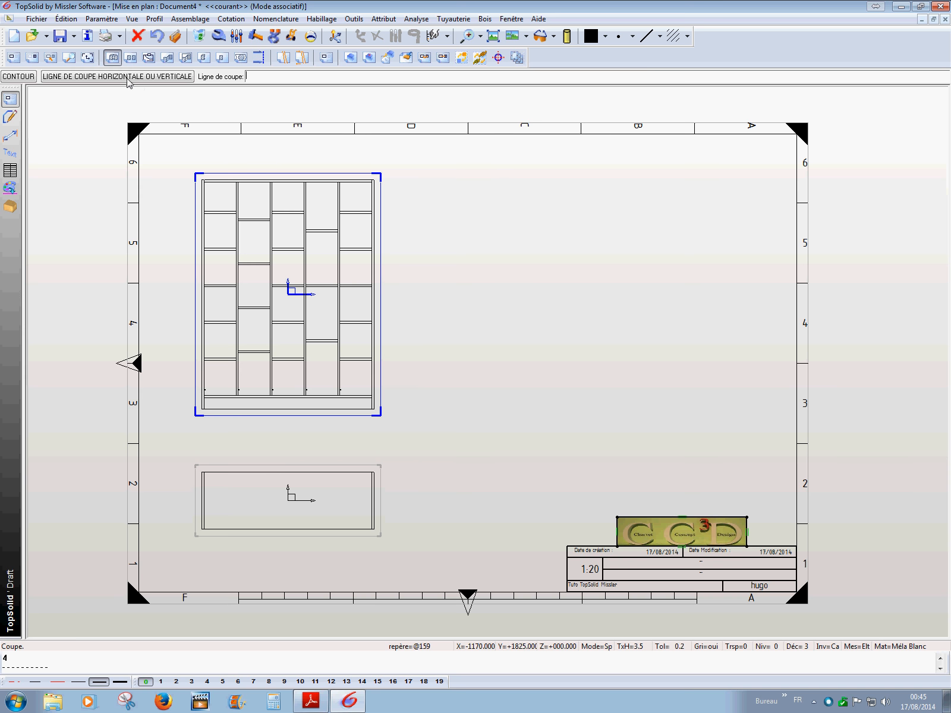
click(125, 77)
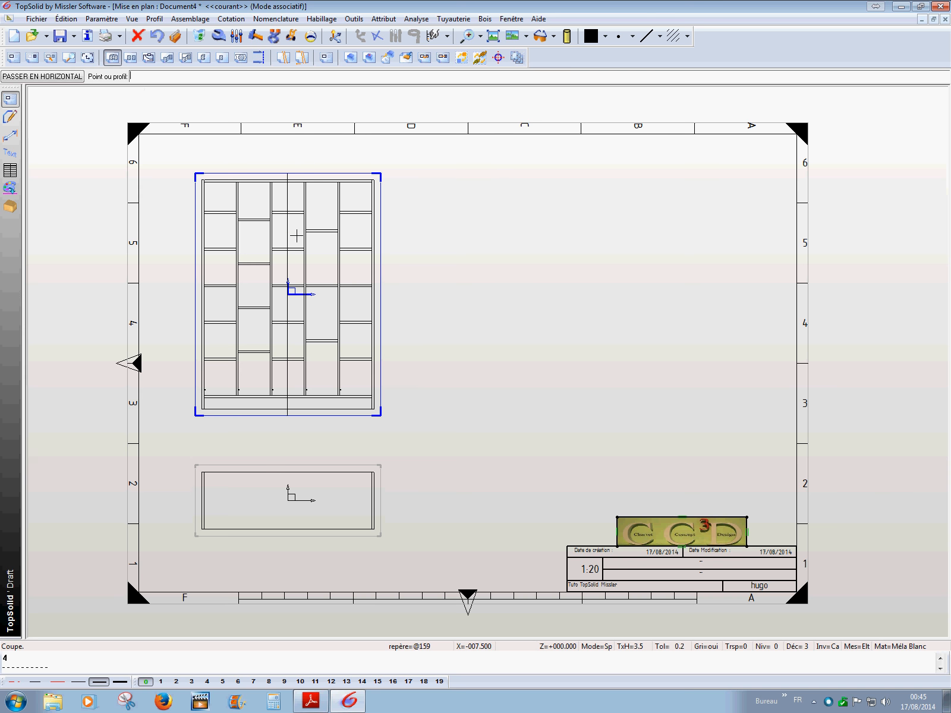
click(288, 231)
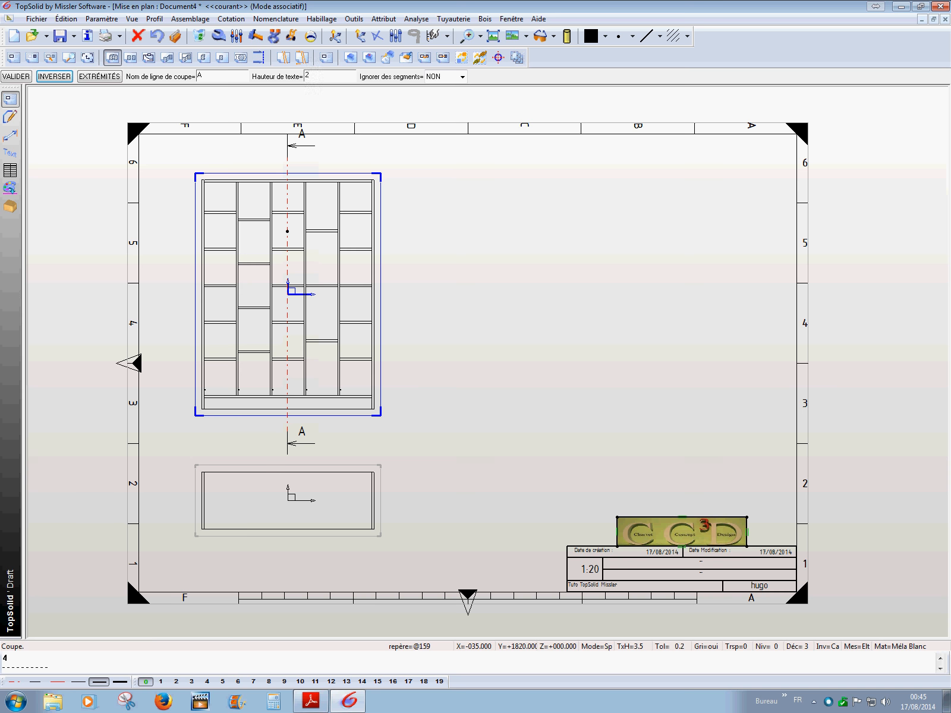
key(Return)
click(54, 78)
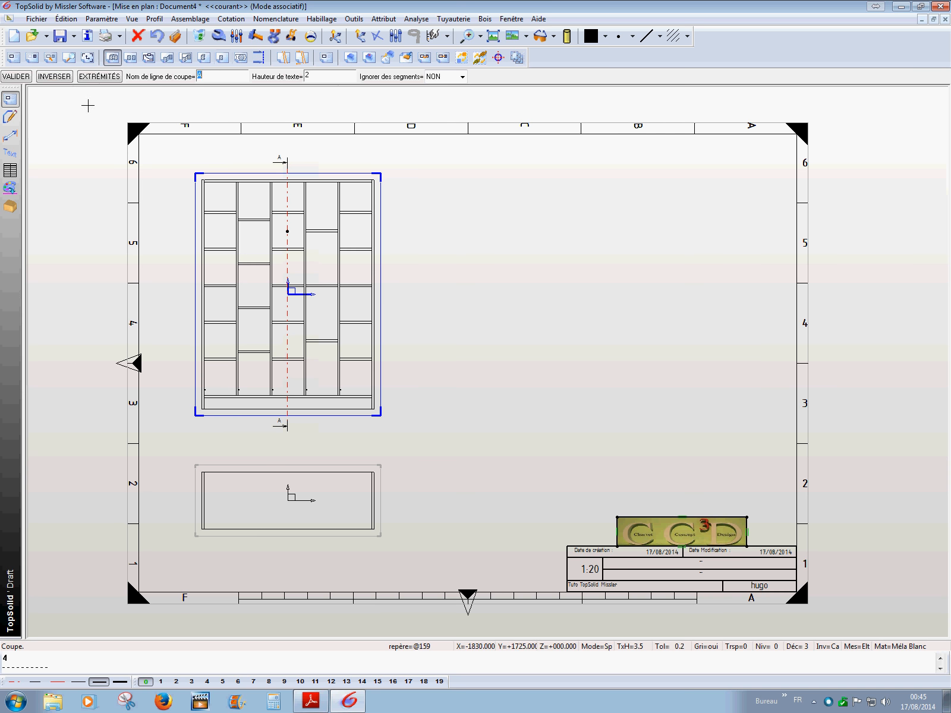
Step: Validate the section line and place section view A-A to the right of the front view
click(16, 76)
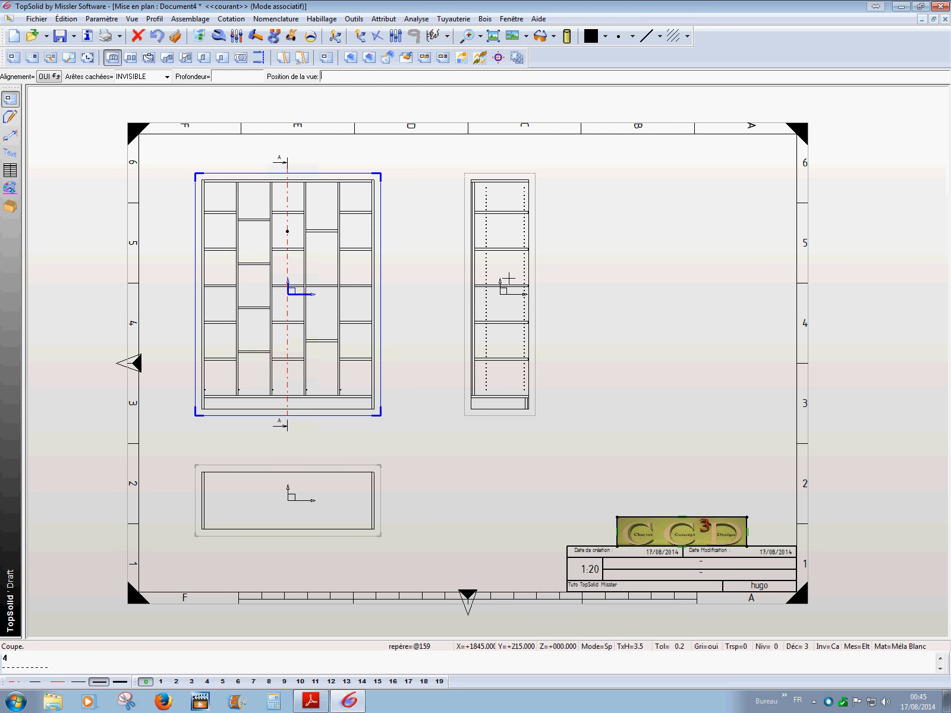
click(505, 281)
scroll(510, 433, down, 1)
scroll(509, 432, up, 1)
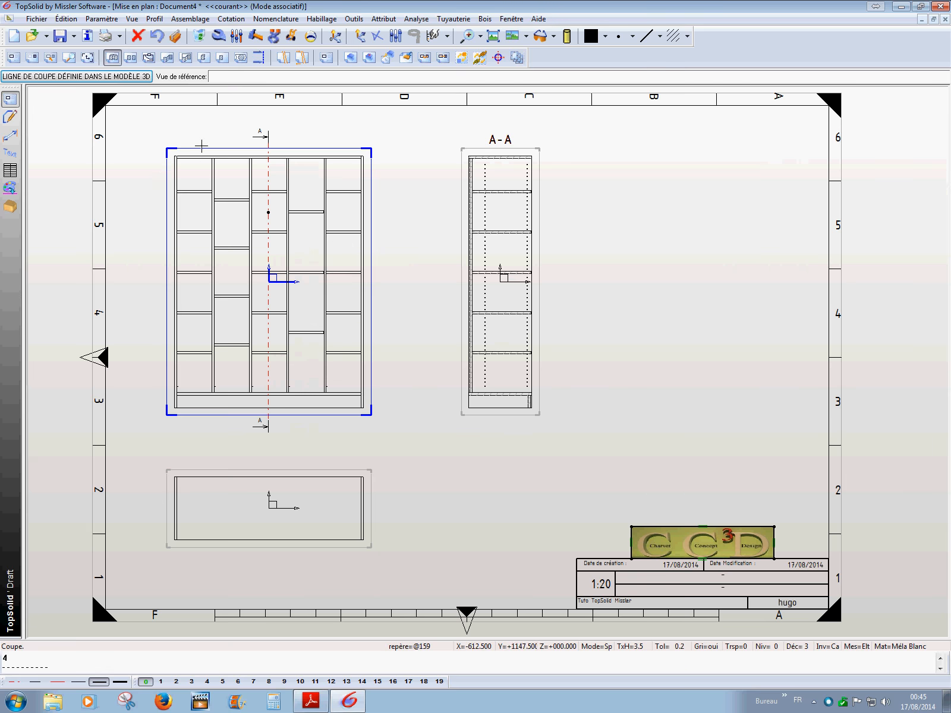
Step: Dimension the cabinet's overall height beside the front view and its overall width above it using quick dimensions
click(11, 135)
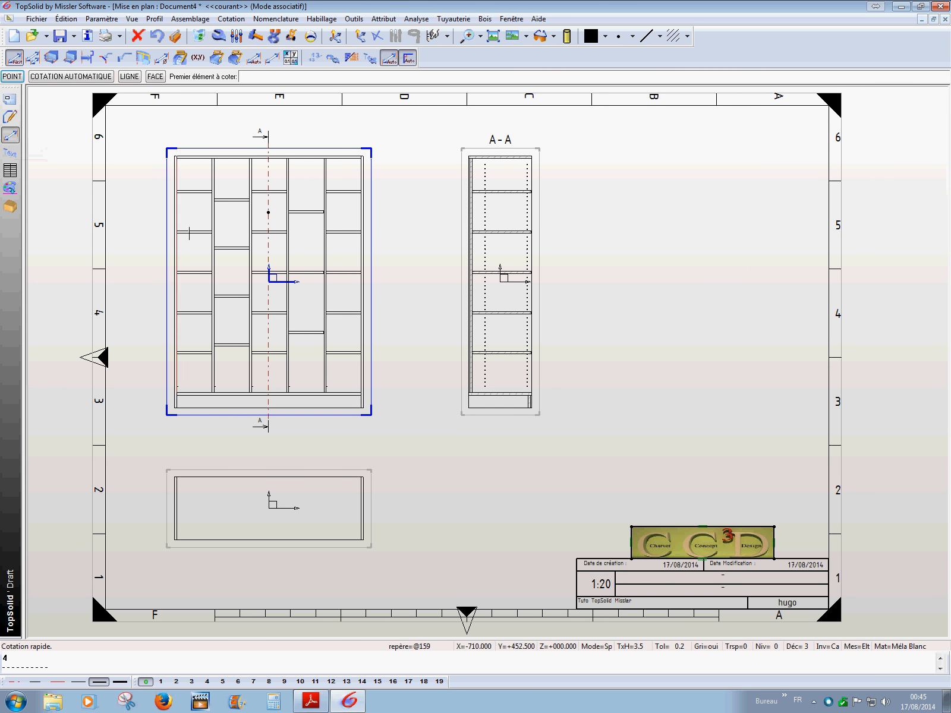
click(173, 239)
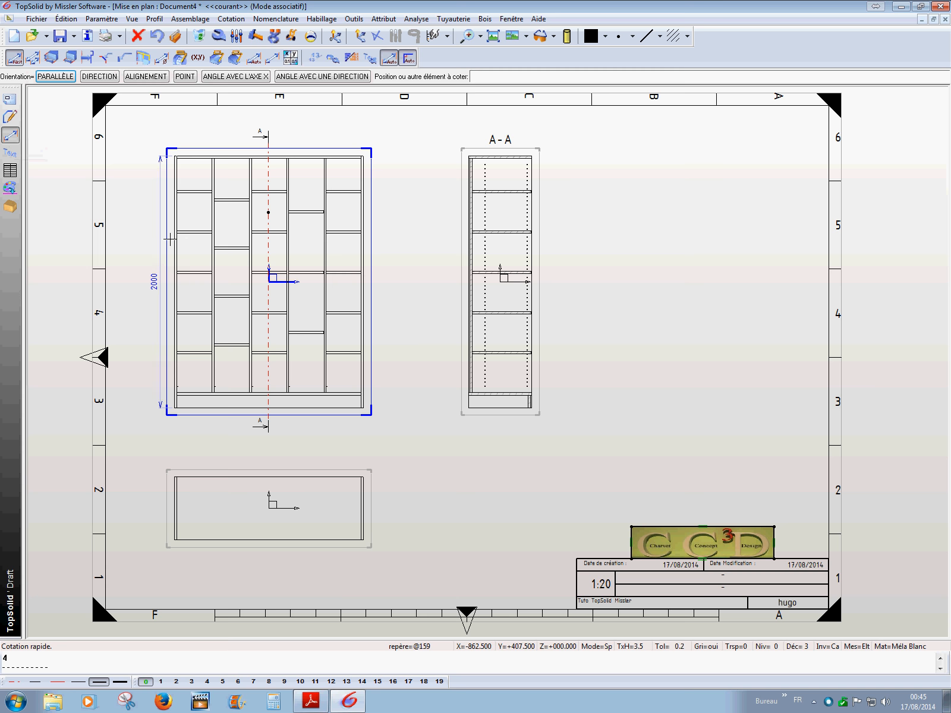
click(170, 238)
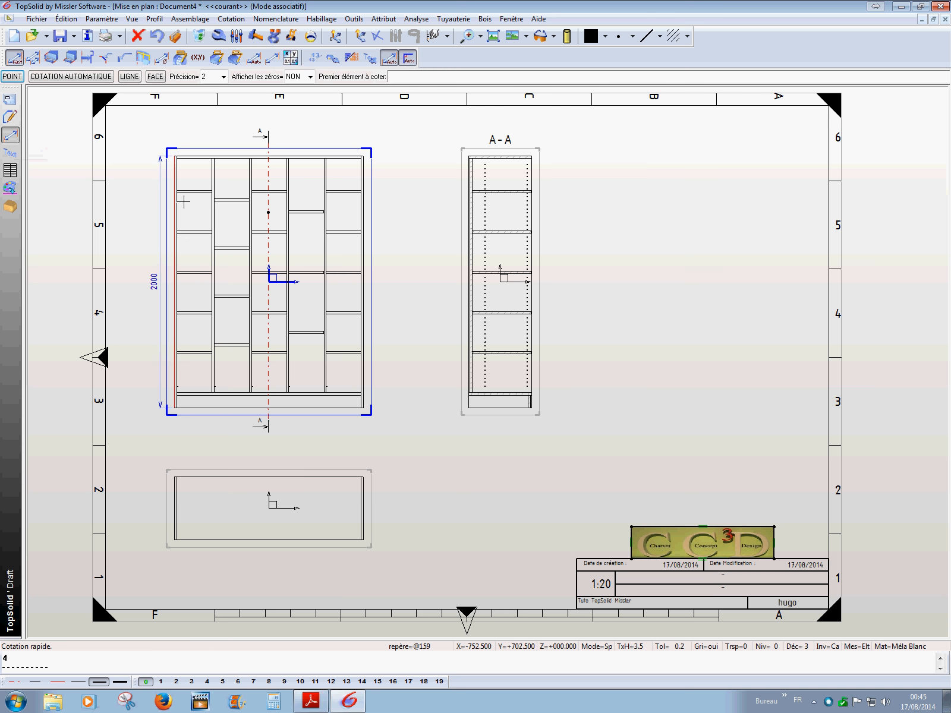
click(184, 202)
click(358, 170)
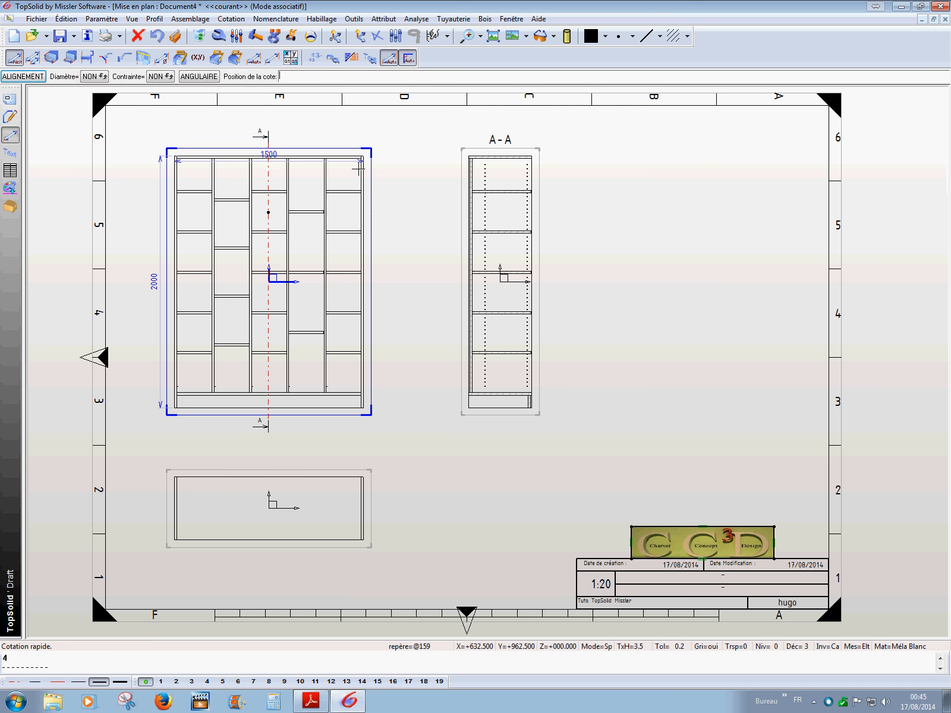
click(351, 158)
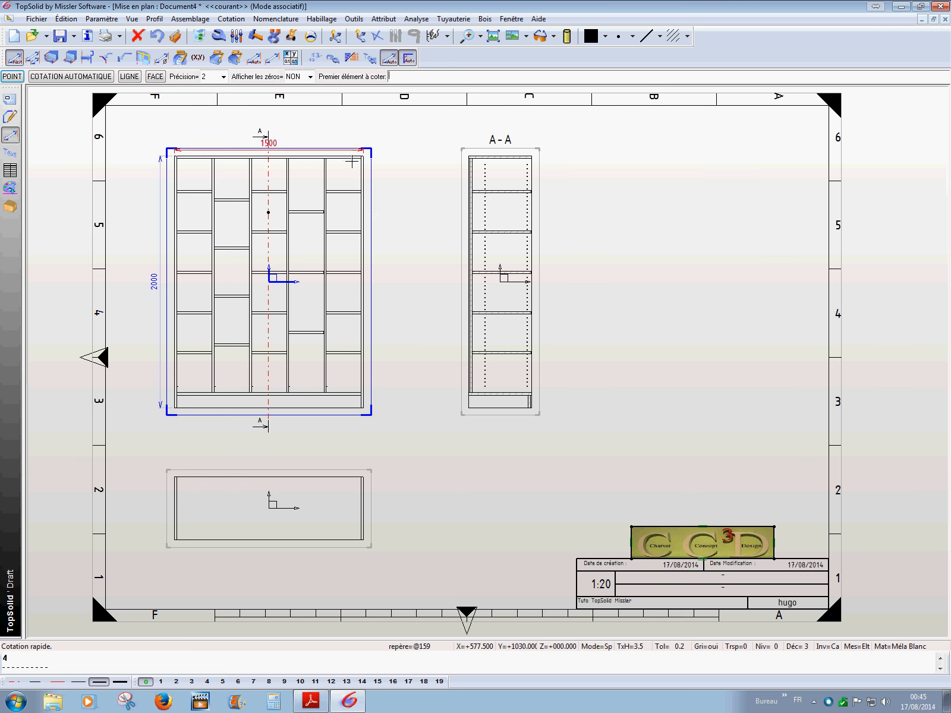
Step: Dimension the inside width of each of the five bays in the front view, in a row just above the bottom panel
scroll(217, 397, up, 2)
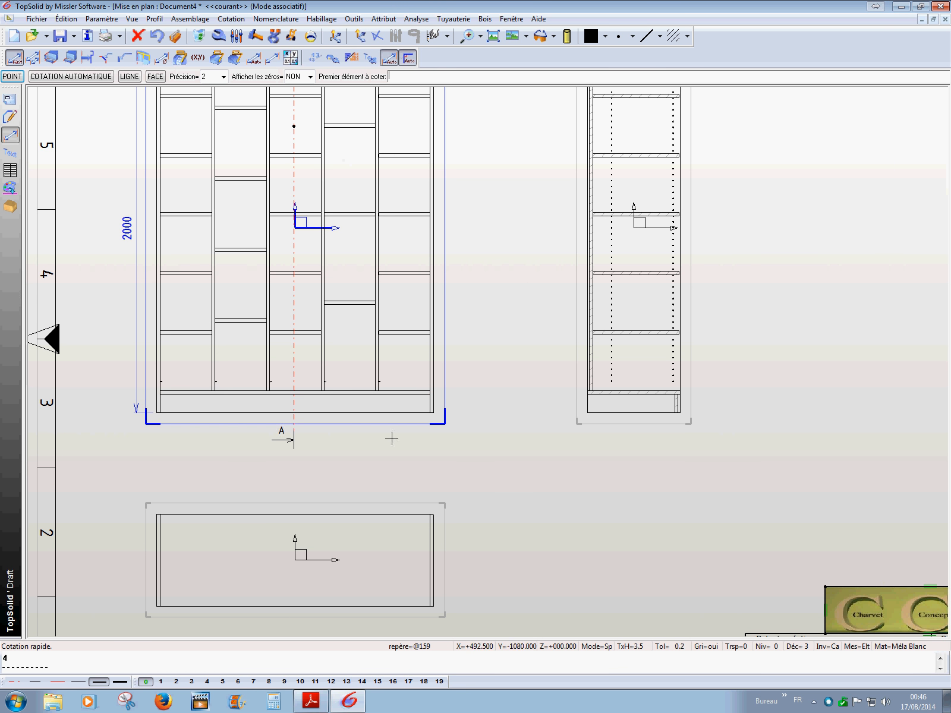
click(195, 393)
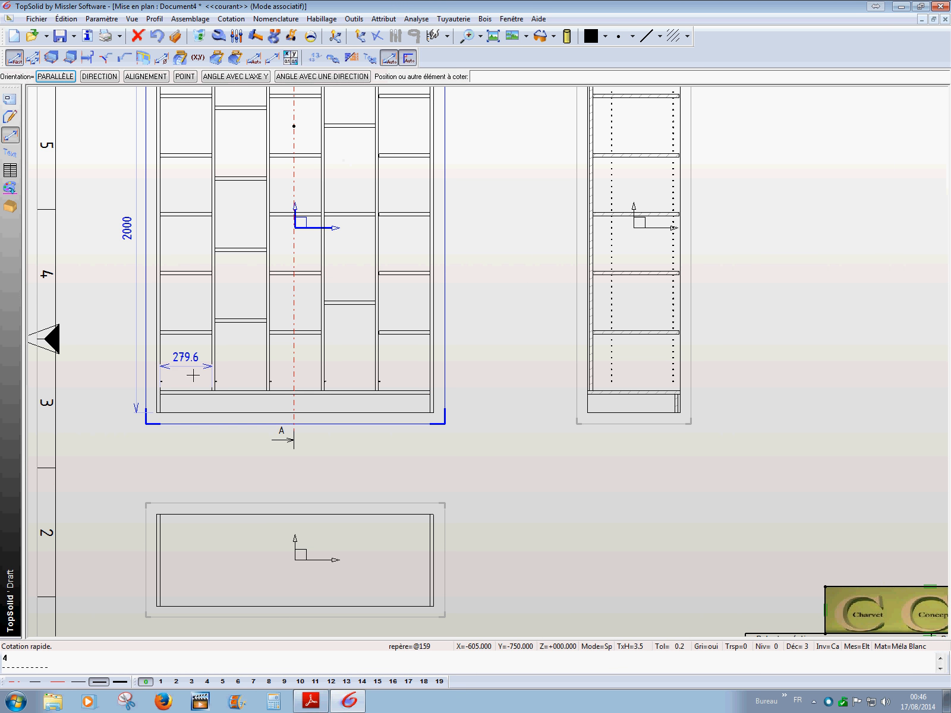
click(196, 372)
click(254, 392)
click(253, 371)
click(319, 401)
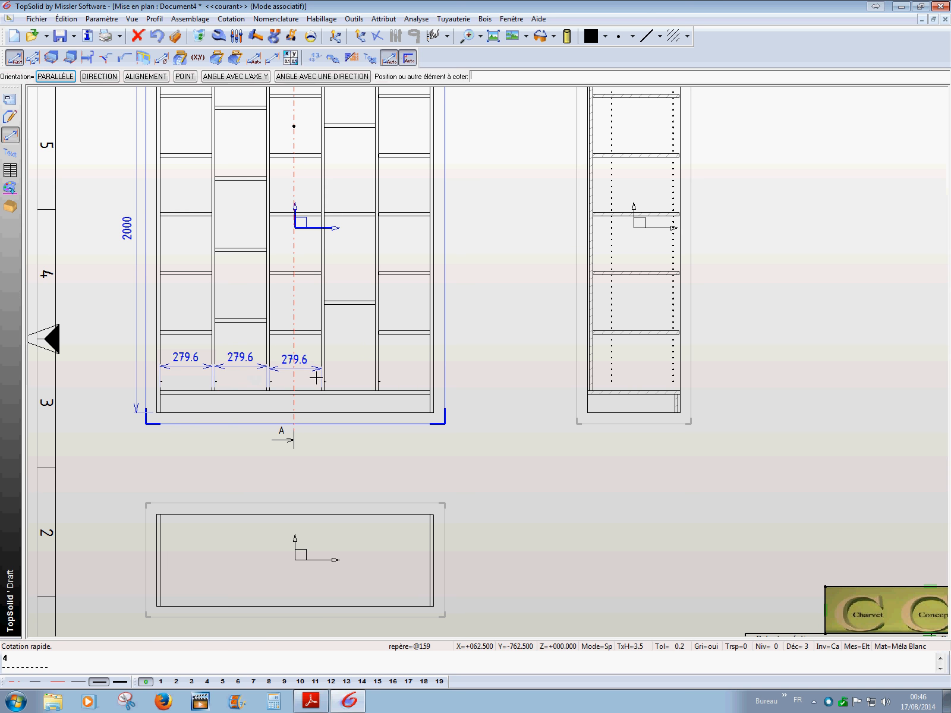
click(367, 400)
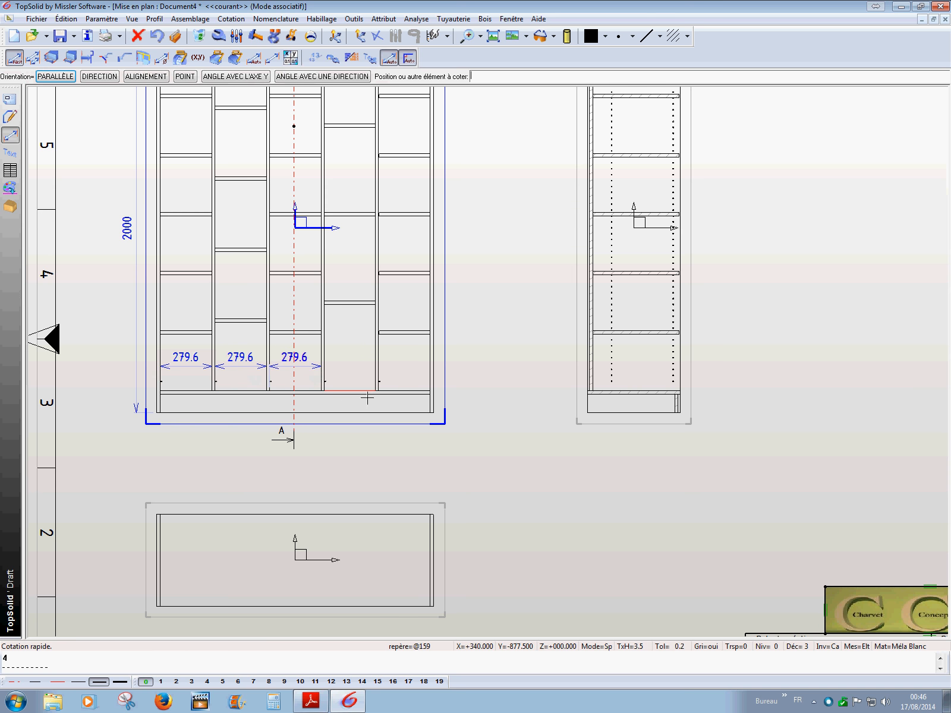
click(416, 400)
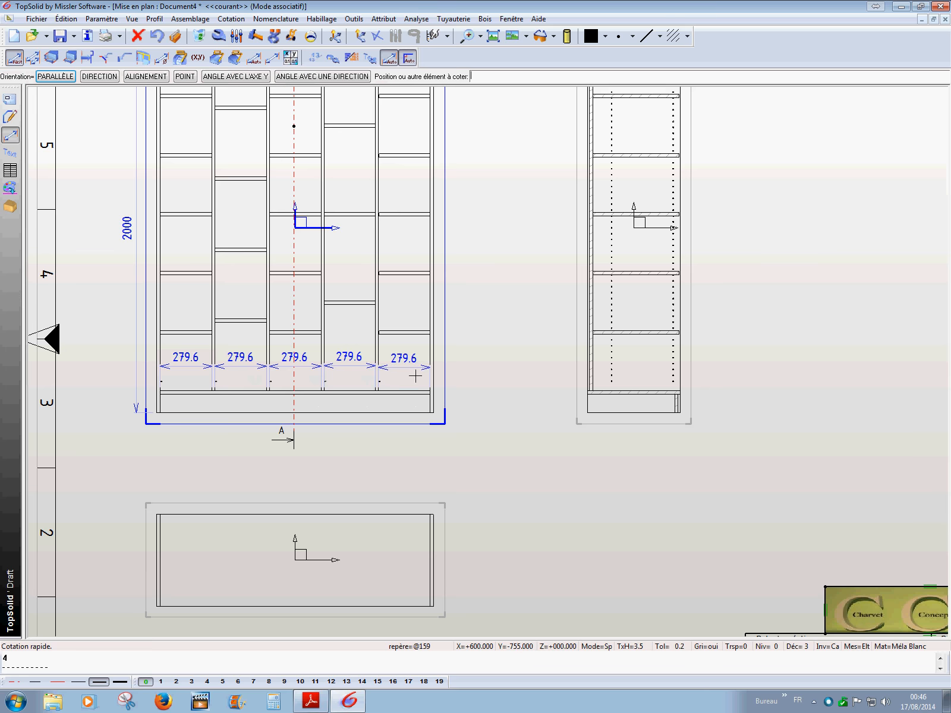
scroll(426, 420, down, 2)
scroll(426, 419, down, 1)
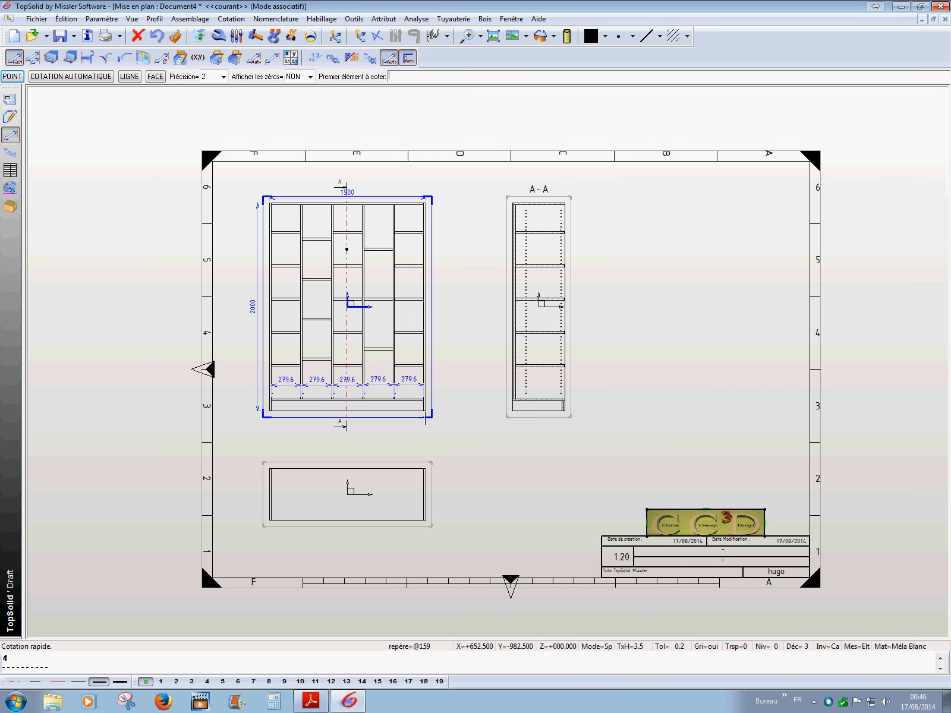
mouse_move(542, 478)
middle_down()
mouse_move(505, 441)
mouse_move(465, 432)
middle_up()
scroll(571, 502, down, 1)
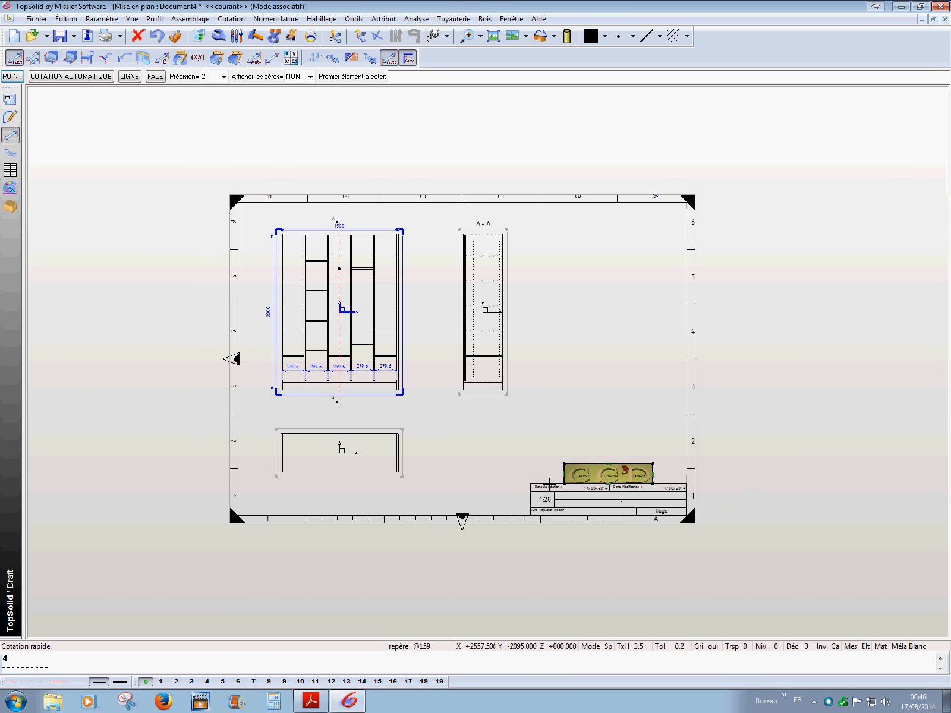
scroll(558, 492, up, 2)
middle_drag(512, 465, 548, 495)
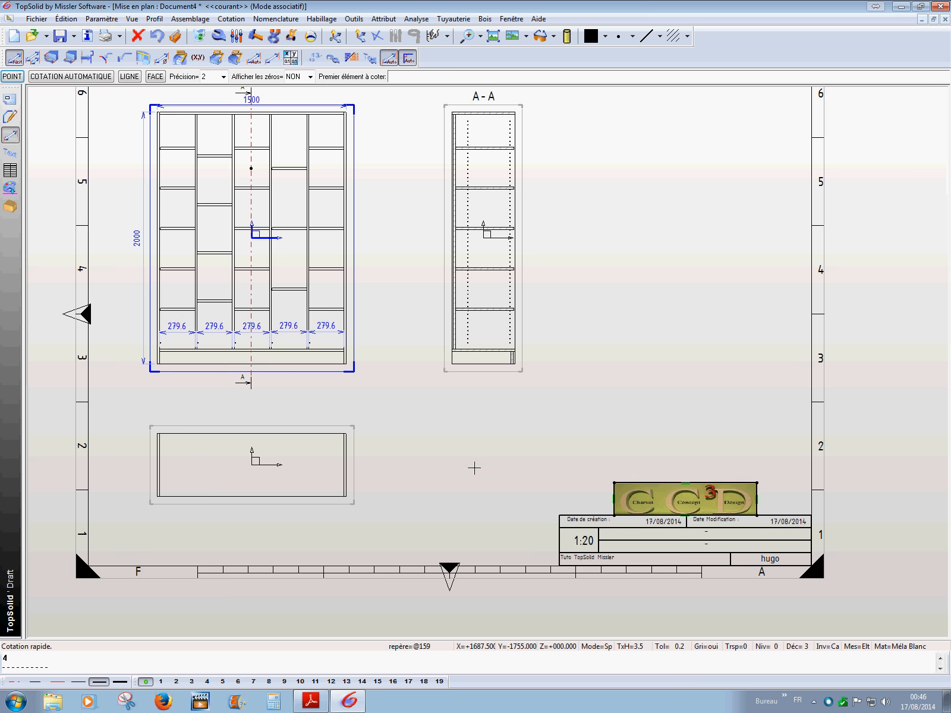
scroll(473, 465, down, 1)
middle_drag(520, 424, 498, 440)
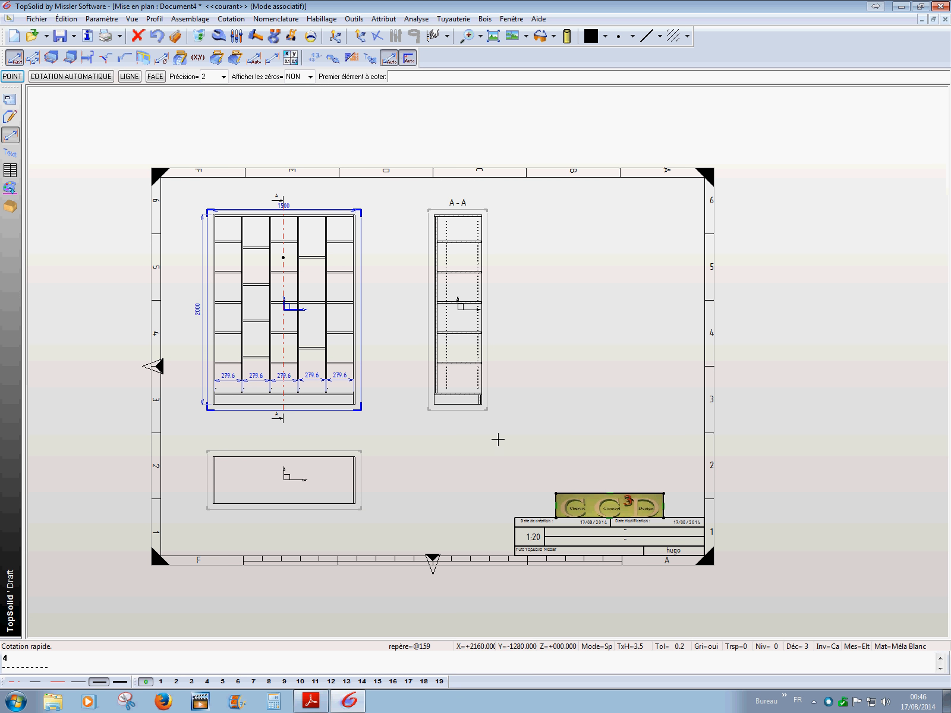